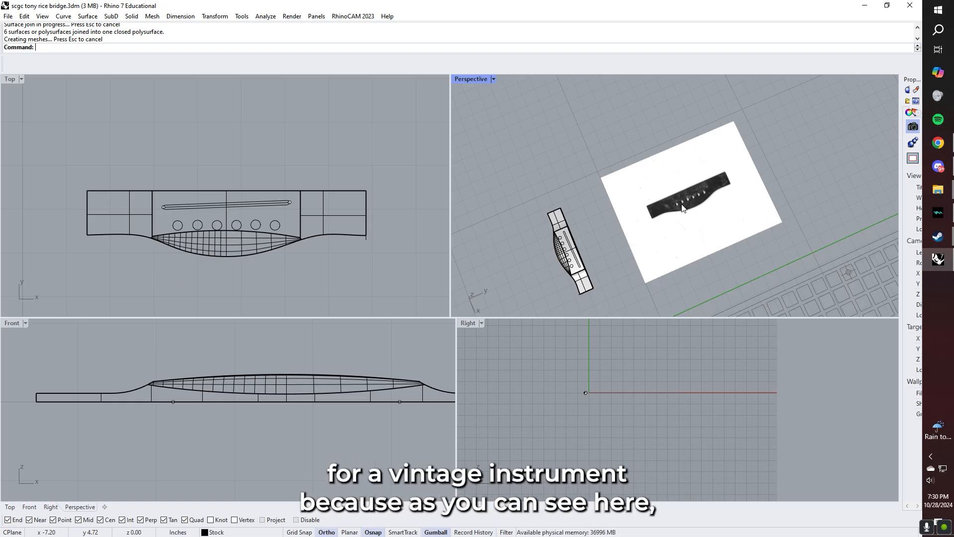
Examine the scanned bridge underside, including its outline and the six pin holes, in a maximized Perspective view
scroll(683, 208, "up", 10)
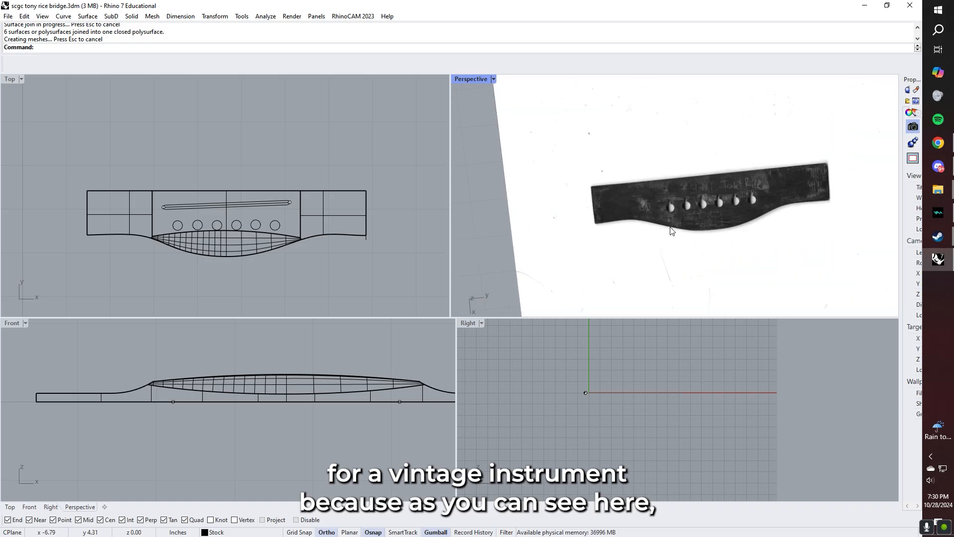
scroll(675, 212, "up", 3)
scroll(494, 111, "down", 2)
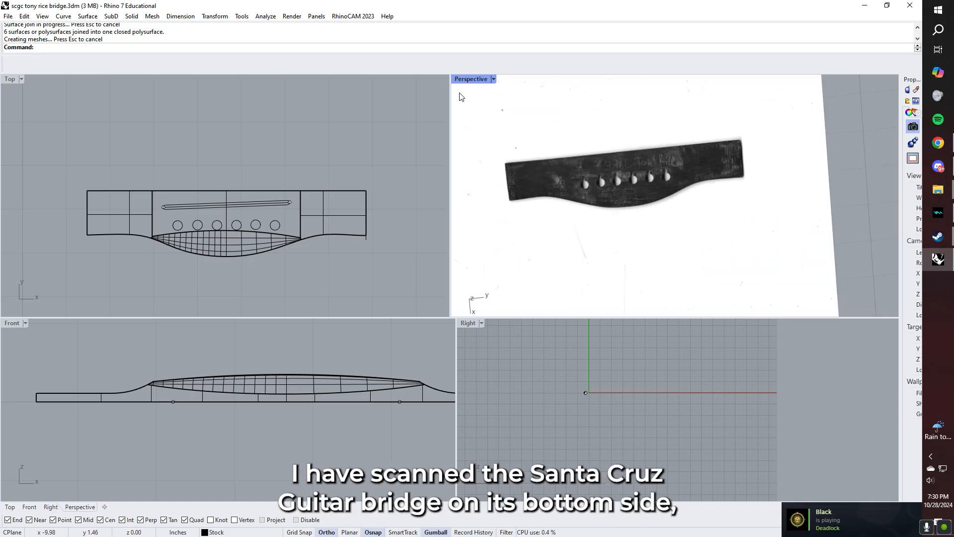
double_click(471, 79)
right_click_drag(463, 211, 476, 225, "shift")
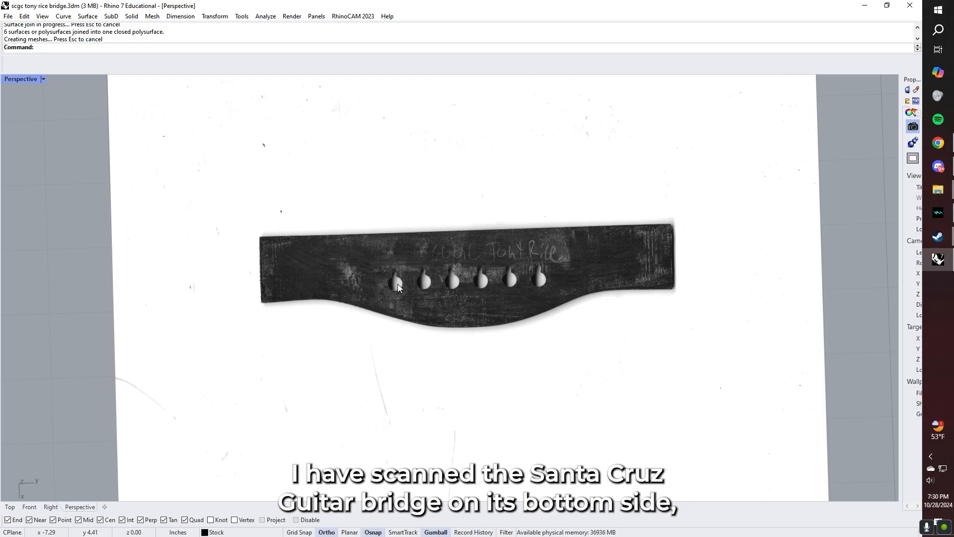
scroll(400, 285, "up", 6)
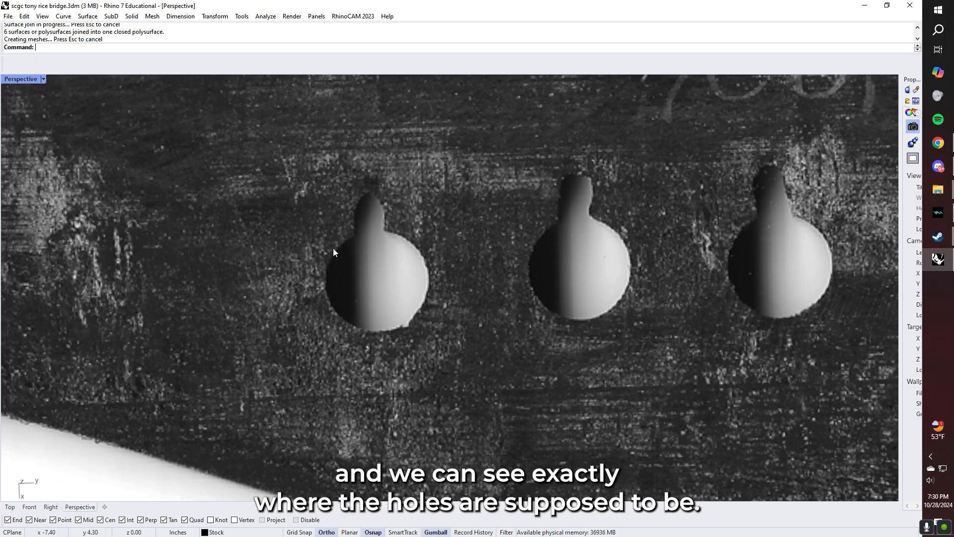
scroll(430, 302, "down", 6)
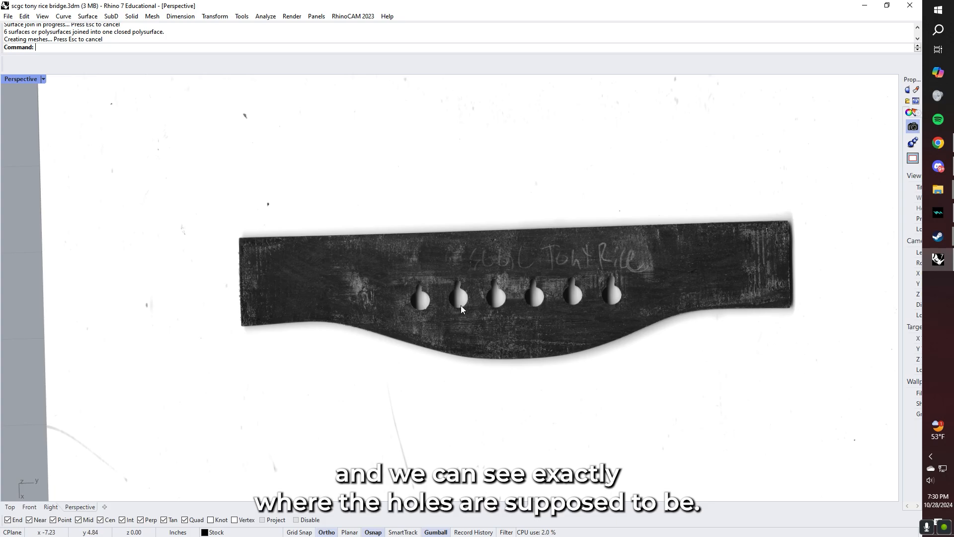
scroll(521, 303, "up", 4)
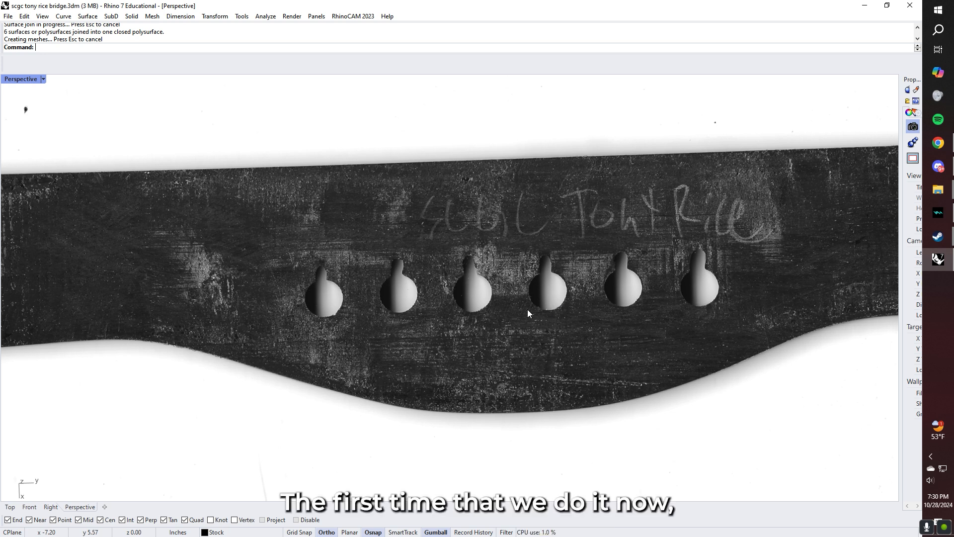
scroll(600, 312, "down", 5)
Examine the finished 3D bridge model from several angles, including its wings, belly, pin holes and saddle slot
right_click_drag(600, 312, 446, 267)
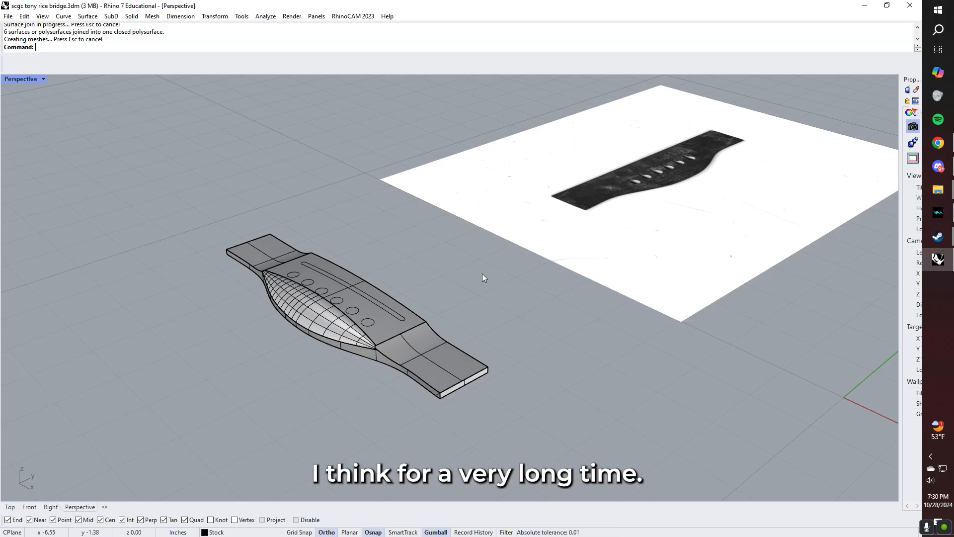
right_click_drag(483, 274, 404, 305)
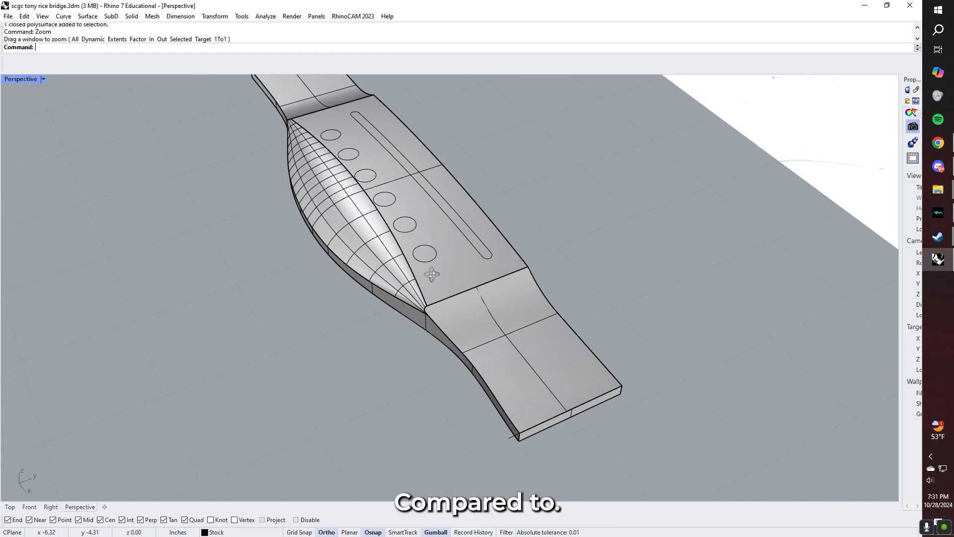
right_click_drag(431, 273, 419, 305)
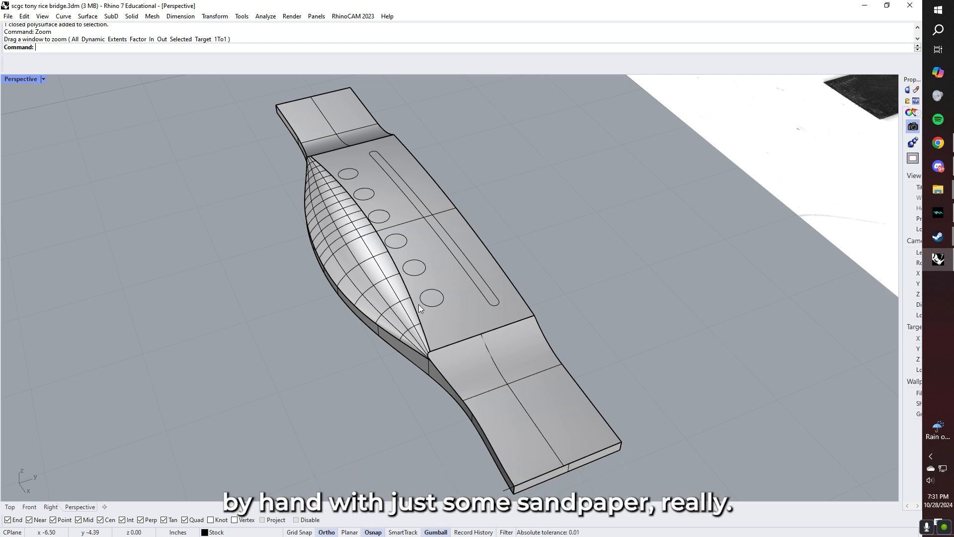
right_click_drag(434, 287, 487, 273)
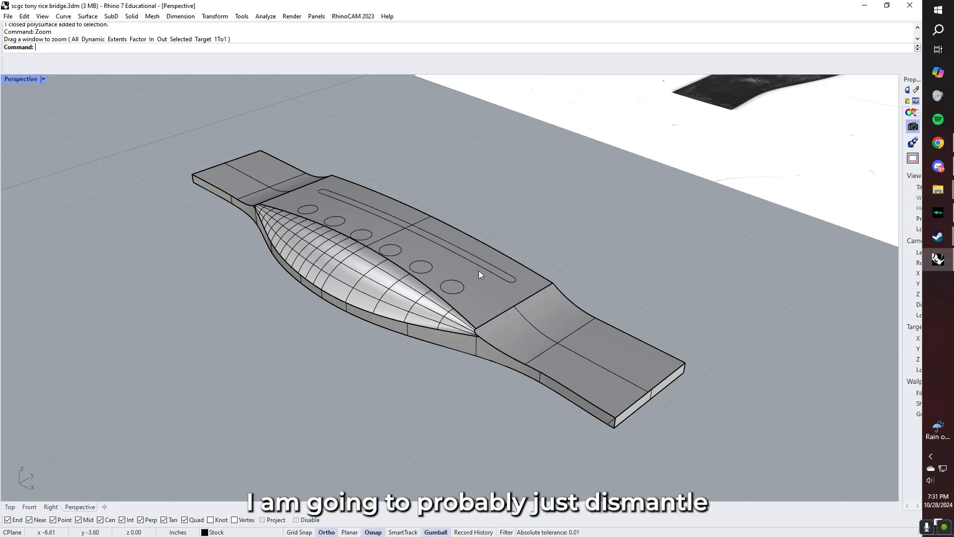
left_click(481, 275)
left_click(532, 236)
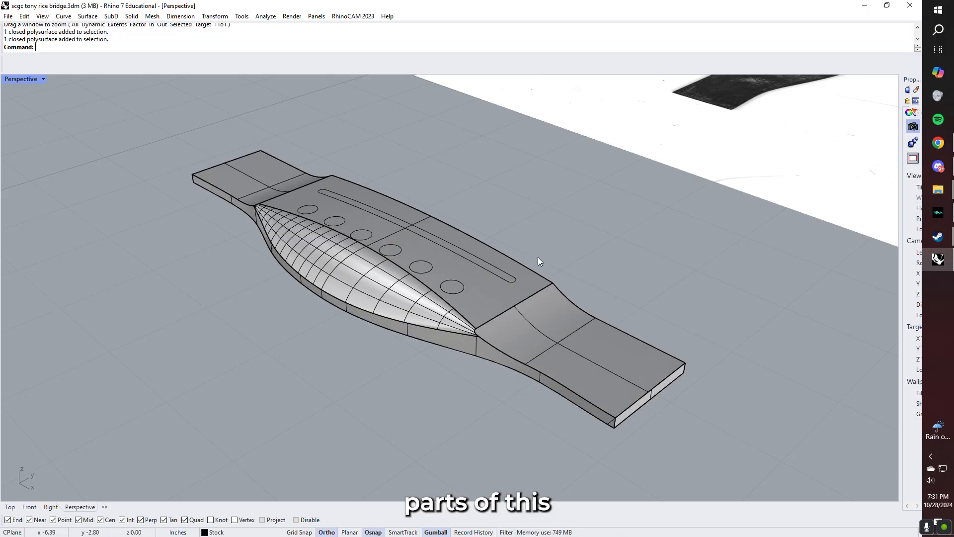
scroll(553, 252, "down", 7)
right_click_drag(616, 193, 539, 269)
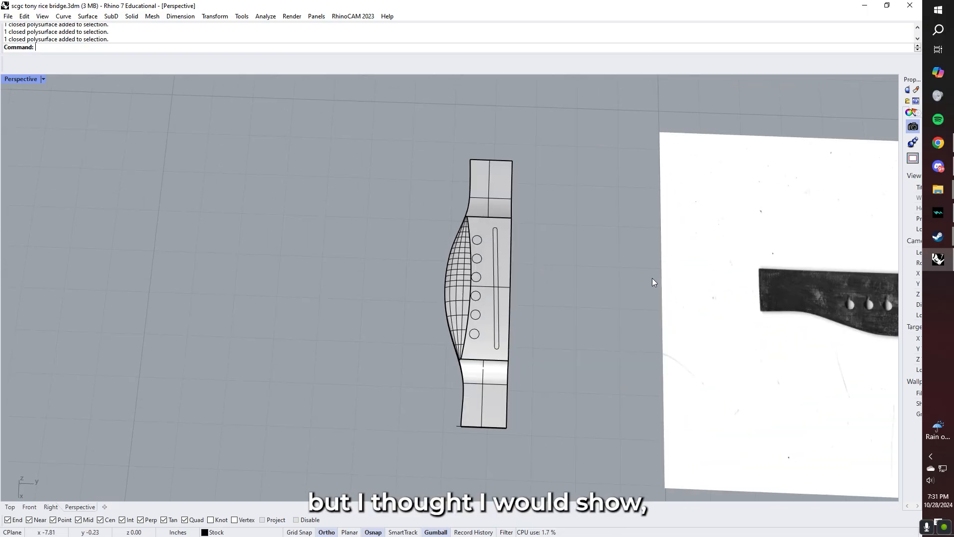
Compare the scanned bridge with the 3D model, checking where the peaks of the scoops line up relative to the centre
right_click_drag(653, 278, 567, 285, "shift")
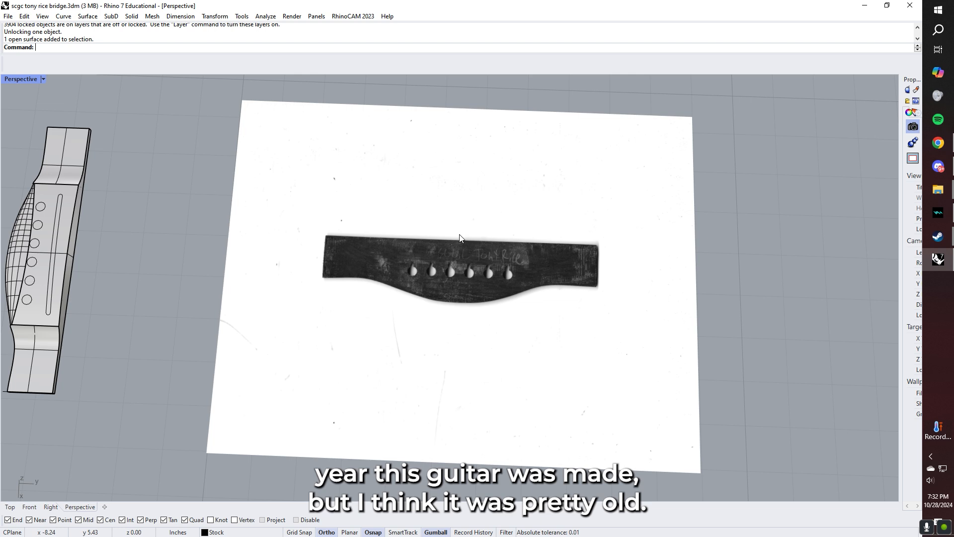
right_click_drag(368, 289, 460, 278)
scroll(425, 261, "up", 8)
right_click_drag(401, 231, 289, 213, "shift")
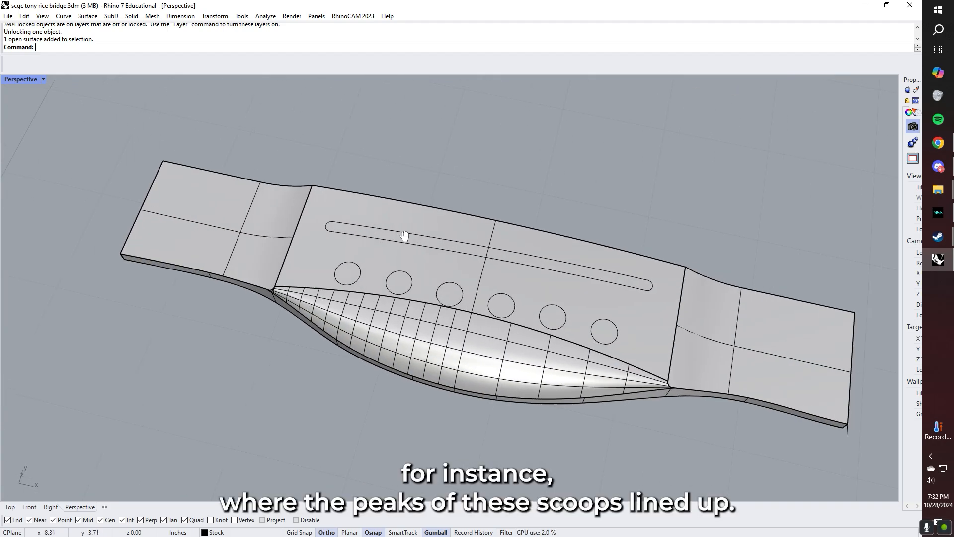
right_click_drag(538, 238, 517, 230)
scroll(518, 269, "down", 5)
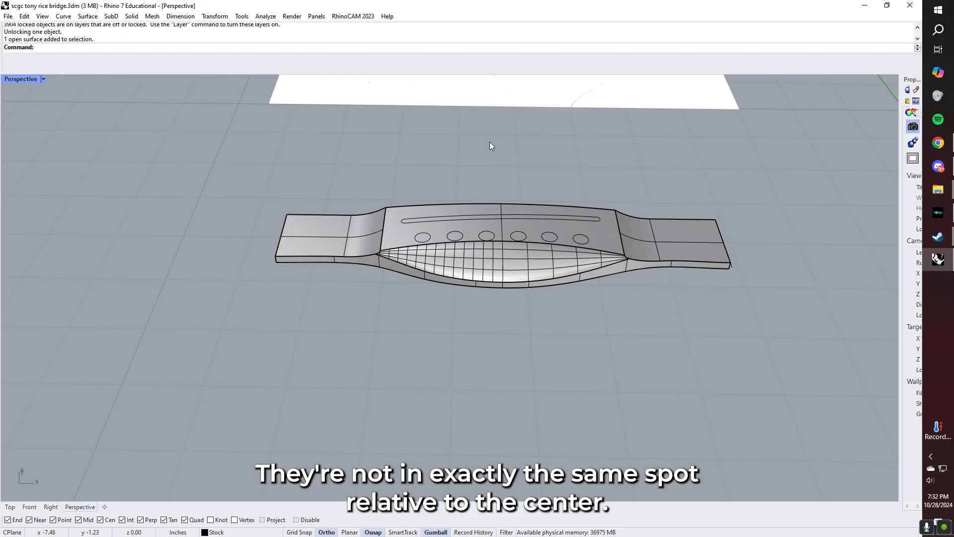
right_click_drag(490, 142, 480, 184)
left_click(469, 302)
left_click(523, 211)
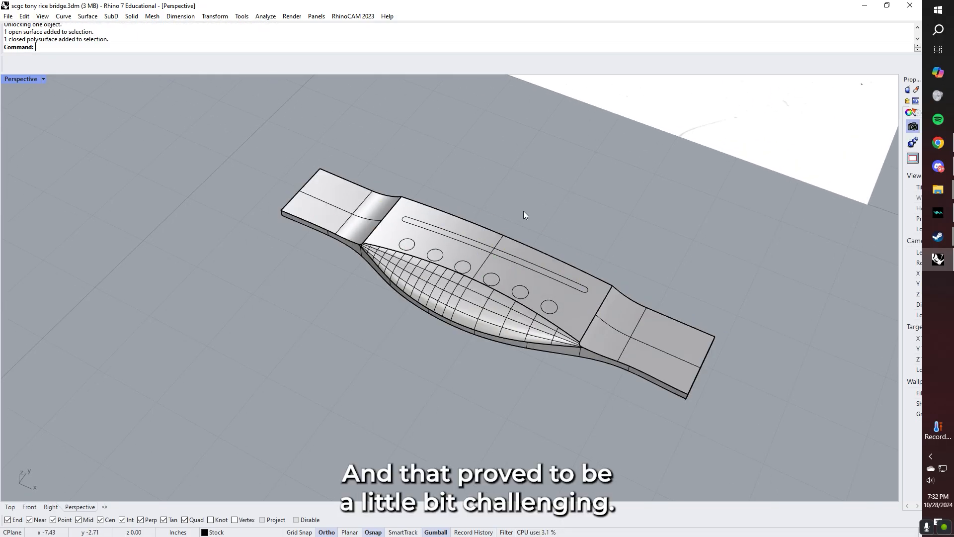
right_click_drag(524, 211, 476, 217)
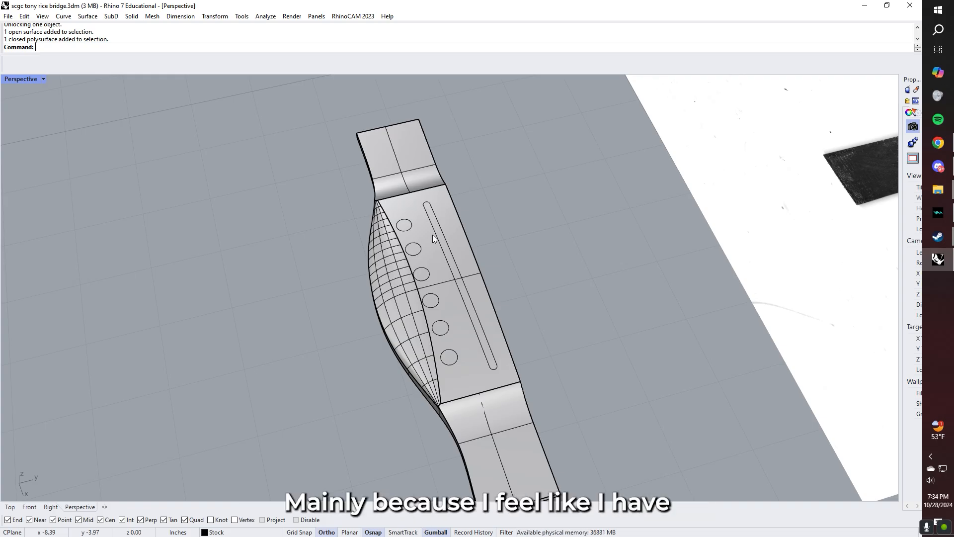
Enlarge the command history area to show more lines, with the scanned bridge picture in view
scroll(496, 237, "down", 8)
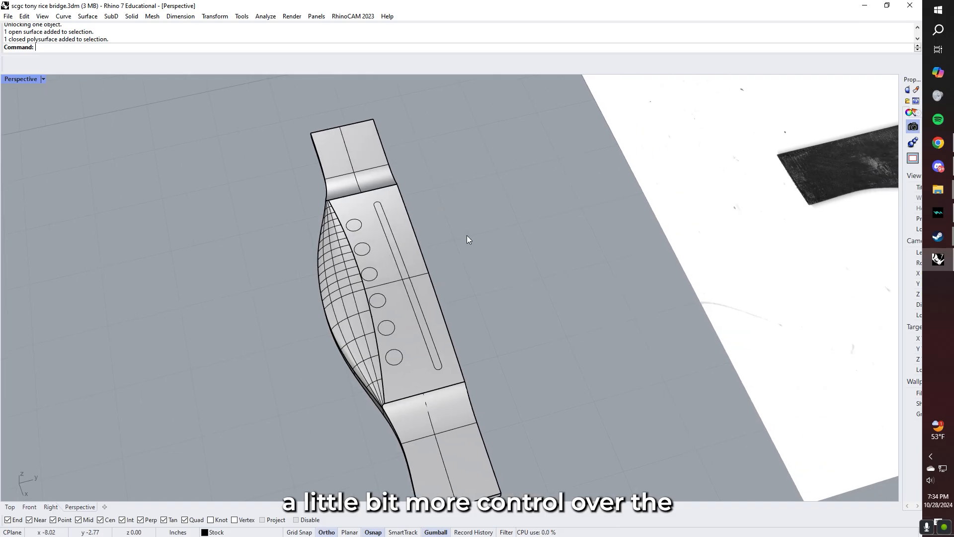
right_click_drag(348, 242, 527, 268)
right_click_drag(527, 267, 426, 262, "shift")
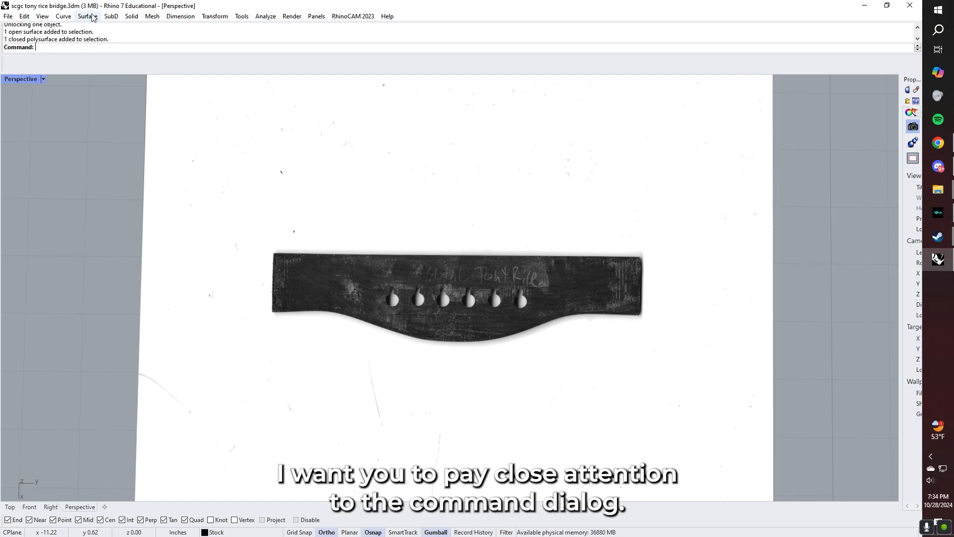
left_click_drag(128, 53, 125, 74)
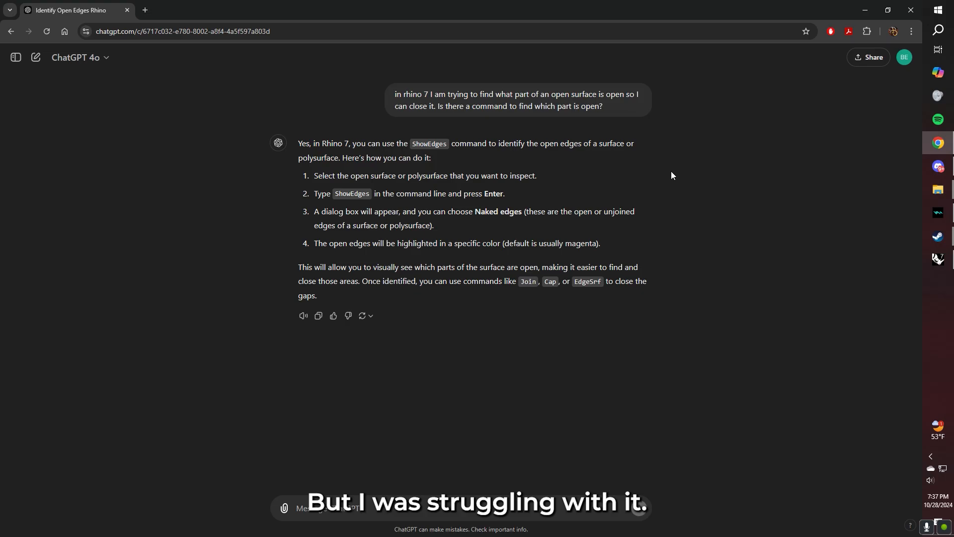
Review the ChatGPT answer about closing open surfaces, focusing on the ShowEdges and Cap commands, and close the browser
double_click(545, 282)
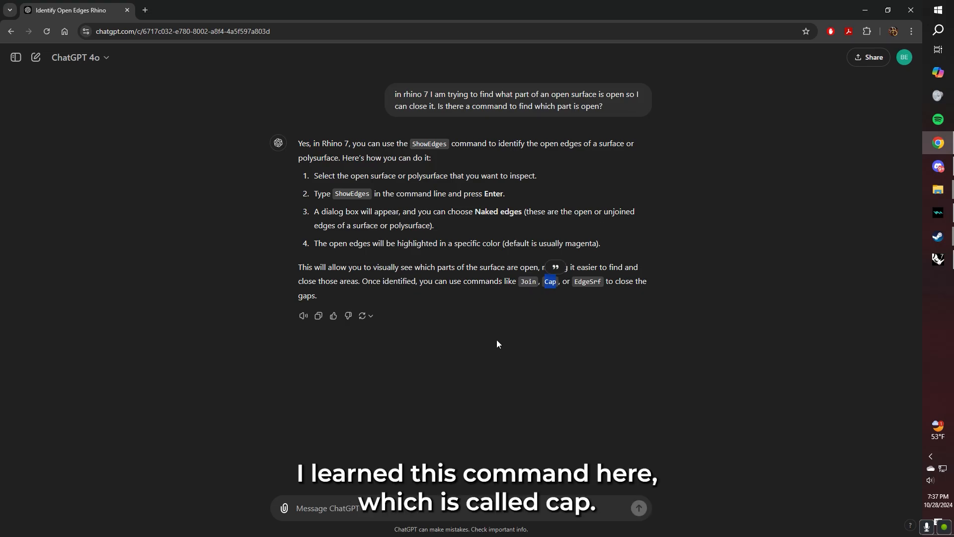
left_click(452, 329)
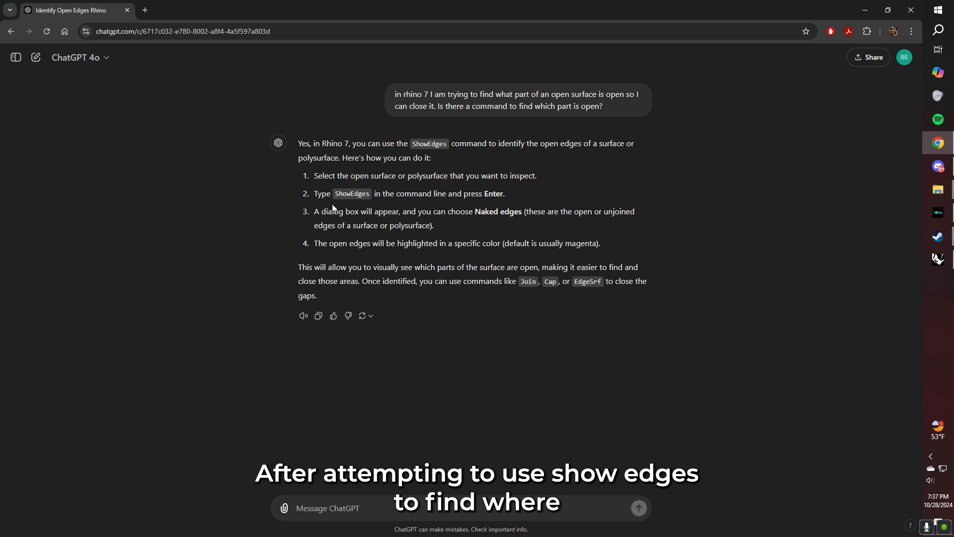
left_click_drag(349, 194, 370, 206)
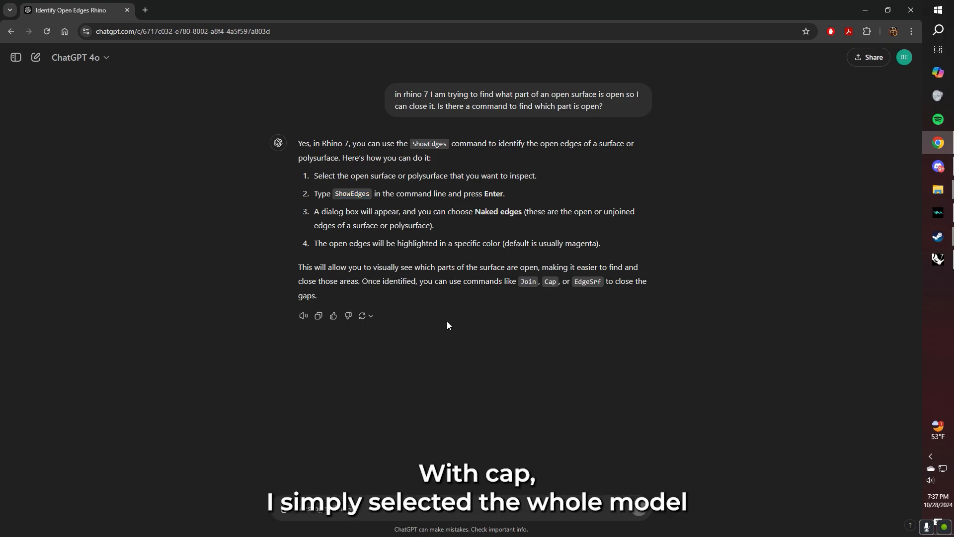
left_click_drag(545, 281, 561, 282)
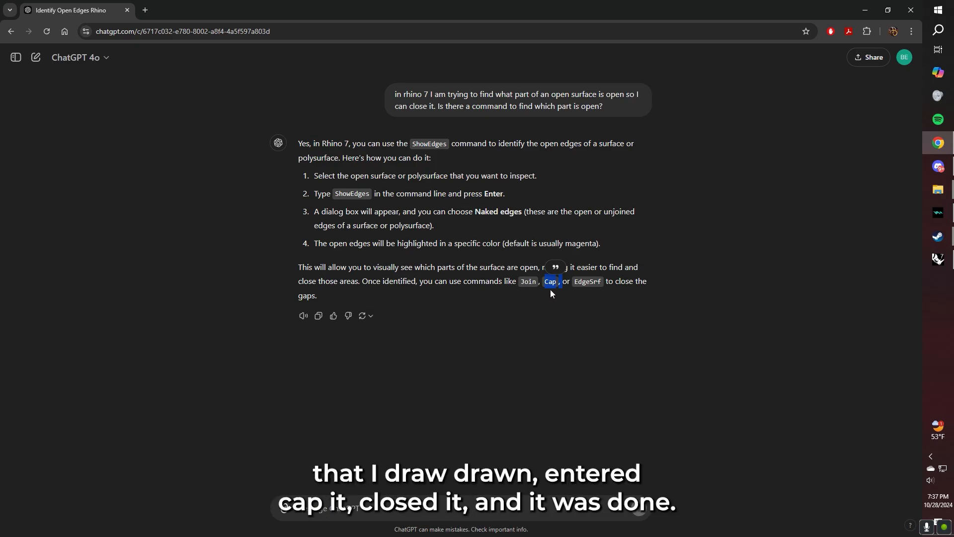
left_click(548, 321)
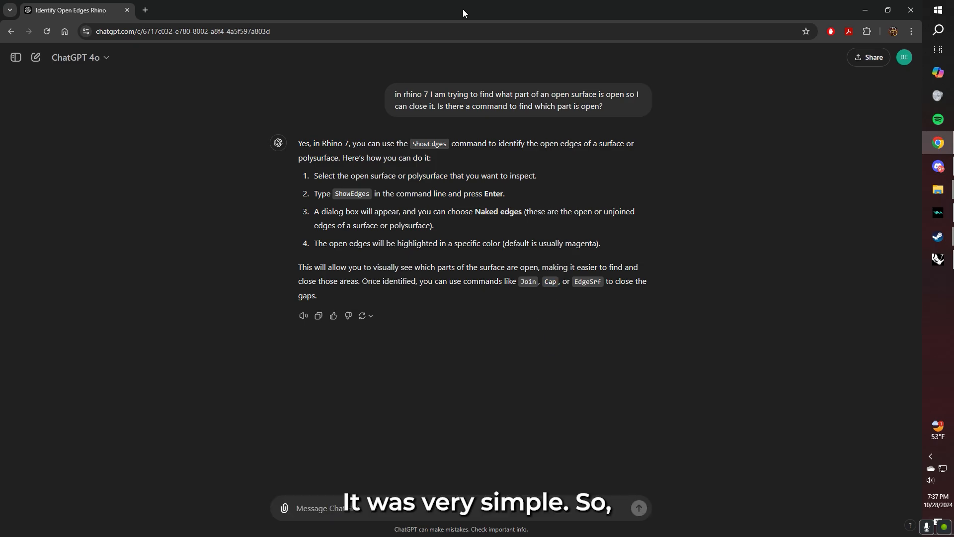
left_click(907, 14)
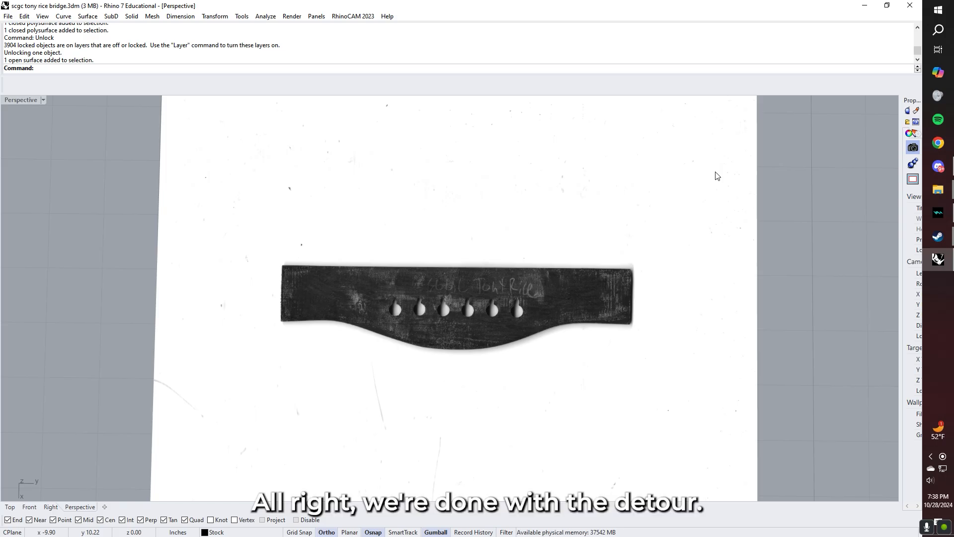
Rotate the scanned bridge picture about its lower corner, using its long edge as reference, to square it with the grid
left_click(547, 319)
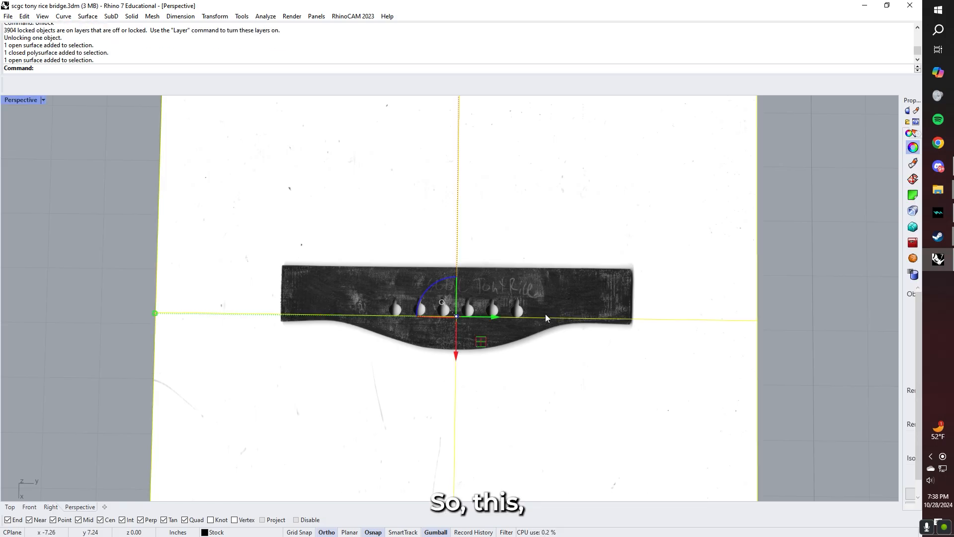
scroll(535, 293, "down", 8)
right_click_drag(358, 279, 454, 274)
left_click(452, 273)
type("z")
scroll(414, 326, "up", 5)
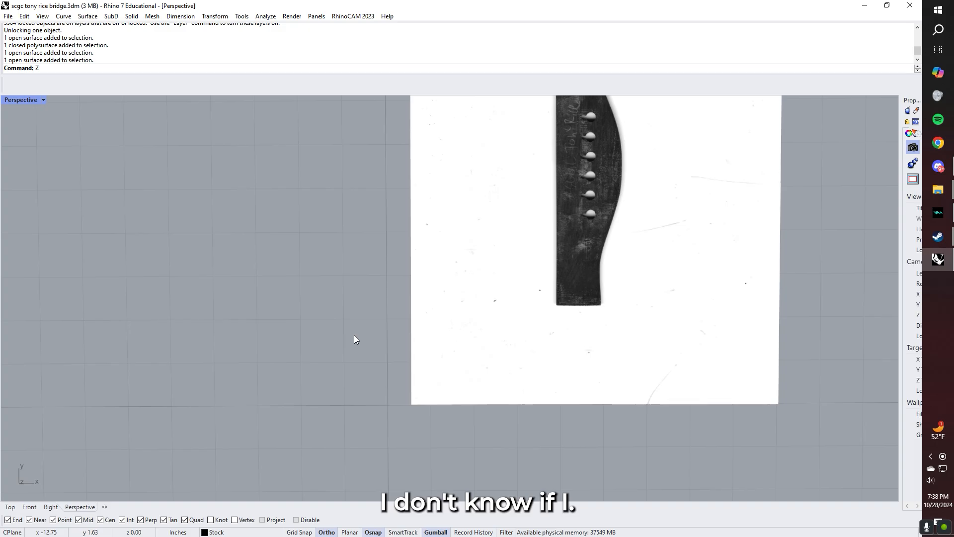
type("ro")
key("Return")
scroll(380, 325, "down", 2)
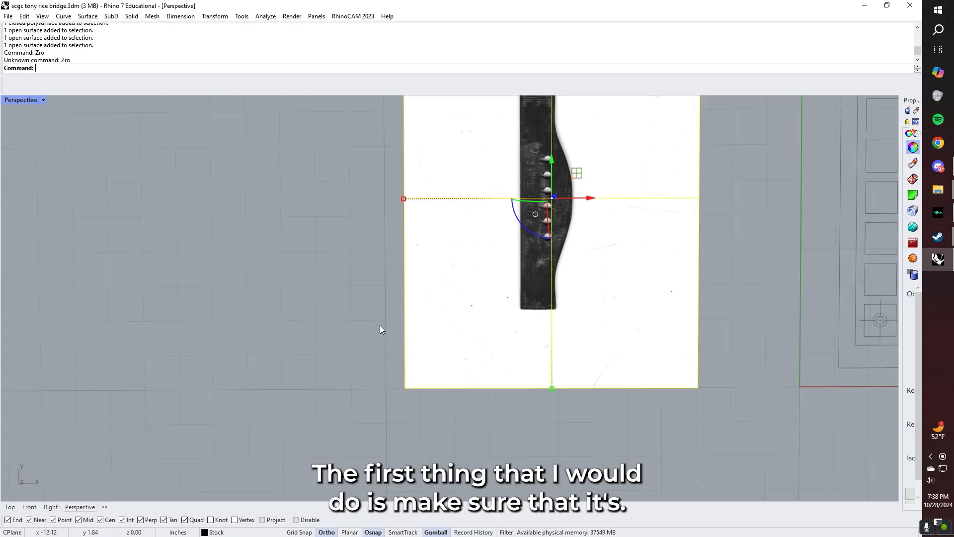
type("T")
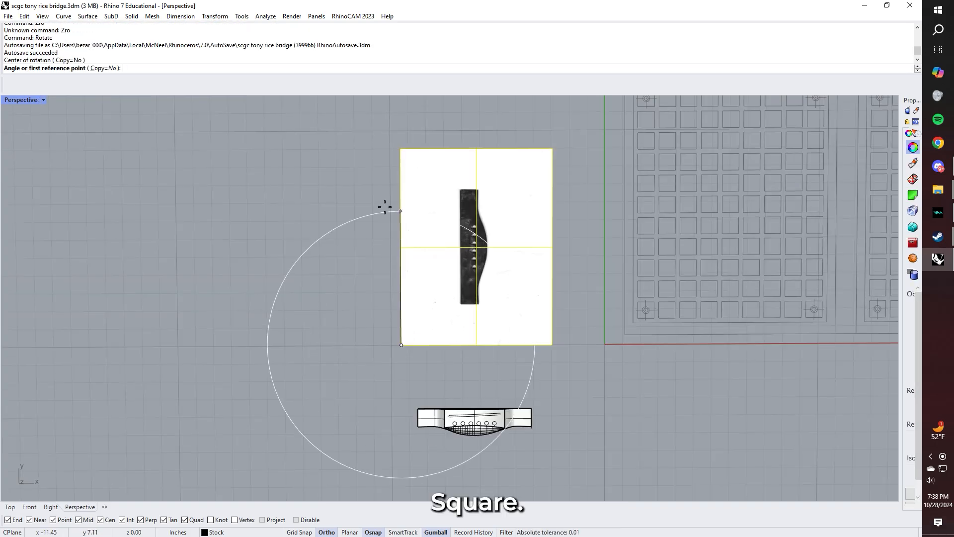
scroll(390, 224, "up", 5)
right_click_drag(421, 173, 409, 213, "shift")
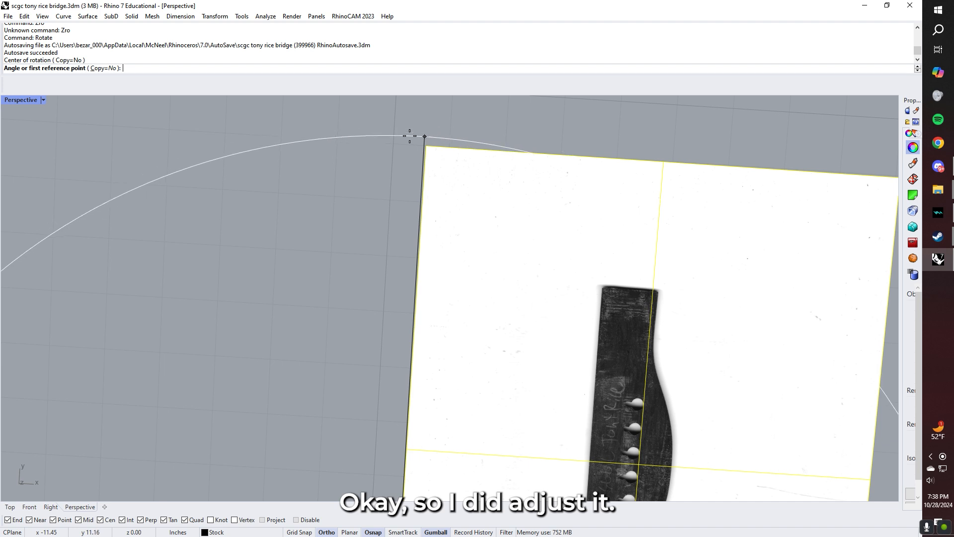
left_click(426, 146)
left_click(383, 139)
right_click_drag(380, 321, 307, 228, "shift")
left_click(306, 229)
Check the rotated scan's alignment against the grid lines and the surrounding geometry
scroll(376, 225, "down", 8)
right_click_drag(458, 227, 576, 202)
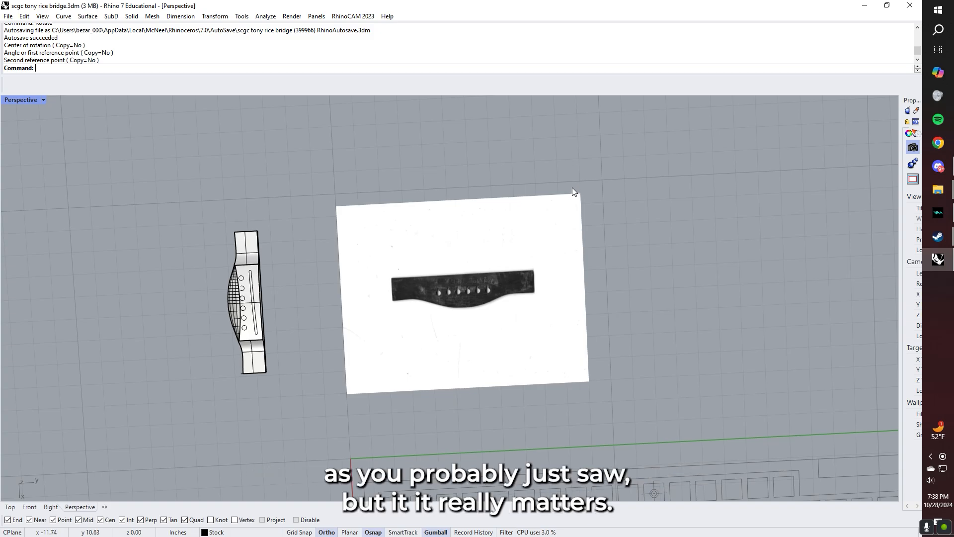
scroll(459, 262, "up", 5)
right_click_drag(439, 262, 440, 259)
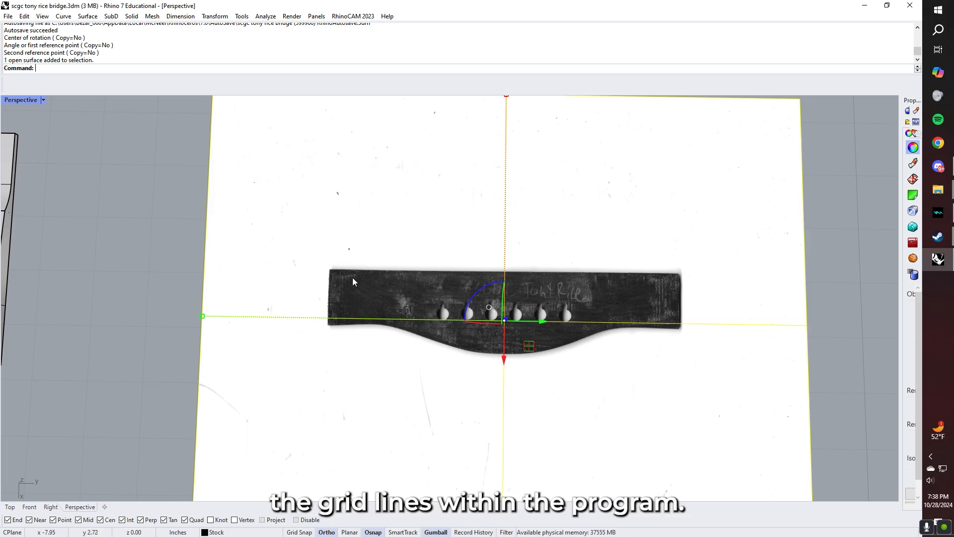
scroll(235, 295, "down", 10)
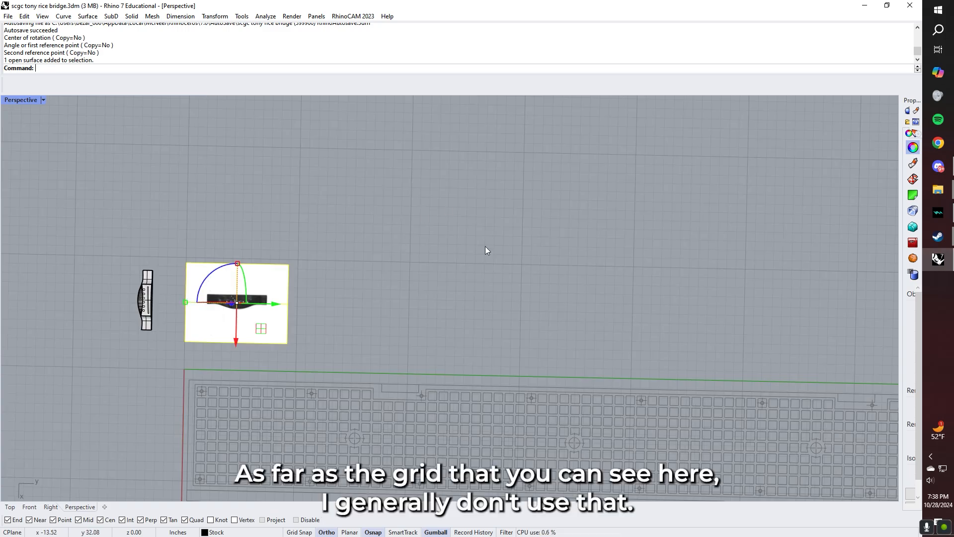
scroll(239, 299, "up", 8)
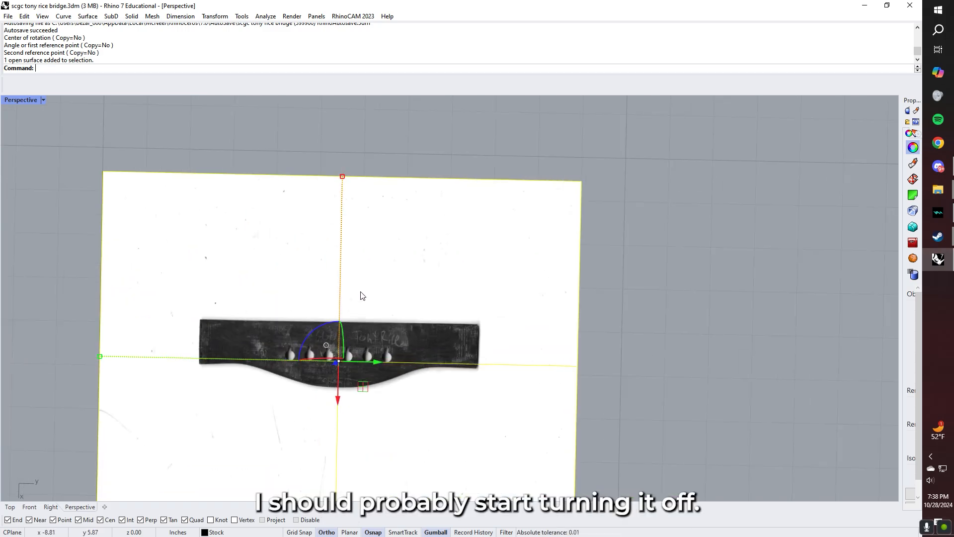
right_click_drag(328, 312, 390, 312, "shift")
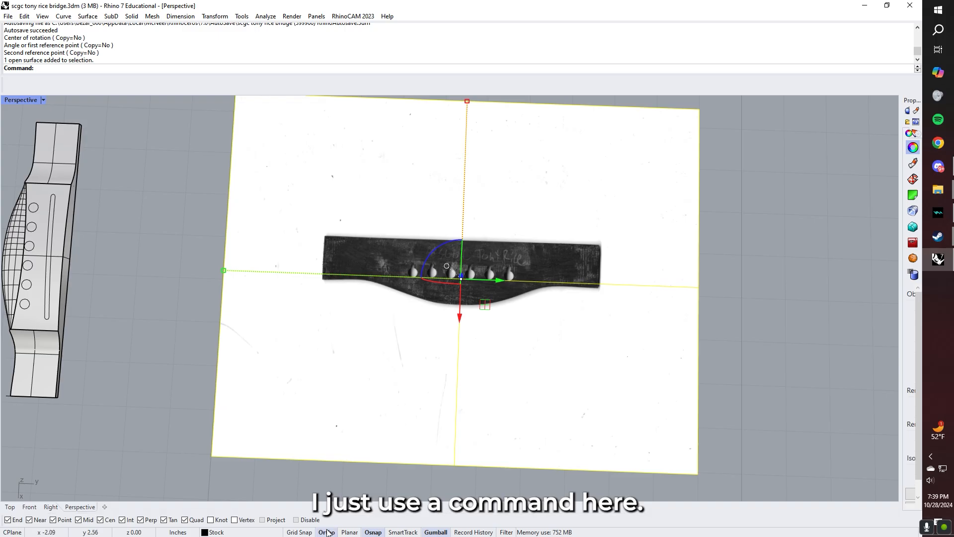
type("line")
key("Return")
left_click(105, 390)
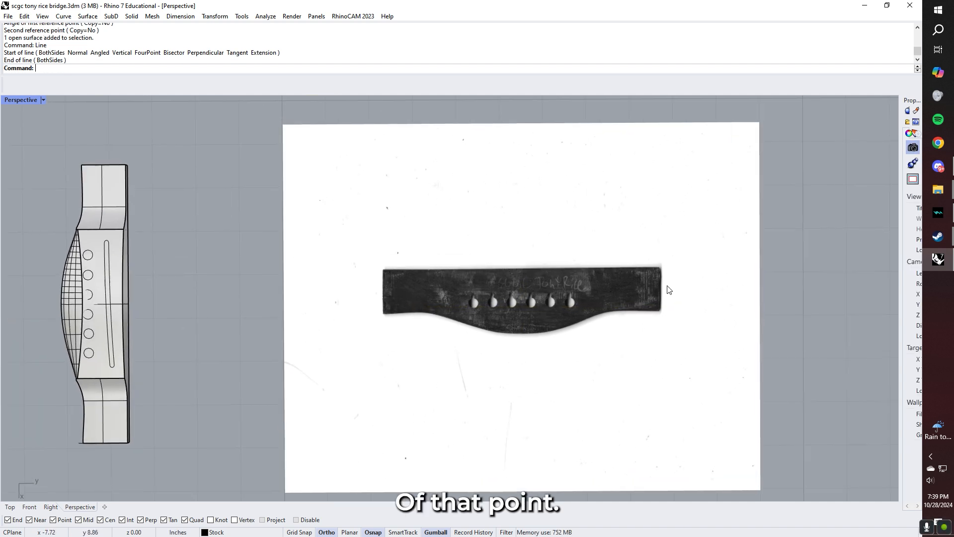
scroll(358, 271, "up", 10)
key("Return")
scroll(358, 271, "up", 8)
scroll(359, 272, "down", 5)
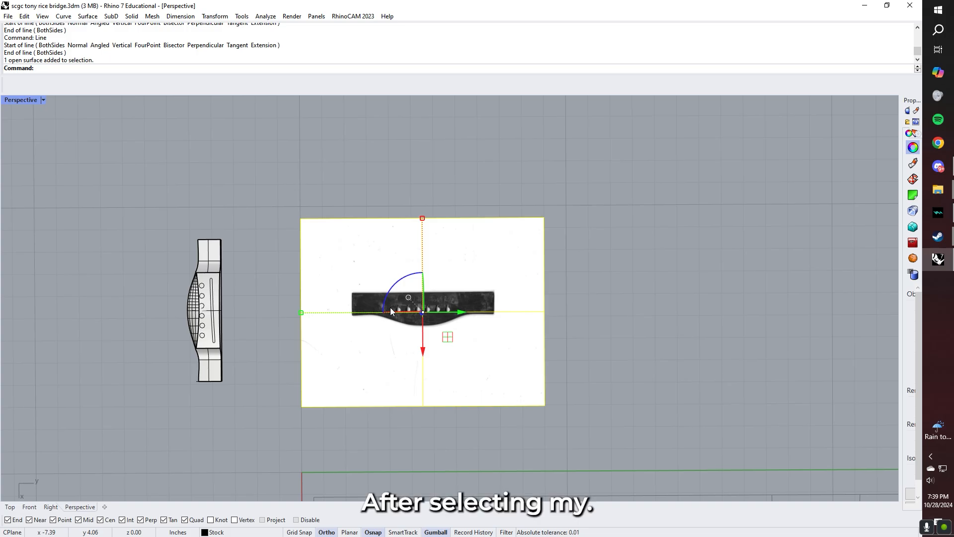
Rotate the scanned picture about the bridge's upper-left corner, using its long straight edge as reference, to level that edge
type("rotate")
key("Return")
scroll(396, 260, "up", 10)
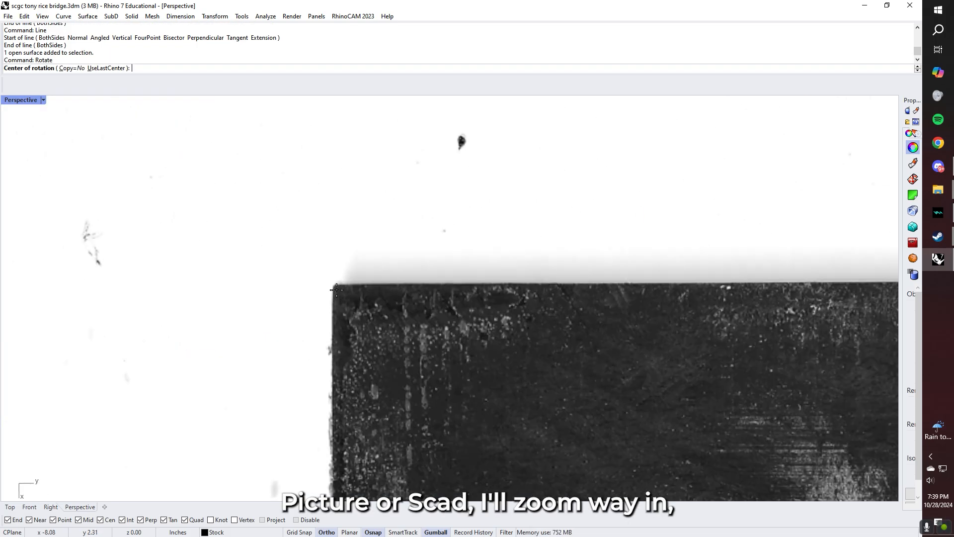
scroll(337, 286, "up", 2)
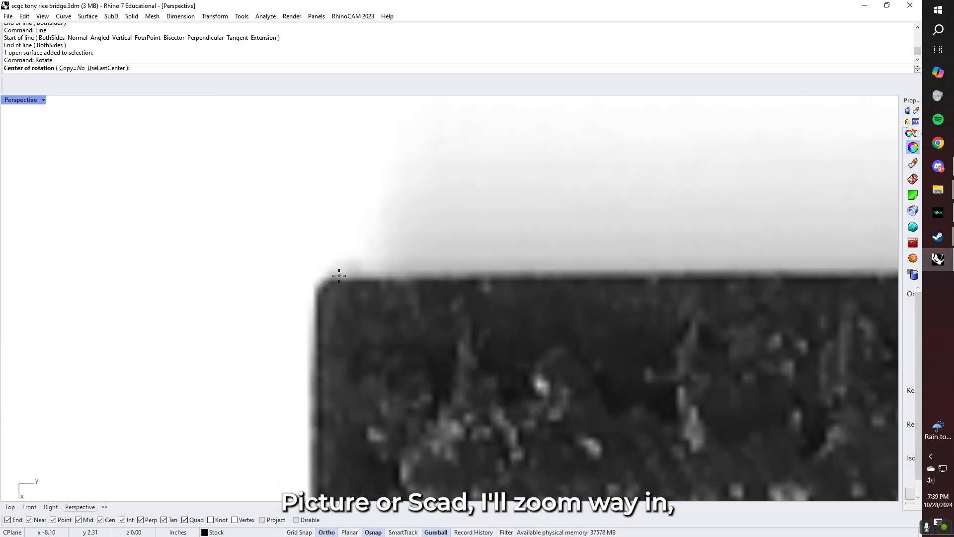
left_click(337, 279)
scroll(348, 278, "down", 6)
scroll(512, 274, "up", 6)
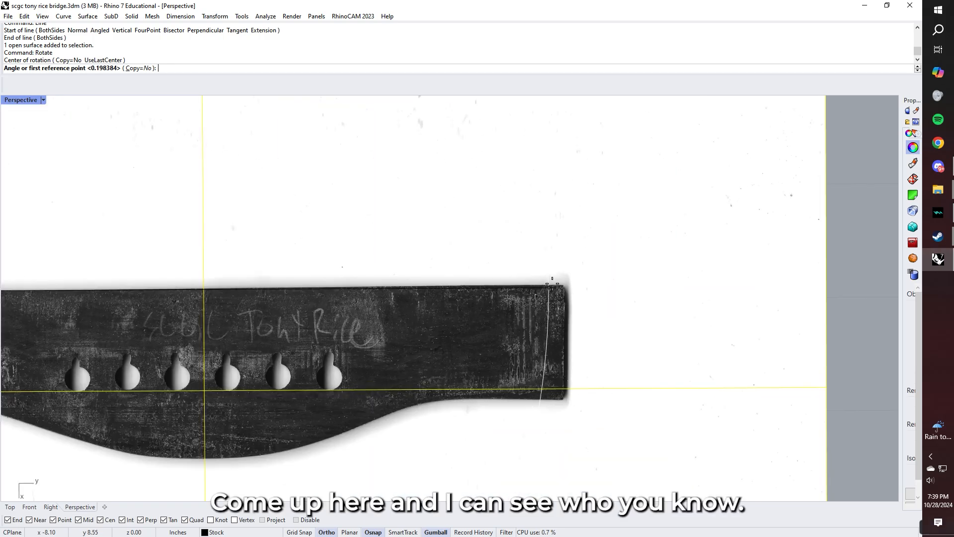
scroll(566, 287, "up", 2)
scroll(544, 299, "down", 2)
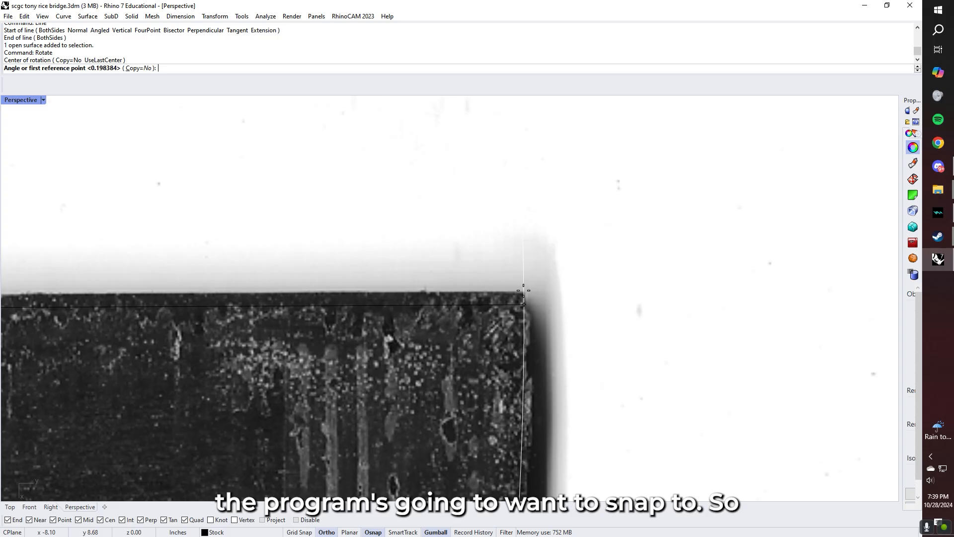
scroll(517, 293, "up", 2)
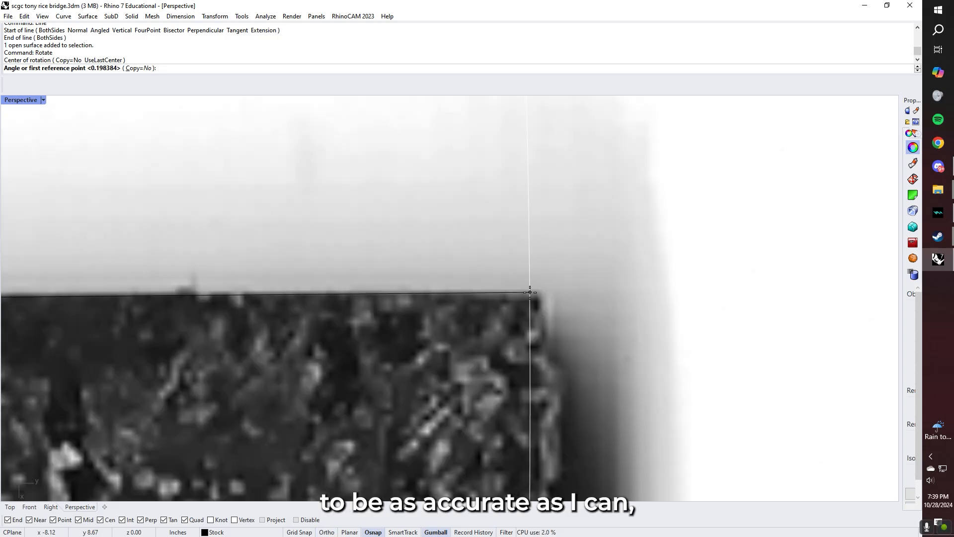
left_click(530, 292)
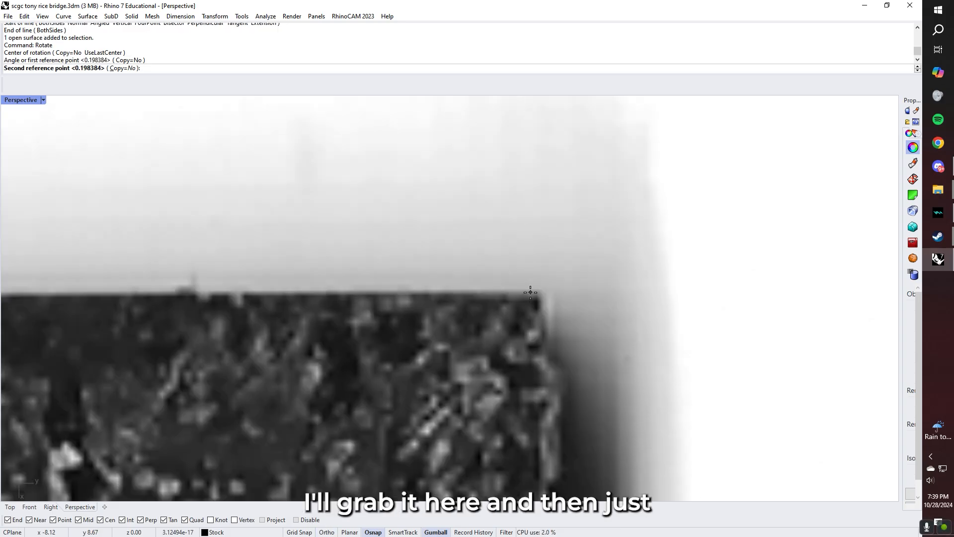
scroll(530, 292, "down", 4)
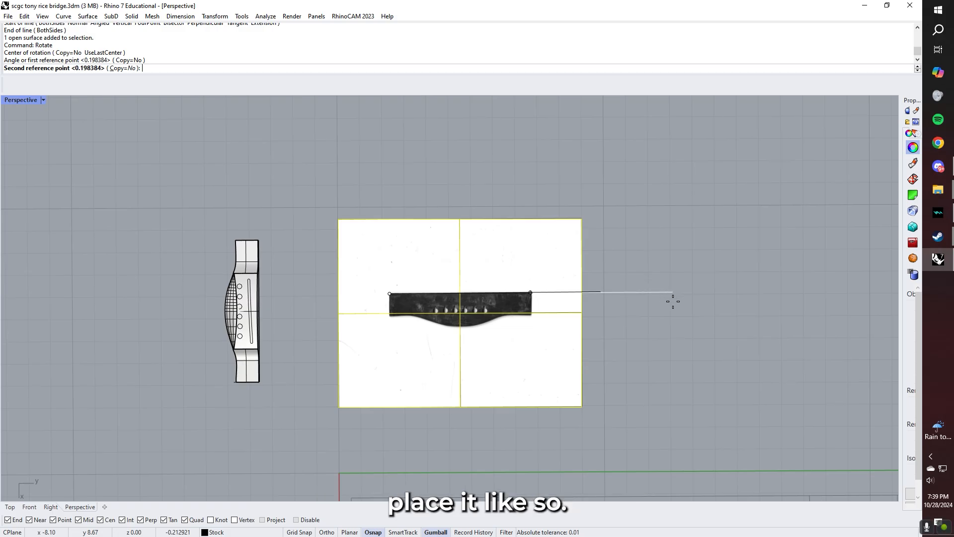
left_click(673, 301)
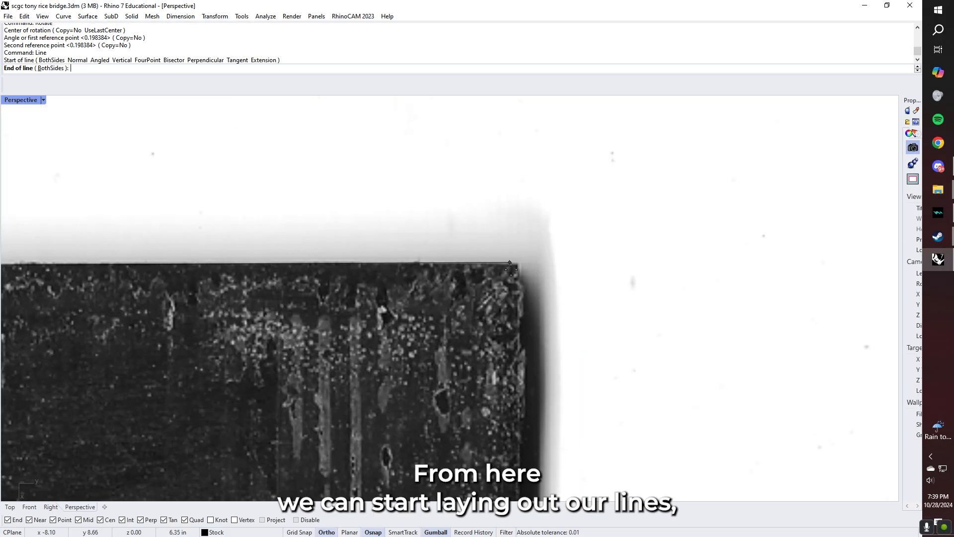
Draw a line about 6.37 in long along the bridge's straight upper edge, ending at the upper-right corner
scroll(506, 146, "up", 2)
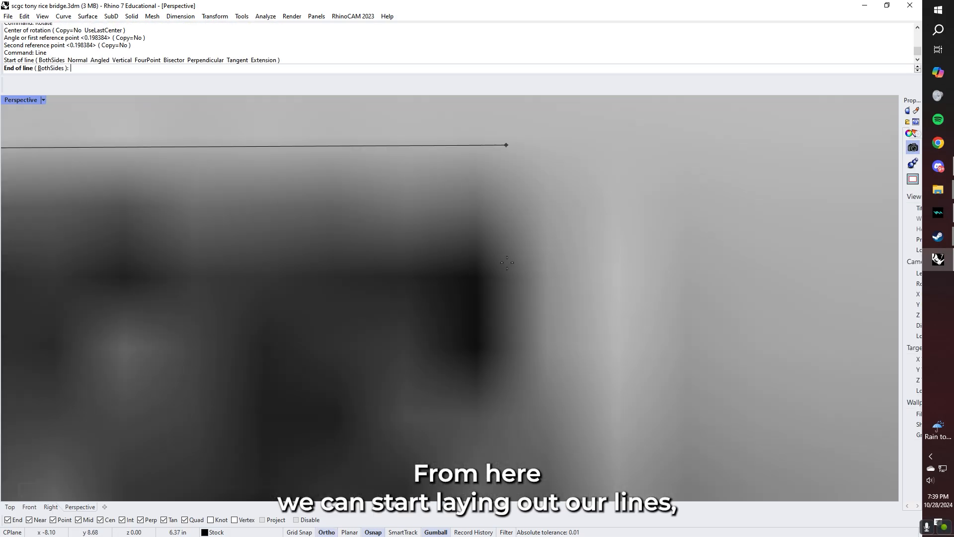
scroll(507, 259, "down", 2)
left_click(508, 258)
Draw a line down the bridge's right end from the upper-right corner to slightly beyond the lower corner
key("Return")
left_click(508, 259)
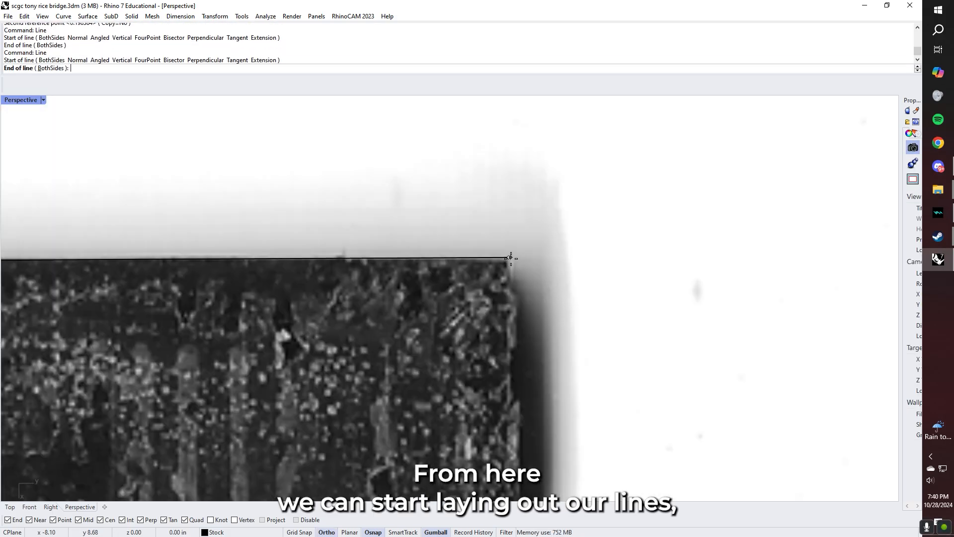
scroll(509, 259, "down", 3)
scroll(522, 391, "up", 2)
scroll(517, 393, "down", 2)
left_click(520, 406)
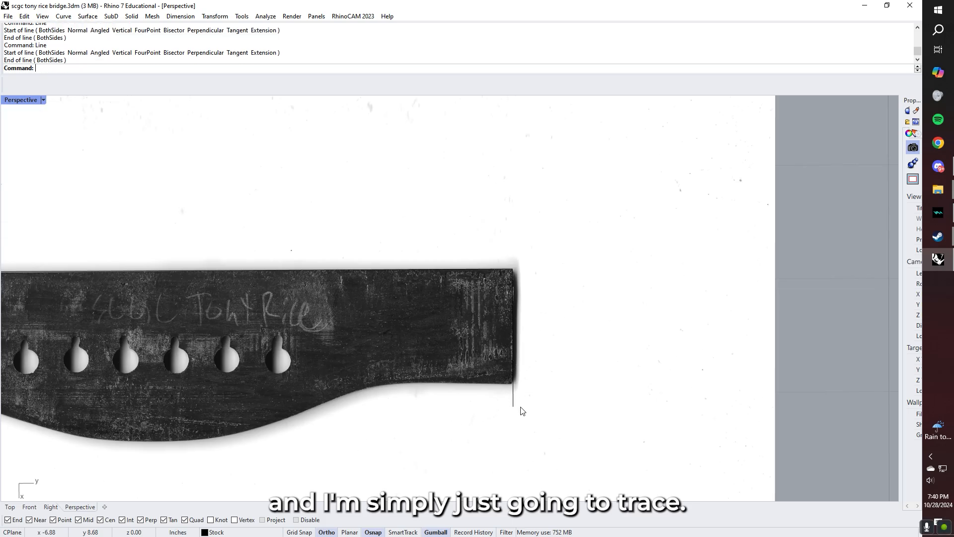
Extend the upper edge line past the bridge's upper-left corner
right_click_drag(355, 410, 567, 354, "shift")
right_click_drag(210, 358, 526, 321, "shift")
right_click_drag(399, 277, 427, 295, "shift")
key("Return")
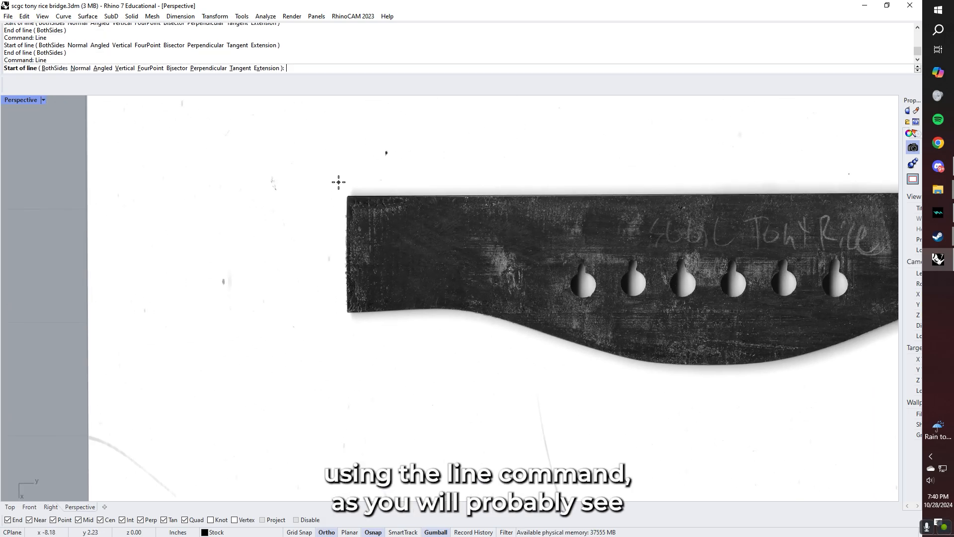
scroll(341, 184, "up", 3)
key("Escape")
type("Ext")
key("Return")
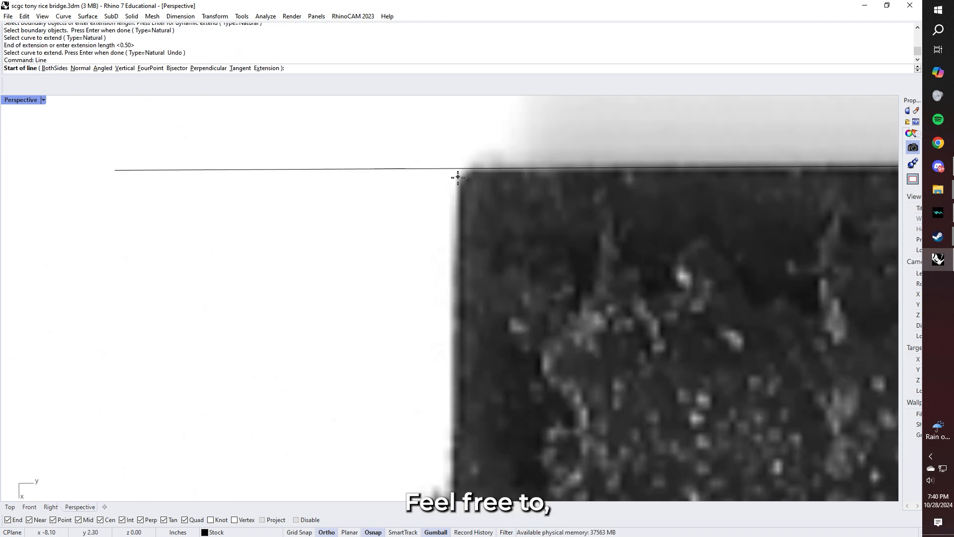
Draw a line about 1.09 in long down the bridge's left end, running slightly past the lower-left corner
left_click(460, 169)
scroll(452, 234, "down", 3)
scroll(453, 252, "up", 2)
scroll(453, 371, "up", 2)
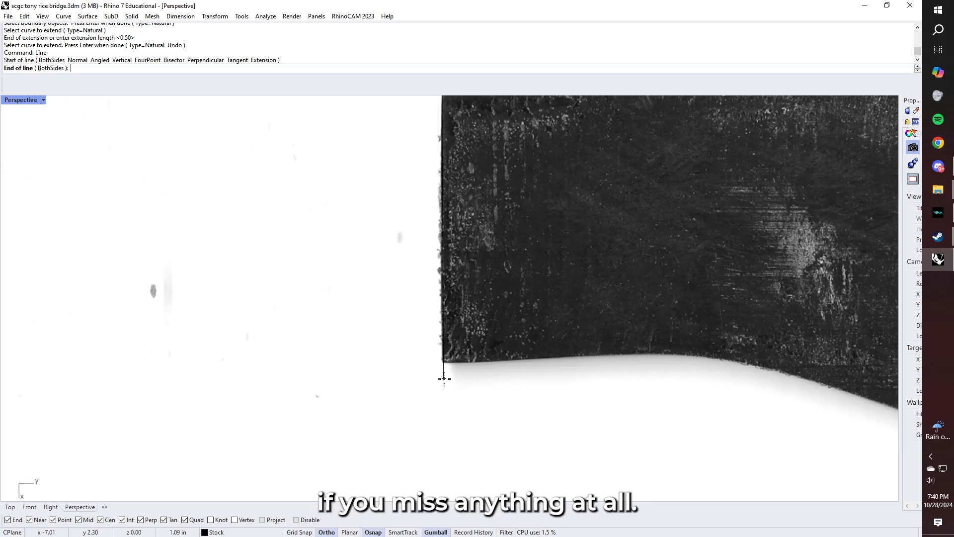
left_click(443, 378)
Examine the curved lower profile of the scanned bridge from end to end
scroll(453, 348, "down", 5)
right_click_drag(453, 348, 468, 334)
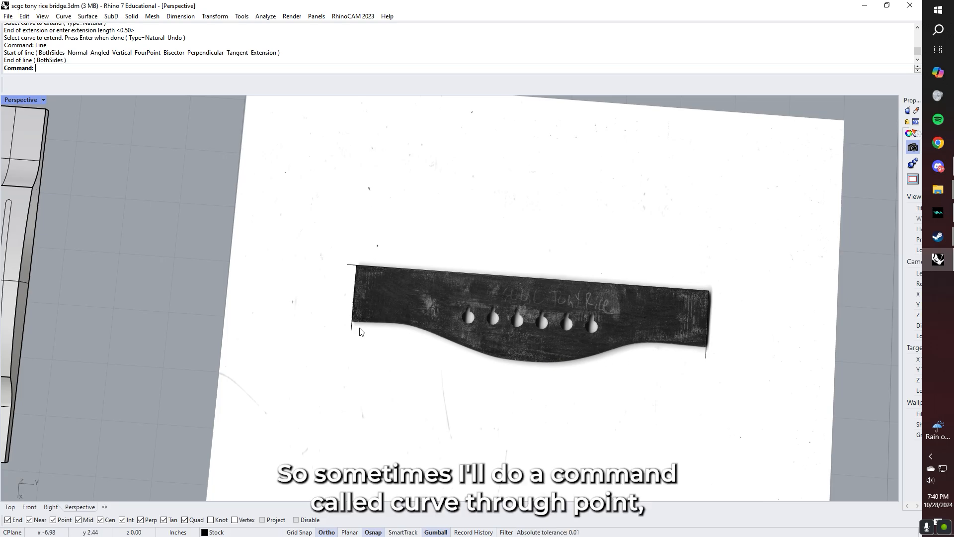
scroll(360, 332, "up", 4)
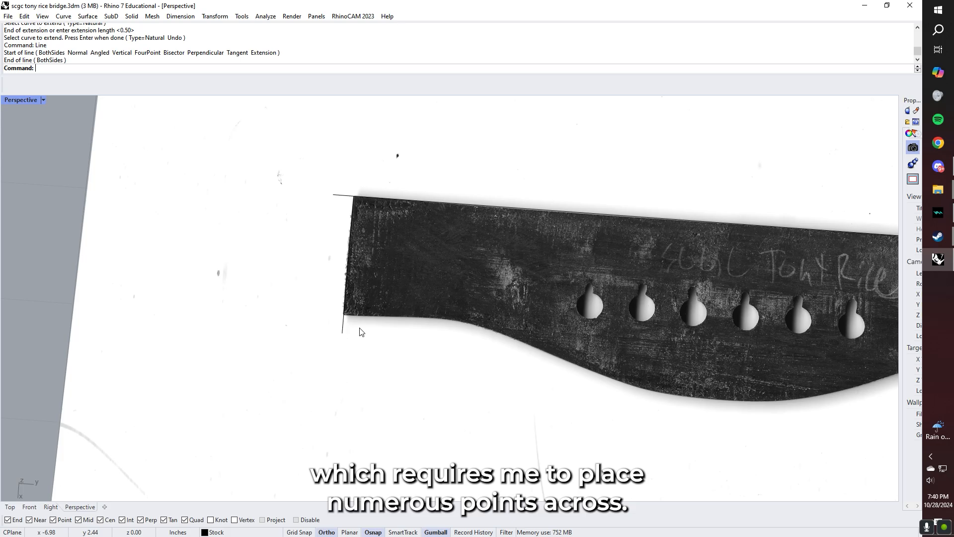
right_click_drag(358, 332, 309, 311, "shift")
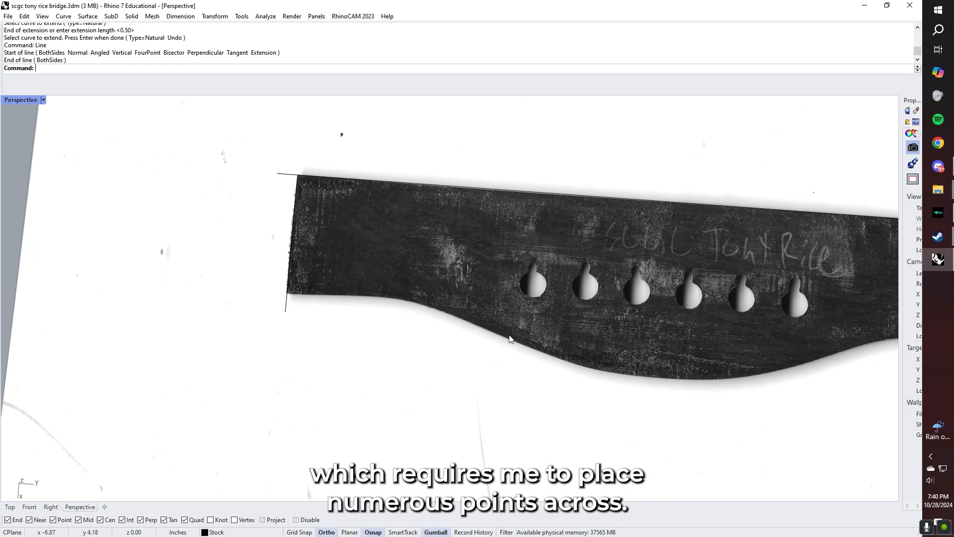
right_click_drag(666, 377, 412, 344, "shift")
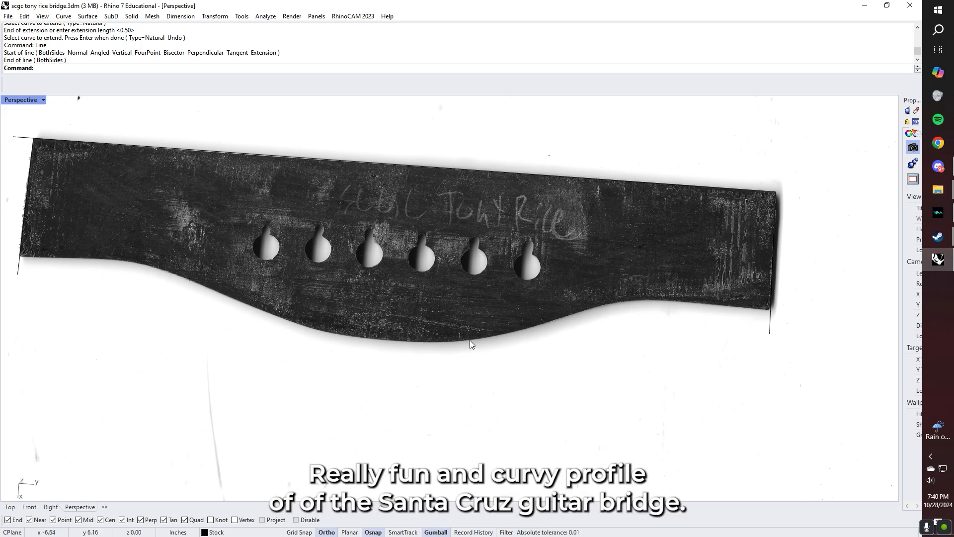
scroll(399, 353, "up", 2)
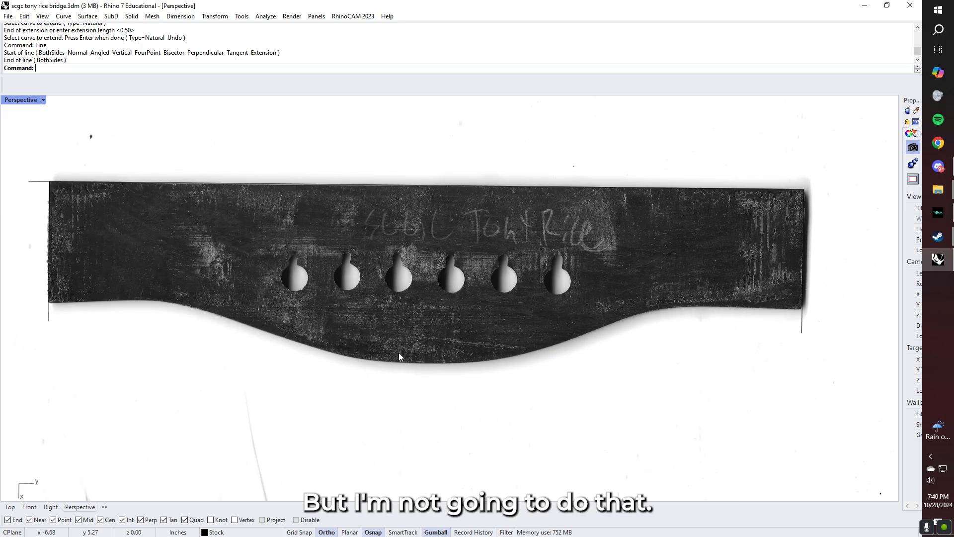
type("curve")
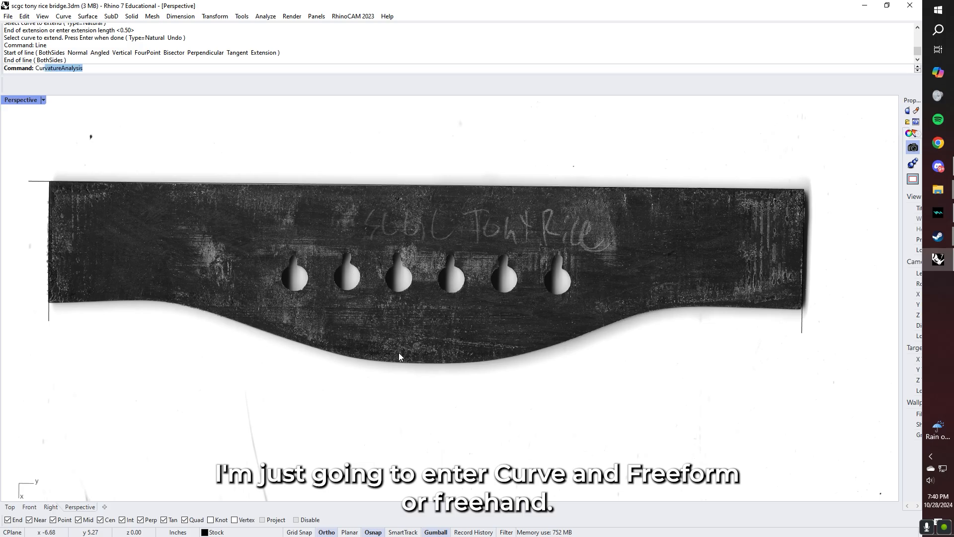
key("Return")
scroll(40, 300, "up", 5)
scroll(42, 299, "up", 6)
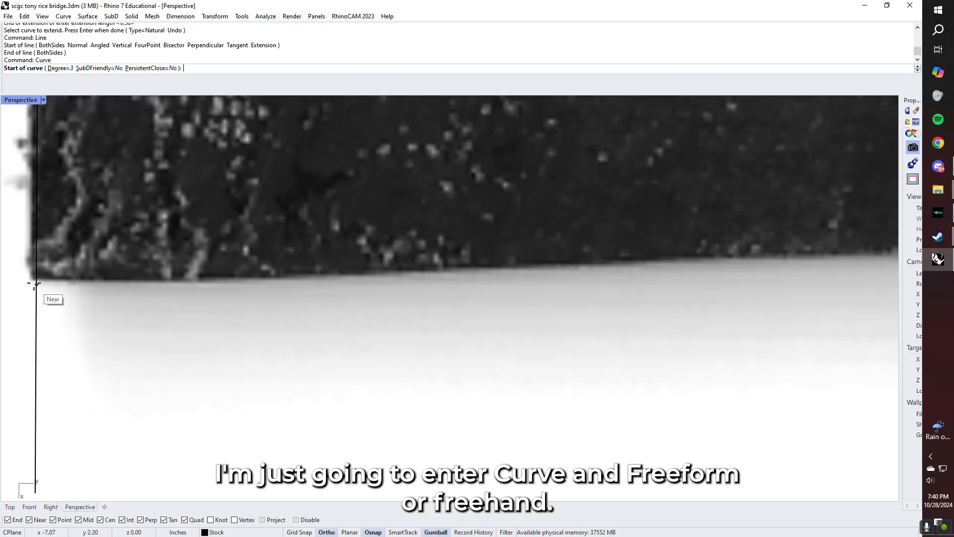
left_click(36, 281)
scroll(191, 281, "down", 6)
left_click(210, 281)
left_click(314, 276)
right_click_drag(539, 288, 371, 268, "shift")
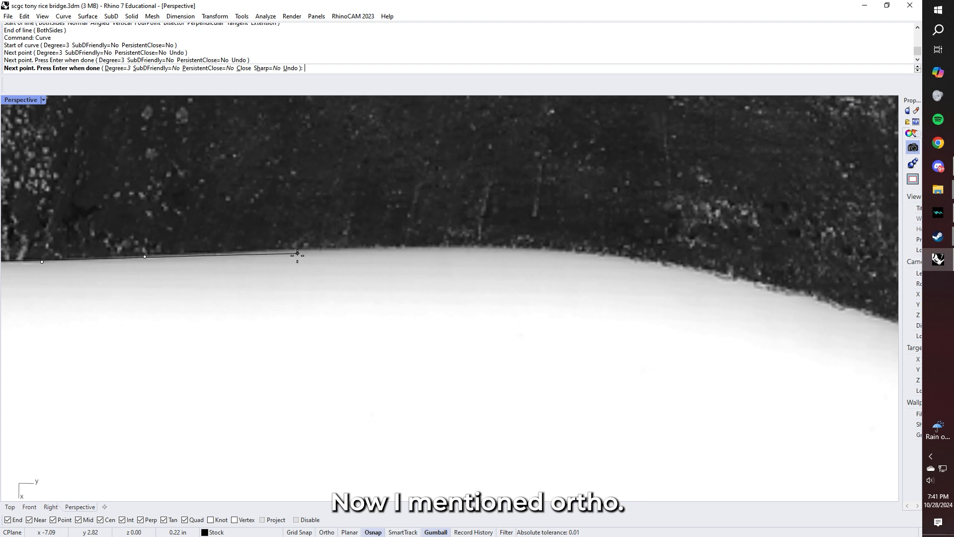
key("F8")
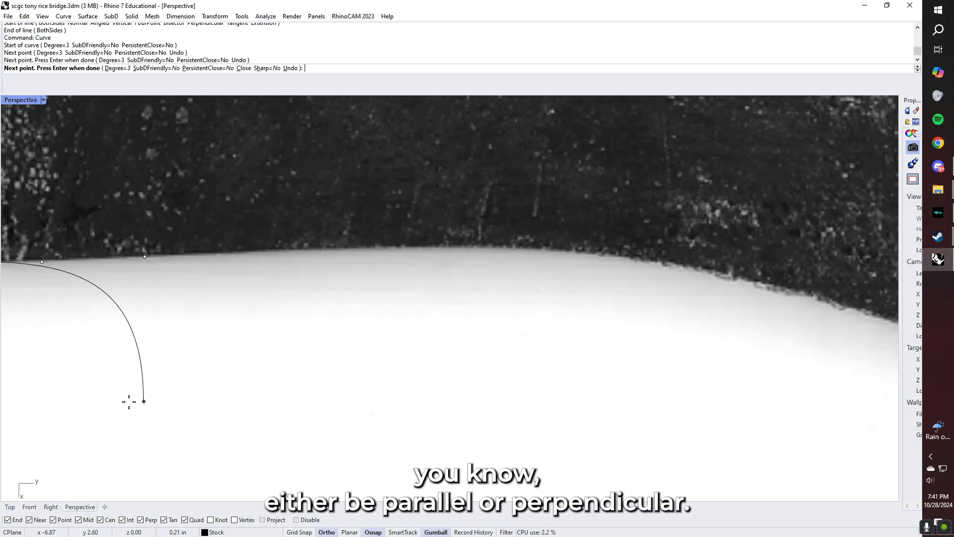
scroll(132, 333, "down", 5)
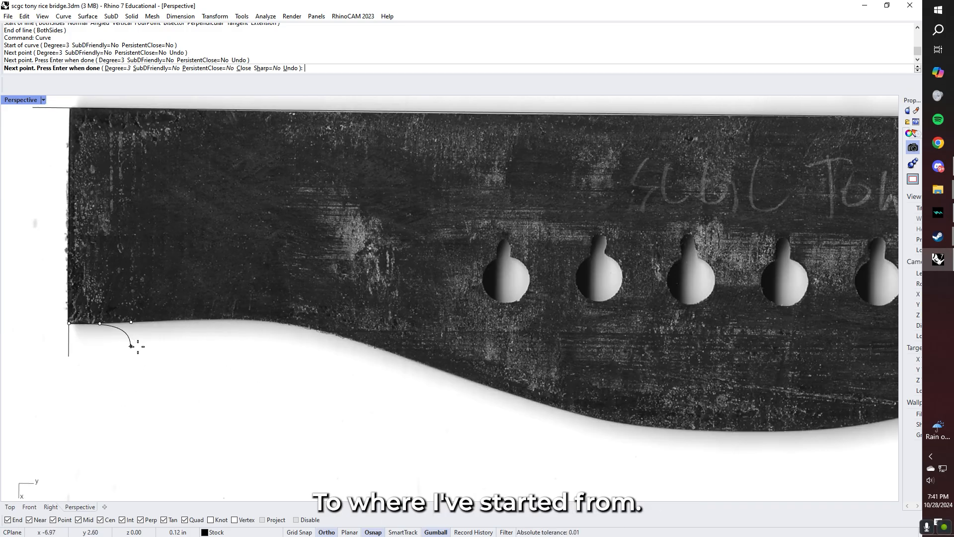
scroll(132, 341, "up", 4)
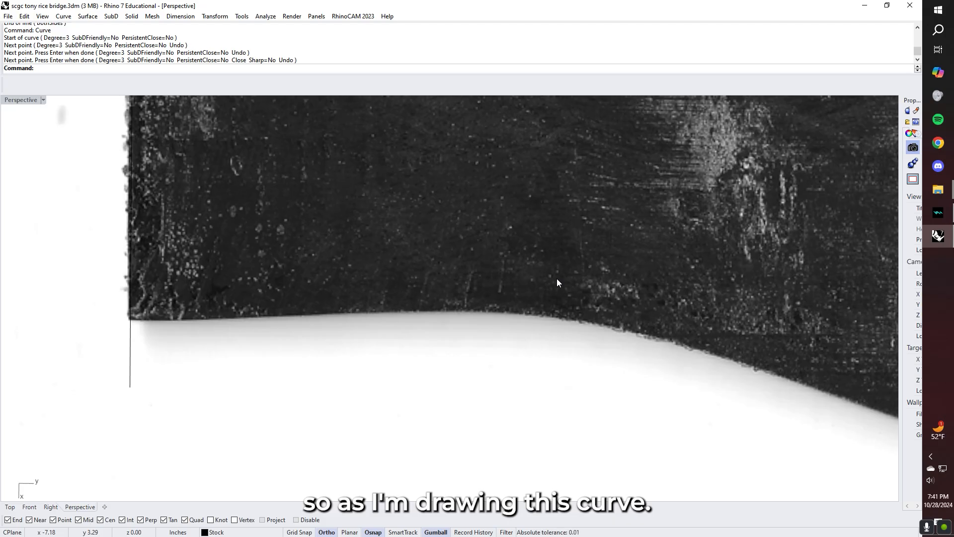
Start a degree 3 curve on the left end line at the bridge's lower-left corner and place points along the nearly flat lower edge
type("curve")
key("Return")
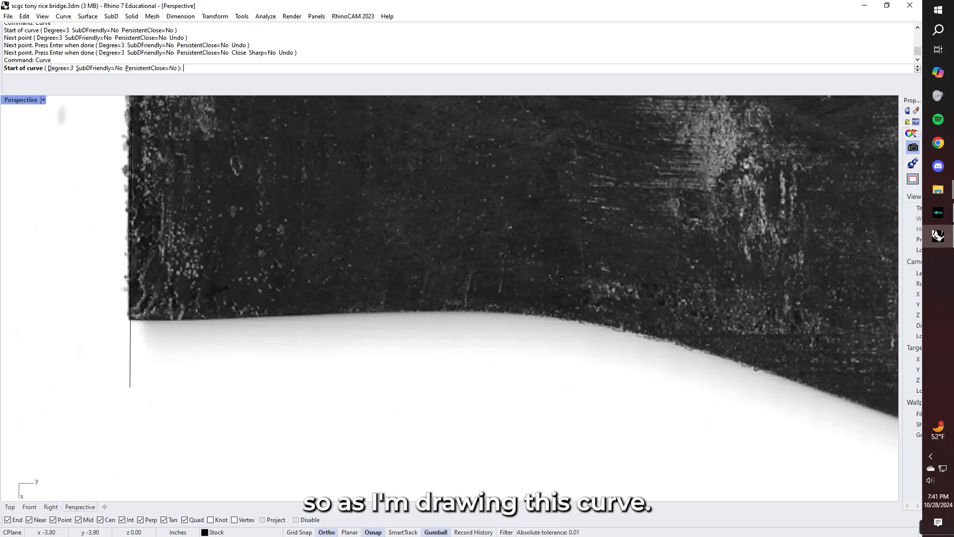
left_click(159, 262)
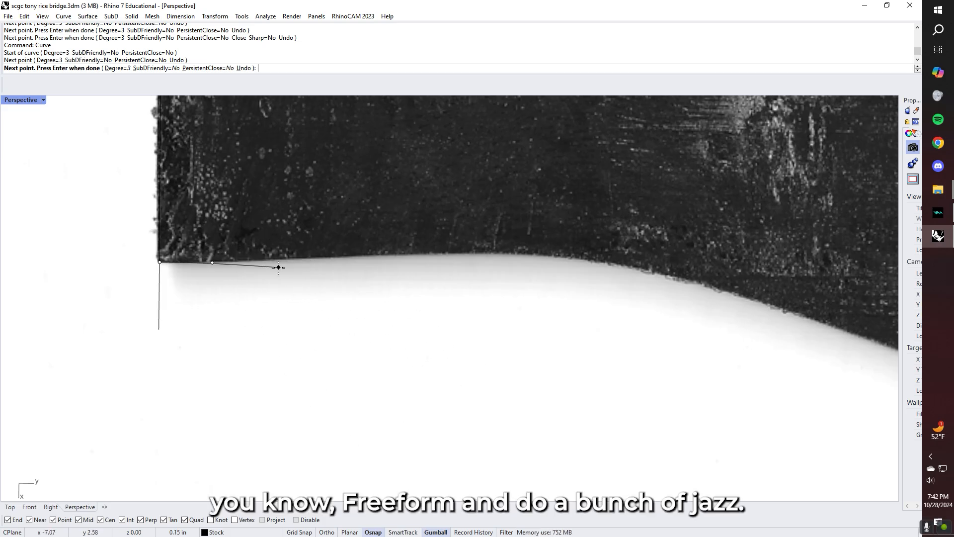
scroll(305, 262, "up", 6)
left_click(331, 244)
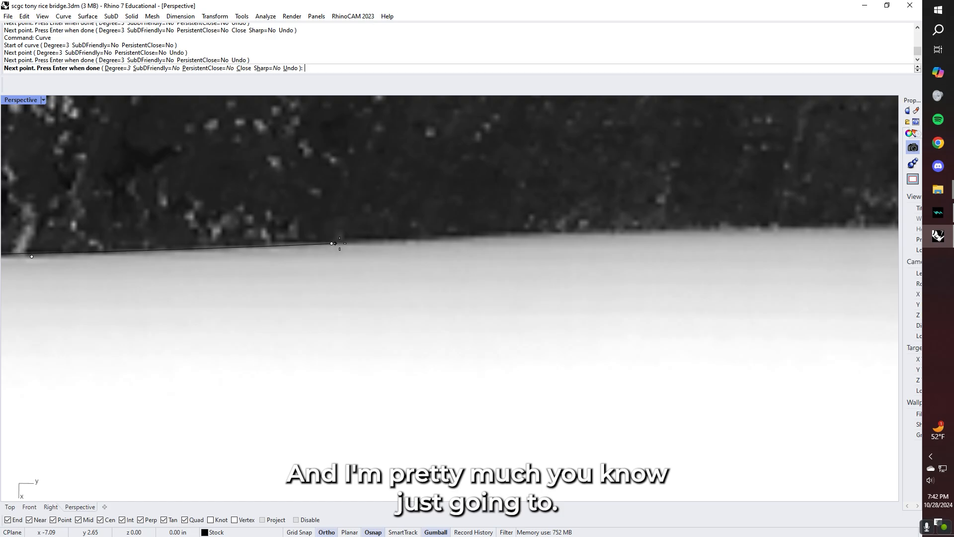
right_click_drag(591, 232, 296, 266)
scroll(461, 213, "down", 6)
left_click(277, 254)
left_click(325, 254)
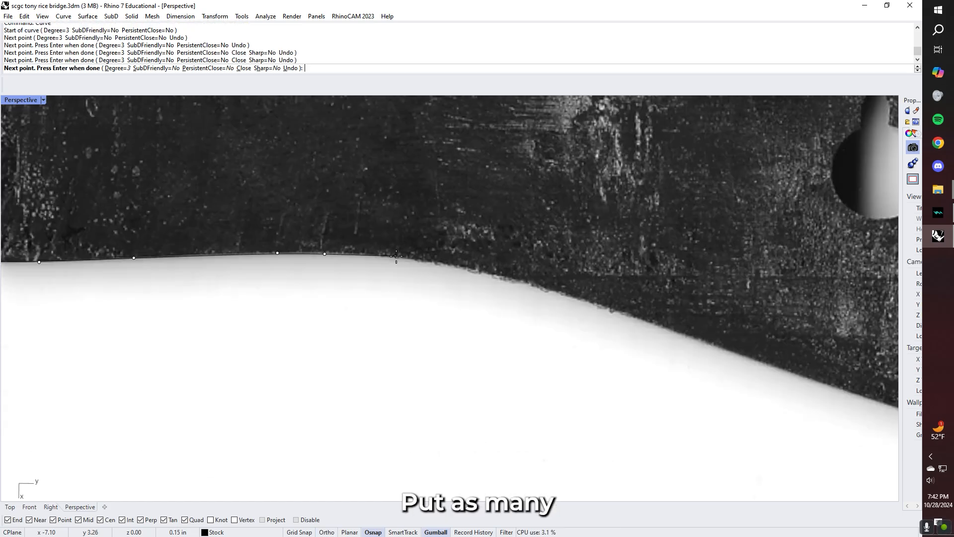
left_click(397, 257)
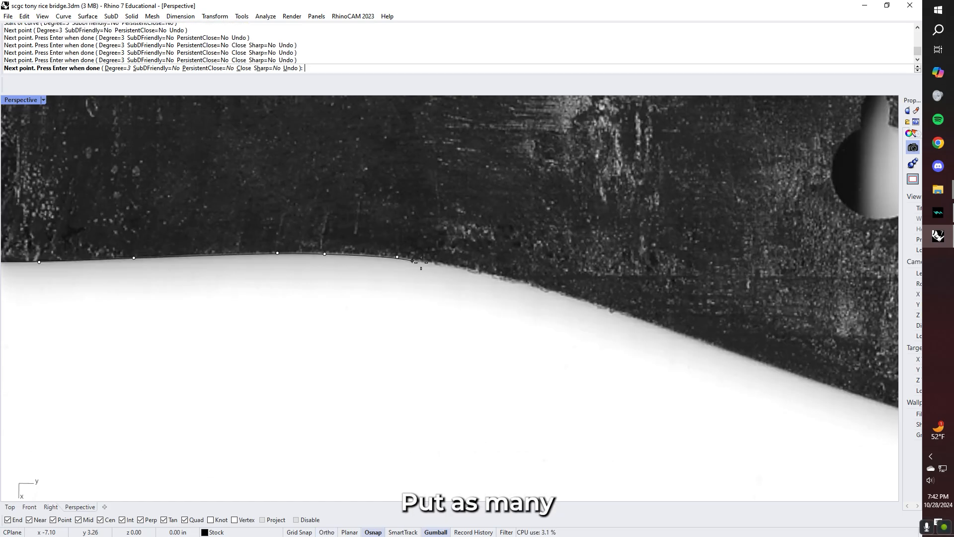
Continue the curve by placing points down the sloping lower edge from the left flat toward the bridge's belly
left_click(491, 276)
right_click_drag(491, 276, 255, 229, "shift")
left_click(389, 266)
left_click(460, 291)
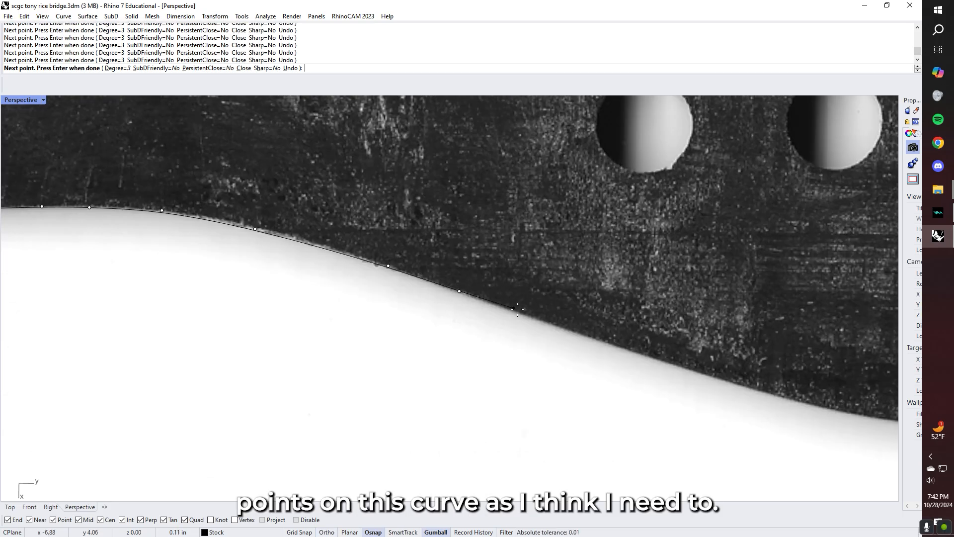
right_click_drag(505, 310, 267, 249, "shift")
left_click(379, 287)
left_click(583, 347)
Place further curve points around the bottom of the belly and up the rising slope on its right side
right_click_drag(701, 369, 500, 331, "shift")
left_click(425, 317)
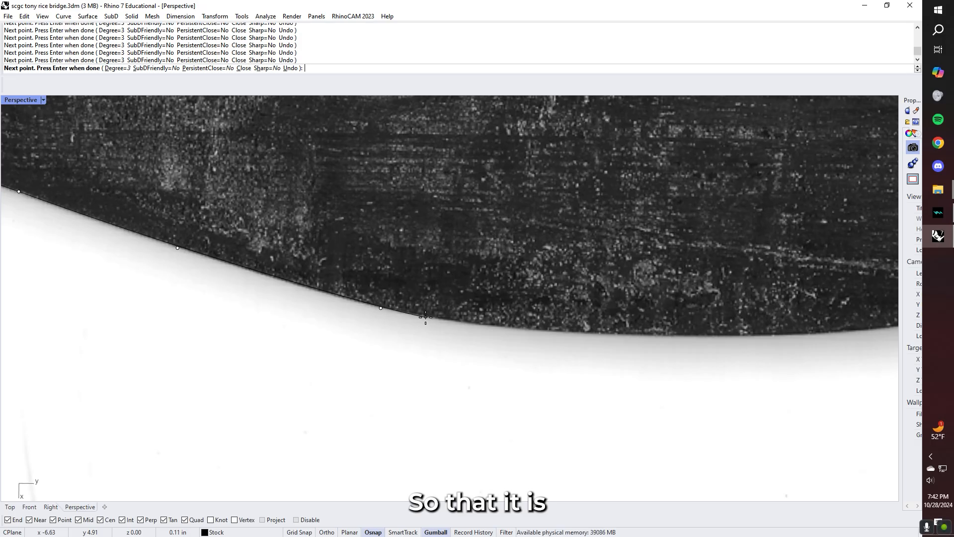
left_click(501, 325)
left_click(597, 334)
right_click_drag(731, 348, 486, 322, "shift")
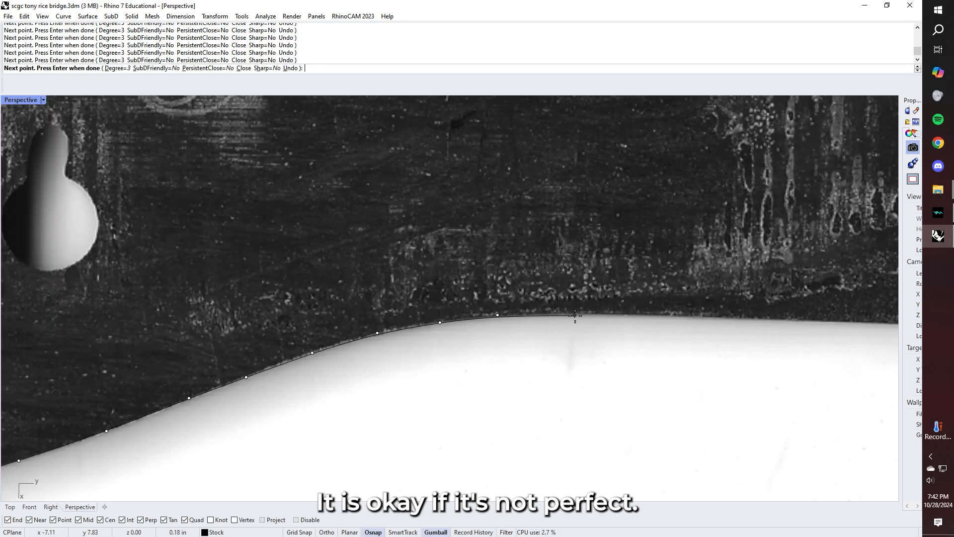
Place the remaining curve points along the right flat lower edge and finish the curve at the right end line
left_click(575, 314)
right_click_drag(577, 314, 288, 302, "shift")
left_click(375, 302)
left_click(479, 306)
left_click(556, 309)
right_click_drag(603, 314, 560, 306, "shift")
scroll(560, 307, "up", 5)
key("Return")
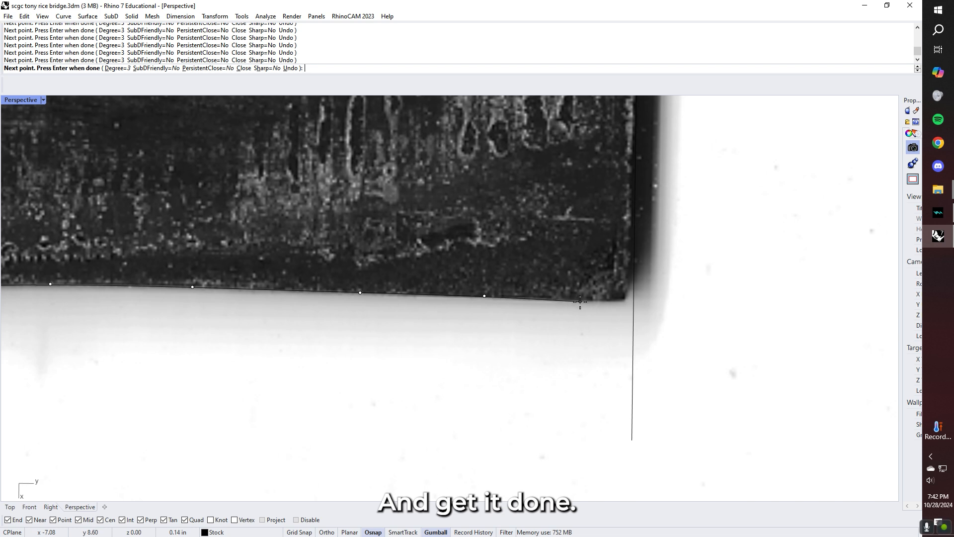
scroll(573, 305, "down", 10)
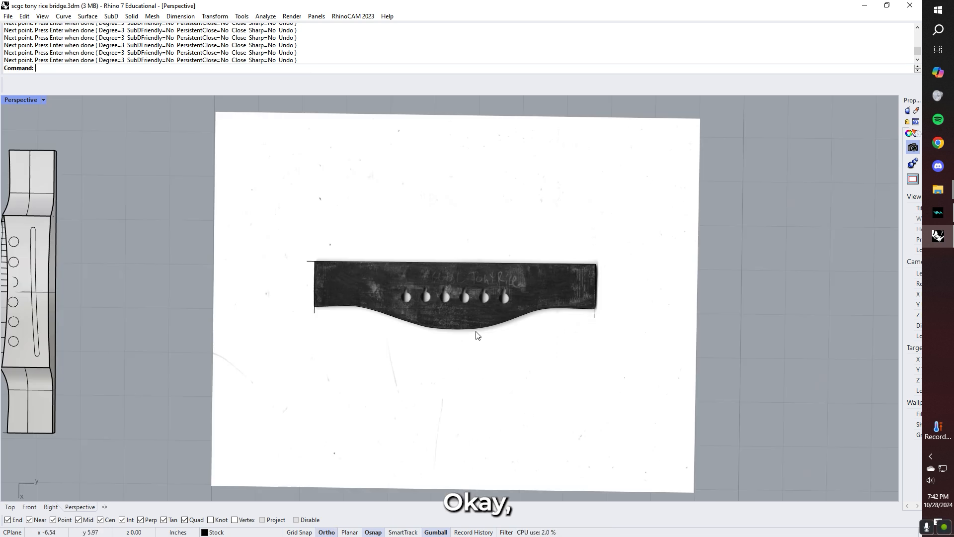
Try to rebuild the traced lower curve with 6 points at degree 3
left_click(596, 304)
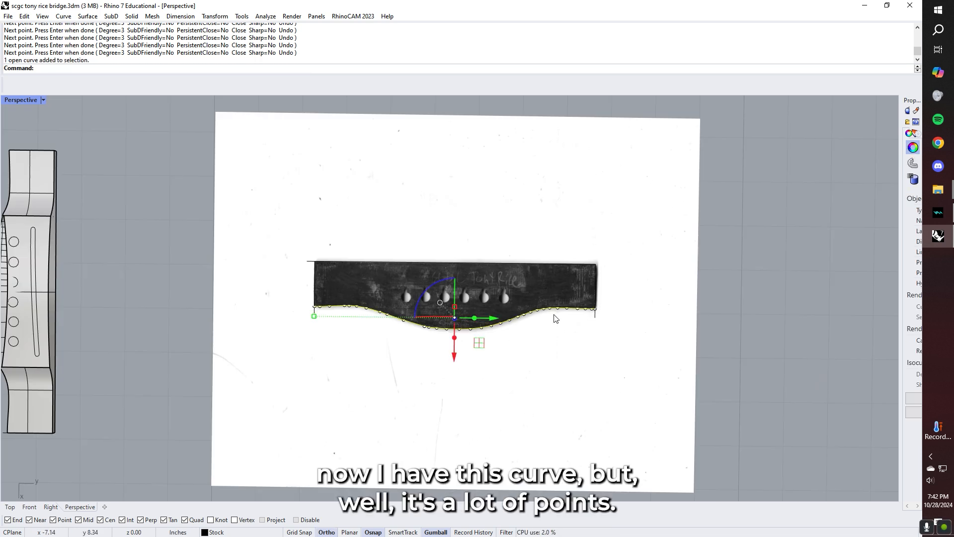
scroll(435, 330, "up", 4)
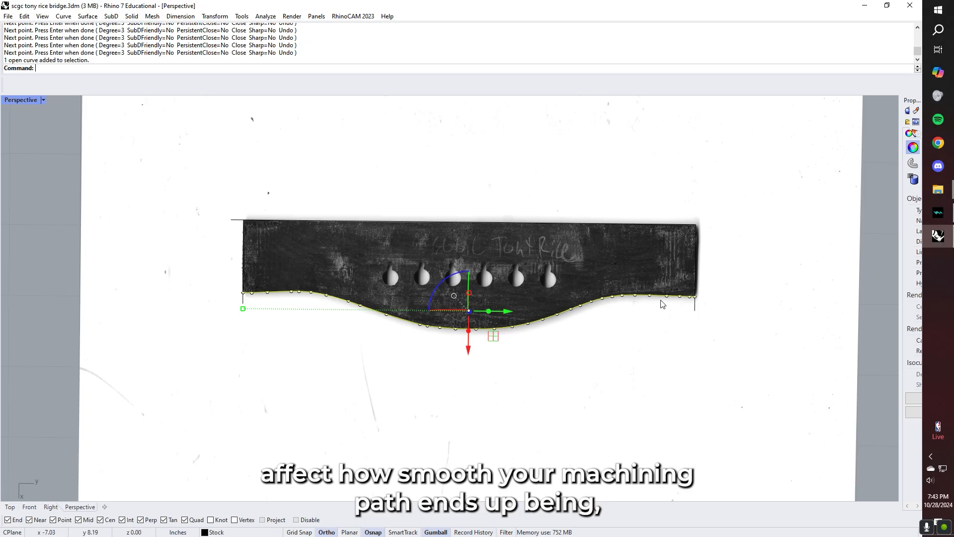
key("Escape")
scroll(392, 326, "up", 4)
left_click(446, 317)
left_click(475, 341)
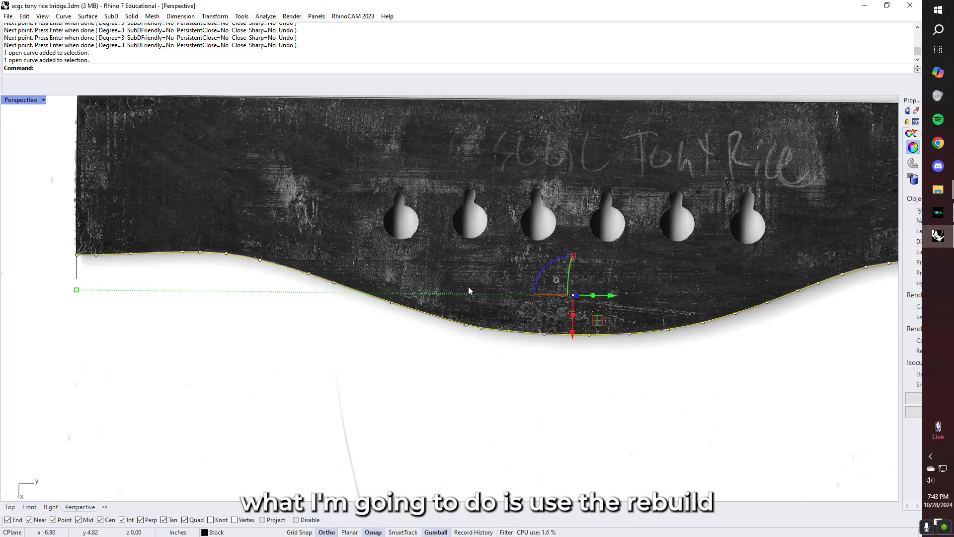
type("rebuild")
key("Return")
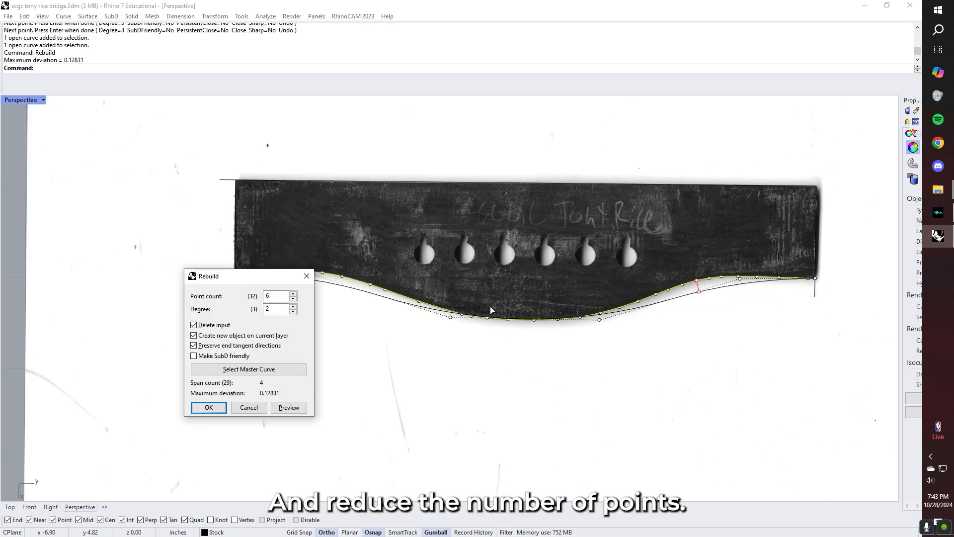
left_click(293, 307)
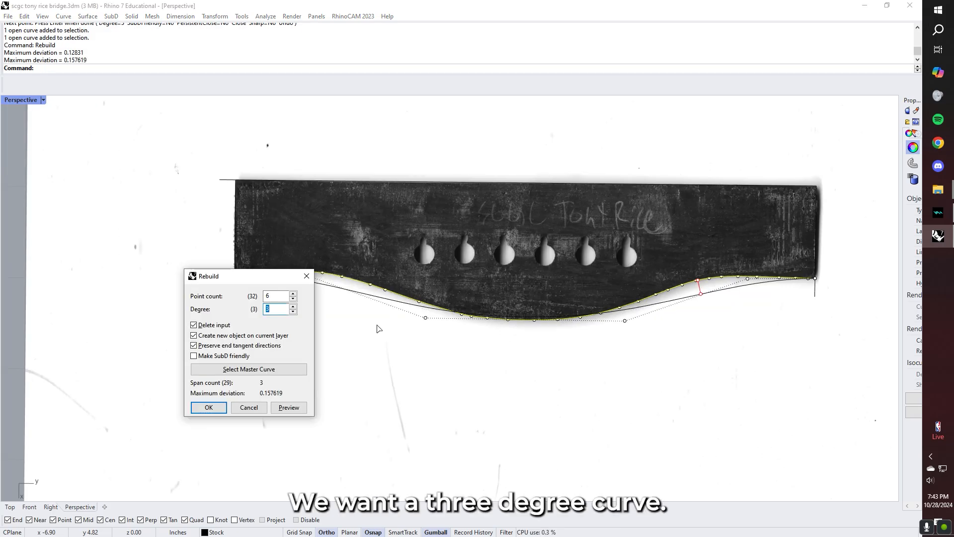
right_click_drag(420, 290, 313, 241)
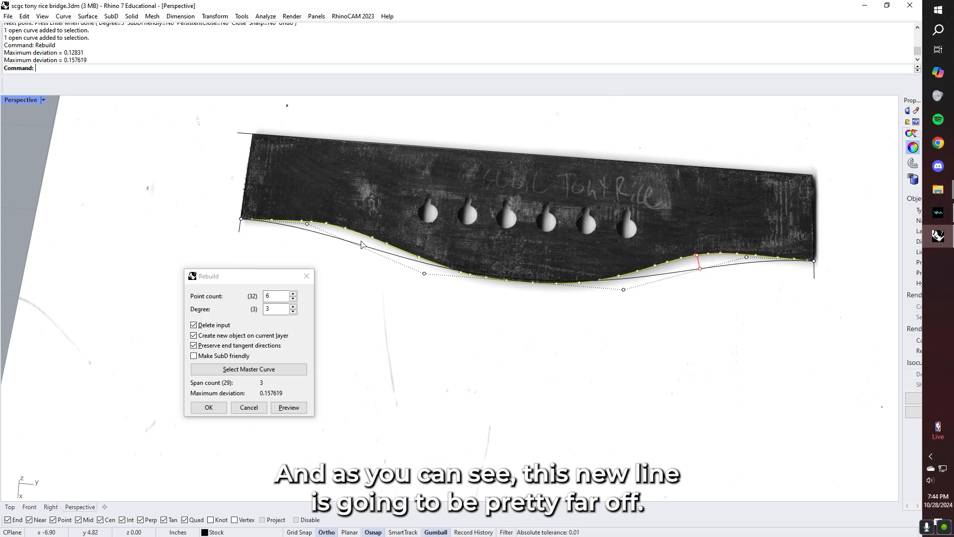
key("Return")
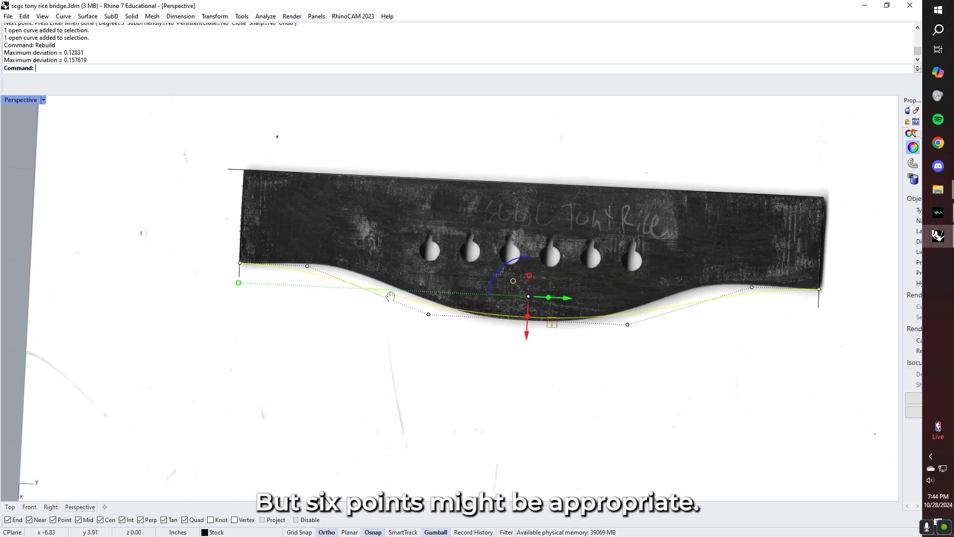
Try to fit the six-point curve by moving its second control point along and across the left flare of the lower edge
scroll(366, 269, "up", 5)
left_click(269, 255)
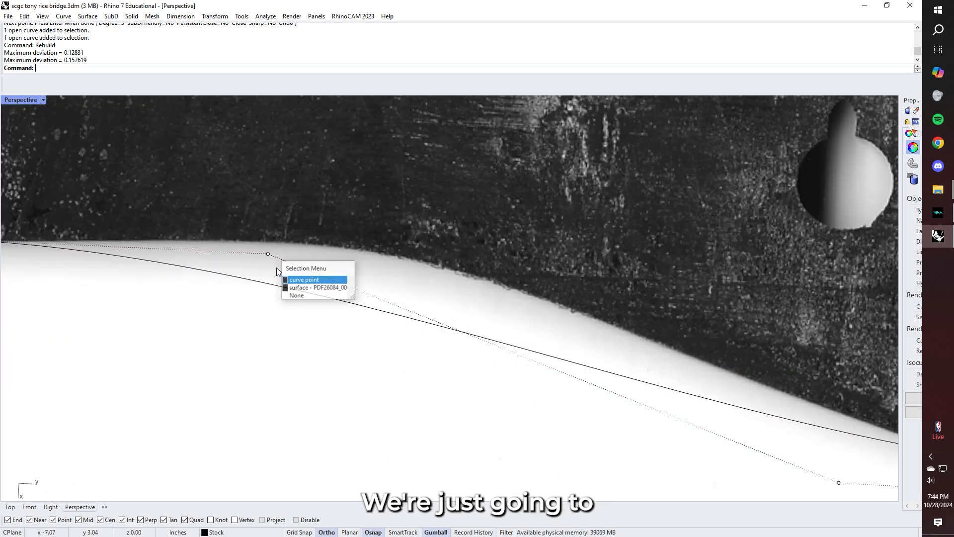
left_click(286, 279)
scroll(285, 274, "down", 10)
left_click_drag(313, 266, 385, 269)
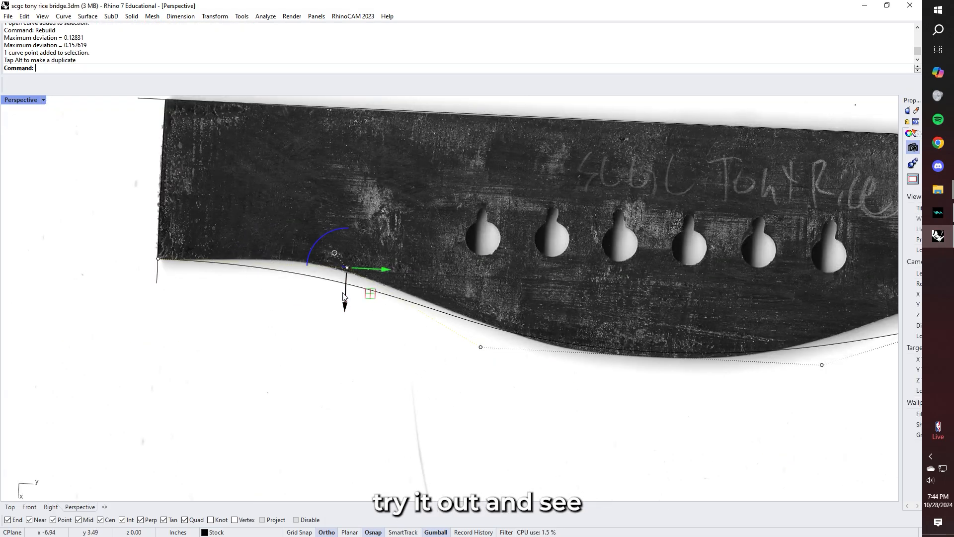
left_click_drag(346, 295, 348, 265)
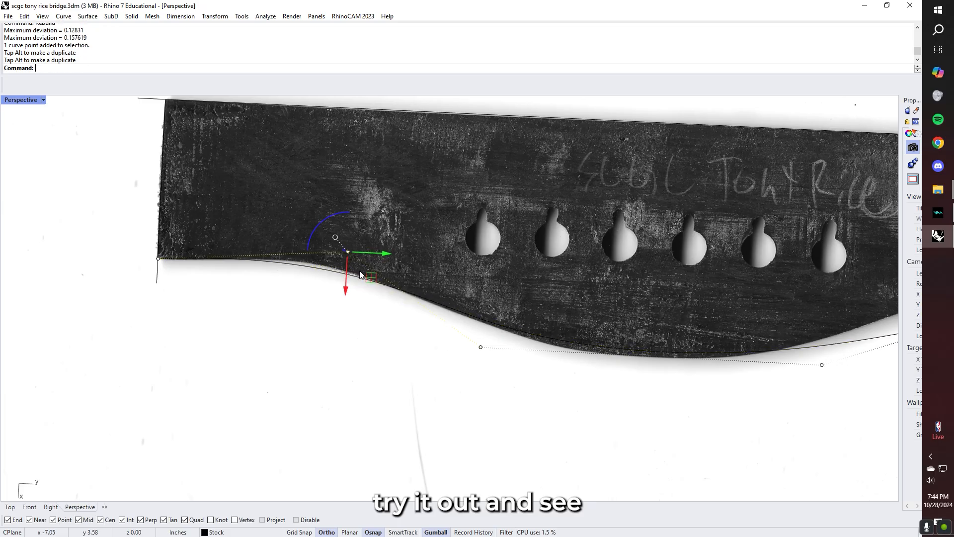
left_click(271, 265)
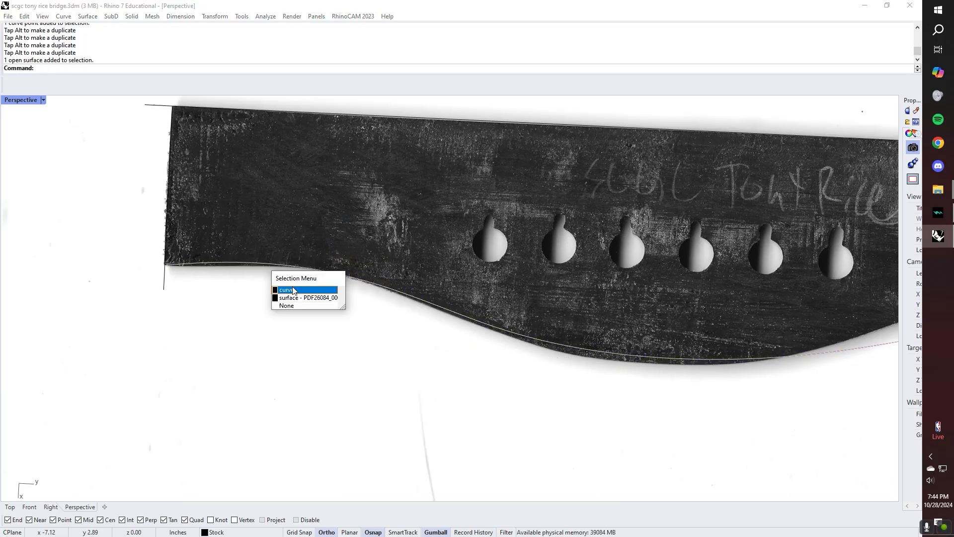
left_click(320, 292)
Undo the control point moves and the six-point rebuild of the lower curve
key("ctrl+z")
key("ctrl+z")
key("ctrl+z")
Rebuild the traced lower curve with 8 points at degree 3
type("Reb")
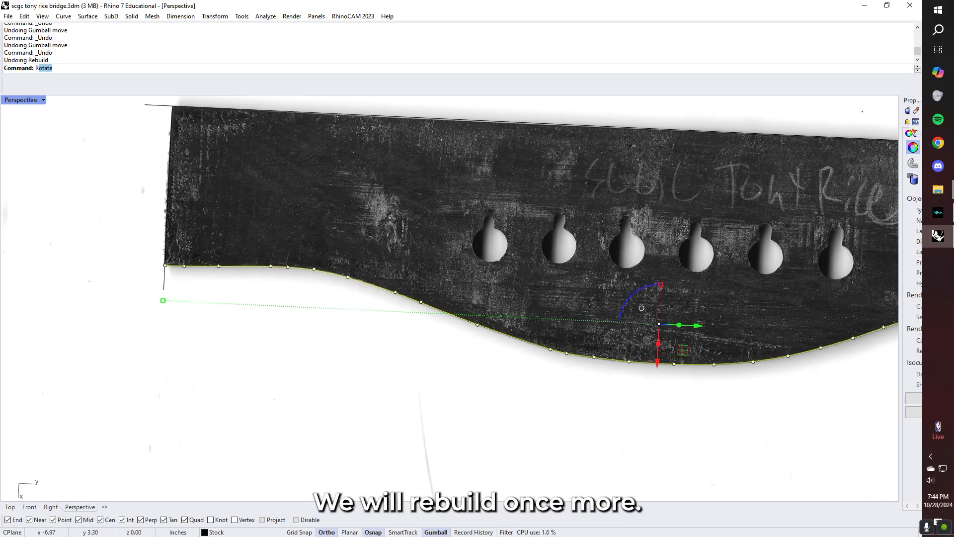
key("Return")
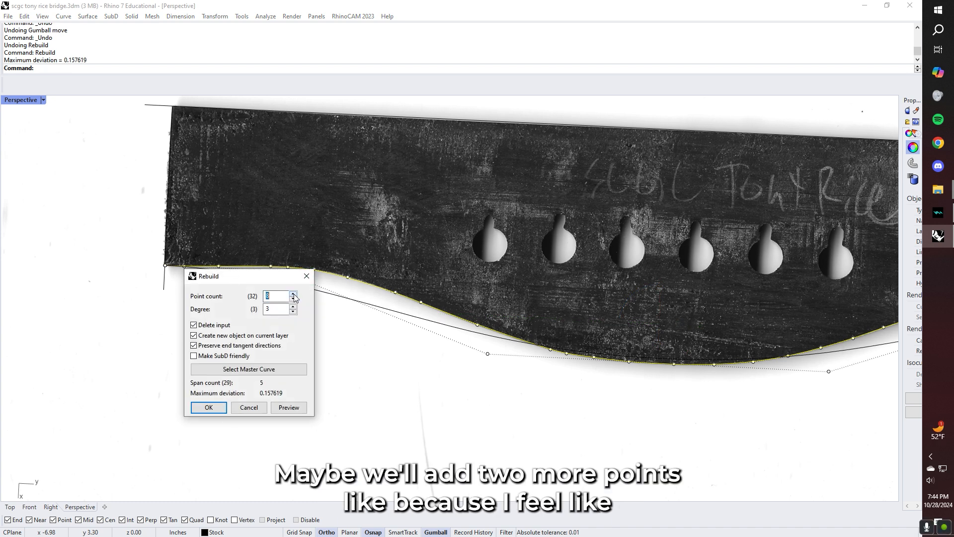
left_click(219, 408)
Move the rebuilt curve's second control point along the flat lower edge toward the left end as an anchor
scroll(172, 266, "up", 5)
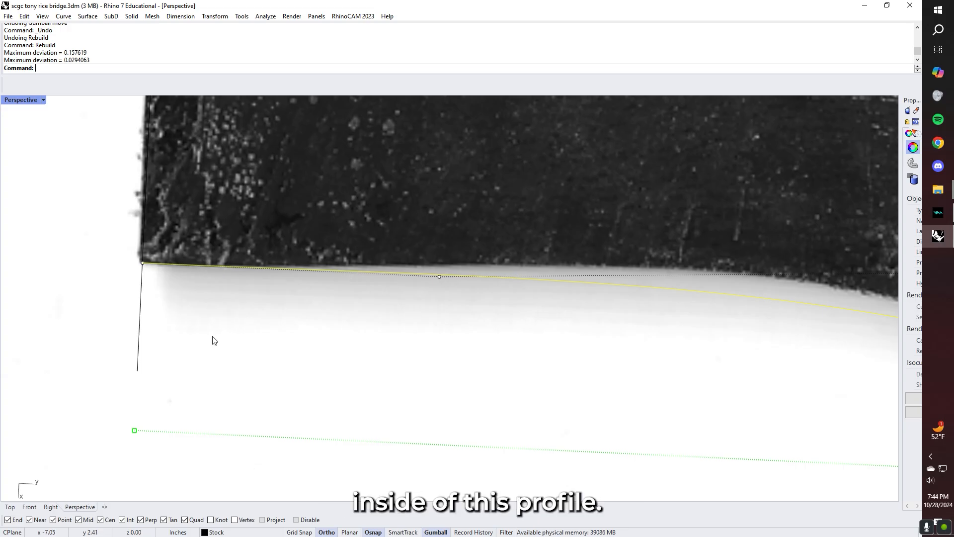
scroll(228, 379, "down", 5)
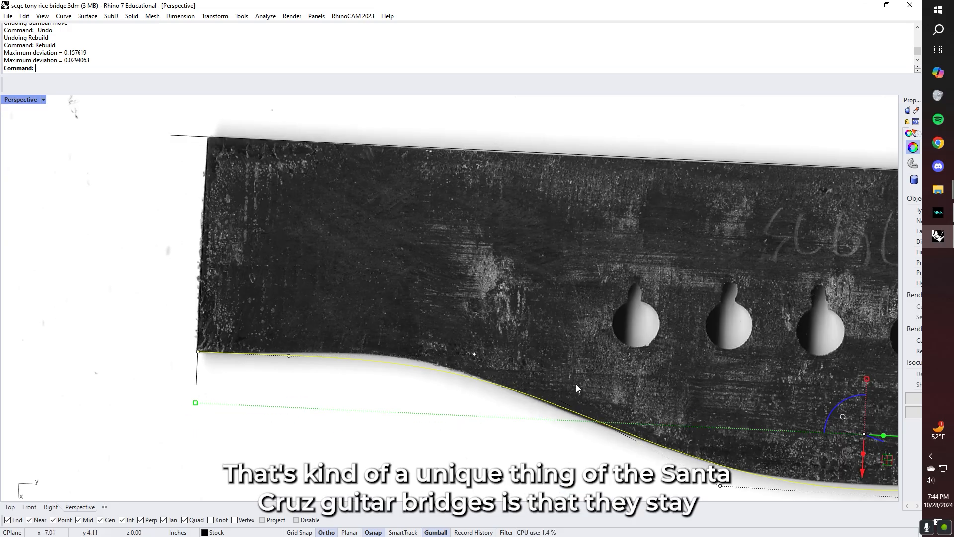
scroll(358, 367, "up", 3)
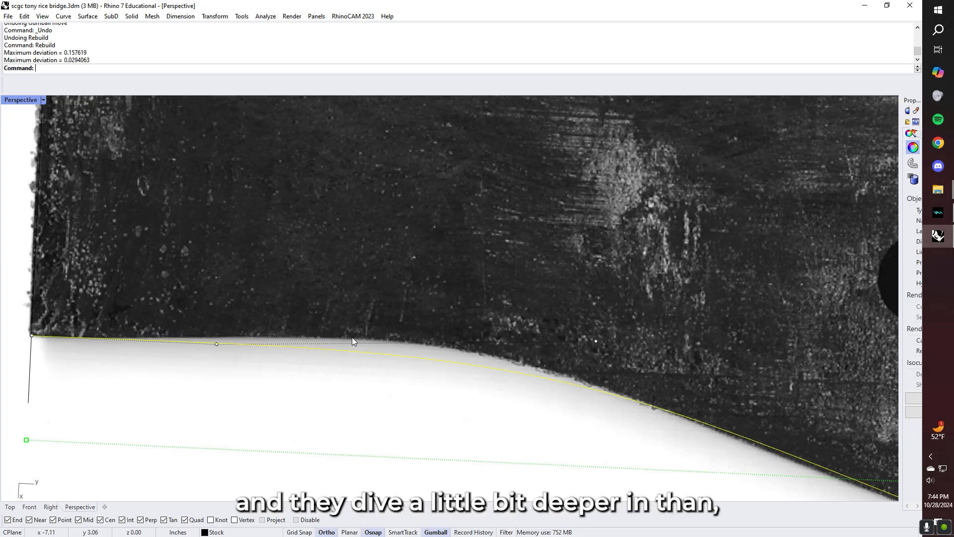
right_click_drag(452, 342, 405, 319, "shift")
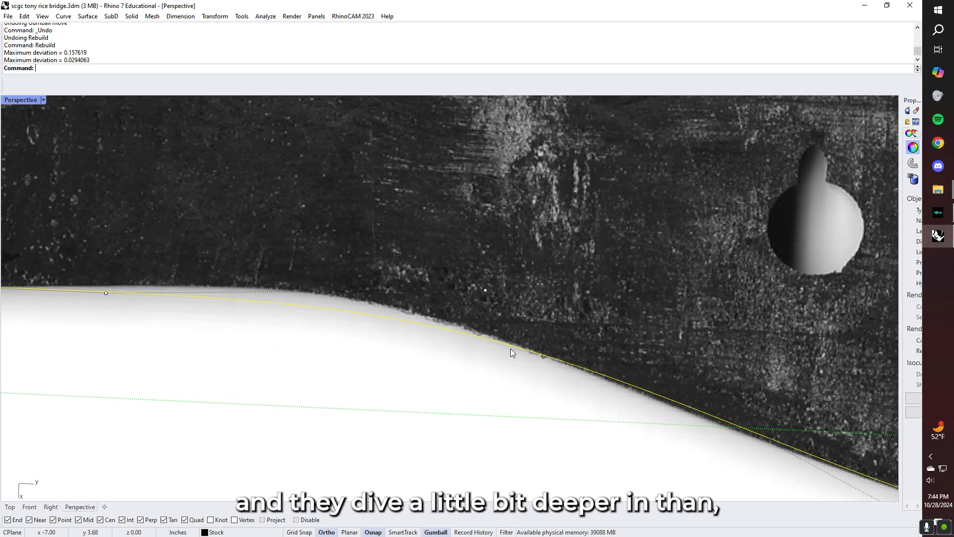
scroll(515, 352, "down", 5)
scroll(517, 354, "up", 2)
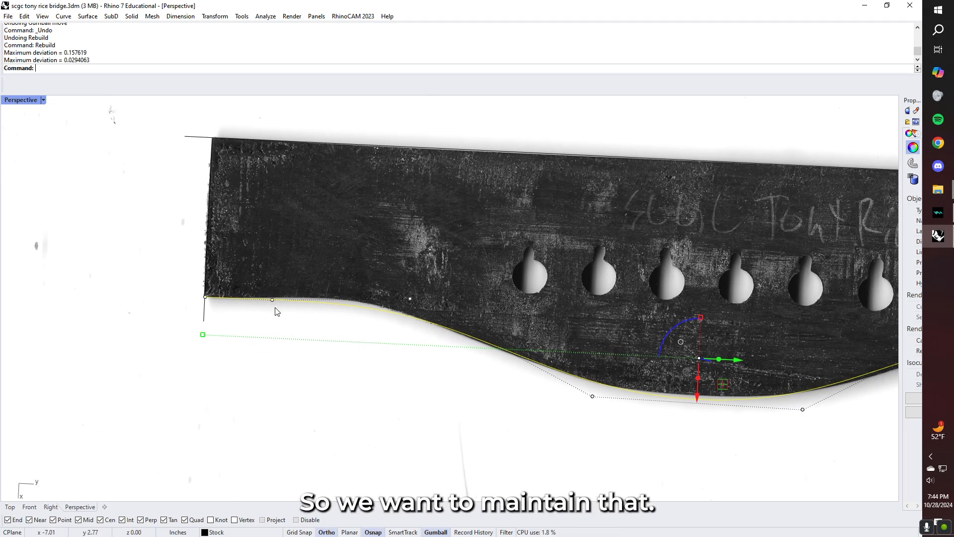
scroll(249, 303, "up", 6)
left_click(353, 348)
left_click_drag(354, 347, 253, 353)
scroll(269, 349, "down", 3)
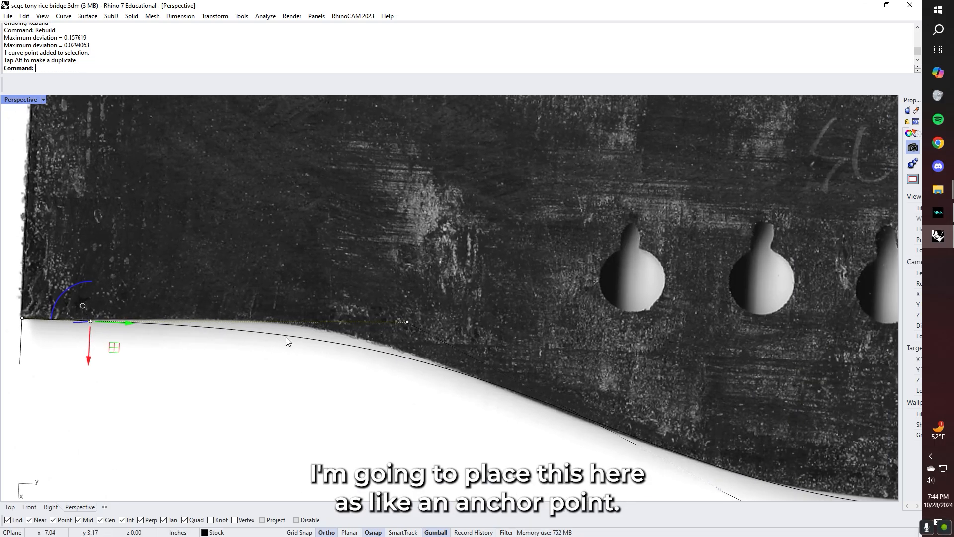
Select the third control point near the left flare, switch to the Top view and shift it crosswise toward the scanned edge
left_click(407, 323)
right_click_drag(303, 330, 399, 324, "shift")
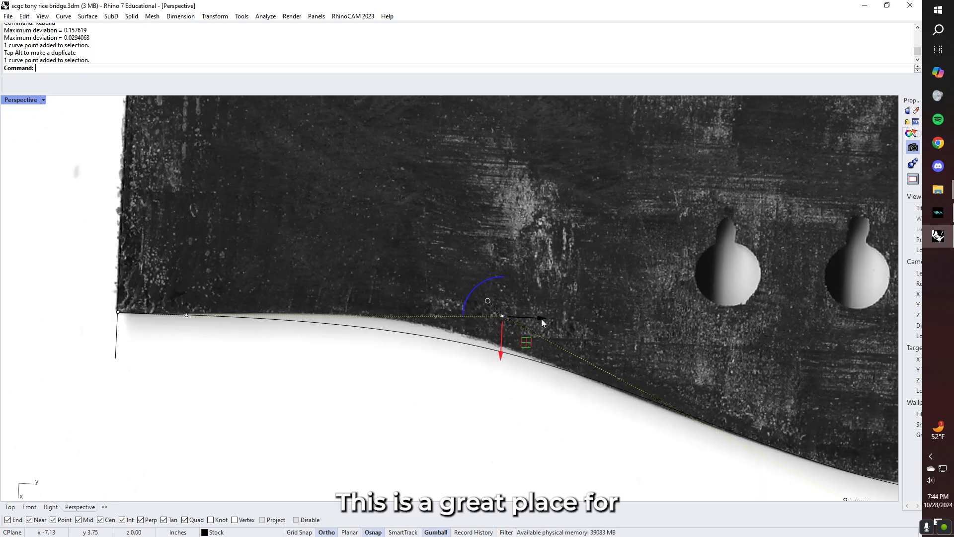
right_click_drag(516, 292, 521, 300)
left_click_drag(538, 344, 482, 311)
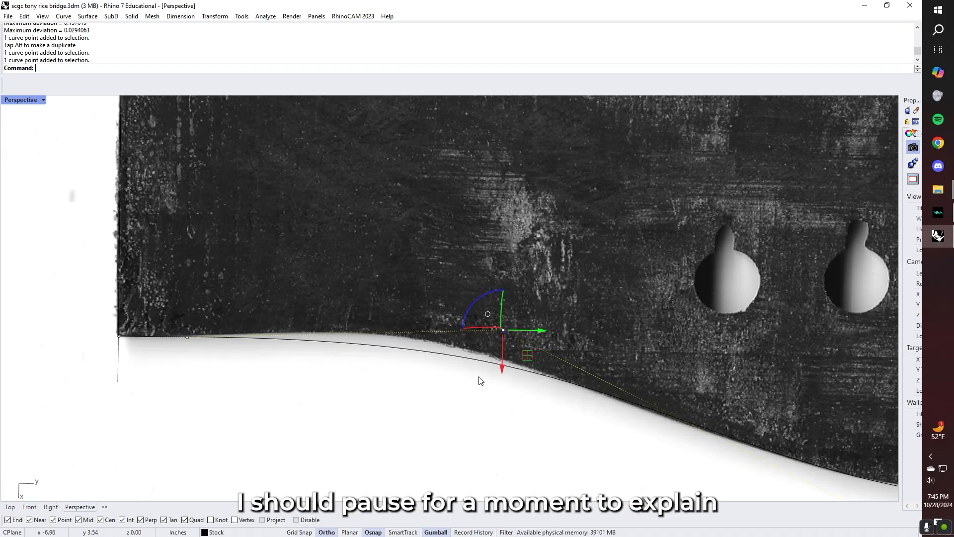
right_click_drag(479, 379, 546, 354)
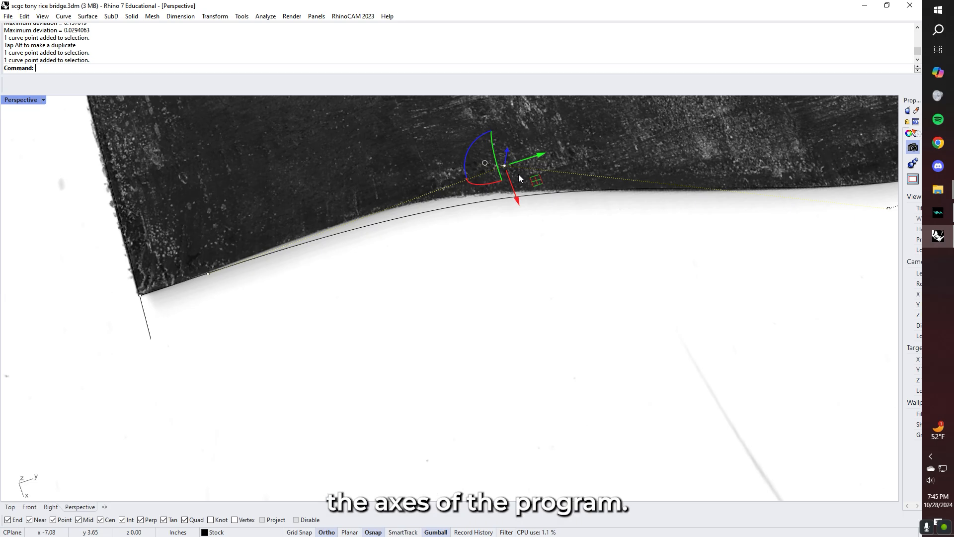
left_click_drag(420, 231, 415, 231)
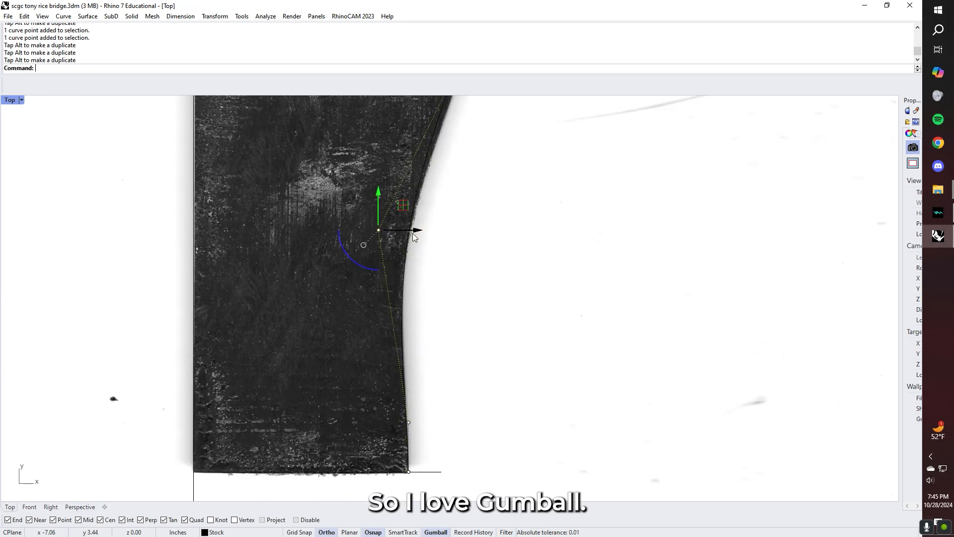
Select the next control point beside the belly and move it crosswise to bring the curve closer to the belly edge
right_click_drag(447, 164, 421, 244)
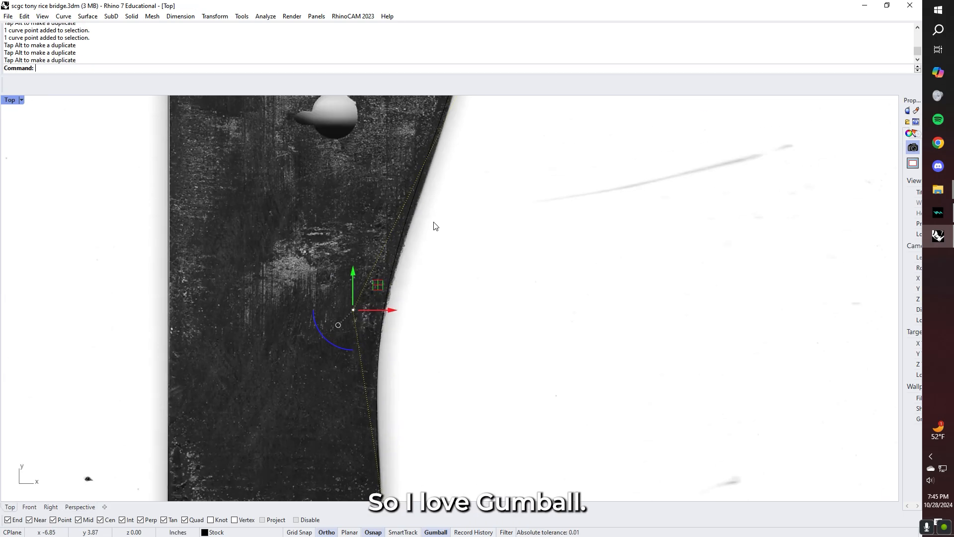
right_click_drag(471, 142, 424, 275)
left_click(447, 157)
left_click_drag(482, 158, 496, 158)
right_click_drag(450, 223, 422, 345)
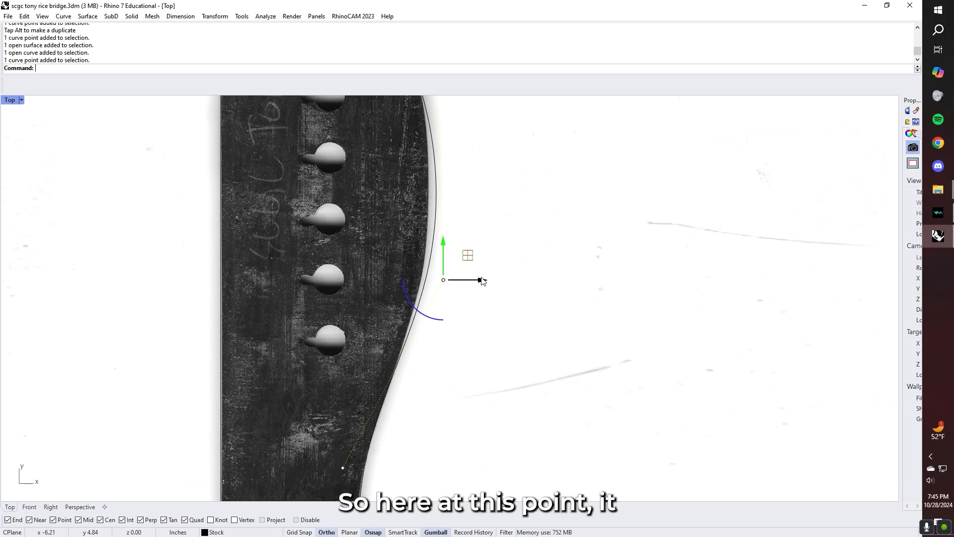
mouse_move(479, 279)
left_mouse_down()
mouse_move(464, 279)
mouse_move(473, 279)
left_mouse_up()
Fine-tune the flare control point lengthwise and crosswise, and move the neighbouring belly control point slightly outward
left_click_drag(391, 420, 397, 420)
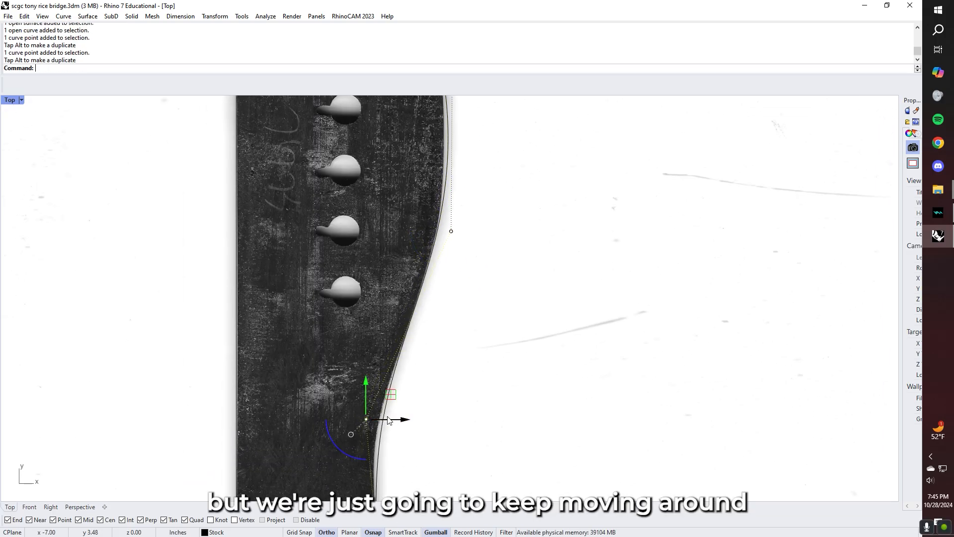
left_click_drag(364, 385, 364, 373)
left_click_drag(400, 409, 396, 410)
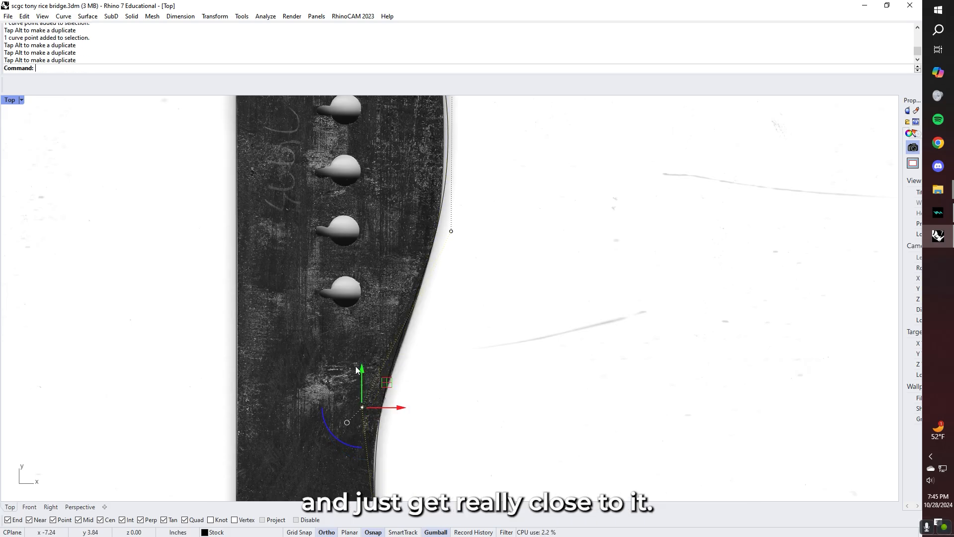
left_click(451, 231)
left_click_drag(487, 231, 496, 233)
Use InsertControlPoint to add an extra control point to the lower curve near the middle of the belly
type("Insert")
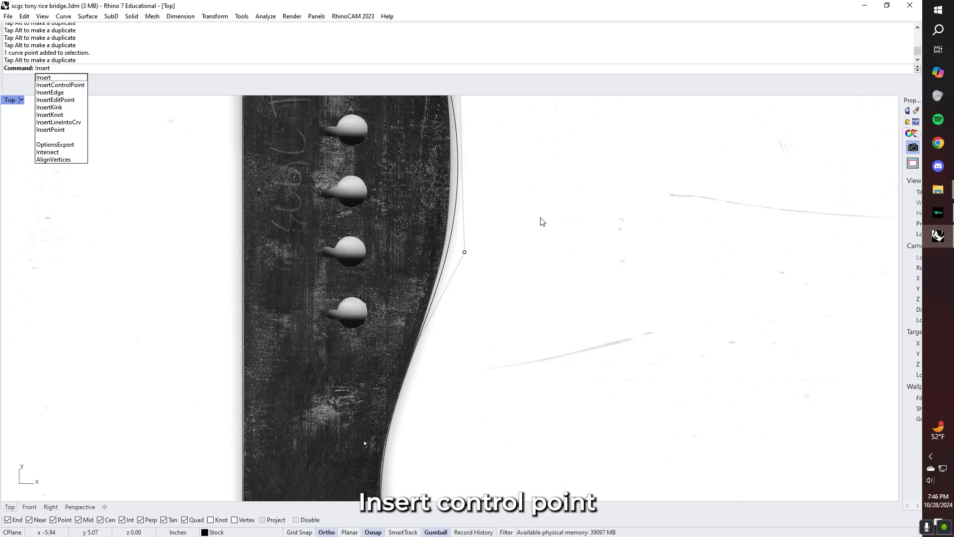
left_click(61, 85)
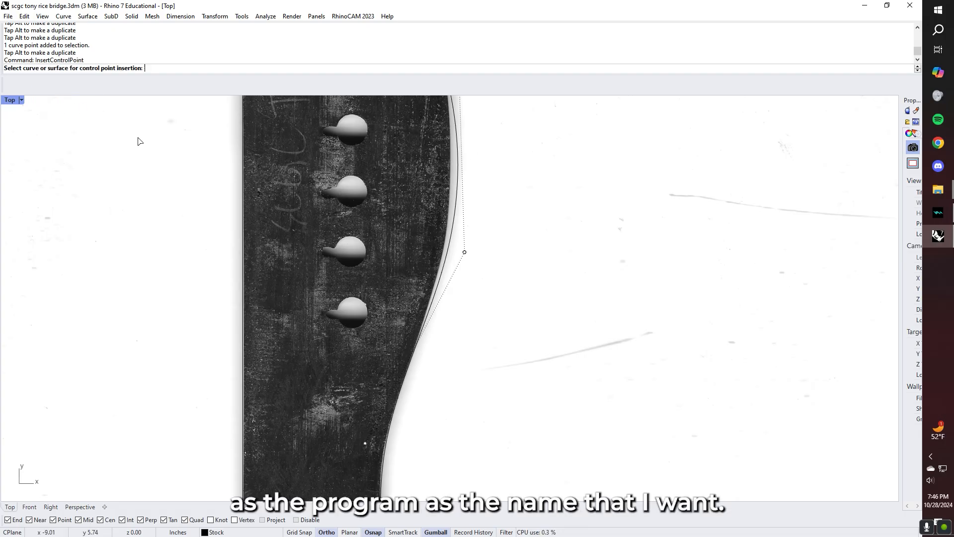
left_click(460, 175)
scroll(470, 181, "down", 3)
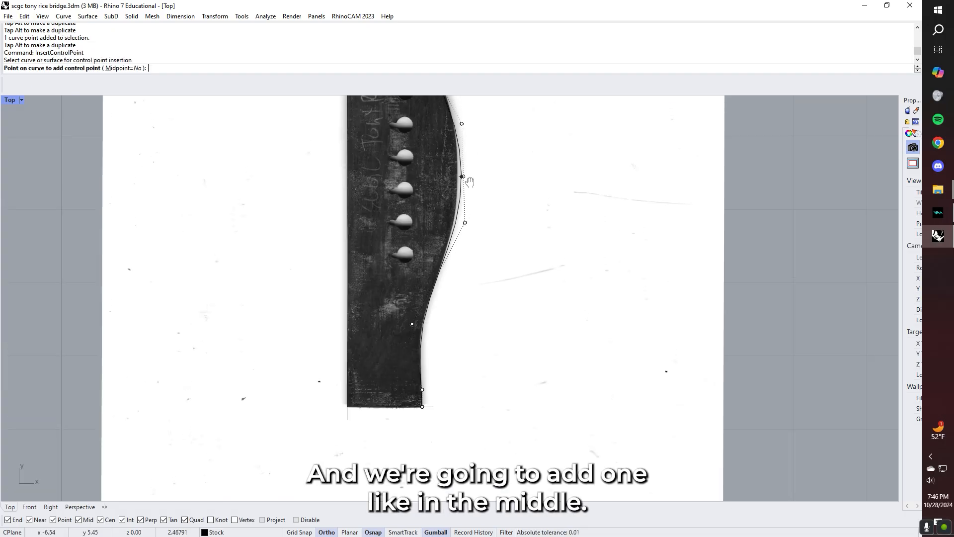
left_click(460, 215)
key("Return")
scroll(461, 275, "up", 3)
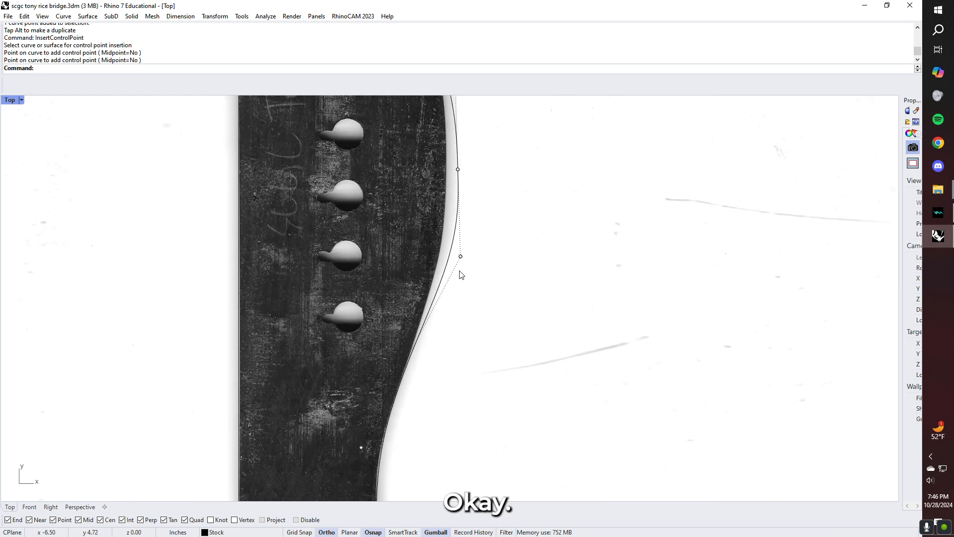
Move the control point between the belly and the lower flare inward and lengthwise toward the flare
scroll(460, 271, "up", 2)
left_click(461, 254)
left_click(485, 281)
left_click_drag(497, 254, 474, 255)
right_click_drag(461, 280, 465, 260)
left_click_drag(438, 192, 438, 220)
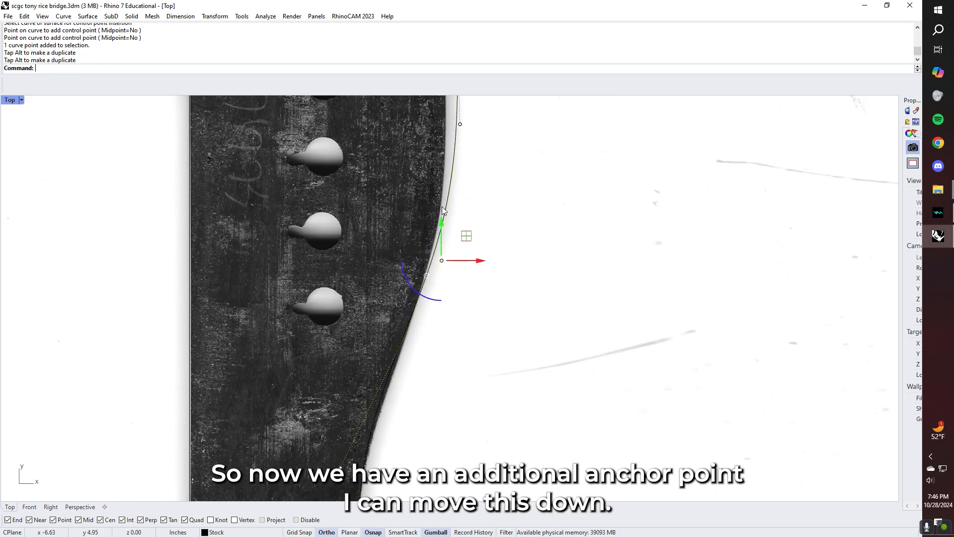
Move the inserted mid-belly control point inward so the curve meets the scanned belly edge
right_click_drag(461, 134, 458, 159)
left_click(457, 150)
left_click_drag(497, 150, 481, 151)
Fine-tune the lower flare control point lengthwise and crosswise until the curve follows the scanned edge closely
right_click_drag(468, 229, 504, 147)
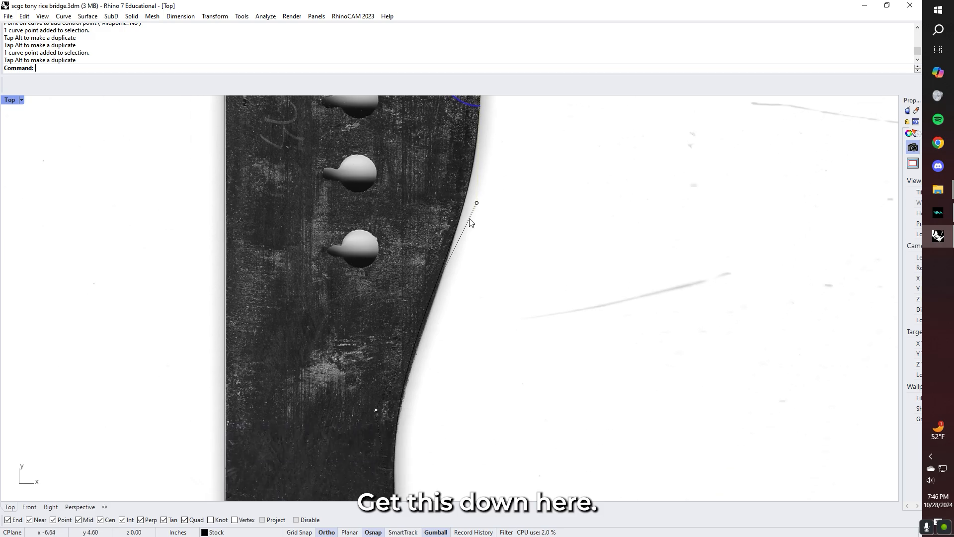
left_click(426, 328)
left_click(459, 365)
right_click_drag(416, 377, 393, 304)
left_click(382, 374)
left_click(409, 400)
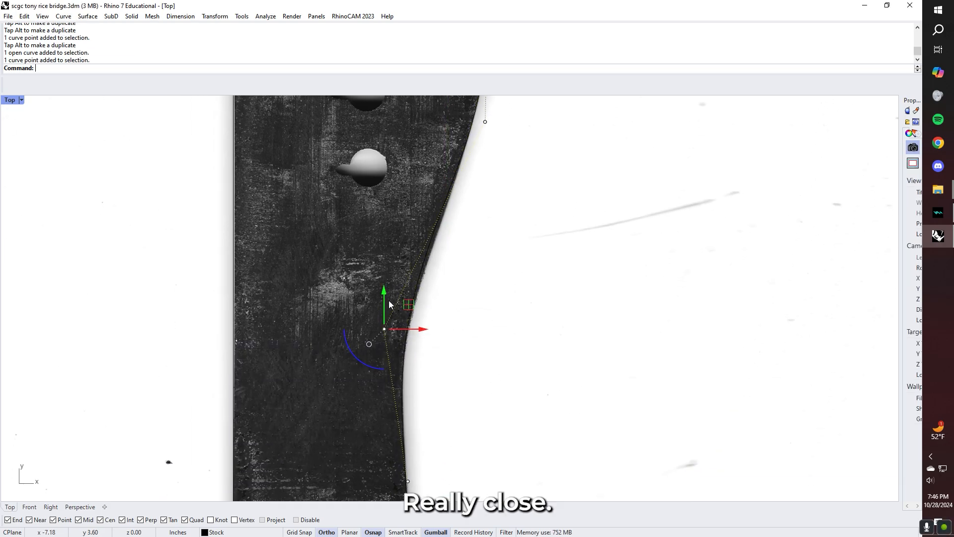
left_click_drag(383, 294, 383, 313)
left_click_drag(422, 350, 428, 349)
left_click_drag(387, 317, 387, 306)
left_click_drag(425, 342, 422, 342)
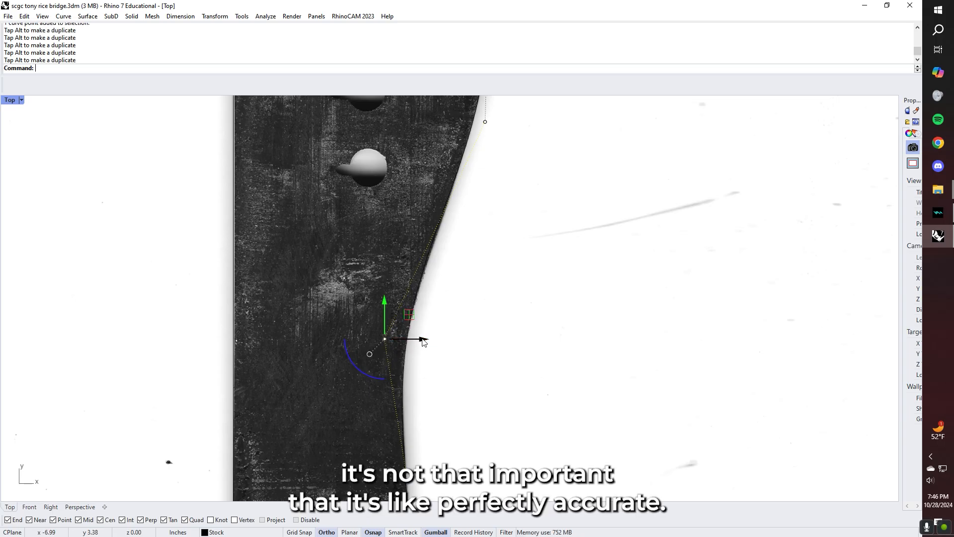
left_click_drag(422, 343, 419, 341)
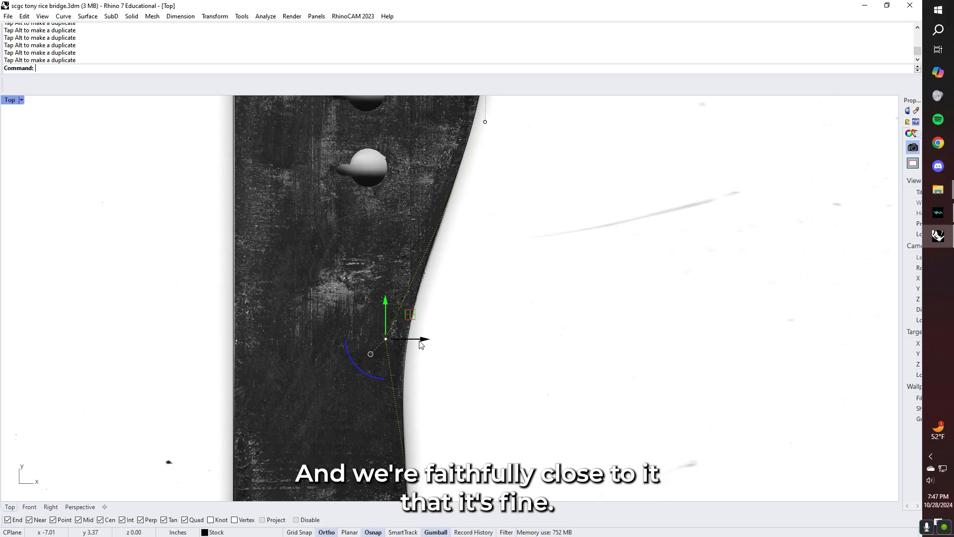
key("Escape")
Measure the gap between the traced curve and the scanned edge at the lower flare with a linear dimension
scroll(393, 344, "up", 6)
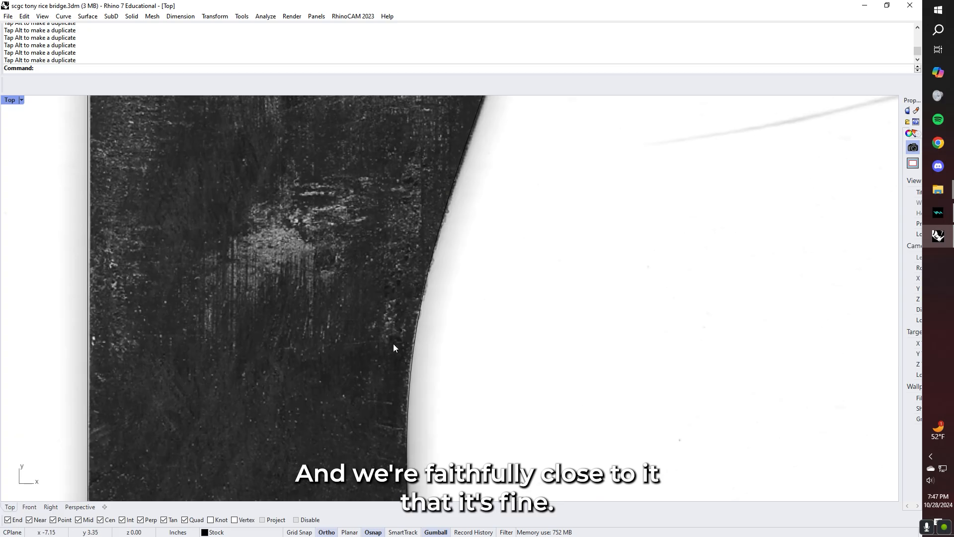
scroll(432, 348, "up", 5)
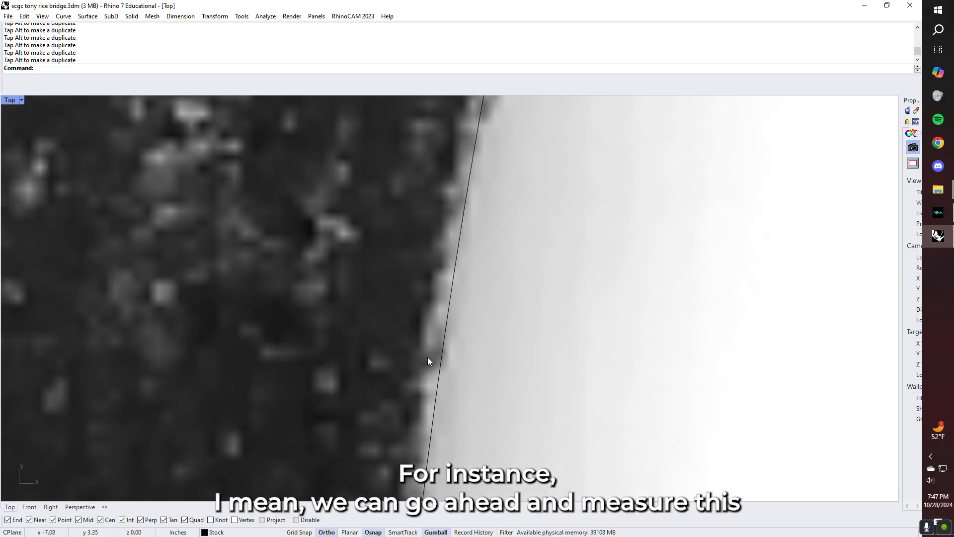
type("Dim")
key("Return")
left_click(452, 297)
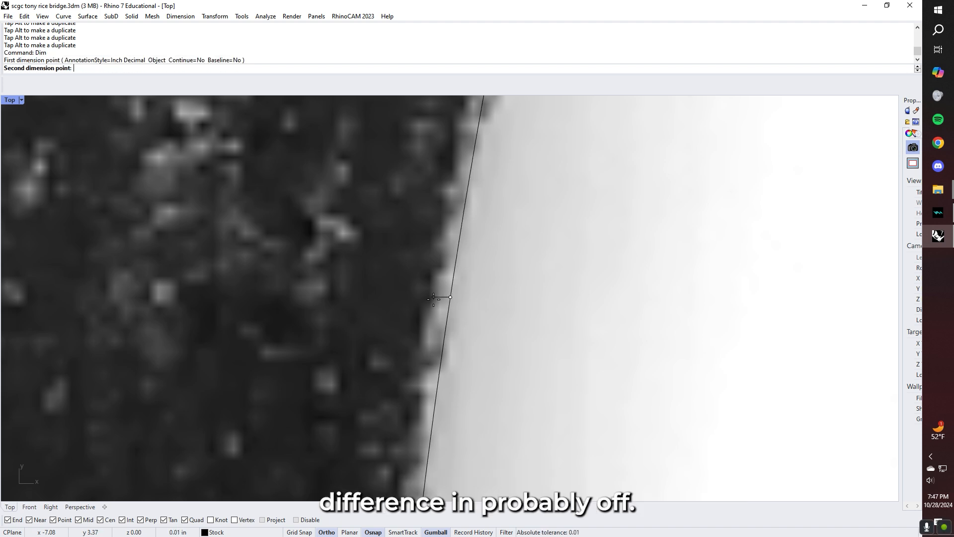
left_click(451, 297)
scroll(431, 299, "down", 10)
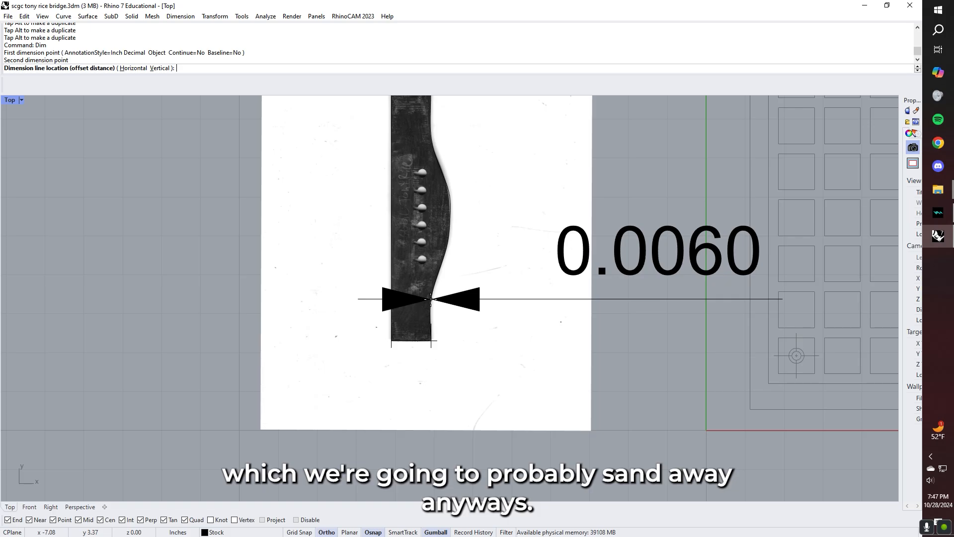
left_click(431, 299)
Lock the surface that carries the scanned bridge image
scroll(451, 245, "up", 10)
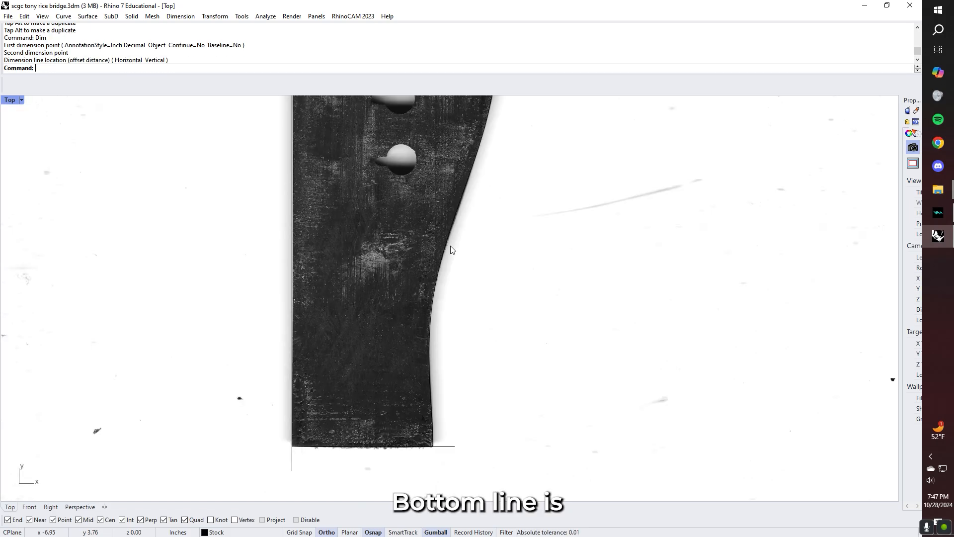
right_click_drag(451, 246, 444, 395)
left_click(439, 291)
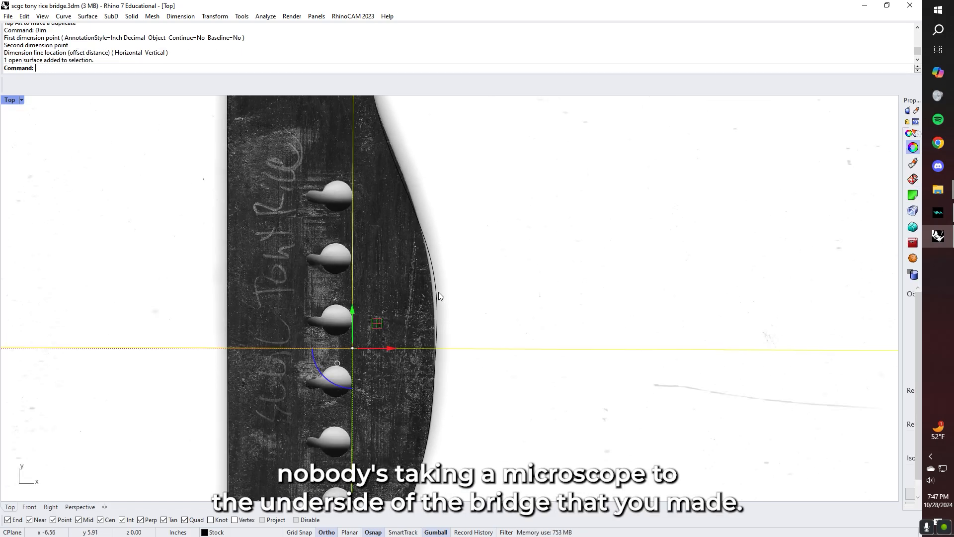
left_click(439, 287)
left_click(480, 274)
key("ctrl+l")
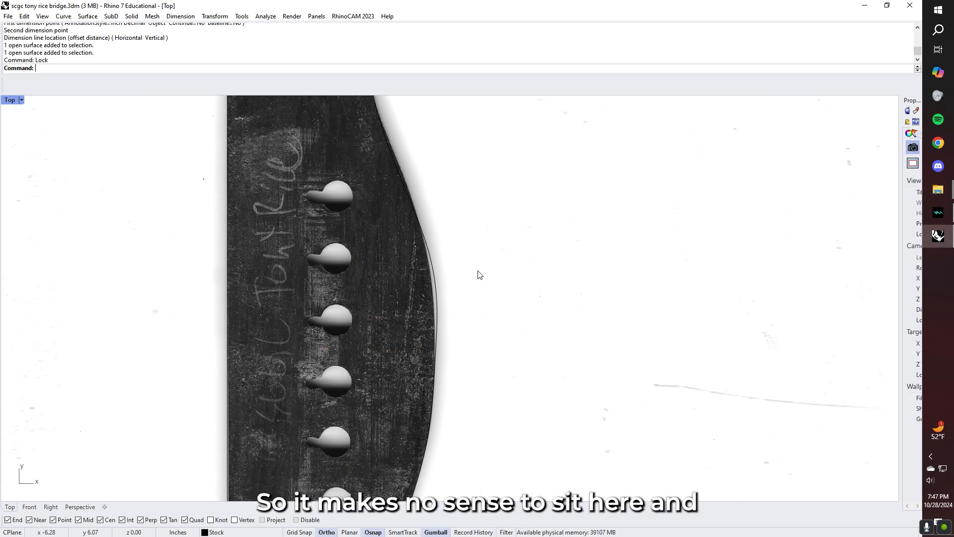
Adjust the control points on the upper half of the belly crosswise and lengthwise to fit the scanned edge
left_click(434, 277)
left_click(443, 257)
left_click_drag(473, 256, 466, 257)
right_click_drag(408, 131, 405, 241)
left_click(351, 204)
key("ctrl+l")
left_click_drag(379, 191, 384, 192)
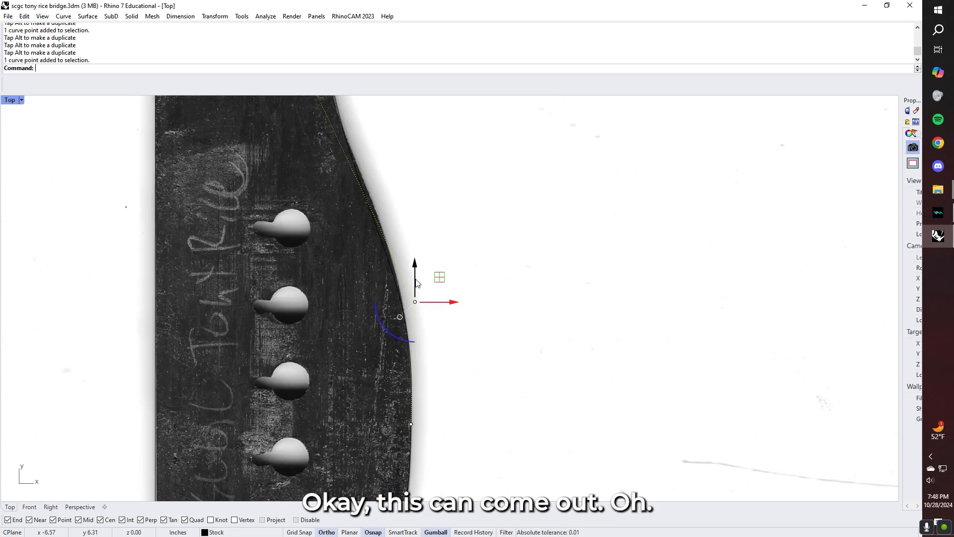
left_click_drag(416, 258, 414, 254)
Nudge the upper flare control point and the control point near the bridge's upper end crosswise to match the scan
right_click_drag(384, 193, 388, 295)
right_click_drag(333, 173, 333, 239)
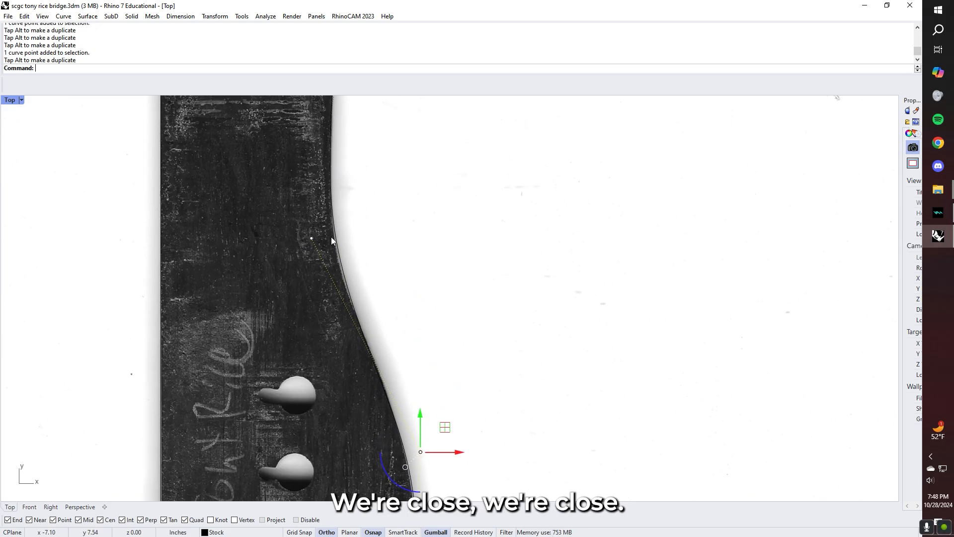
left_click(312, 238)
left_click_drag(339, 240, 339, 242)
left_click(420, 453)
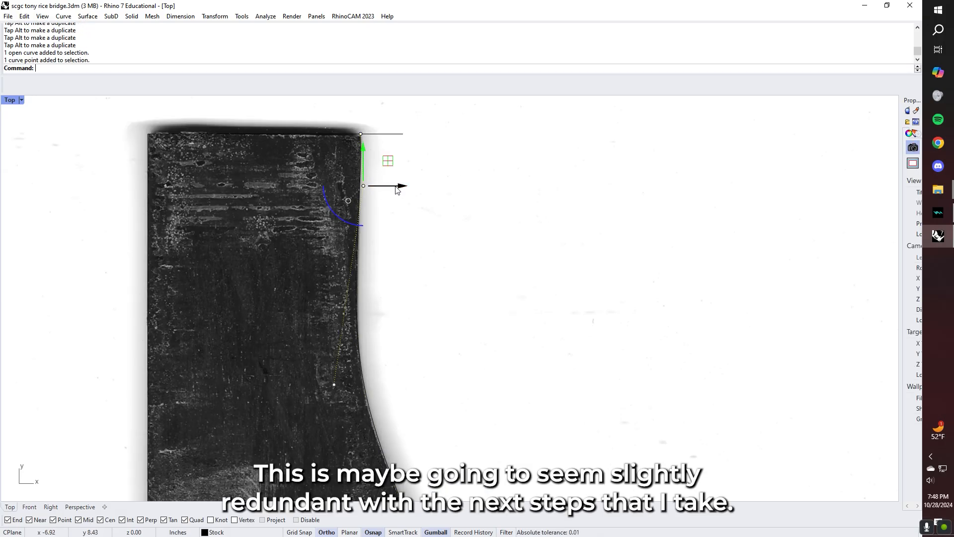
left_click_drag(397, 189, 401, 189)
key("Escape")
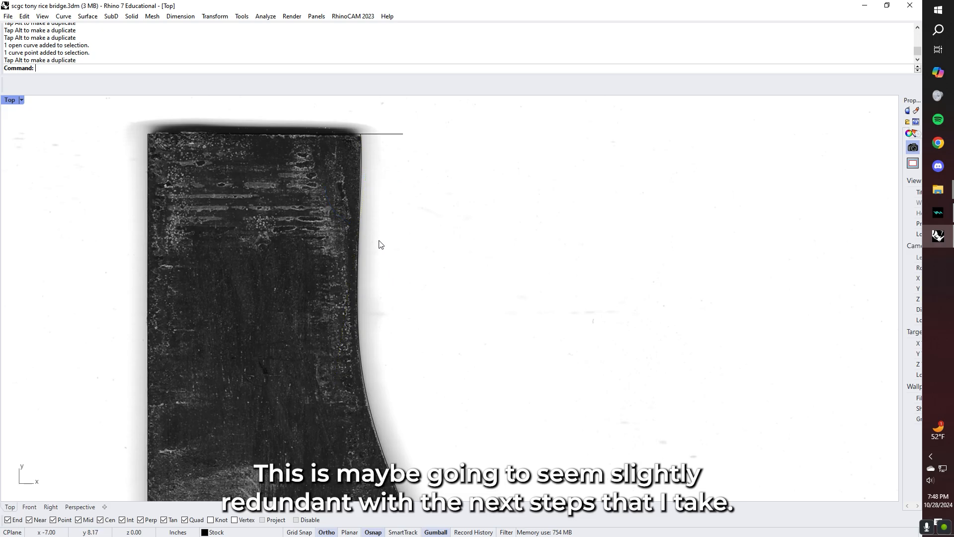
Delete the linear dimension placed on the bridge scan
scroll(378, 273, "down", 8)
right_click_drag(475, 292, 526, 189)
right_click_drag(482, 255, 420, 264)
scroll(422, 265, "down", 4)
right_click_drag(315, 393, 371, 313)
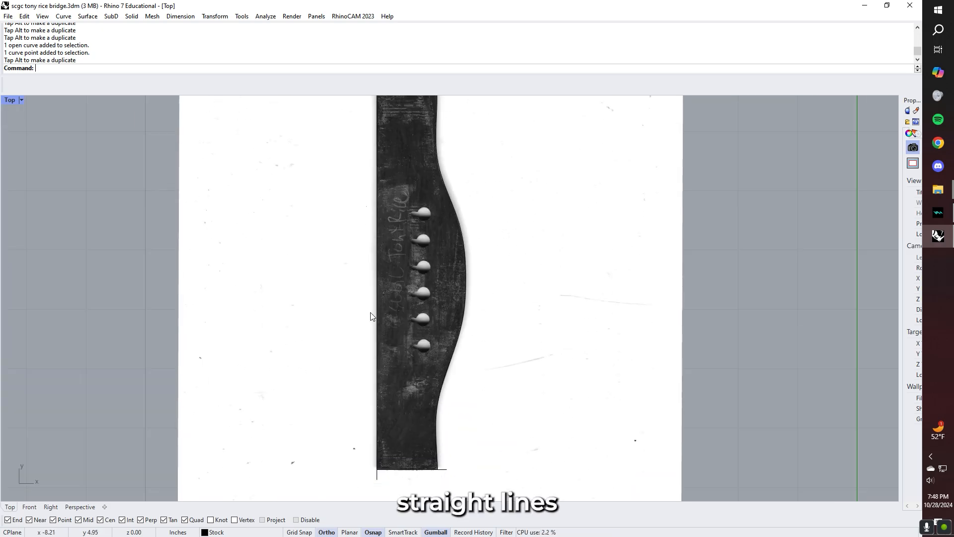
right_click_drag(414, 131, 417, 234)
right_click_drag(395, 340, 387, 225)
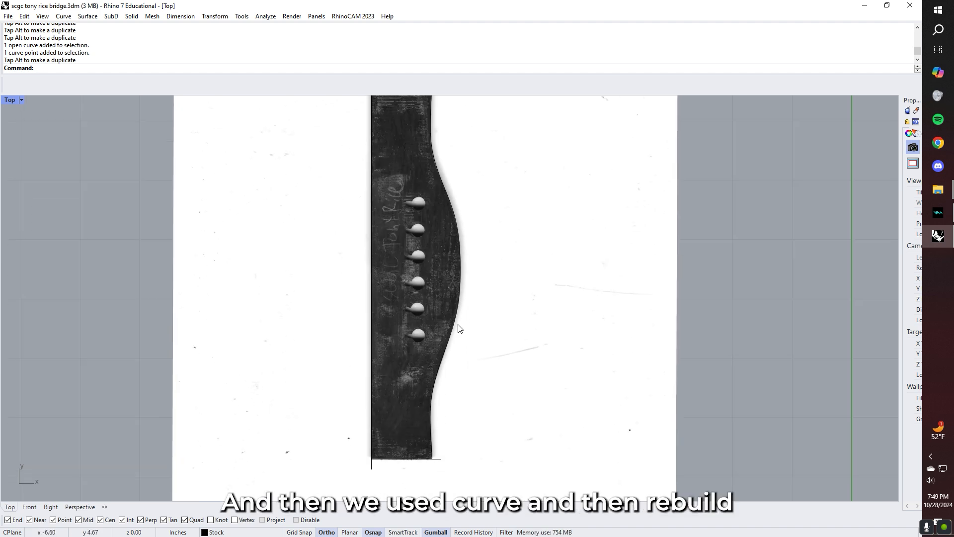
left_click(463, 304)
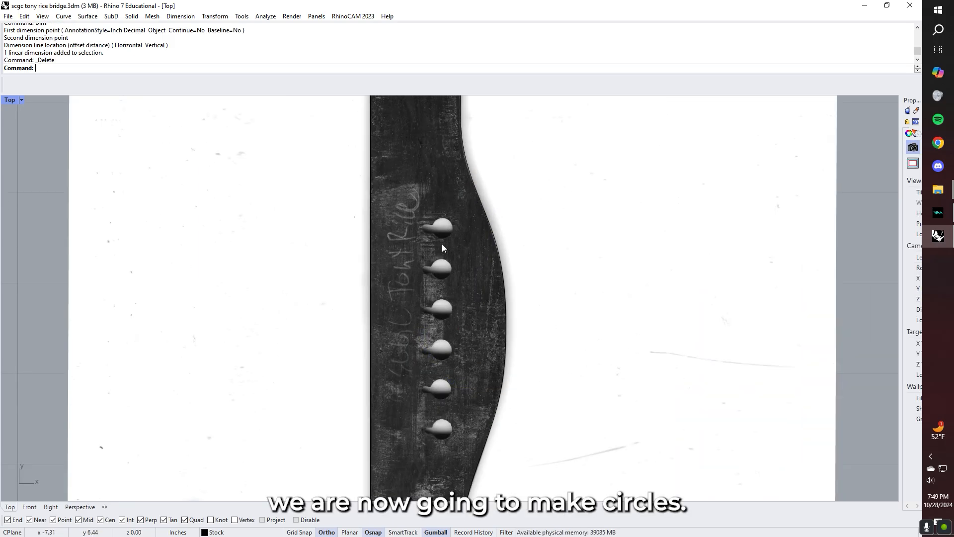
Measure the diameter of the uppermost bridge-pin hole with a vertical linear dimension
type("Dim")
key("Return")
scroll(442, 243, "up", 4)
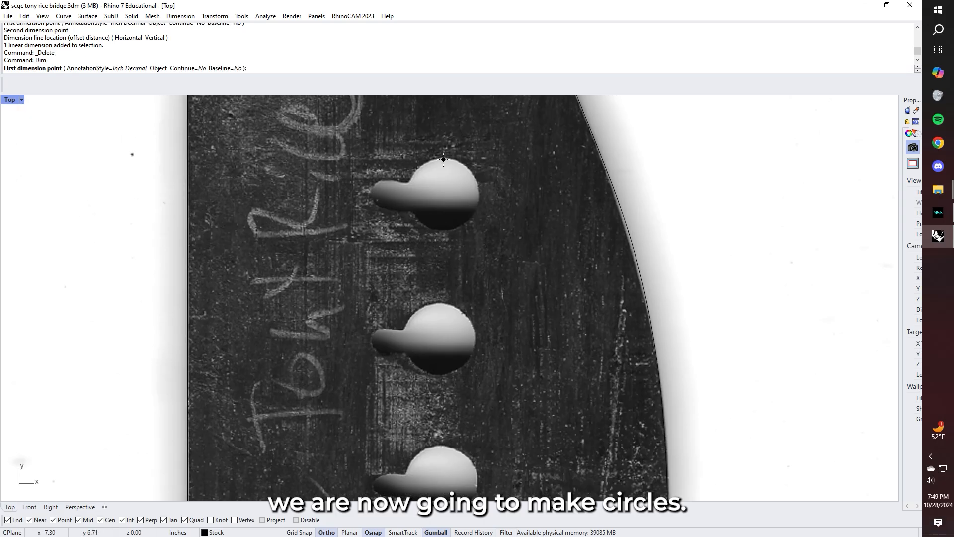
left_click(443, 158)
left_click(444, 231)
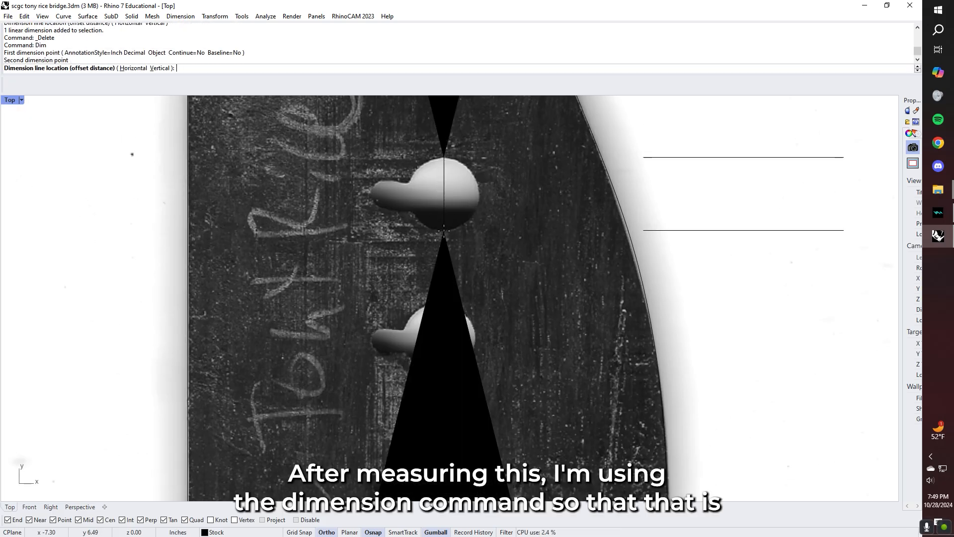
scroll(444, 229, "down", 6)
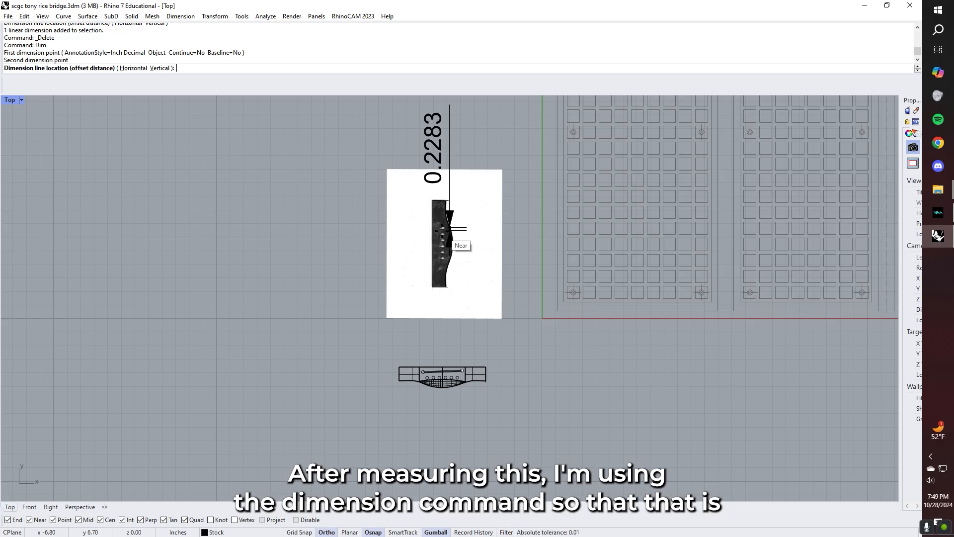
left_click(450, 228)
Draw a circle of 0.225 inch diameter centred on the uppermost bridge-pin hole
scroll(445, 234, "up", 5)
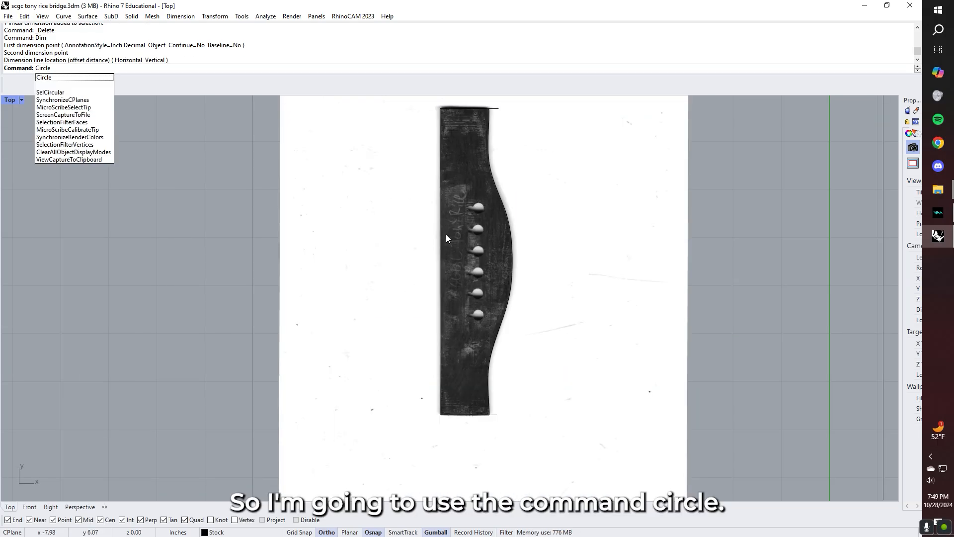
key("Return")
scroll(462, 216, "up", 4)
left_click(506, 190)
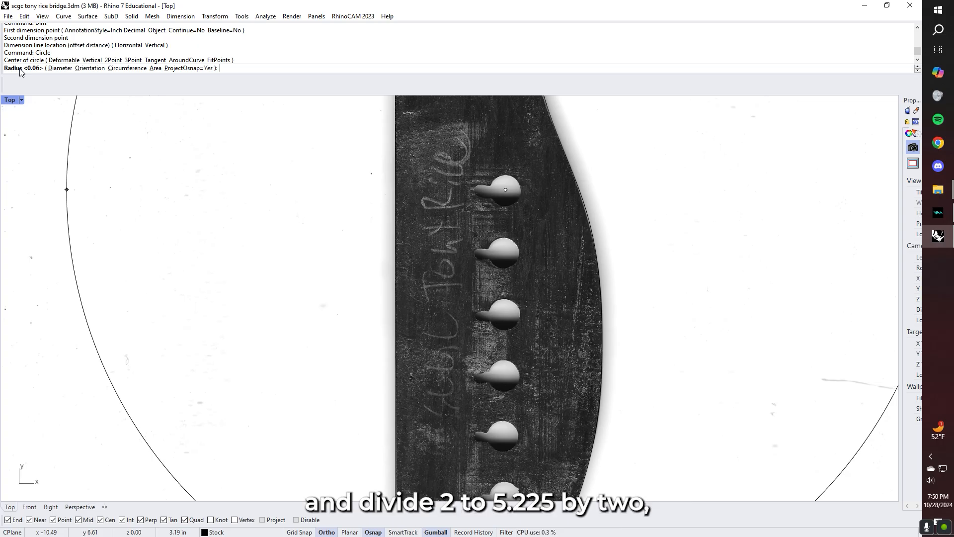
left_click(64, 70)
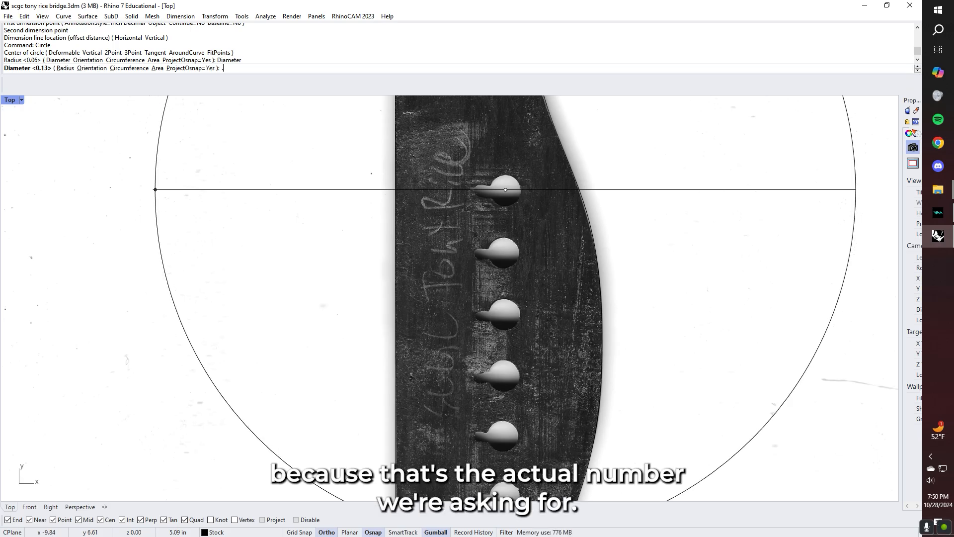
type("225")
key("Return")
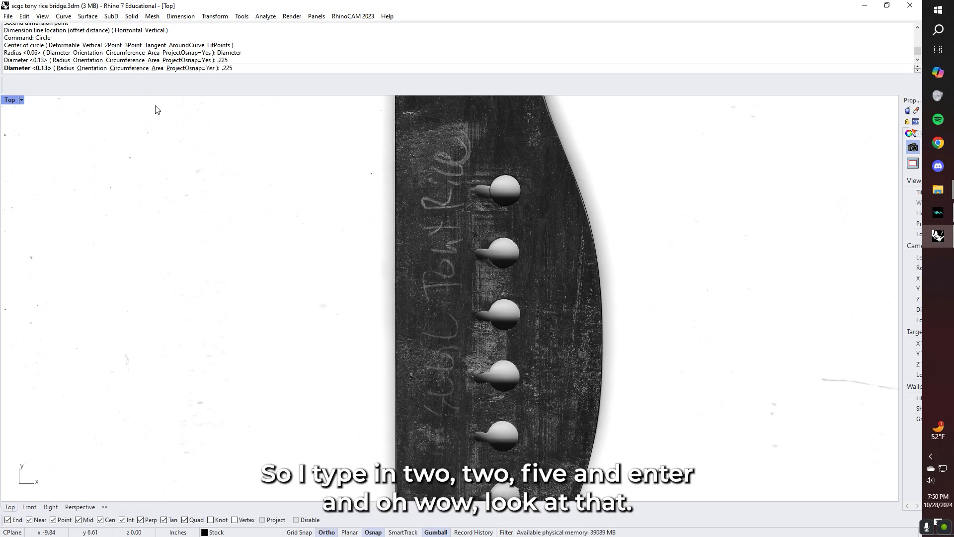
Shift the pin-hole circle slightly down along the bridge's length so it lines up with the scanned hole
scroll(503, 191, "up", 10)
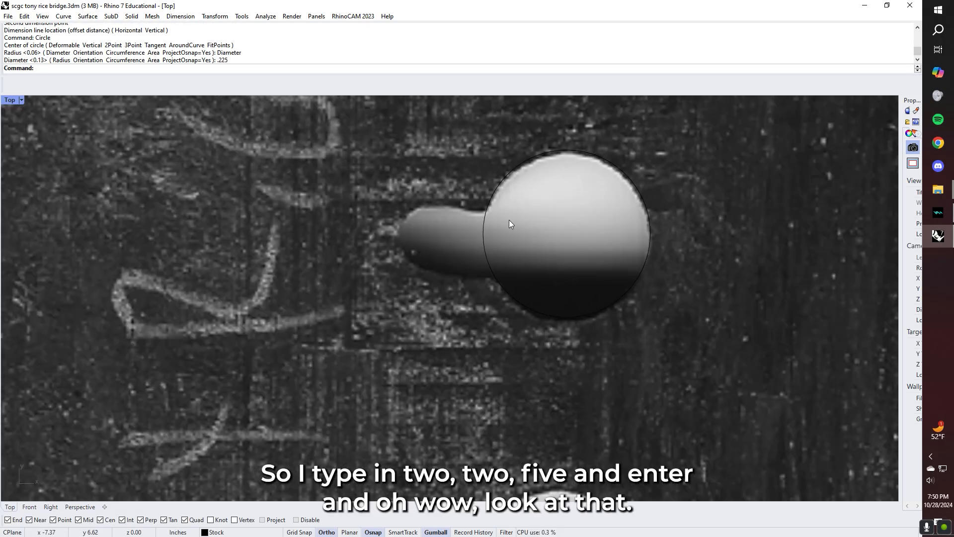
left_click(440, 142)
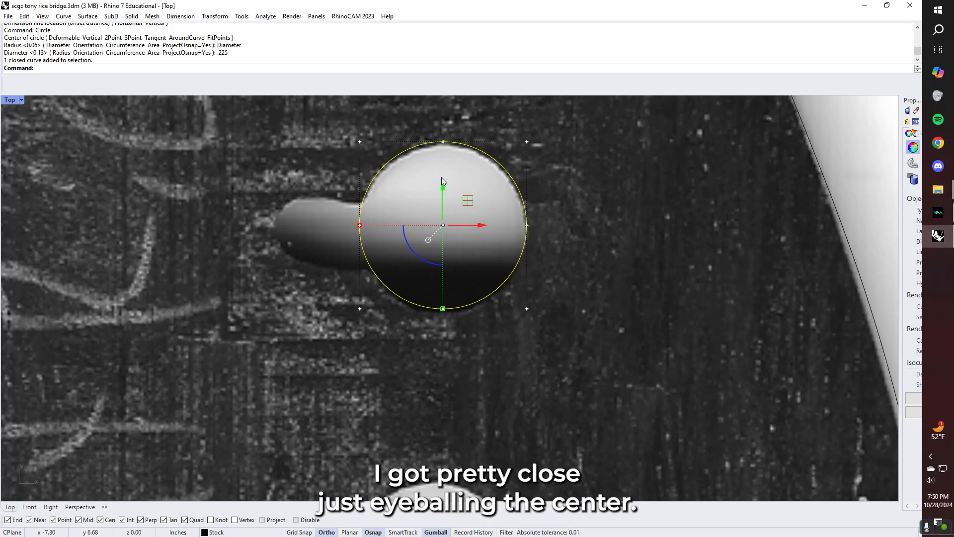
left_click_drag(441, 186, 442, 190)
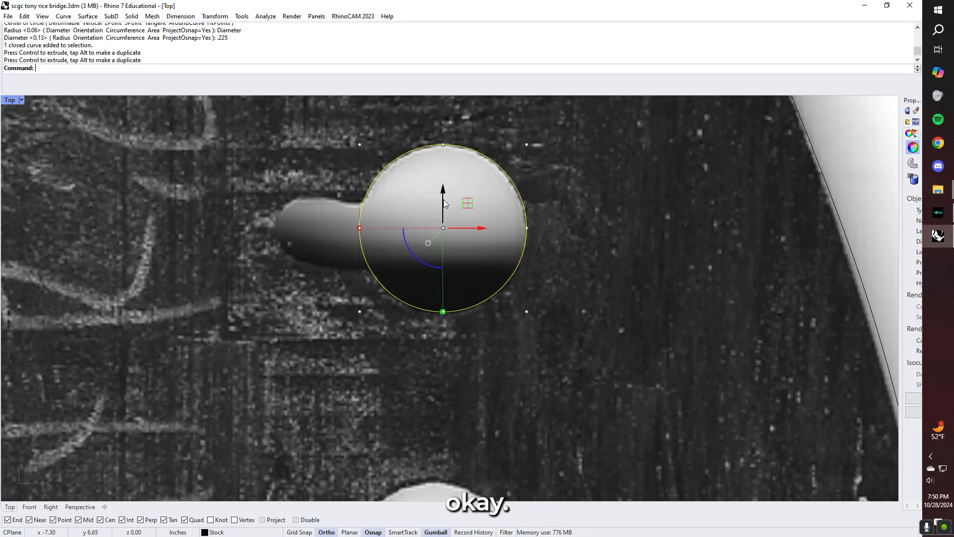
Begin copying the pin-hole circle from its lowest quadrant point and compare it, kept strictly vertical, against the other scanned pin holes
scroll(442, 204, "down", 10)
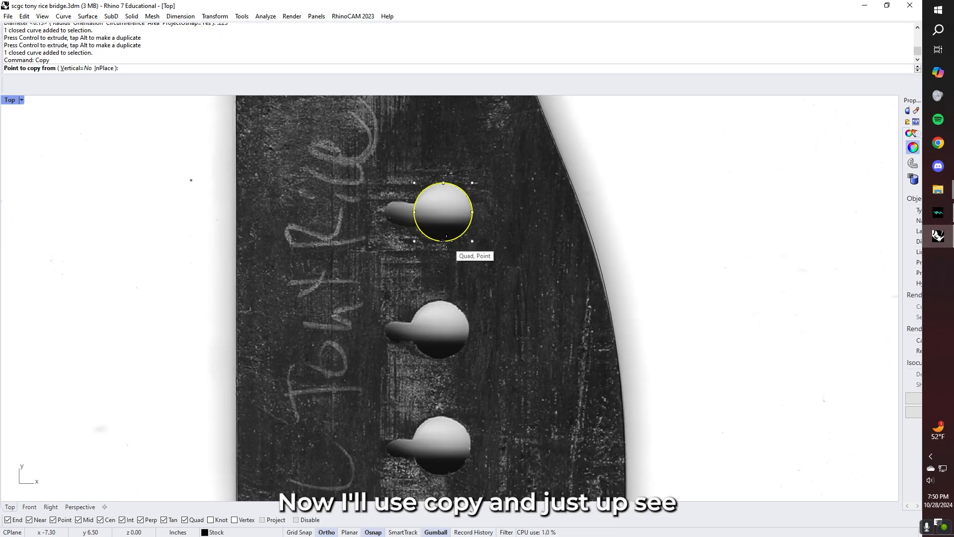
left_click(443, 241)
scroll(438, 322, "up", 4)
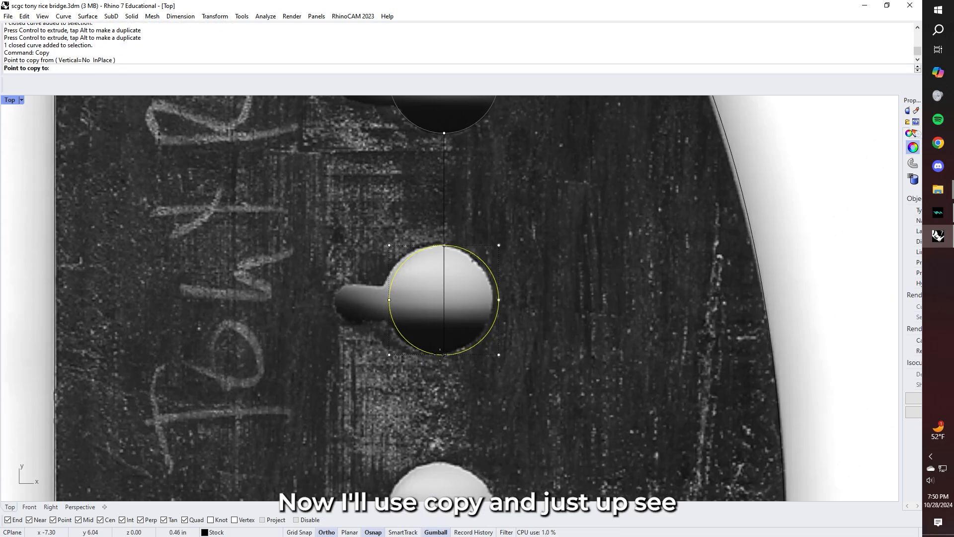
scroll(440, 367, "down", 4)
right_click_drag(439, 366, 443, 249)
right_click_drag(442, 383, 458, 302)
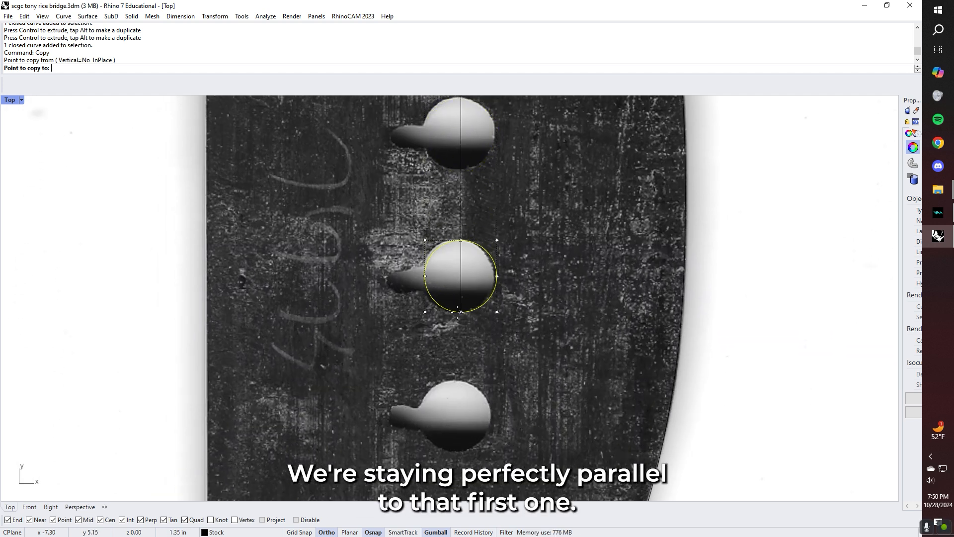
right_click_drag(461, 321, 442, 186)
right_click_drag(448, 317, 442, 194)
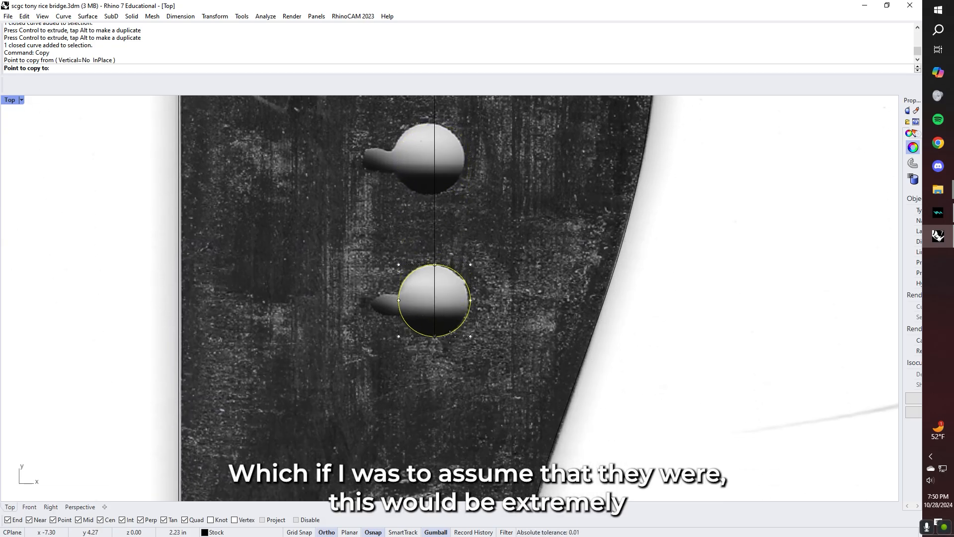
scroll(449, 337, "down", 5)
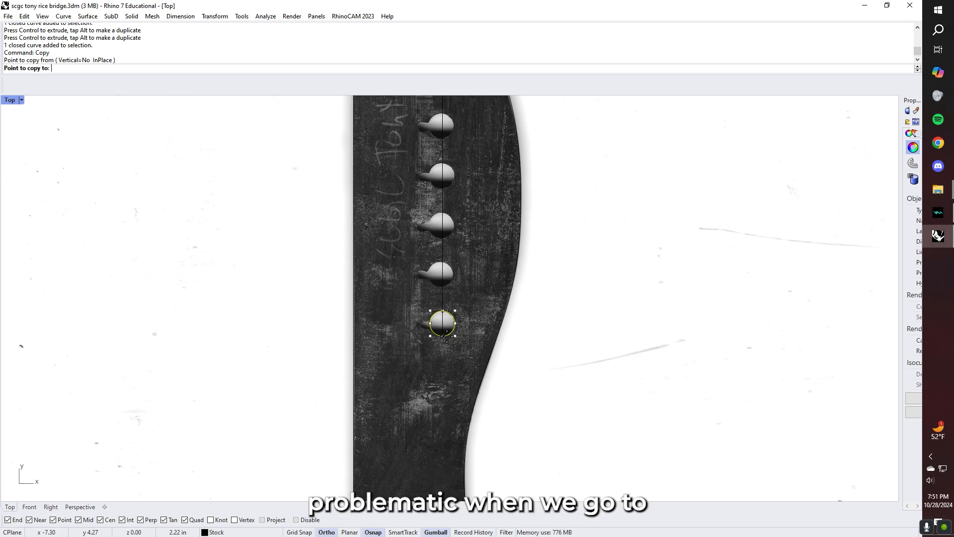
scroll(442, 268, "up", 5)
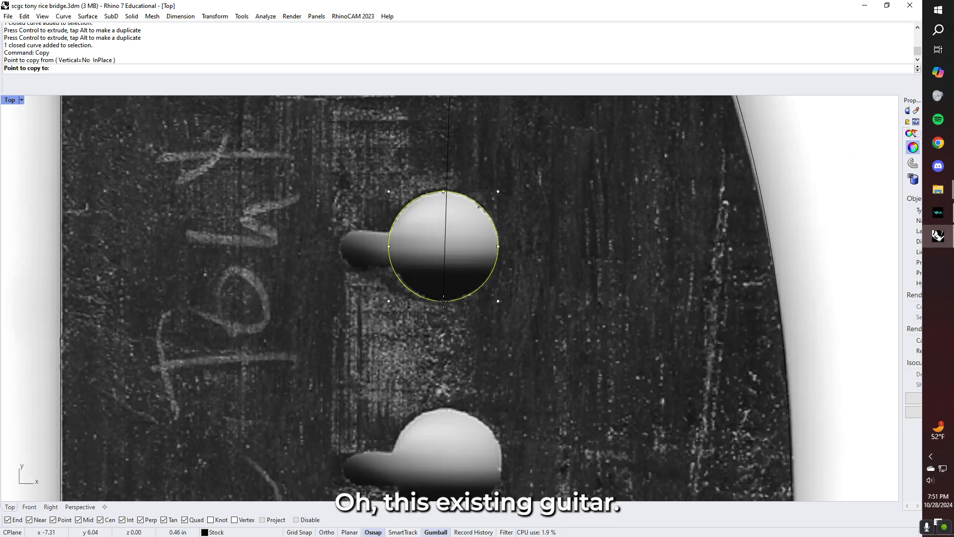
Copy the circle onto each of the five remaining bridge-pin holes, aligning every copy with the scan without the ortho constraint
left_click(443, 300)
right_click_drag(443, 300, 478, 334)
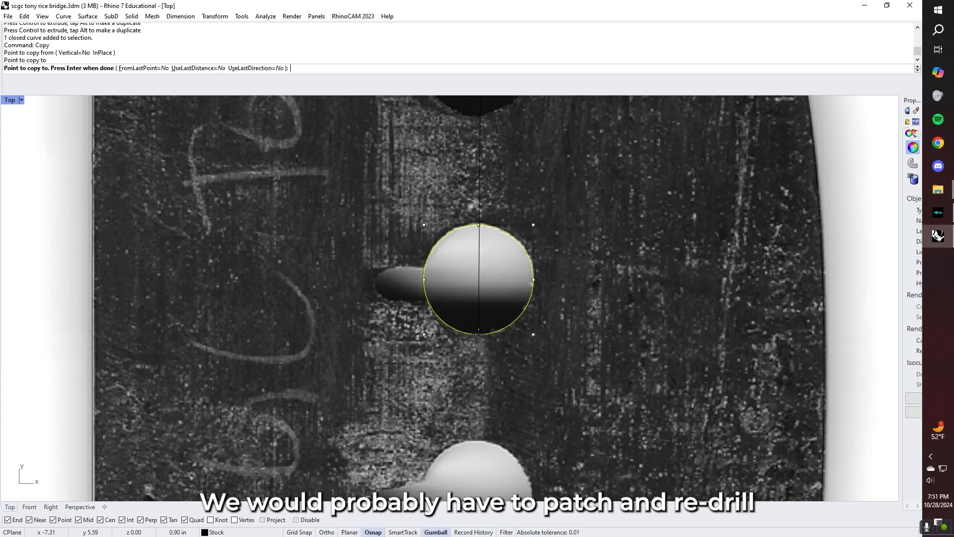
left_click(479, 335)
right_click_drag(475, 488, 461, 320)
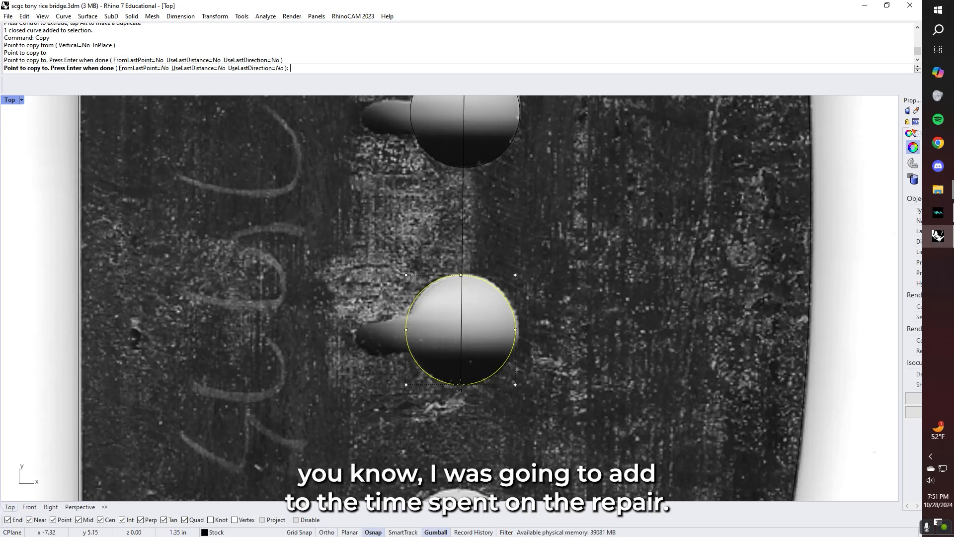
left_click(463, 384)
right_click_drag(465, 490, 450, 243)
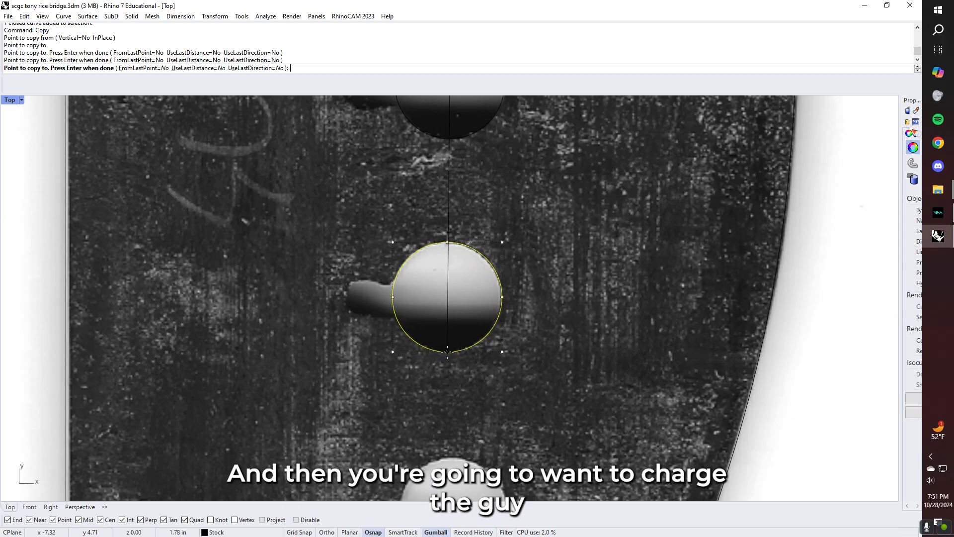
left_click(446, 353)
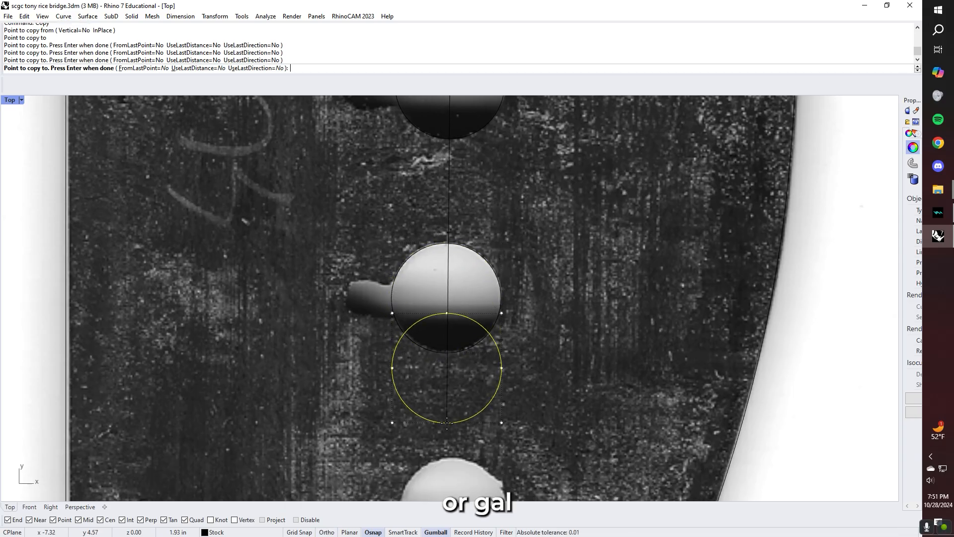
right_click_drag(448, 498, 448, 326)
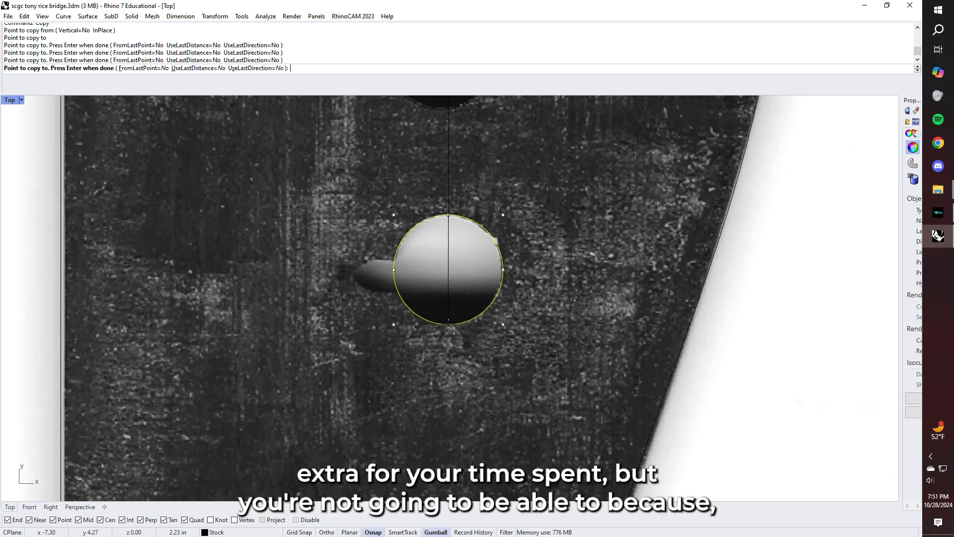
left_click(449, 324)
right_click(450, 325)
key("Escape")
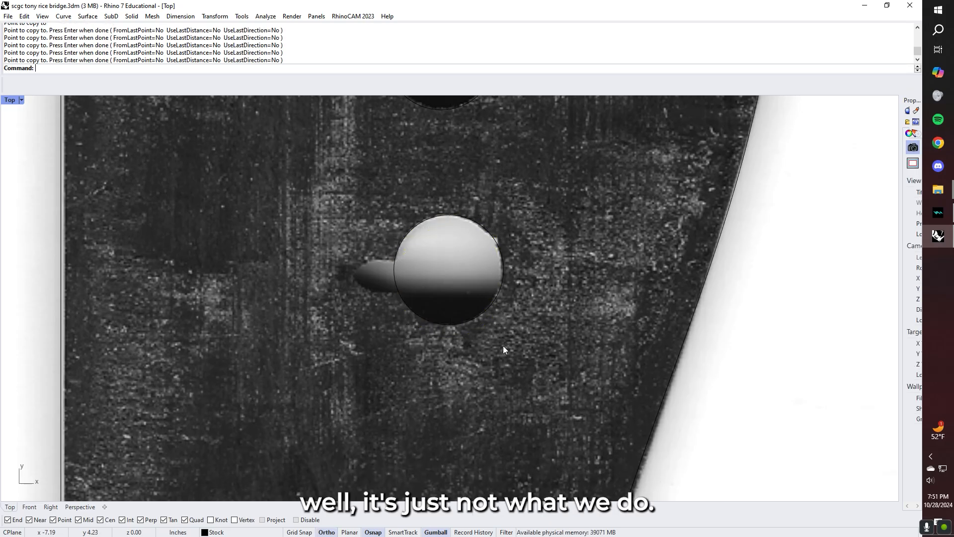
Unlock the scanned bridge image and hide it so only the traced curves remain
scroll(501, 306, "down", 8)
right_click_drag(480, 101, 441, 365)
scroll(440, 357, "down", 5)
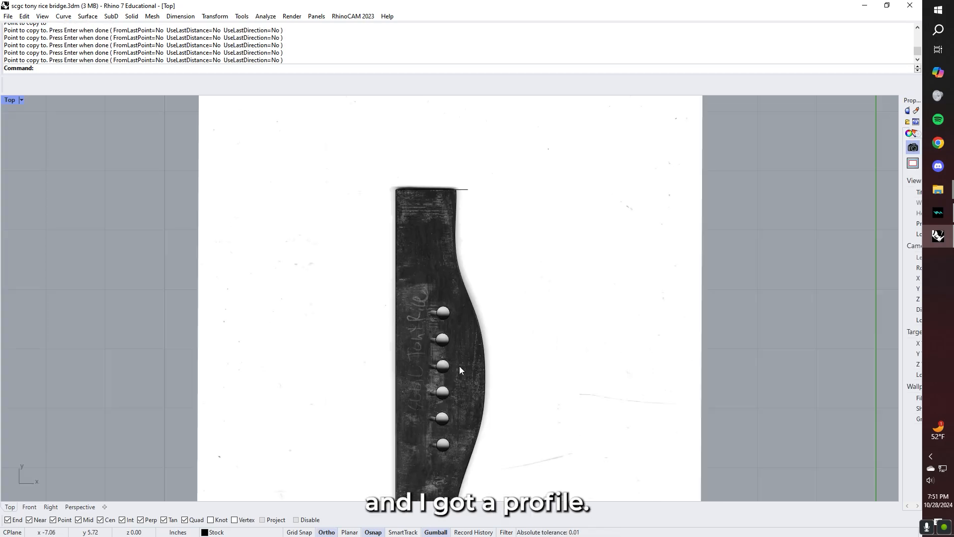
scroll(470, 252, "up", 2)
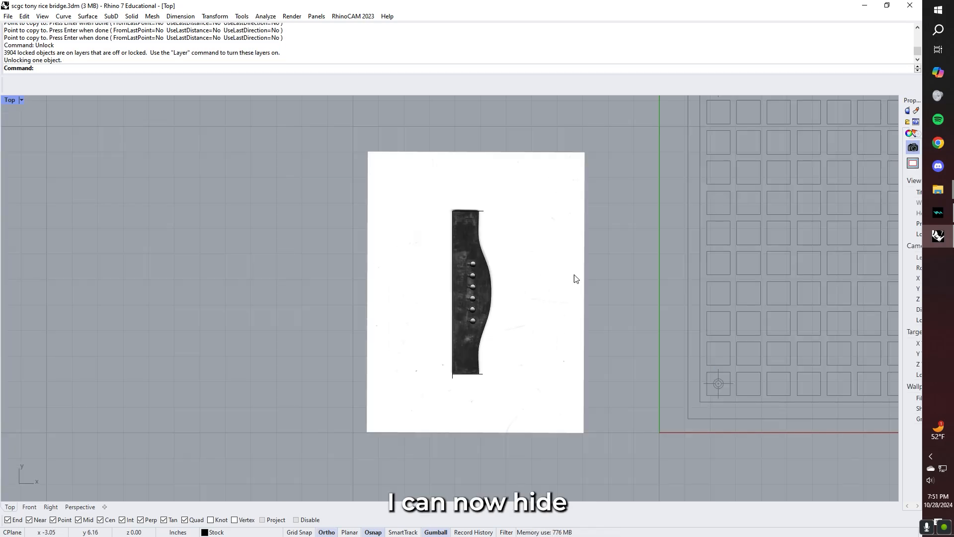
left_click(514, 289)
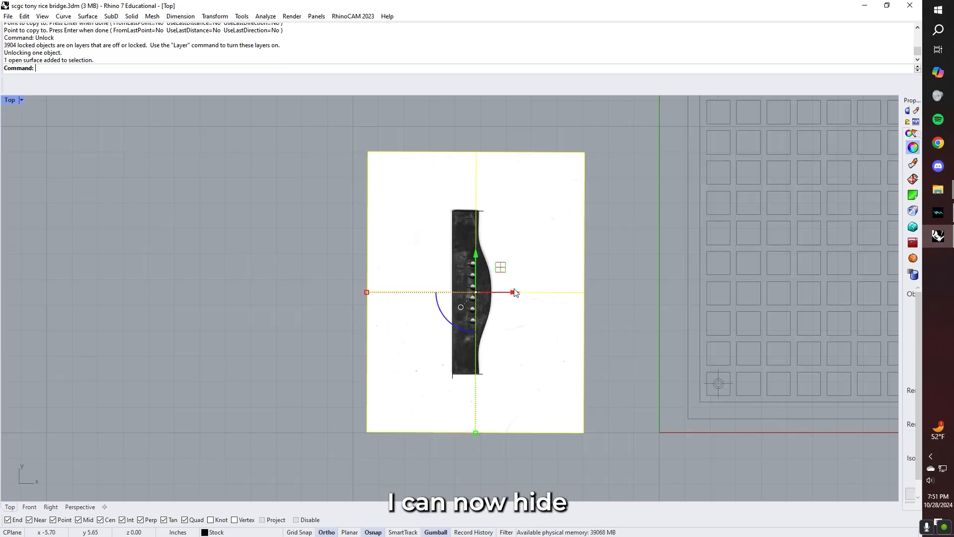
key("ctrl+h")
Dimension the distance from the saddle-slot wall to the reference bridge's front edge, at the slot end nearest that edge
scroll(514, 290, "down", 3)
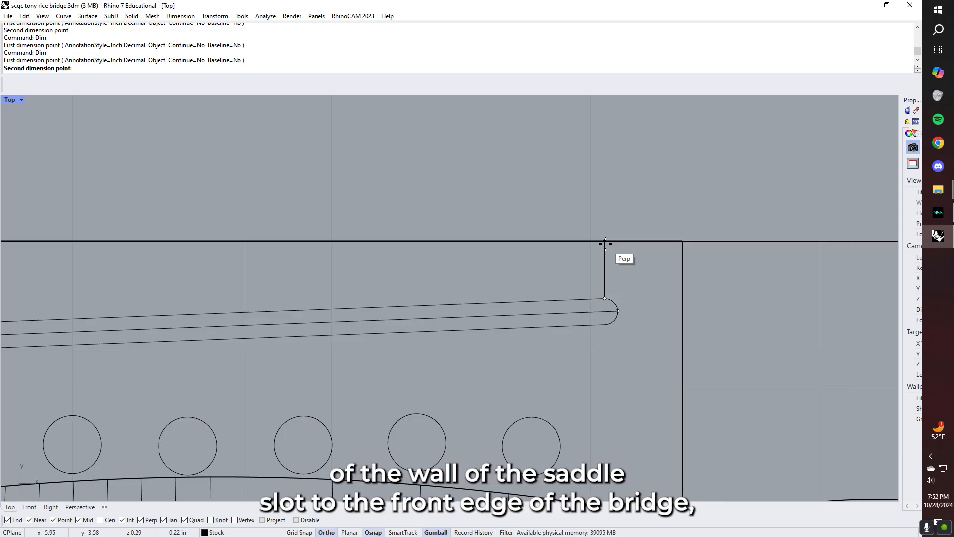
left_click(605, 242)
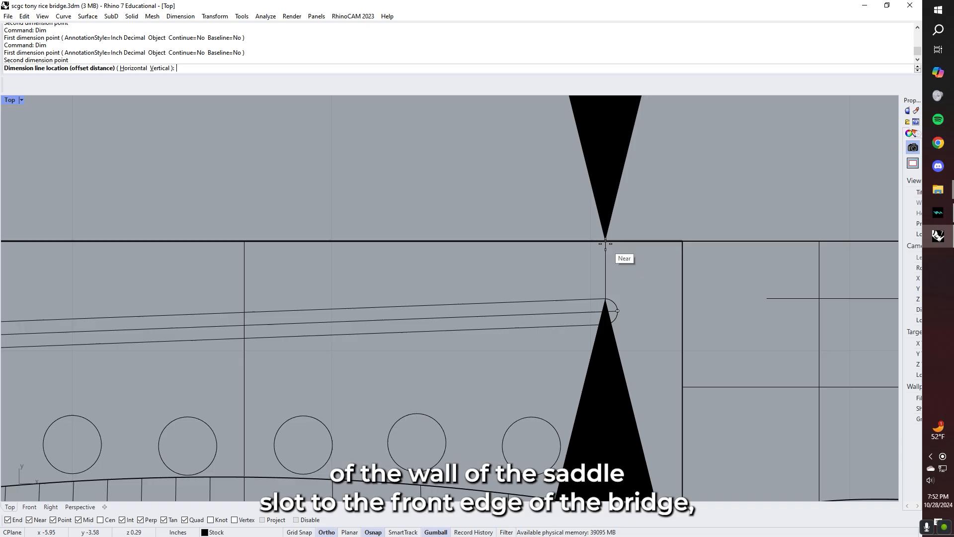
scroll(605, 243, "down", 5)
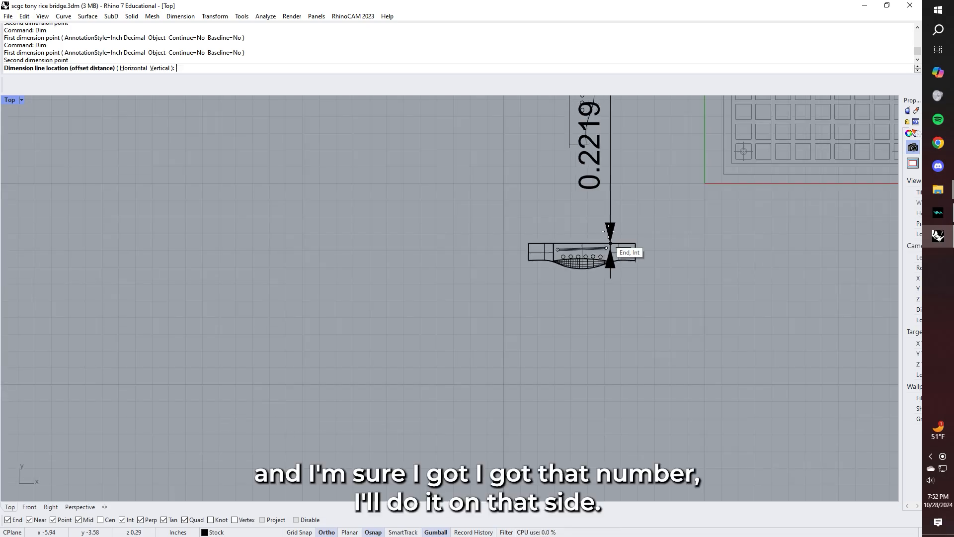
left_click(656, 251)
Dimension the distance from the saddle slot's other end to the bridge's front edge, and delete both linear dimensions
right_click_drag(565, 218, 546, 267)
scroll(535, 293, "up", 15)
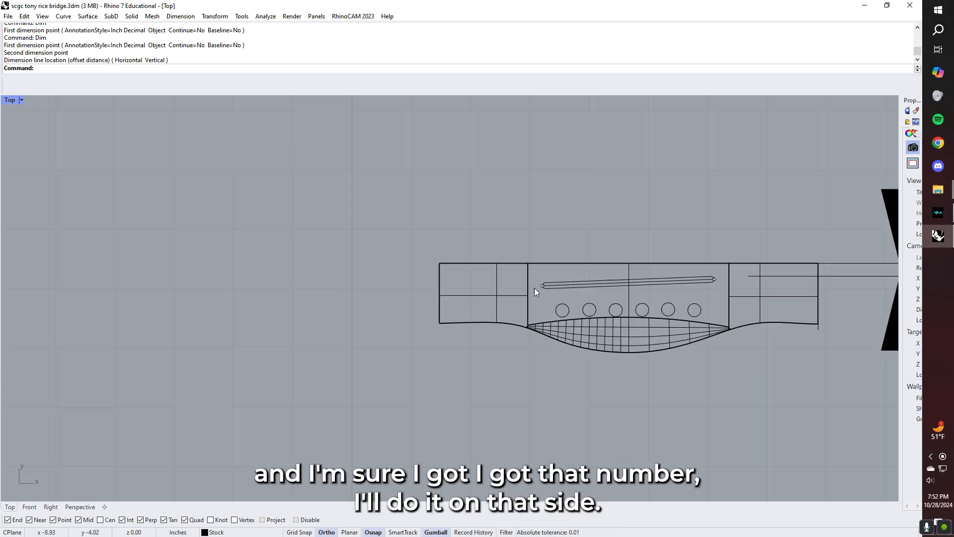
key("Return")
left_click(511, 296)
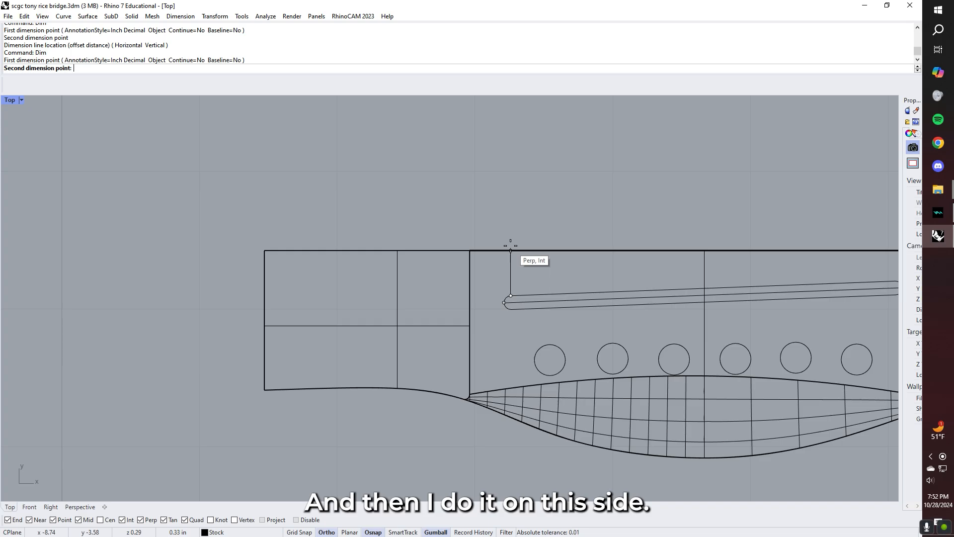
left_click(511, 245)
scroll(510, 245, "down", 18)
left_click(490, 244)
right_click_drag(543, 197, 479, 273)
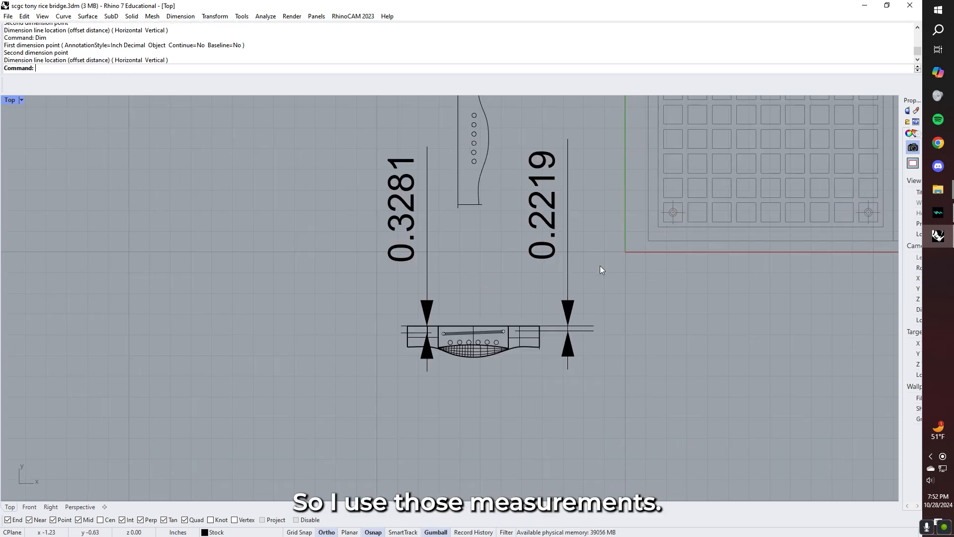
left_click_drag(600, 265, 381, 240)
key("Delete")
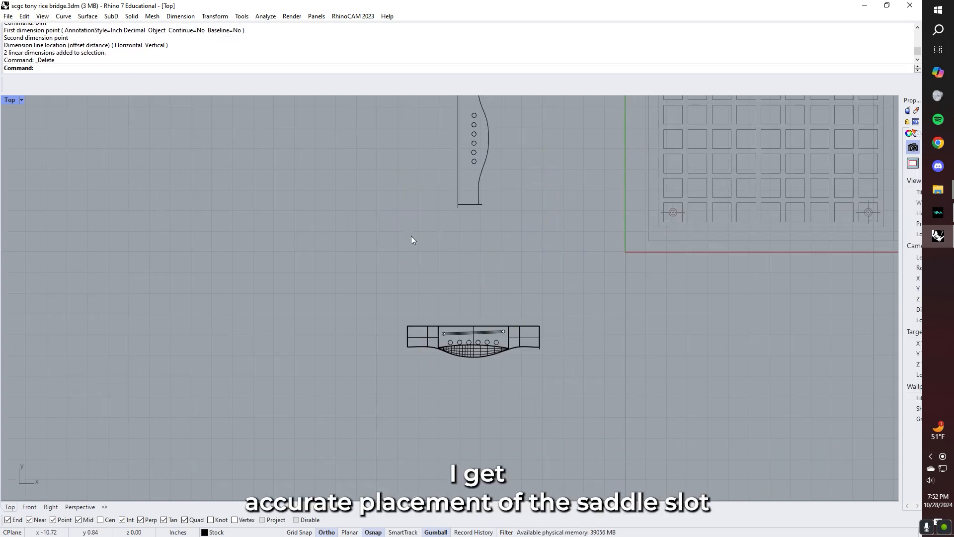
Single out the closed saddle-slot outline on the reference bridge, distinguishing it from the slot's centreline
scroll(480, 330, "up", 12)
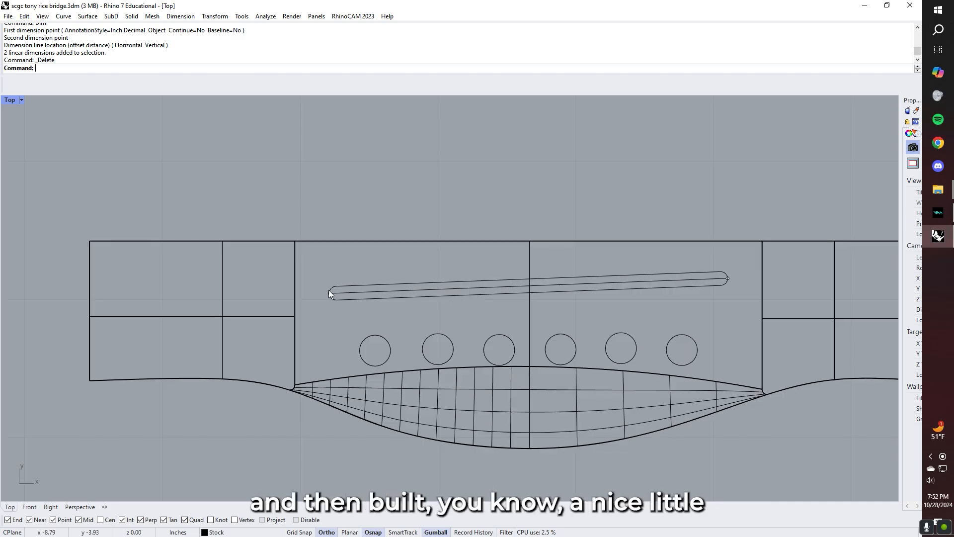
left_click(391, 297)
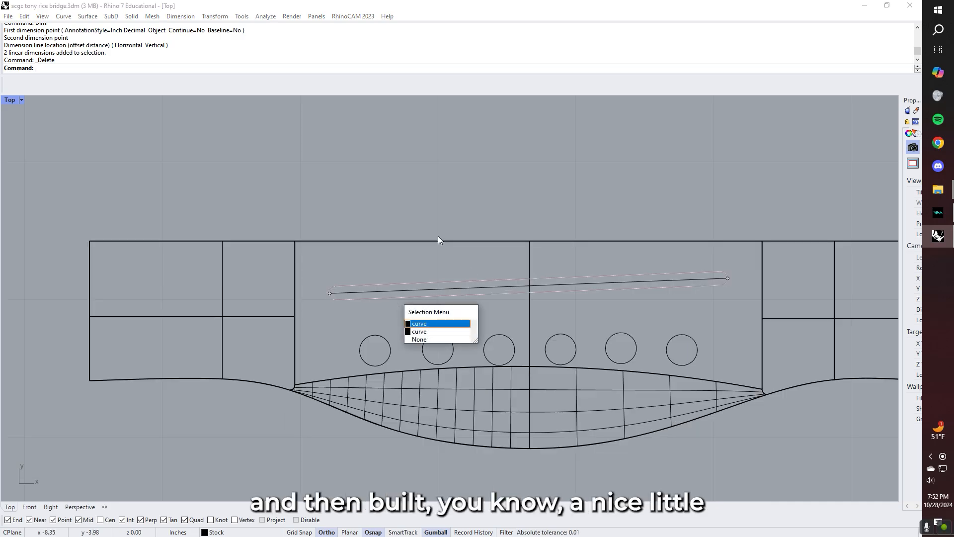
left_click(440, 324)
left_click(600, 185)
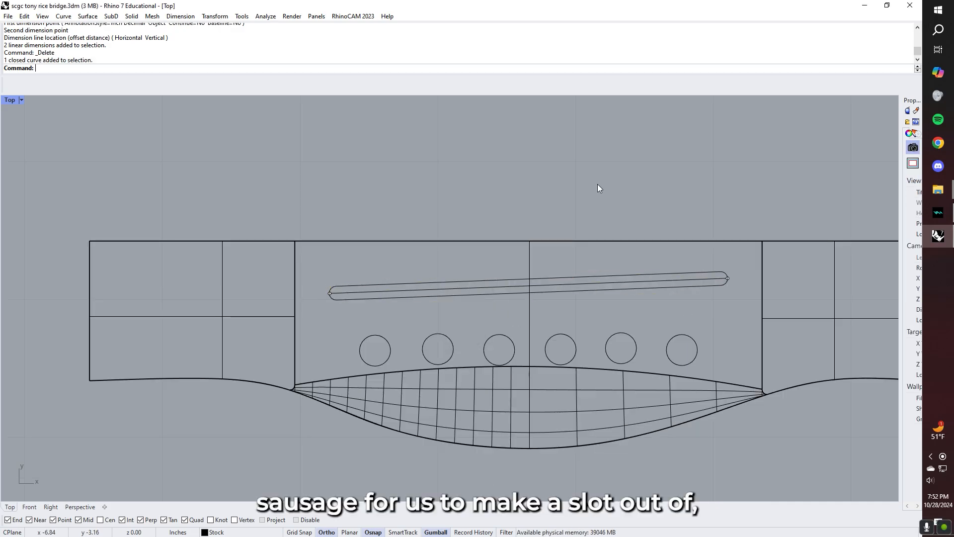
scroll(583, 275, "down", 5)
left_click(575, 302)
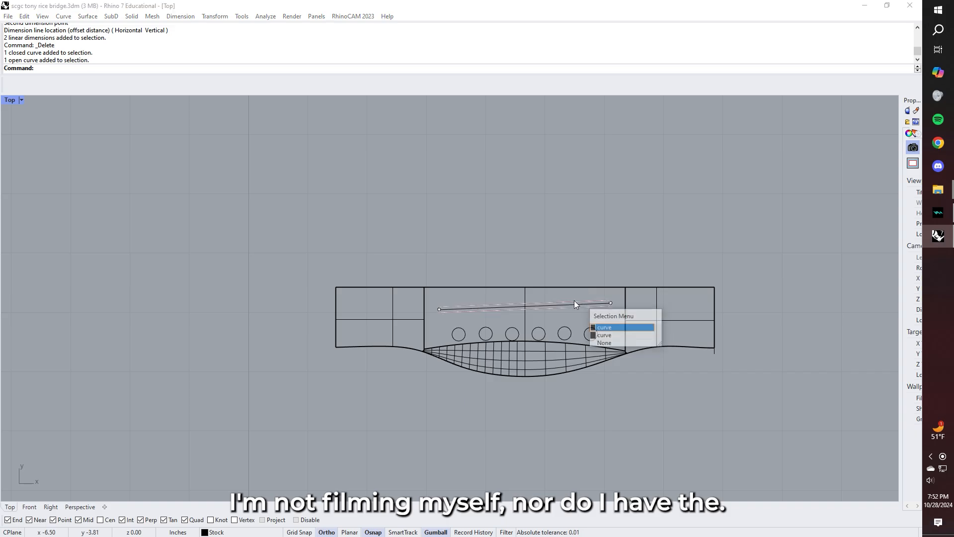
left_click(619, 324)
scroll(576, 347, "up", 5)
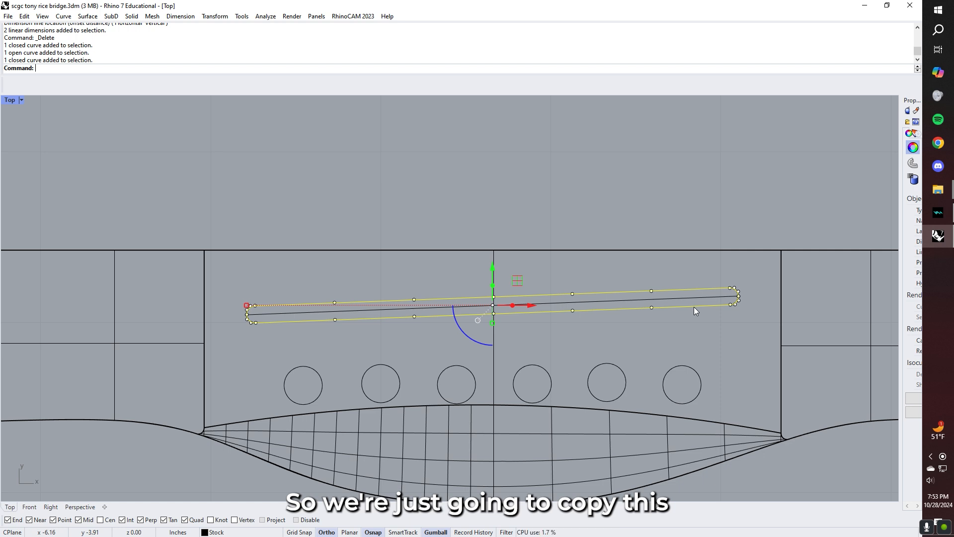
Select the reference bridge with its curves and rotate it a quarter turn so its length runs parallel to the traced outline
scroll(694, 306, "down", 8)
left_click_drag(459, 225, 759, 357)
left_click(726, 343)
right_click_drag(764, 389, 668, 377)
left_click_drag(411, 239, 754, 365)
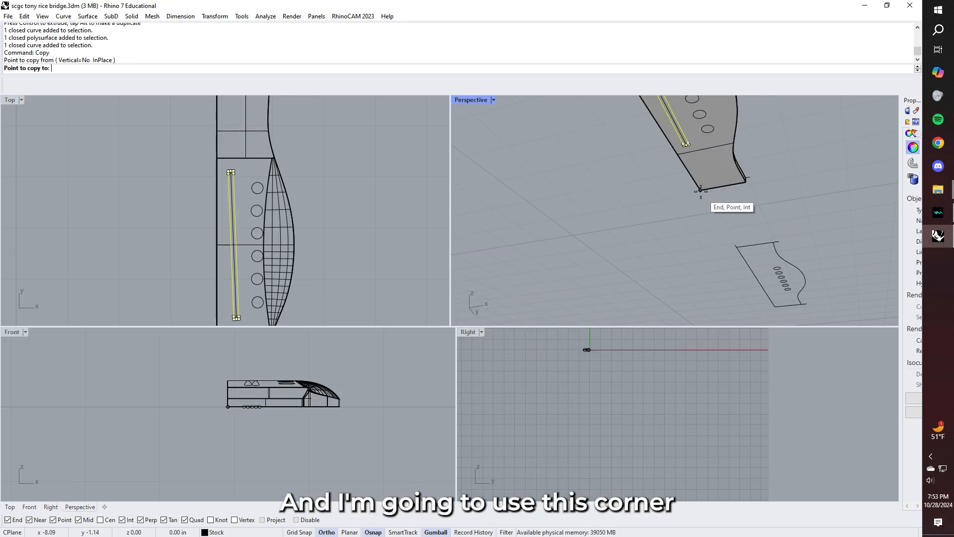
Copy the saddle-slot outline from the reference bridge's front-edge corner to the matching corner of the traced bridge outline
left_click(701, 190)
key("Return")
right_click_drag(708, 164, 706, 288)
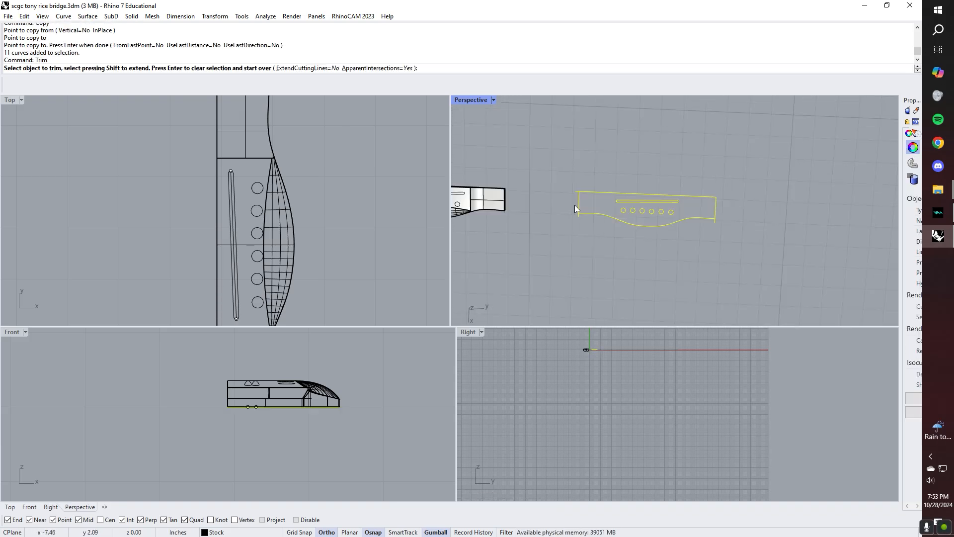
Trim the overhanging line ends at the corners of the traced bridge outline
scroll(583, 189, "up", 5)
right_click_drag(587, 248, 649, 254, "shift")
key("Return")
mouse_move(638, 261)
right_mouse_down()
mouse_move(588, 258)
mouse_move(632, 259)
mouse_move(622, 262)
right_mouse_up()
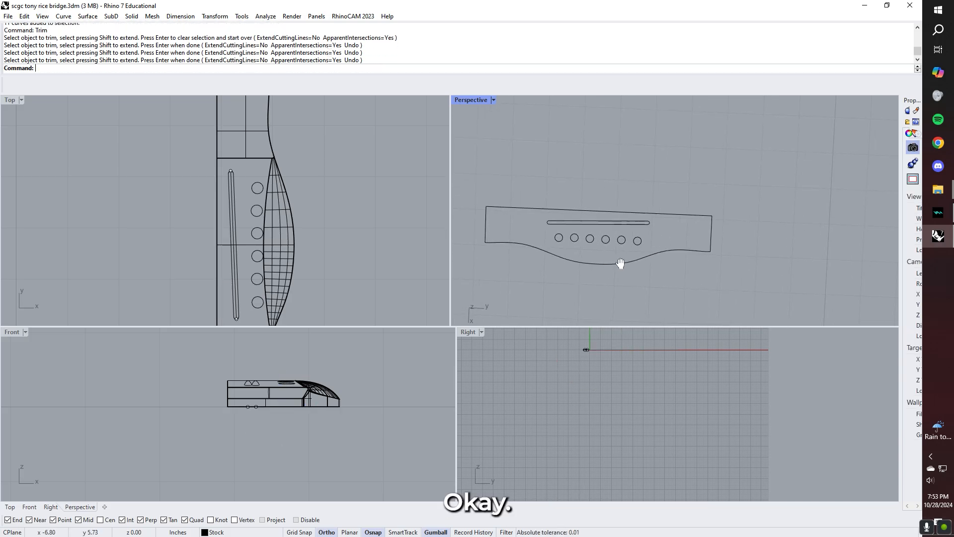
Draw a centreline from the midpoint of the traced bridge's straight front edge, across the outline and past the curved rear edge
type("Line")
key("Return")
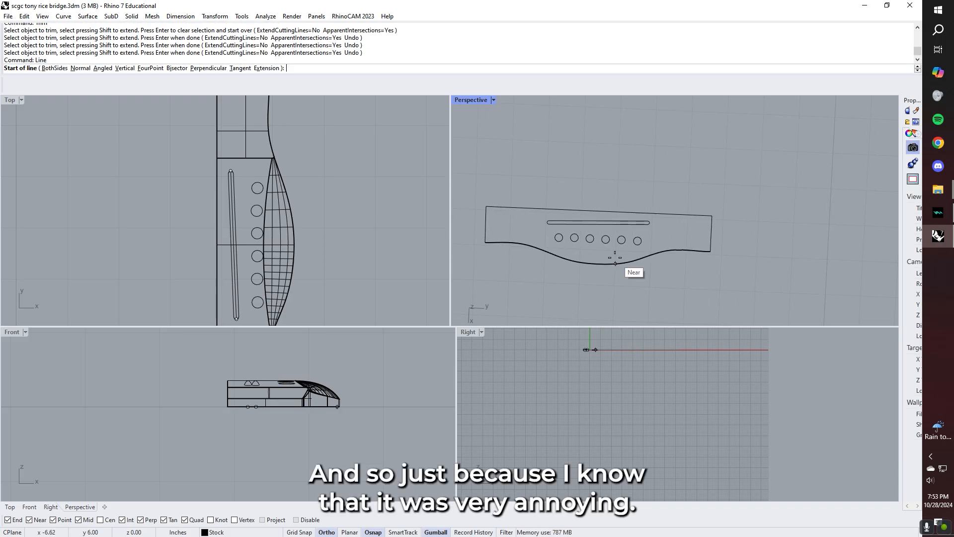
left_click(598, 206)
left_click(597, 309)
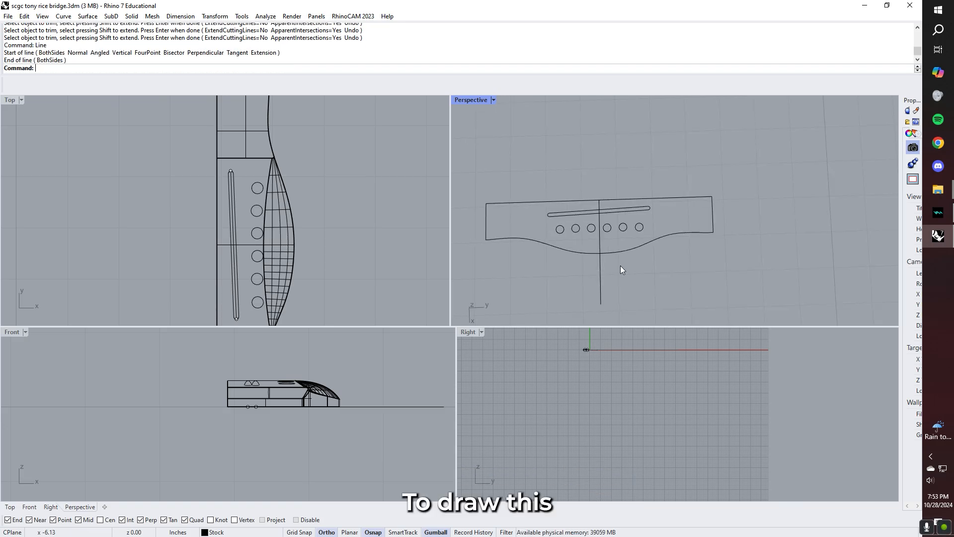
Trim off the outline half where the saddle slot nears the front edge, and delete the centreline and the leftover end line
scroll(600, 234, "up", 10)
scroll(610, 241, "down", 8)
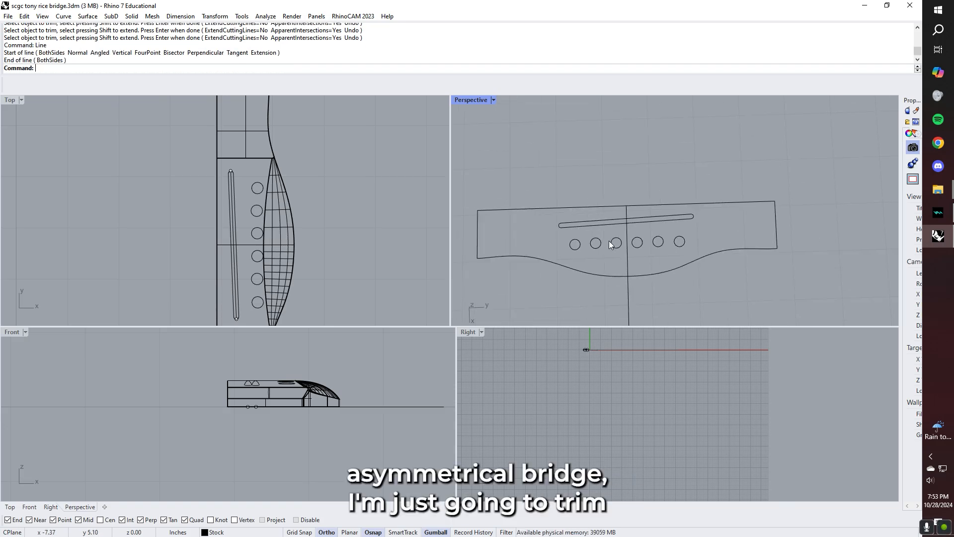
left_click(628, 299)
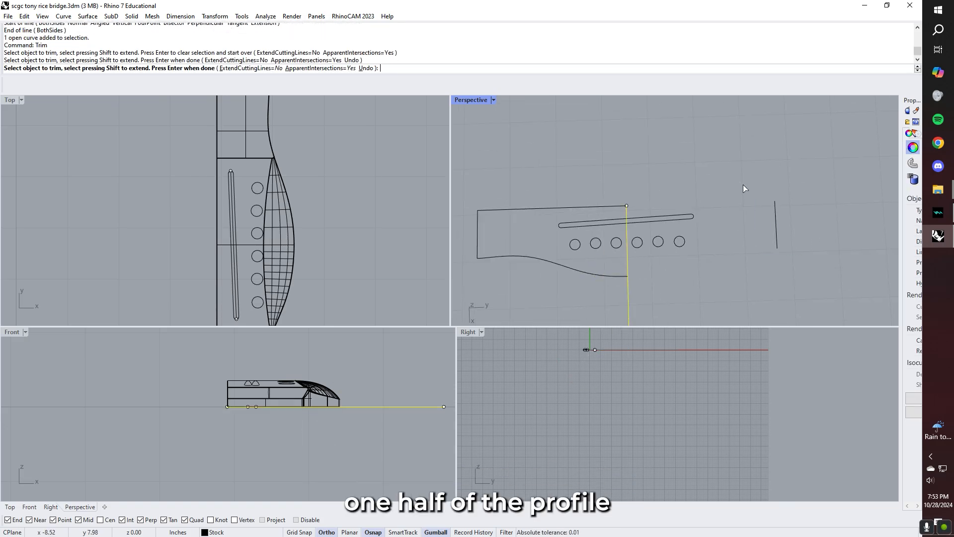
key("Delete")
left_click(777, 222)
key("Delete")
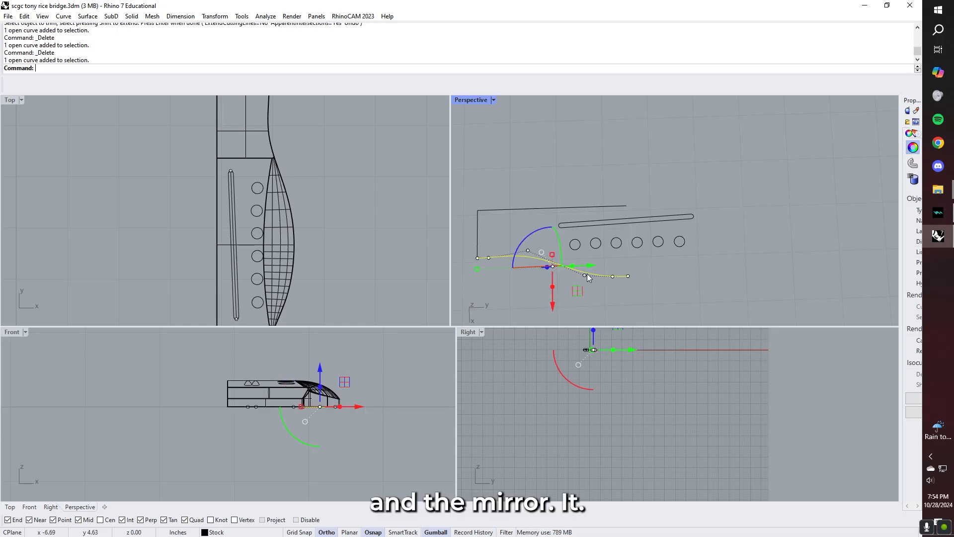
Mirror the remaining outline half about the bridge's centre and join the curves into one closed outline
left_click(697, 183)
right_click_drag(481, 219, 566, 218)
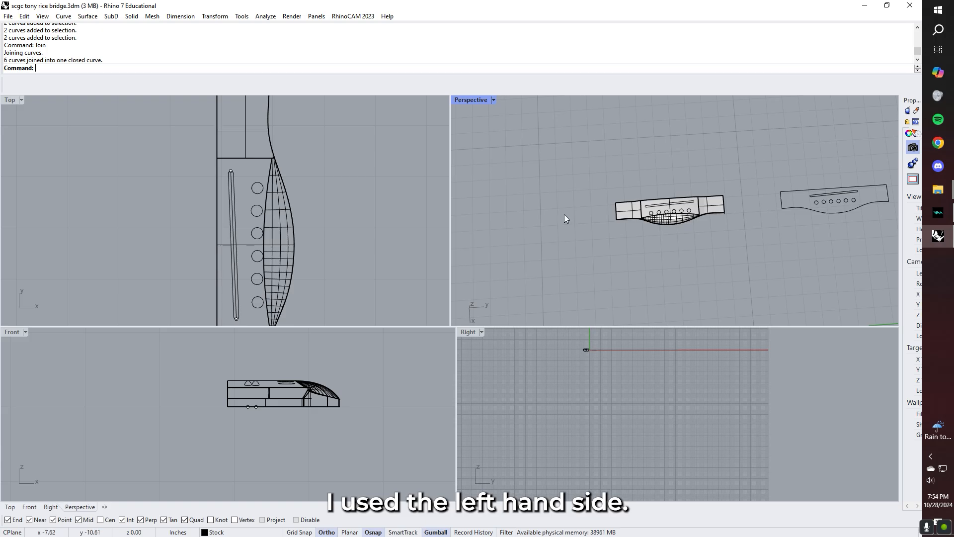
Measure the distance from the reference bridge's end edge to the end of its scoop without placing a dimension
scroll(638, 214, "up", 4)
type("Dim")
key("Return")
left_click(577, 213)
left_click(648, 209)
scroll(640, 189, "down", 5)
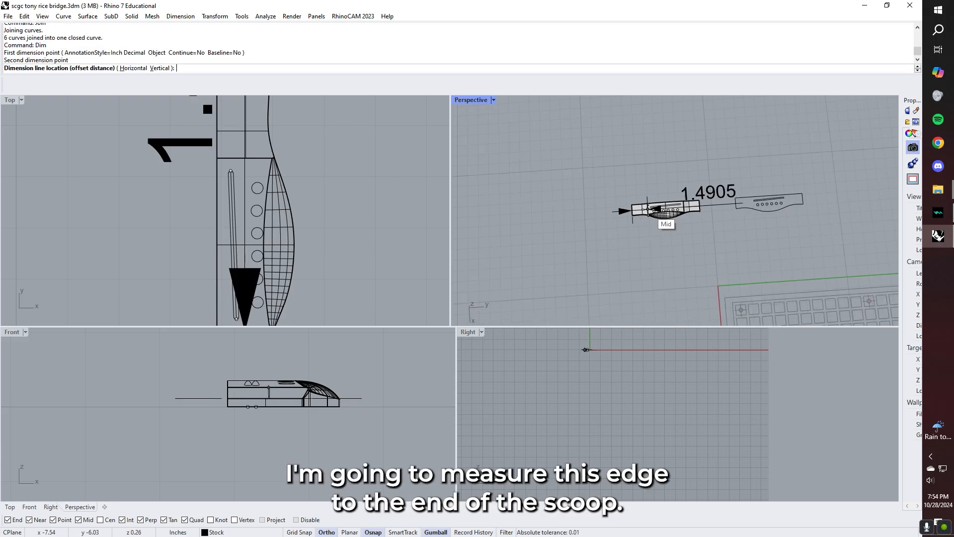
key("Escape")
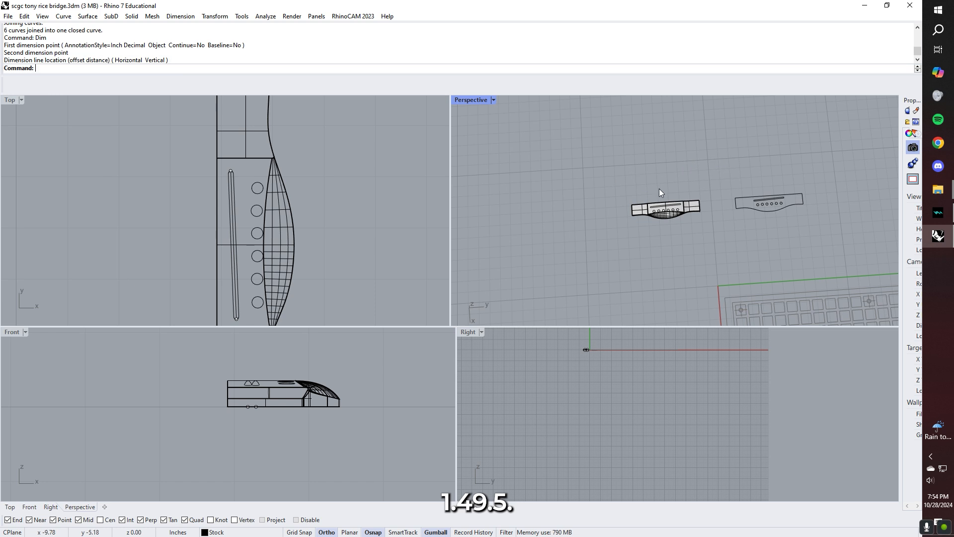
Draw a 1.49 in line inward from the midpoint of the traced bridge's end edge
scroll(696, 226, "up", 5)
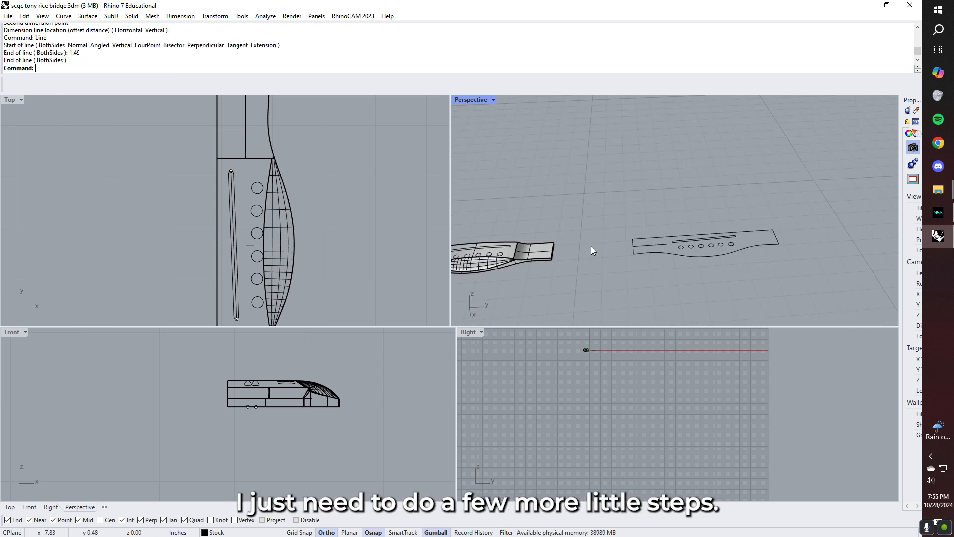
right_click_drag(592, 246, 667, 218)
right_click_drag(750, 208, 767, 230)
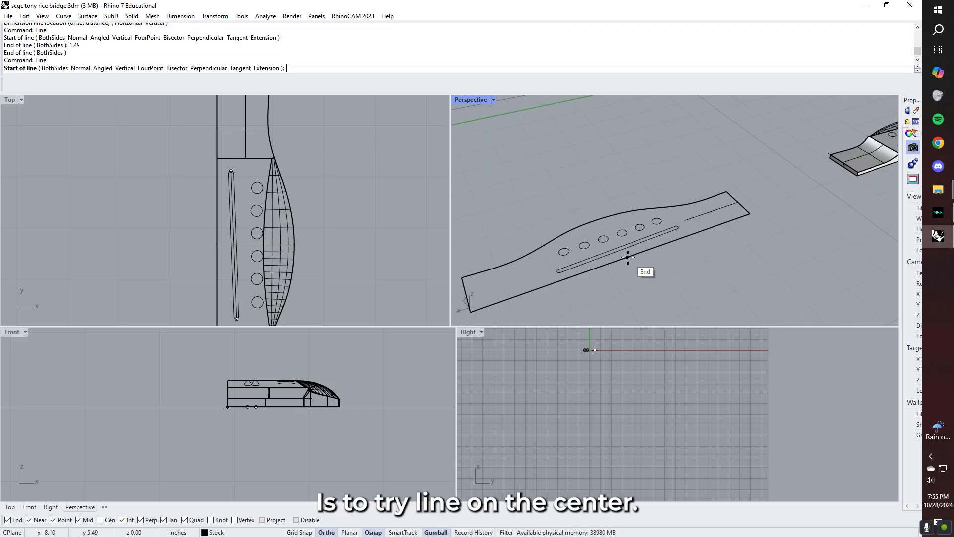
Draw a vertical line 0.375 in tall from the midpoint of the traced bridge's straight front edge
left_click(628, 257)
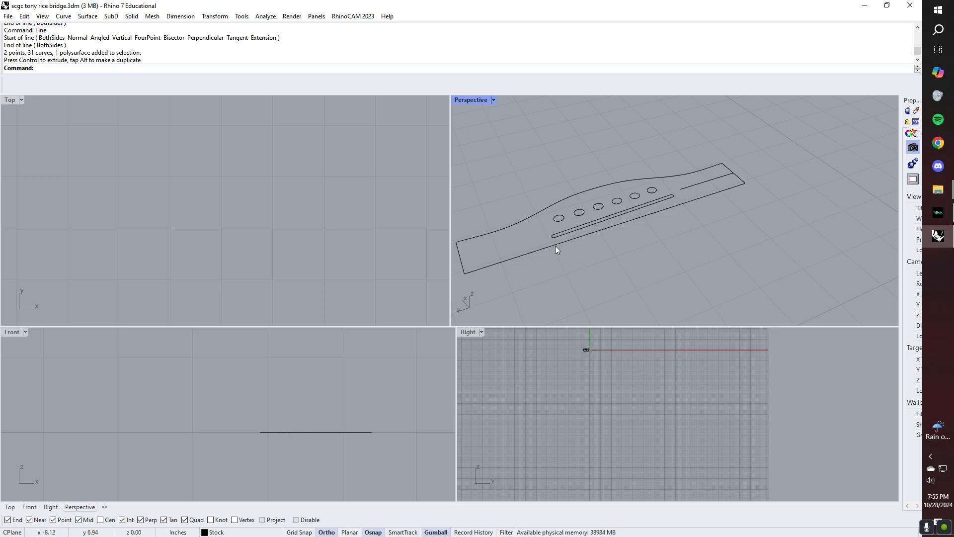
type("line")
key("Return")
left_click(618, 227)
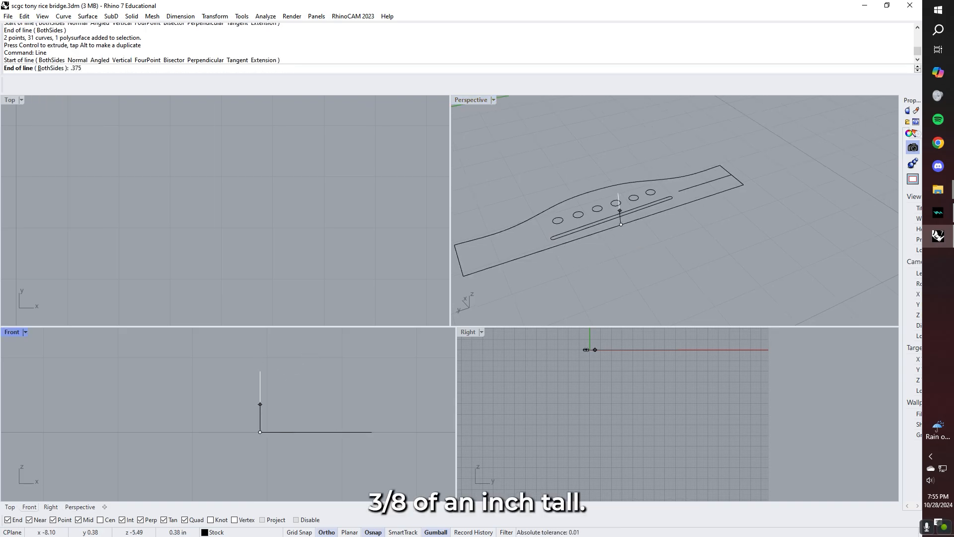
key("Return")
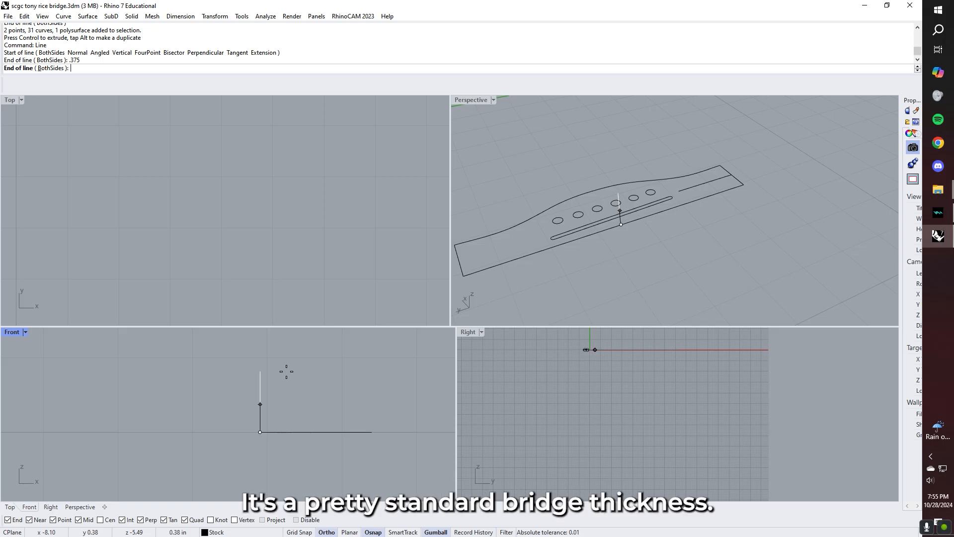
left_click(286, 372)
Draw an upright circle of 16 in radius in the Right view and move its highest point onto the vertical line's upper end
right_click_drag(594, 240, 687, 246)
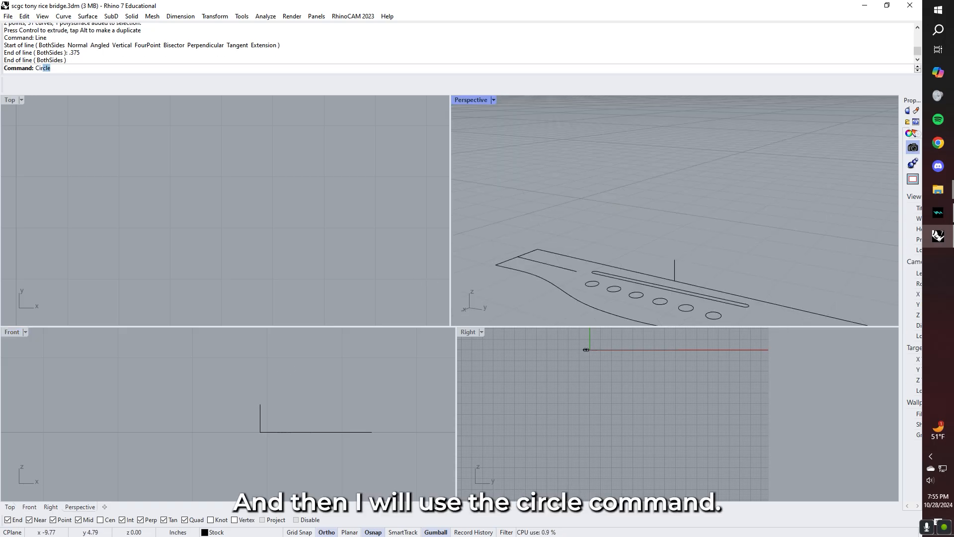
key("Return")
right_click_drag(609, 363, 648, 415)
scroll(644, 411, "up", 15)
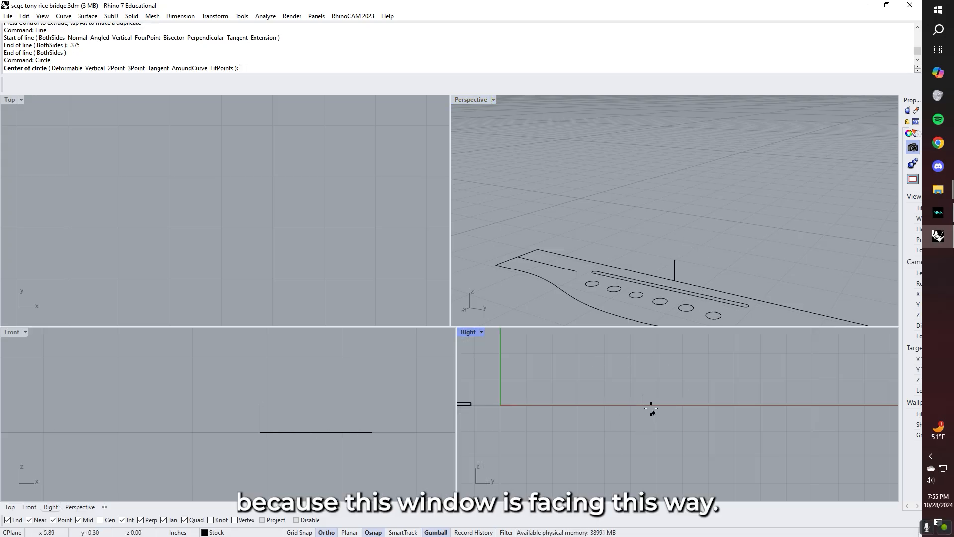
scroll(636, 405, "up", 4)
right_click_drag(706, 278, 639, 227)
scroll(666, 382, "down", 4)
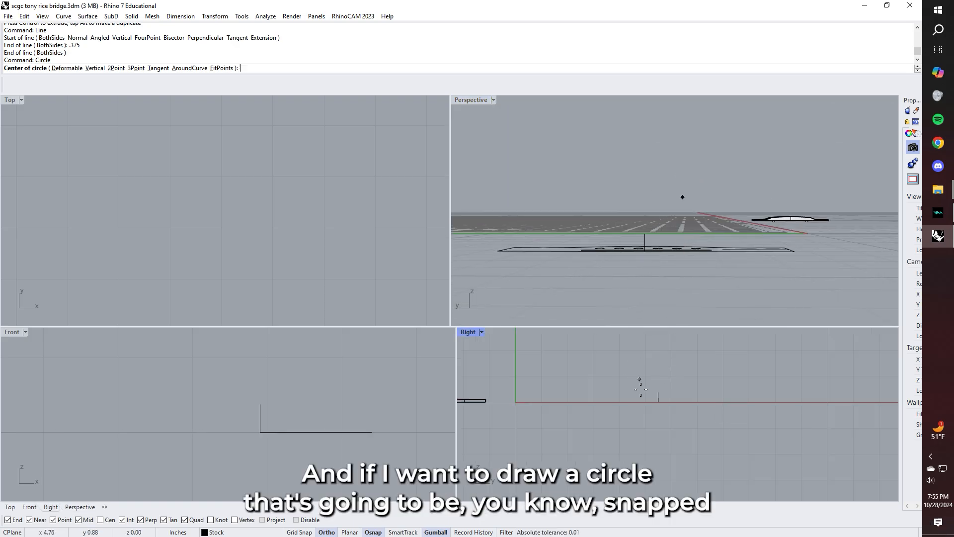
scroll(655, 388, "down", 3)
left_click(645, 377)
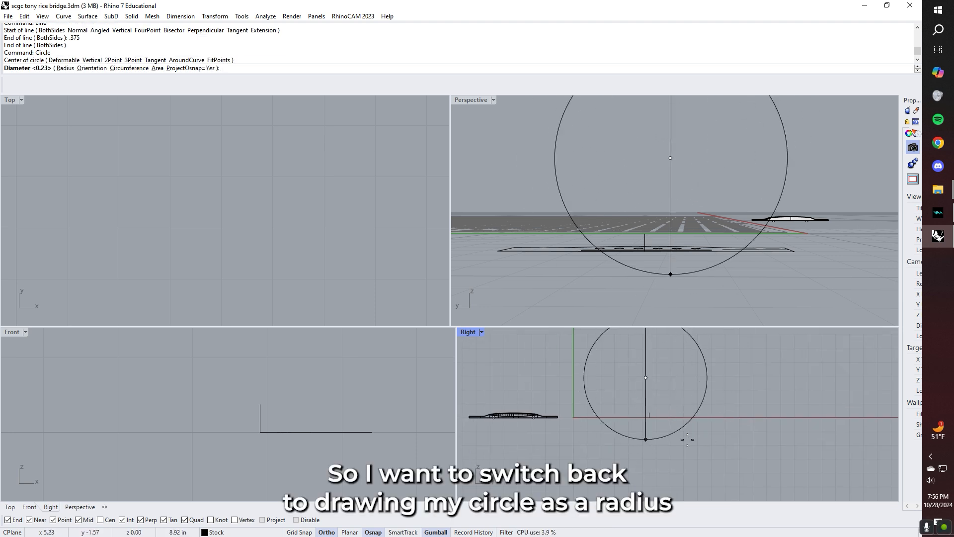
type("R")
key("Return")
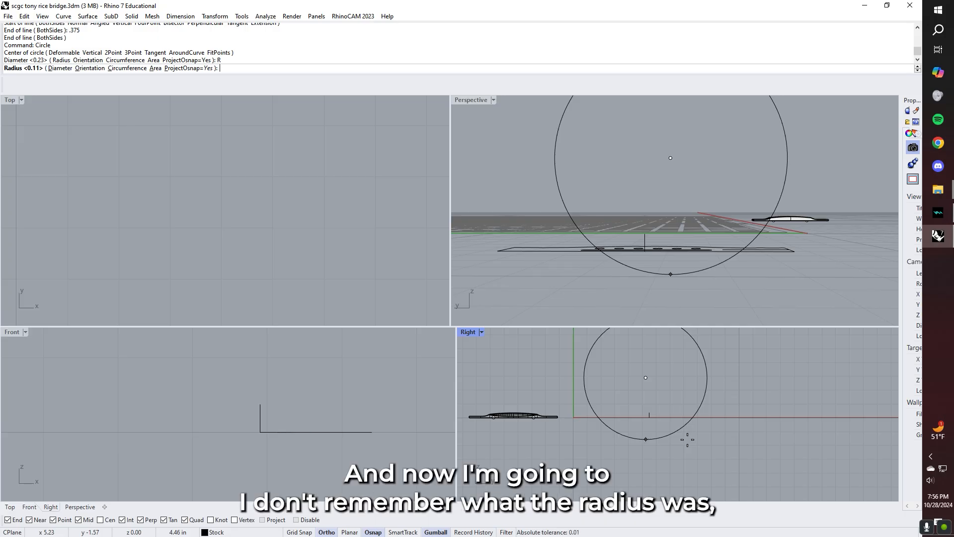
type("16")
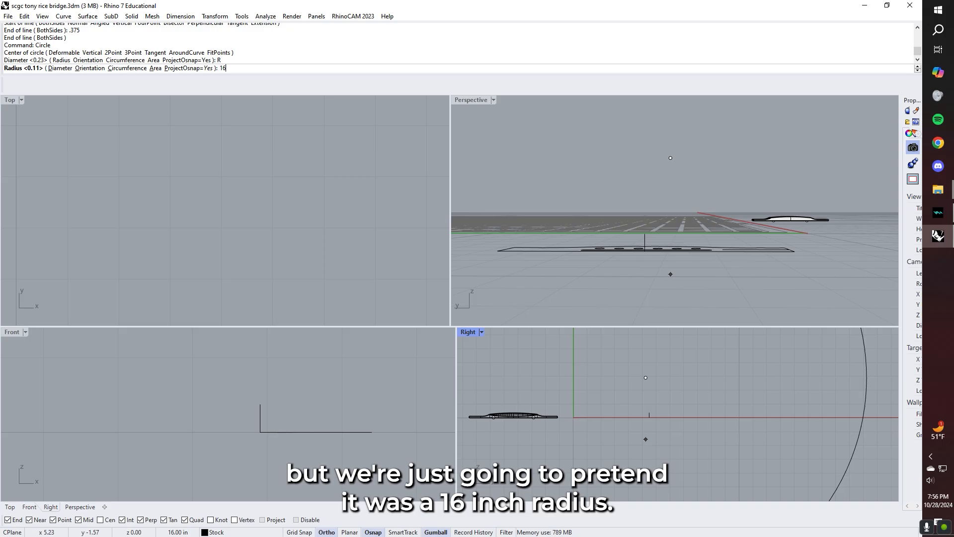
scroll(646, 439, "down", 5)
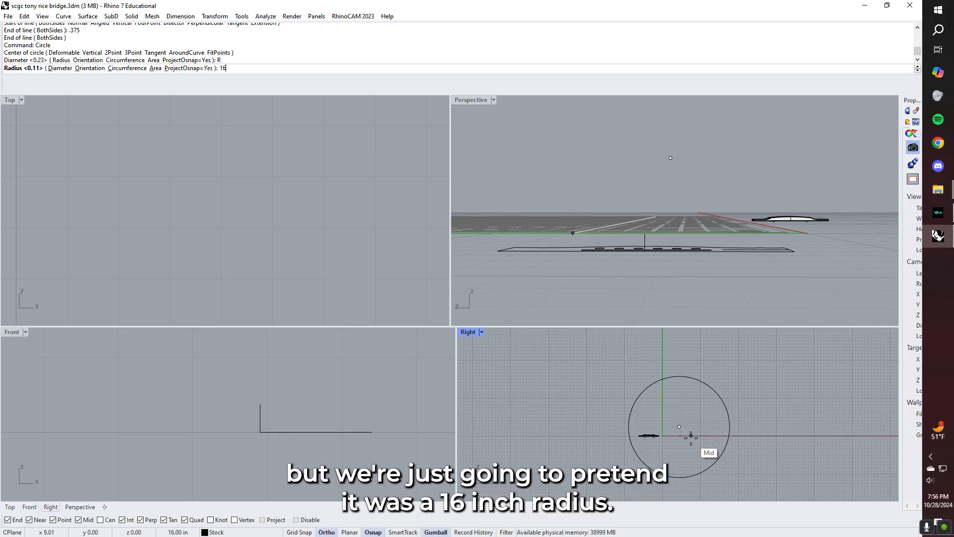
key("Return")
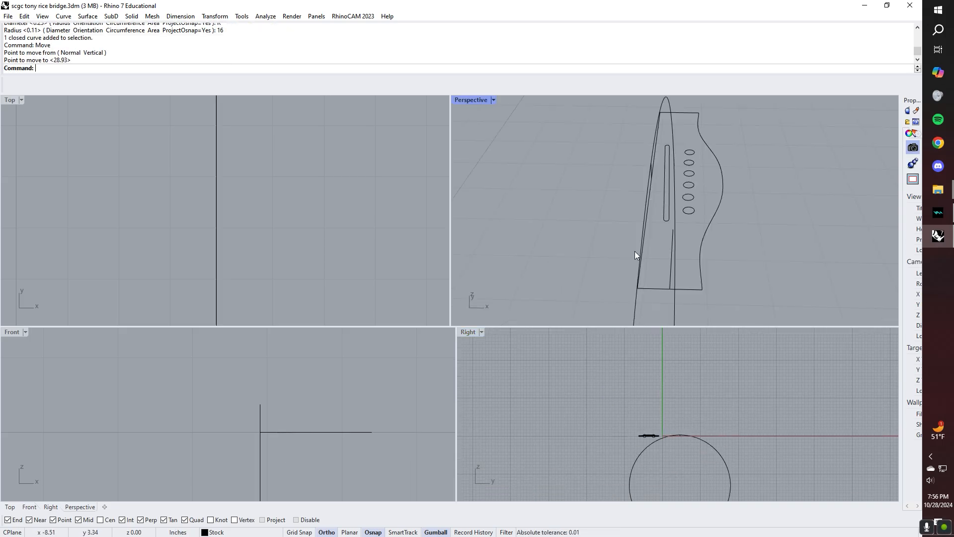
Extrude the bridge outline upward and the 16 in radius circle across it so the two solids intersect
right_click_drag(634, 251, 718, 226)
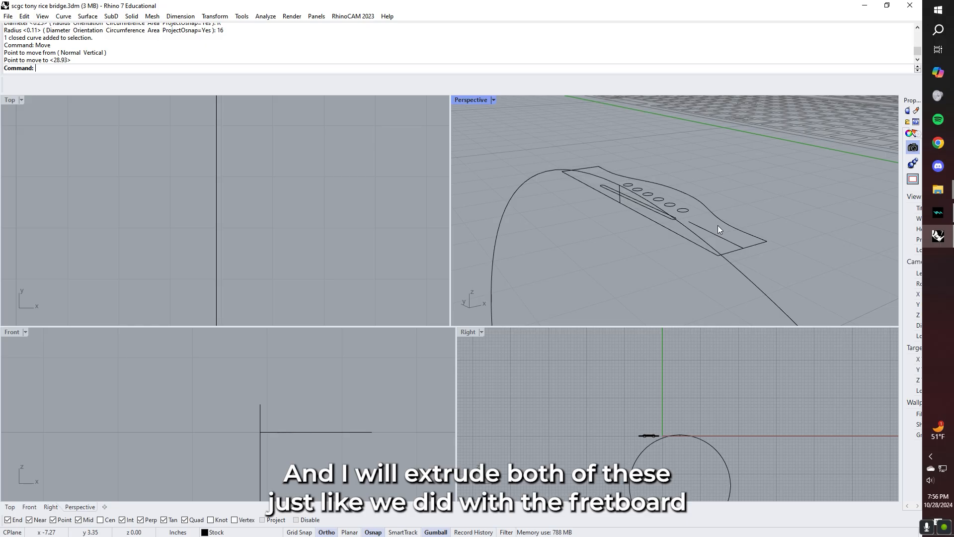
type("ExtrudeCrv")
key("Return")
left_click(699, 238)
key("Return")
key("Return")
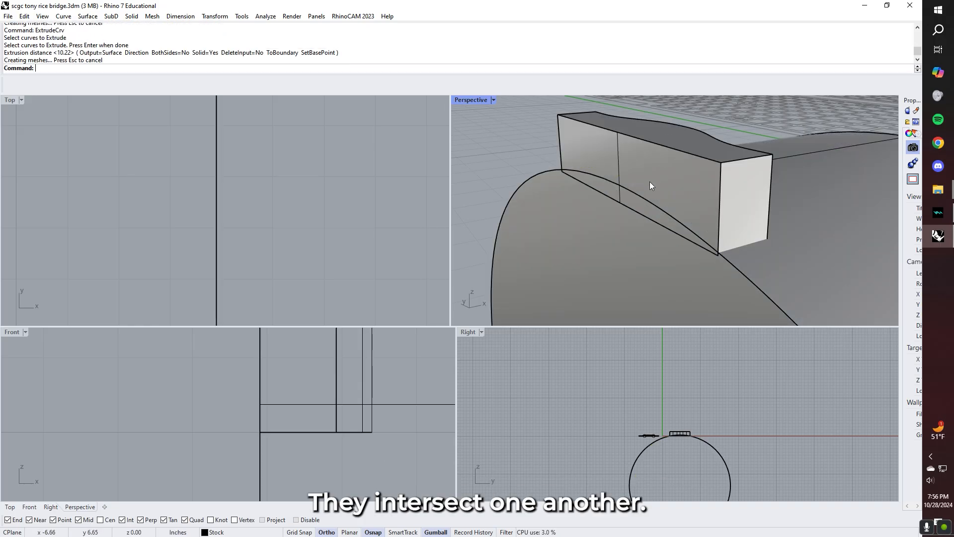
Trim the extruded bridge and cylinder against each other, leaving a bridge body with an arched top
left_click(668, 181)
left_click(621, 268, "shift")
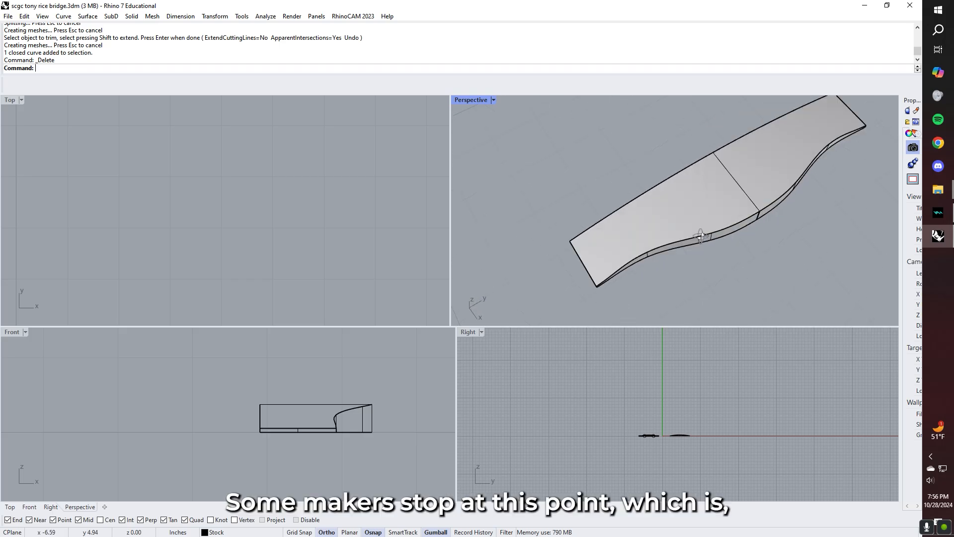
right_click_drag(693, 291, 565, 215)
right_click_drag(565, 215, 556, 206)
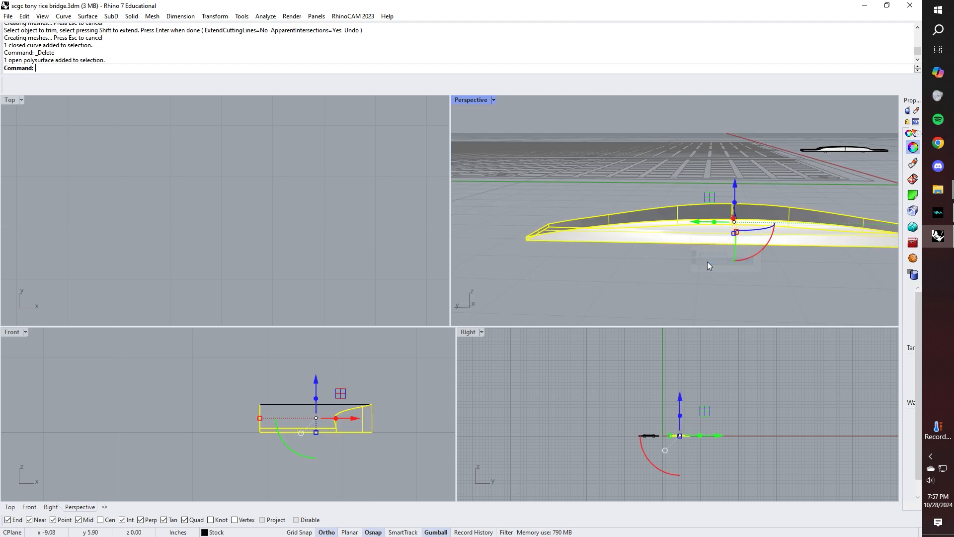
right_click_drag(612, 219, 645, 243)
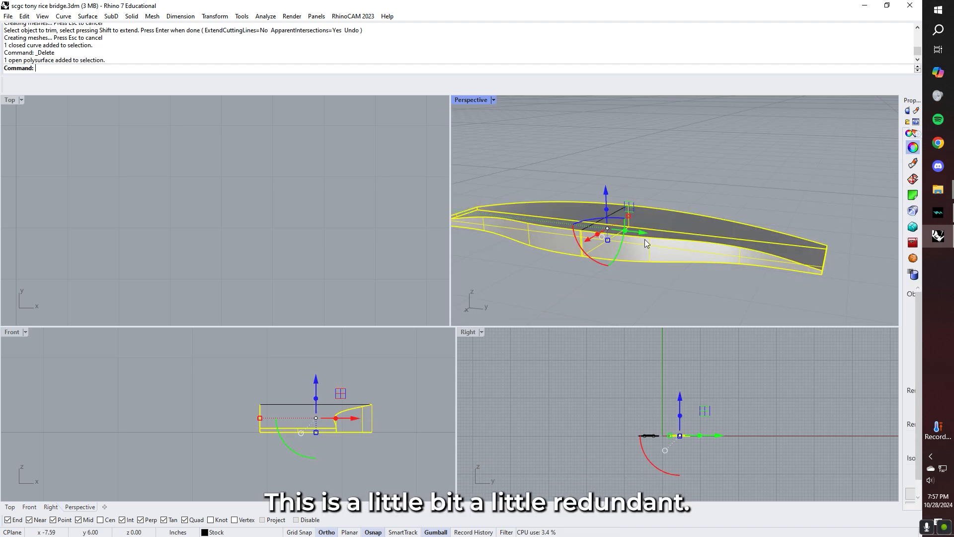
left_click(686, 177)
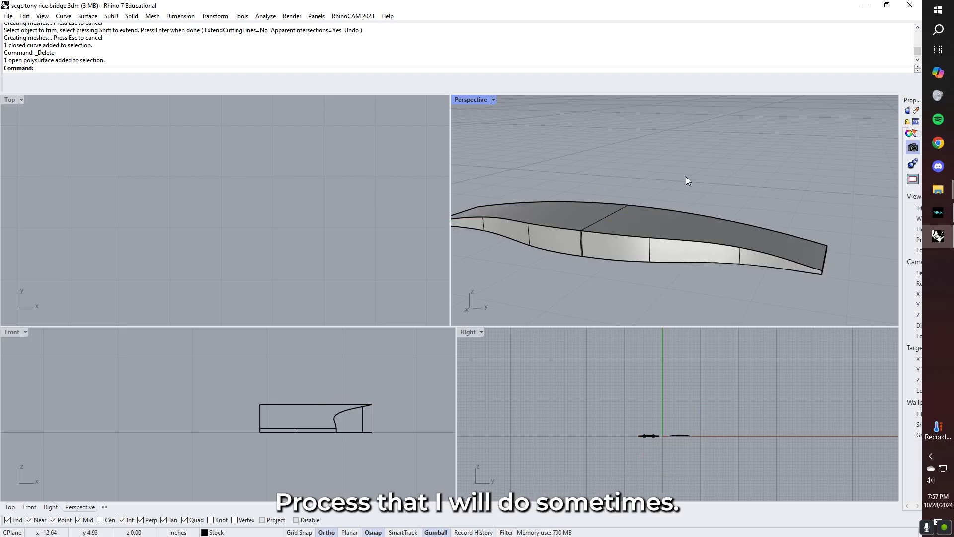
Undo the trimming and extrusions to return to the flat bridge curves and the circle
right_click_drag(685, 182, 625, 261)
scroll(638, 282, "up", 6)
scroll(639, 282, "down", 5)
key("ctrl+z")
key("ctrl+z")
key("ctrl+z")
Mirror the 1.49 in line about the bridge's centre to the opposite end of the outline
right_click_drag(650, 185, 592, 253)
left_click(611, 244)
type("Mirror")
key("Return")
left_click(606, 250)
left_click(604, 111)
Draw a straight line parallel to the bridge's end edges and move it across the outline at the 1.49 in line's inner end
type("Line")
key("Return")
scroll(520, 224, "down", 10)
right_click_drag(512, 228, 573, 239, "shift")
left_click(503, 160)
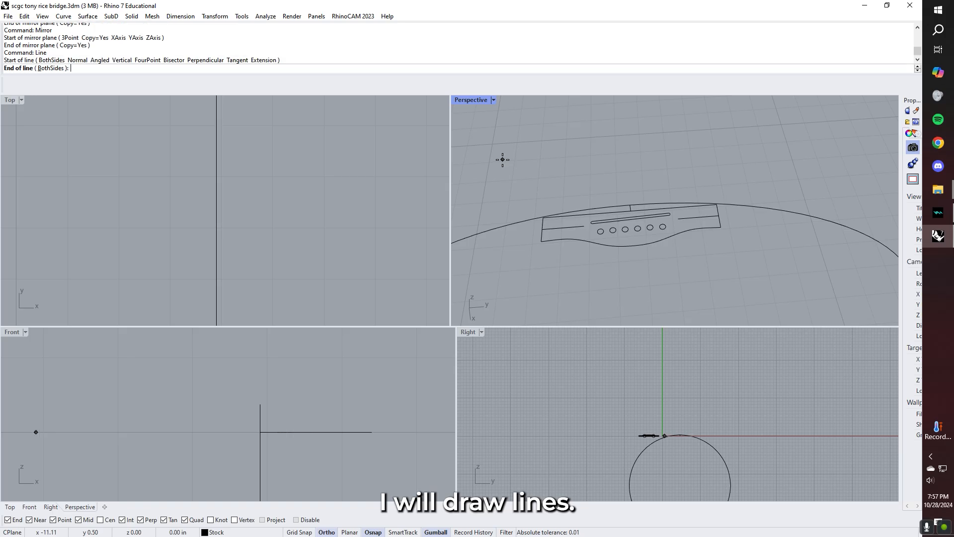
left_click(519, 293)
left_click(489, 257)
Delete the mirrored copy of the 1.49 in line at the opposite end of the bridge
left_click(692, 218)
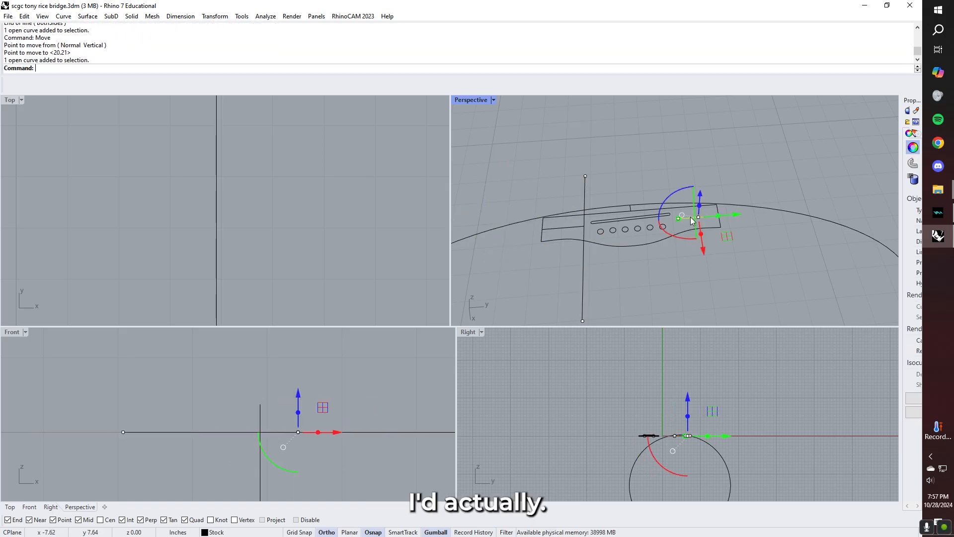
key("Delete")
scroll(568, 221, "up", 5)
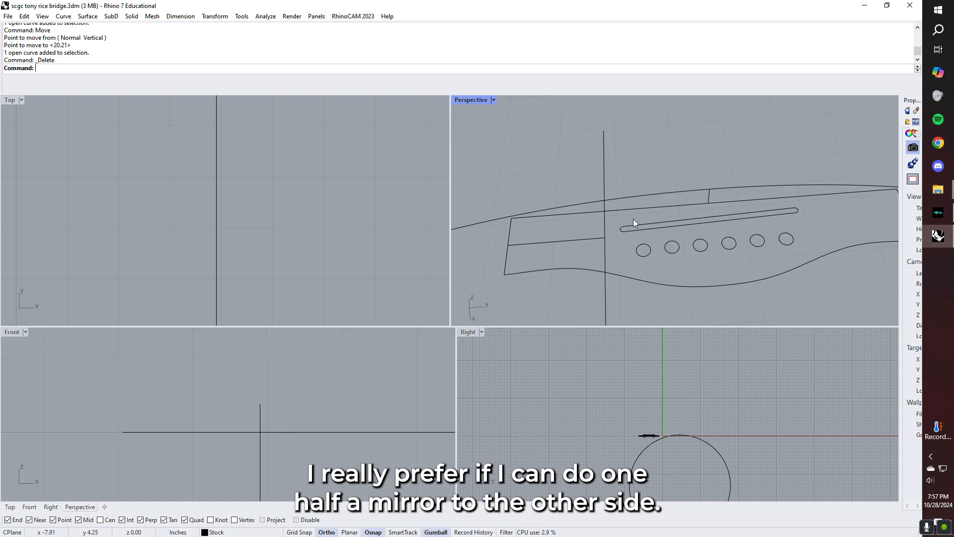
Trim the 16 in radius circle at the crossing line, removing the part over the bridge's end wing
scroll(330, 223, "down", 10)
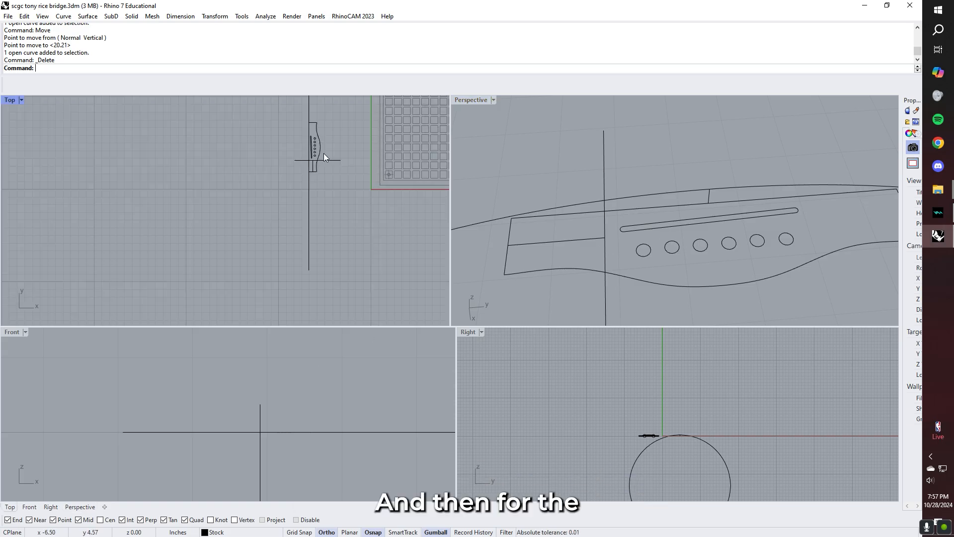
right_click_drag(326, 153, 320, 205)
scroll(320, 206, "up", 7)
left_click(309, 225)
right_click_drag(296, 271, 336, 256)
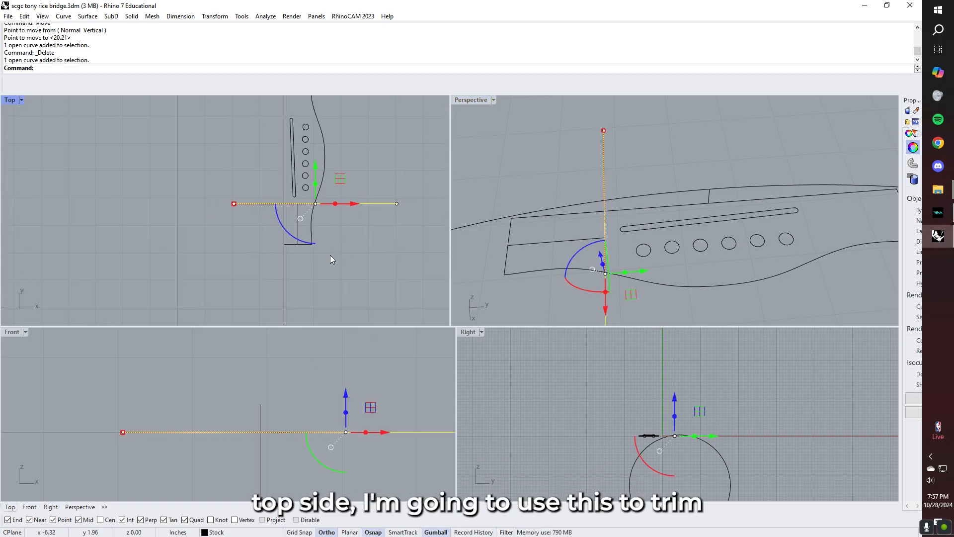
key("Return")
left_click(284, 279)
key("Return")
Try to move the crossing line from its intersection with the front edge up to the trimmed arc's end
right_click_drag(591, 184, 623, 160)
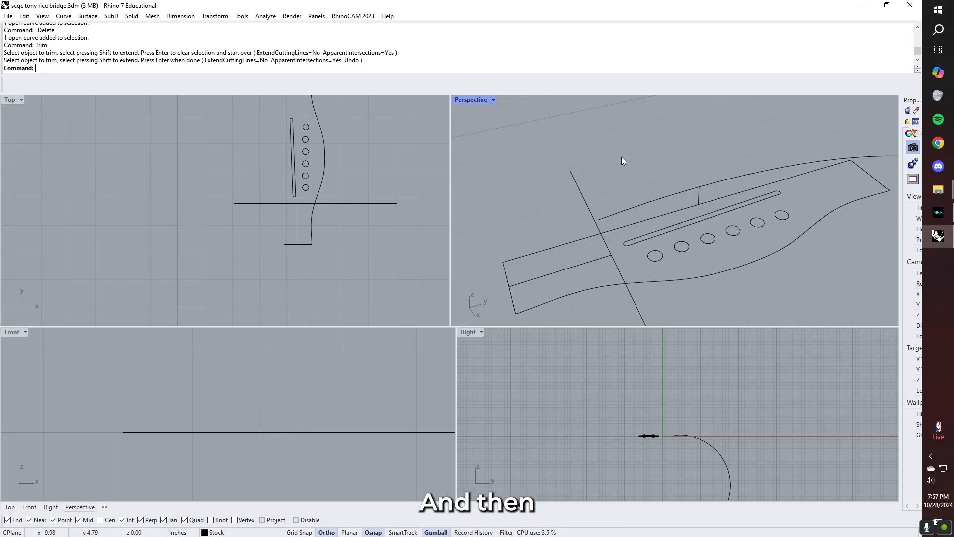
left_click(592, 214)
type("Mo")
key("Return")
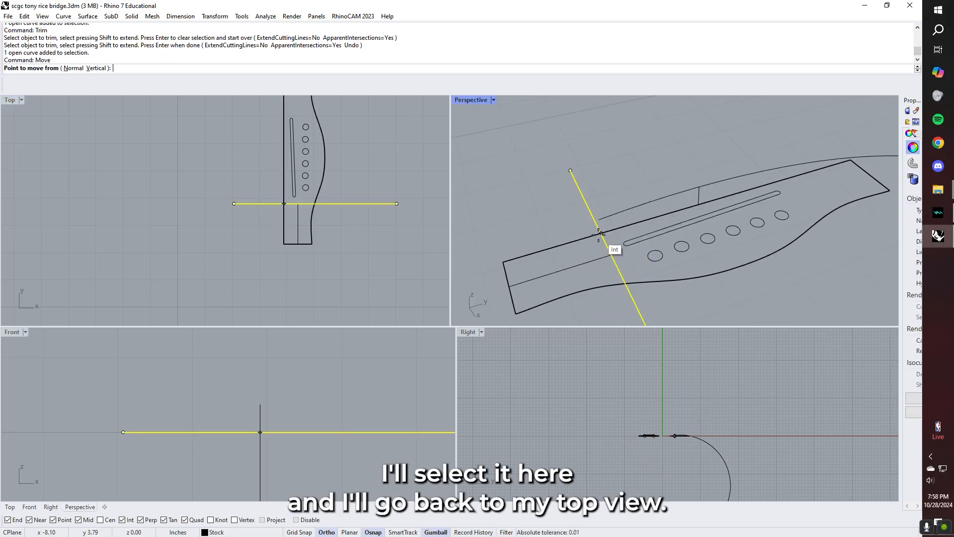
left_click(639, 310)
scroll(292, 207, "up", 6)
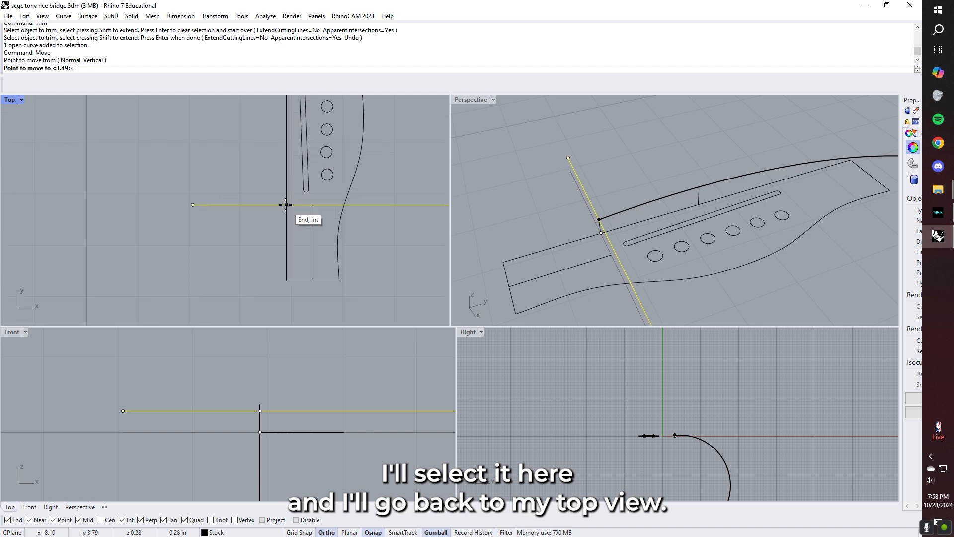
Draw a vertical line down from the trimmed arc's end and raise the crossing line to that end
scroll(292, 204, "up", 1)
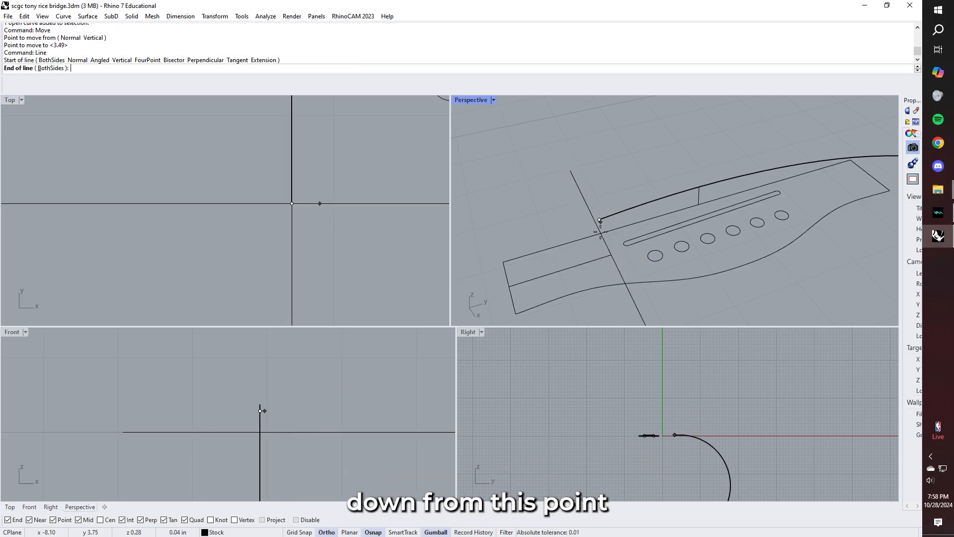
right_click_drag(571, 280, 619, 228)
left_click(619, 248)
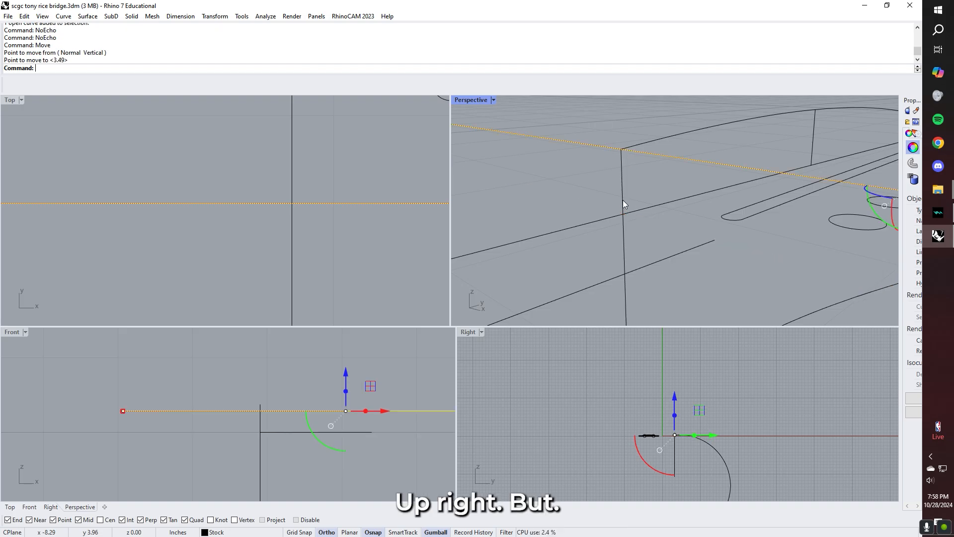
Undo the last move and vertical line, and move the crossing line from its front-edge intersection straight up to the arc's end
scroll(622, 200, "down", 8)
left_click(607, 145)
right_click_drag(607, 145, 633, 161)
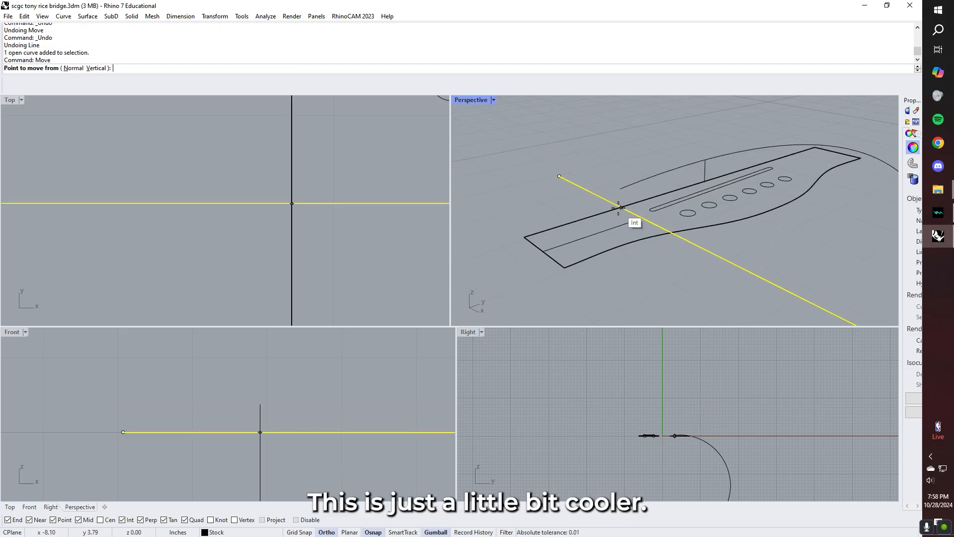
left_click(623, 209)
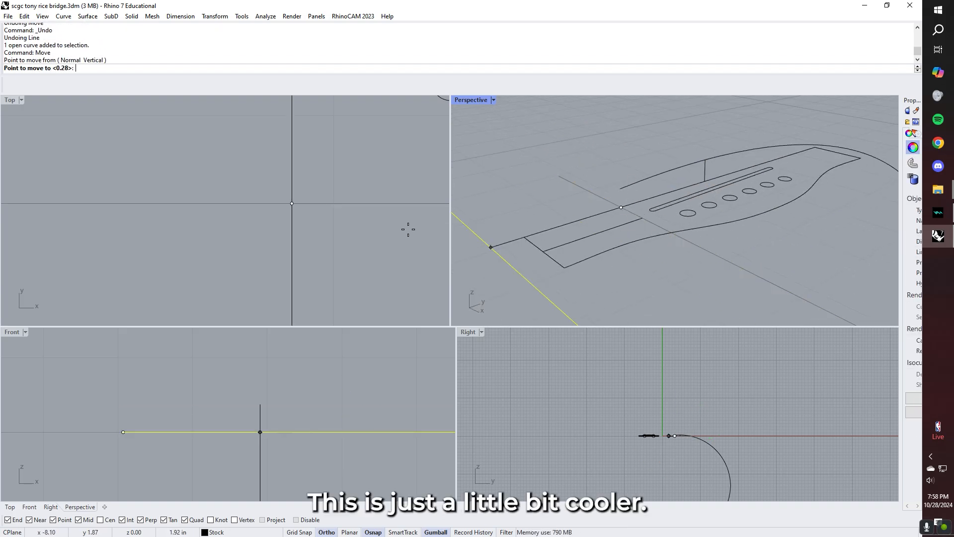
left_click(620, 189)
left_click(592, 197)
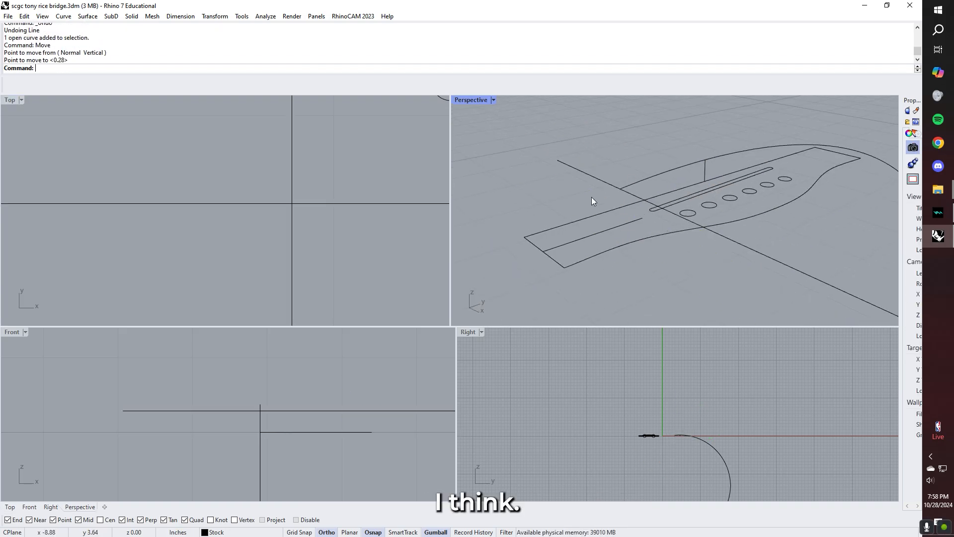
Mirror the crossing line about the bridge's centre to the opposite wing
scroll(608, 188, "down", 6)
right_click_drag(609, 189, 646, 197)
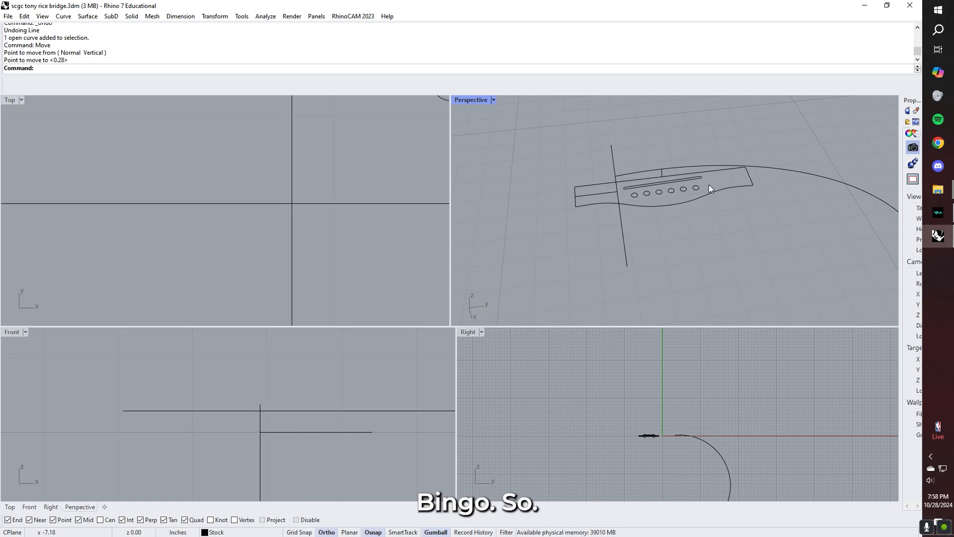
left_click(776, 169)
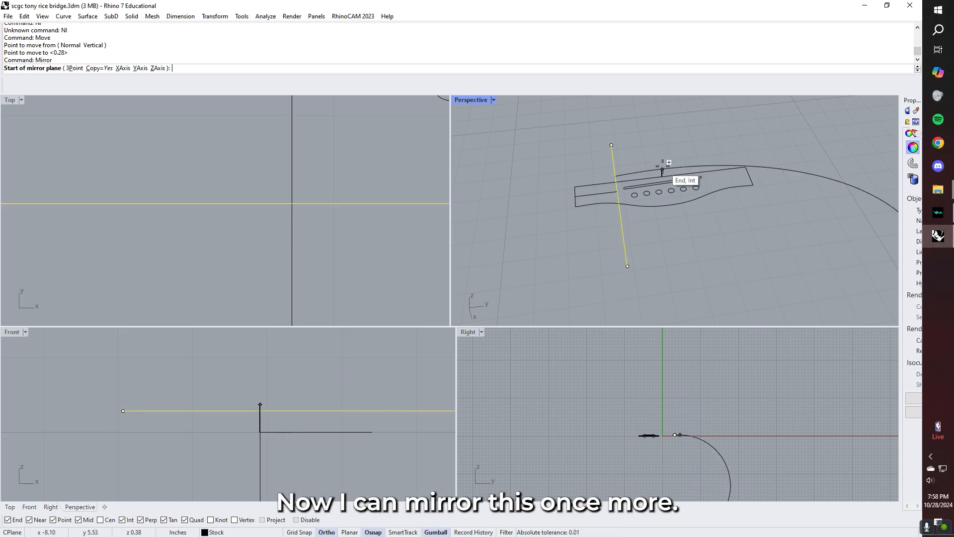
left_click(661, 174)
left_click(657, 144)
Trim the 16 in radius arc at the mirrored crossing line, removing the part beyond it
left_click(724, 214)
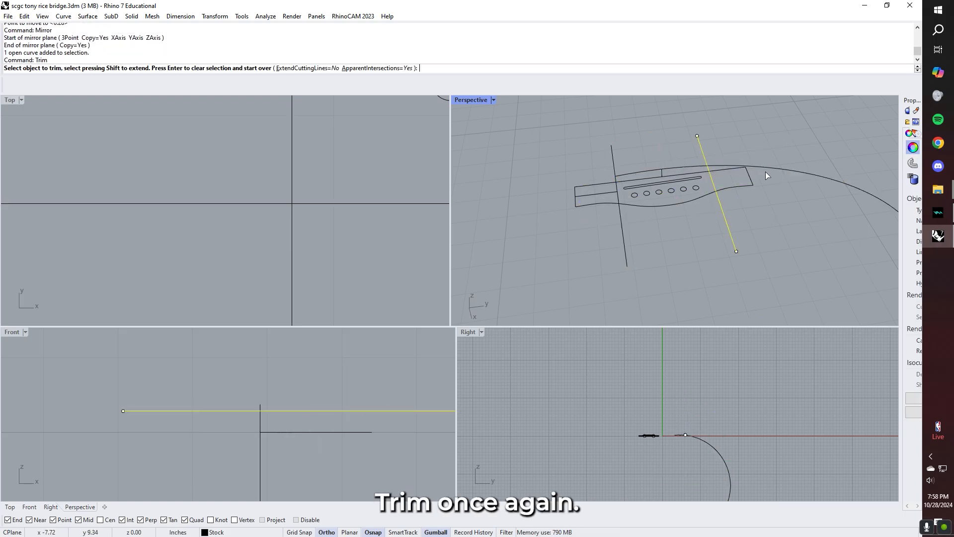
left_click(766, 169)
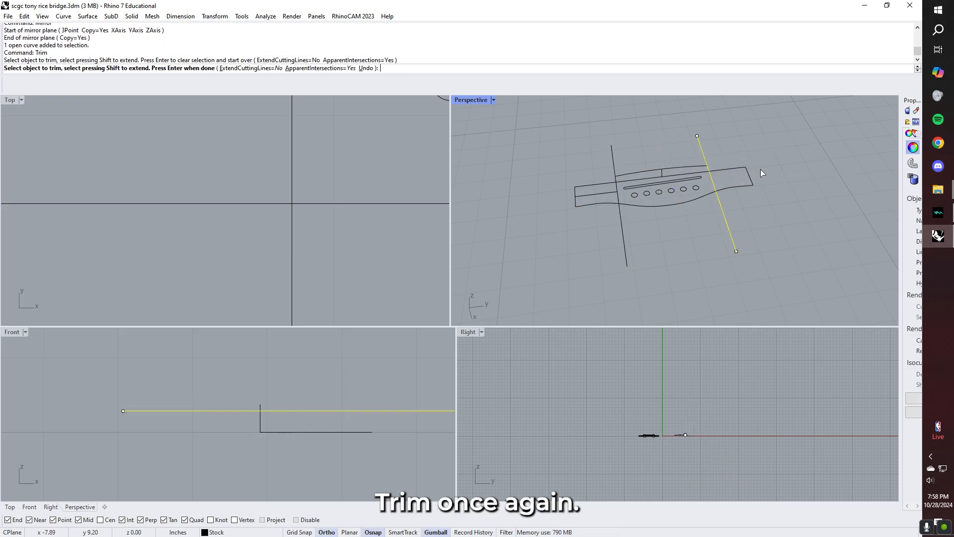
key("Return")
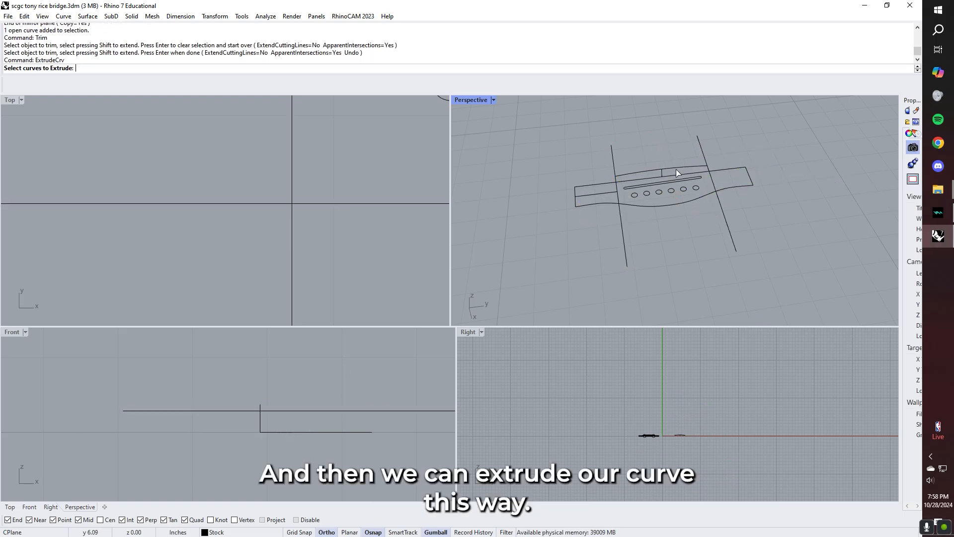
Extrude the trimmed arc horizontally across the bridge as a surface reaching past the outline's curved edge
left_click(676, 169)
key("Return")
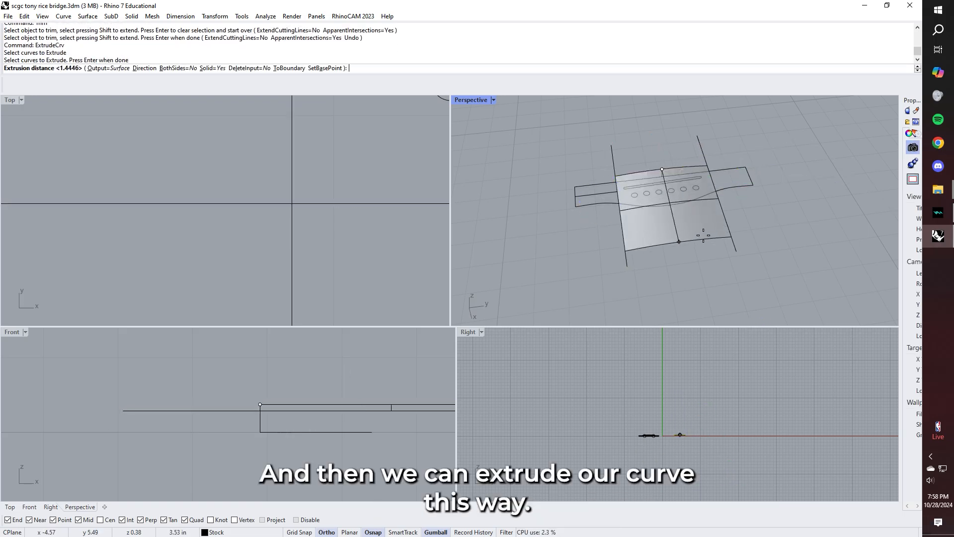
left_click(702, 236)
Delete the closed extrusion of the bridge outline around the arched surface and both crossing lines
right_click_drag(775, 210, 649, 214)
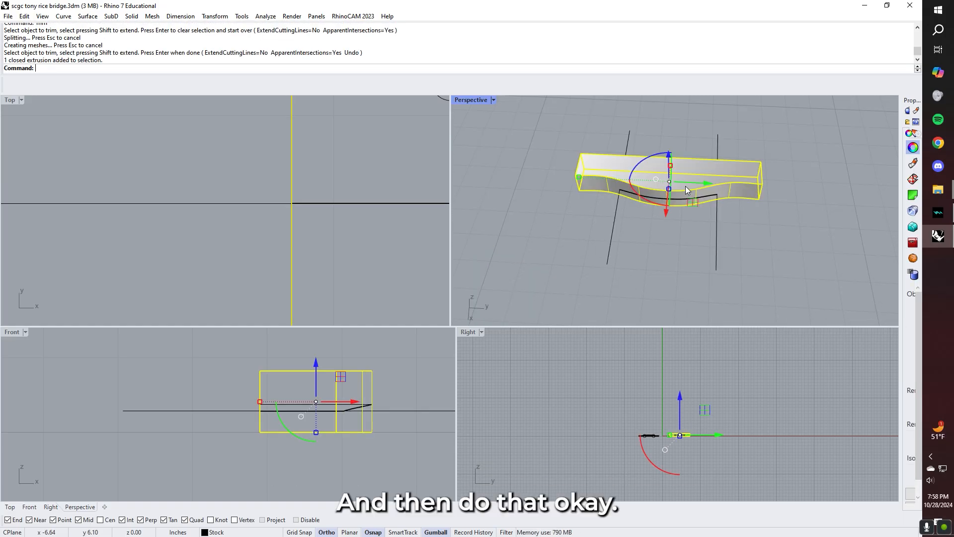
key("Delete")
right_click_drag(684, 215, 627, 236)
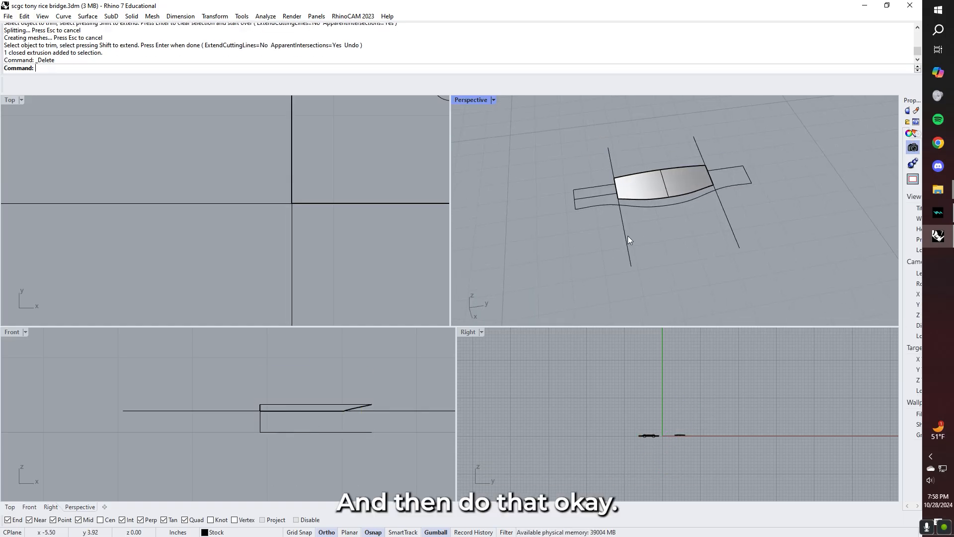
left_click(634, 237)
key("Delete")
left_click(728, 223)
key("Delete")
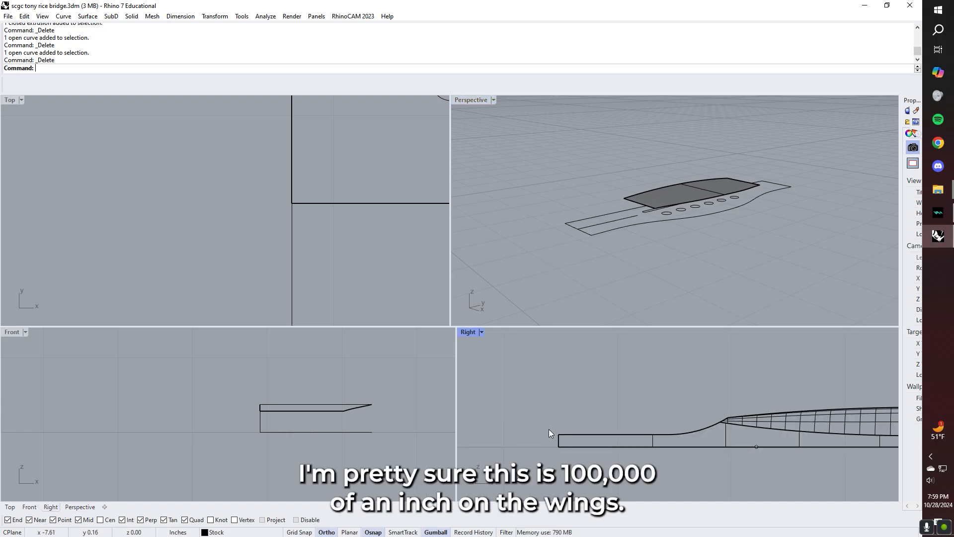
Measure the wing thickness at the end of the reference side profile with a vertical dimension
type("Dim")
key("Return")
left_click(560, 446)
left_click(558, 432)
scroll(559, 431, "down", 12)
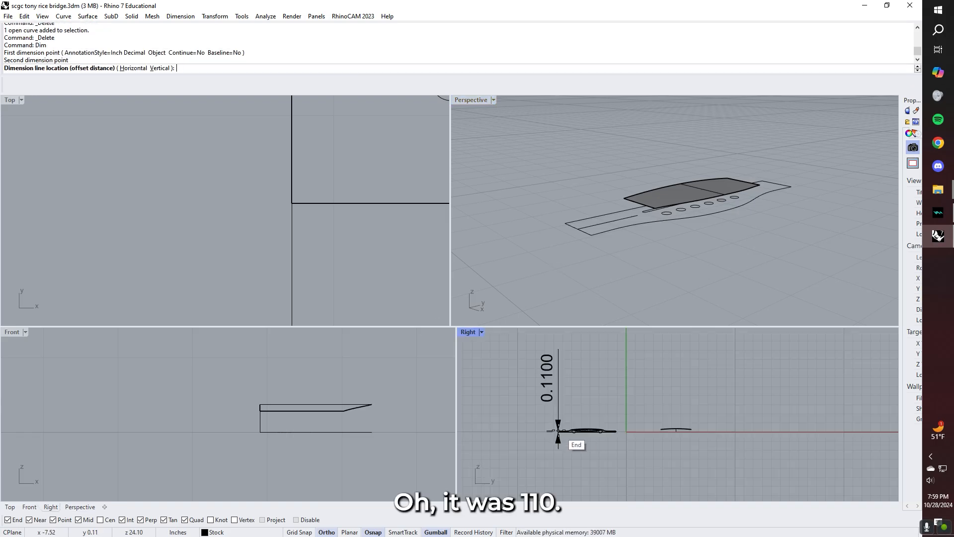
key("Escape")
Copy the closed bridge outline straight up by 0.110 in
scroll(591, 222, "up", 5)
scroll(581, 254, "down", 2)
left_click(573, 288)
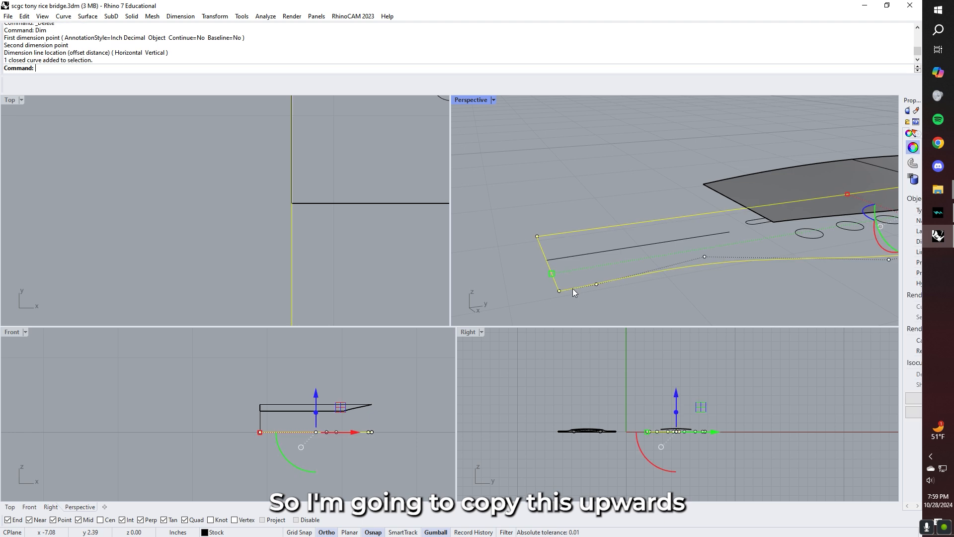
scroll(575, 292, "down", 3)
type("Copy")
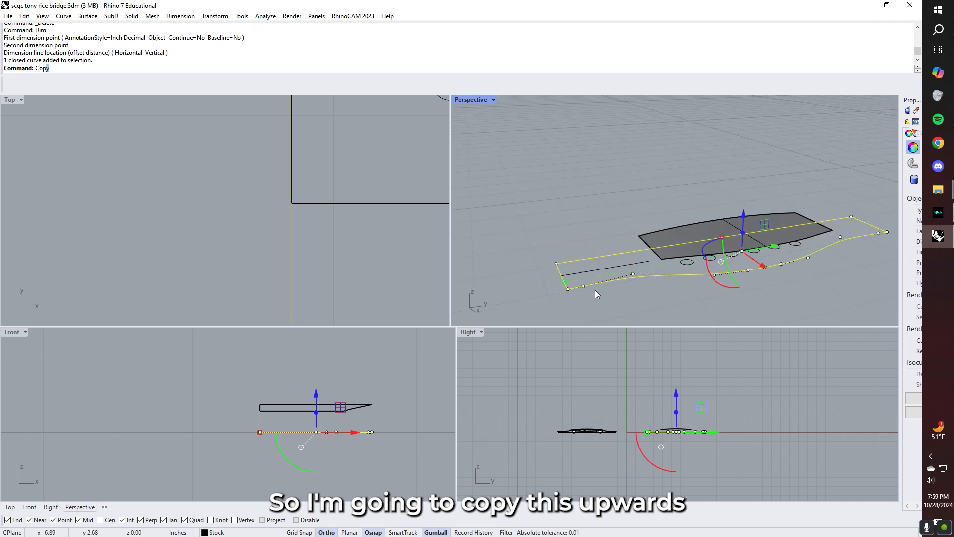
key("Return")
left_click(615, 395)
type(".11")
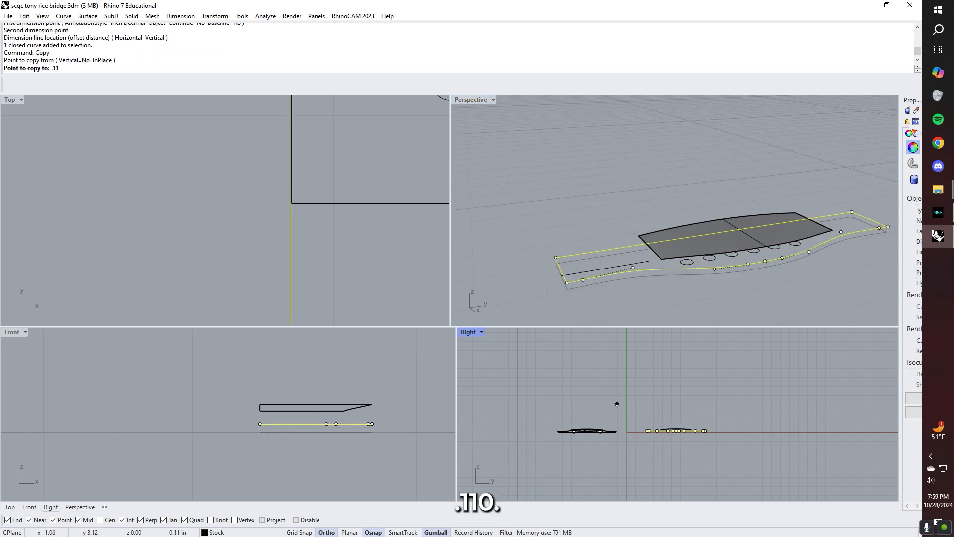
type("0")
key("Return")
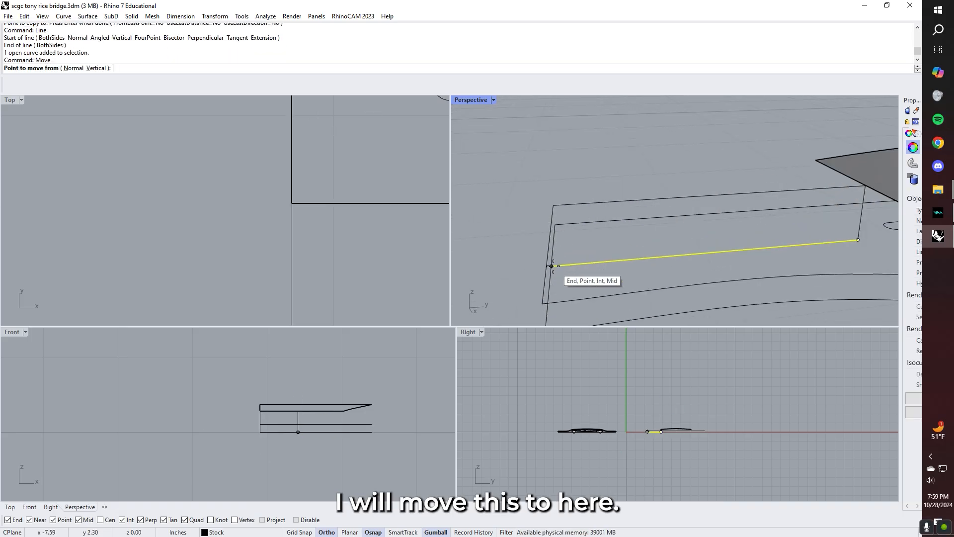
Move the wing's lengthwise line up to the raised outline and copy it up to the arched surface's end height
left_click(551, 265)
left_click(548, 254)
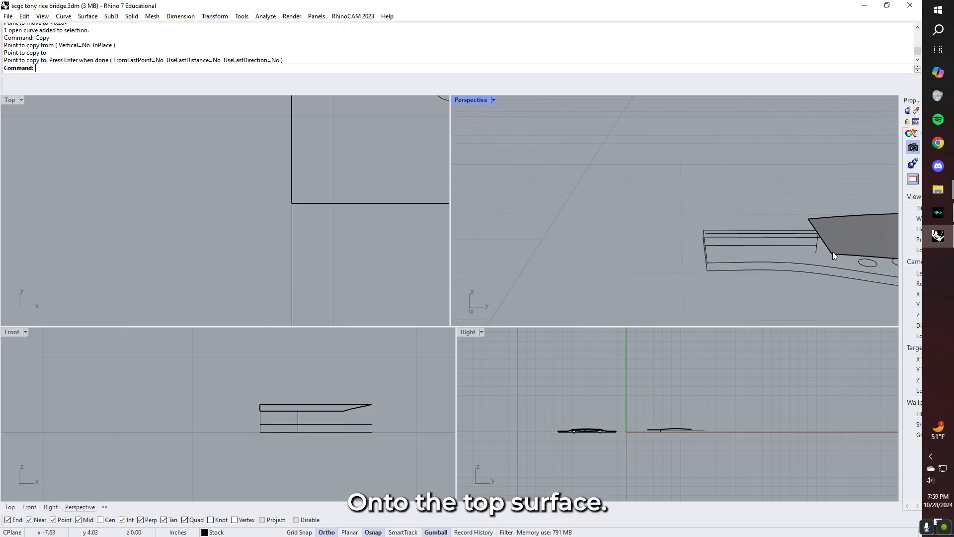
right_click_drag(833, 251, 753, 240)
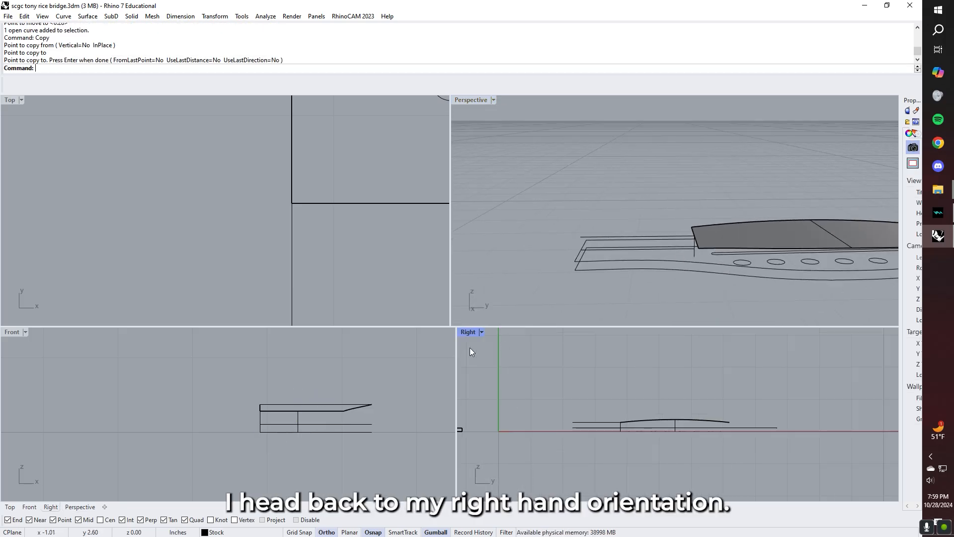
Maximize the Right view and draw a circle of radius 1 in above the bridge's wing
double_click(474, 333)
right_click_drag(495, 322, 626, 400)
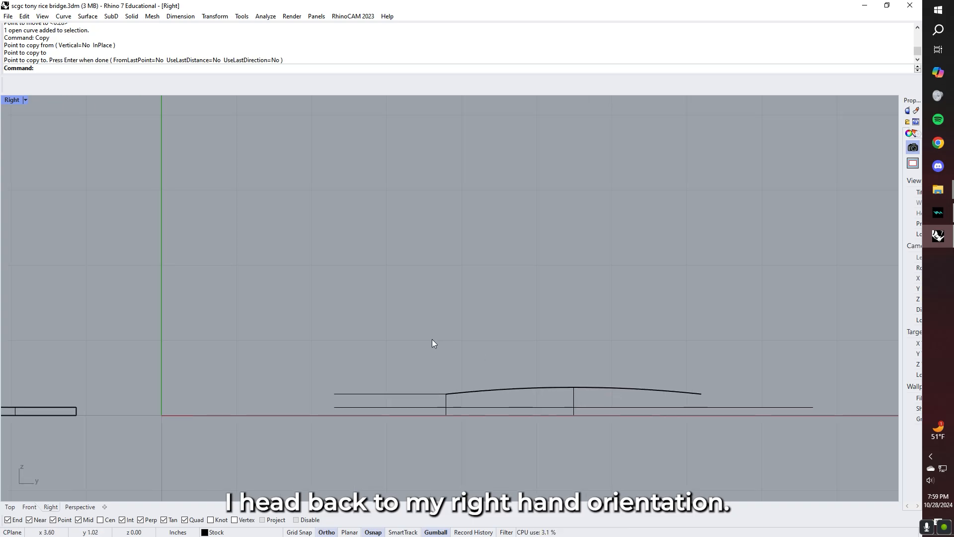
type("circle")
key("Return")
left_click(371, 226)
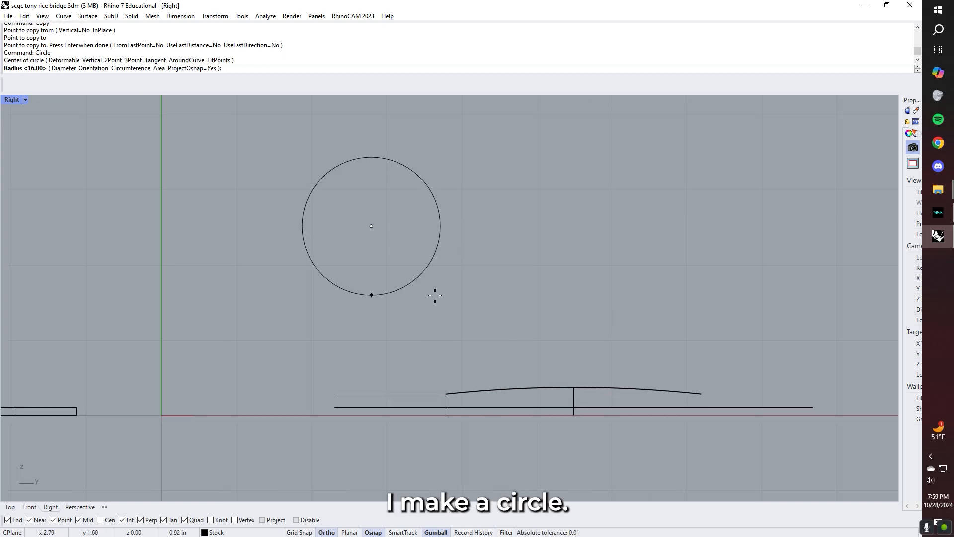
type("1")
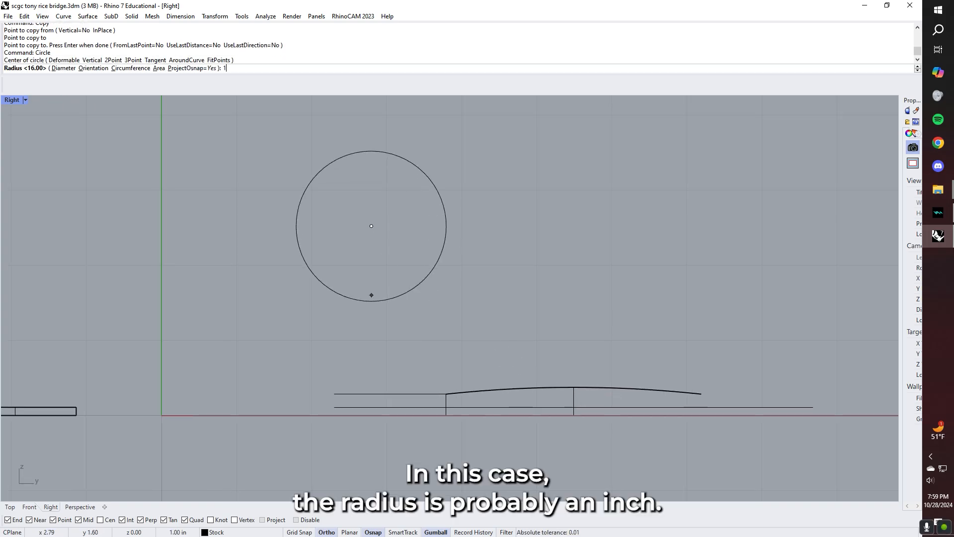
key("Return")
Move the 1 in radius circle, using its lowest quadrant point as the base point
left_click(427, 277)
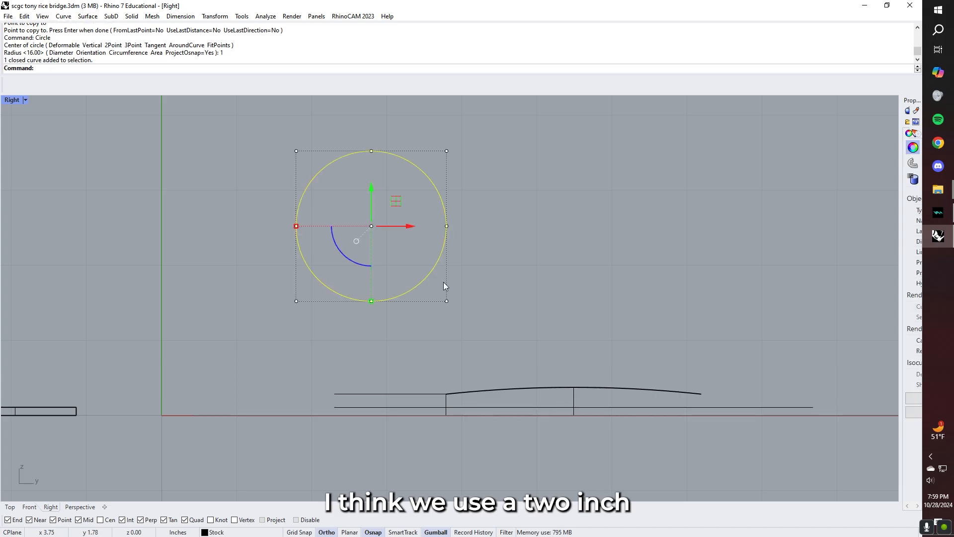
type("move")
key("Return")
left_click(371, 300)
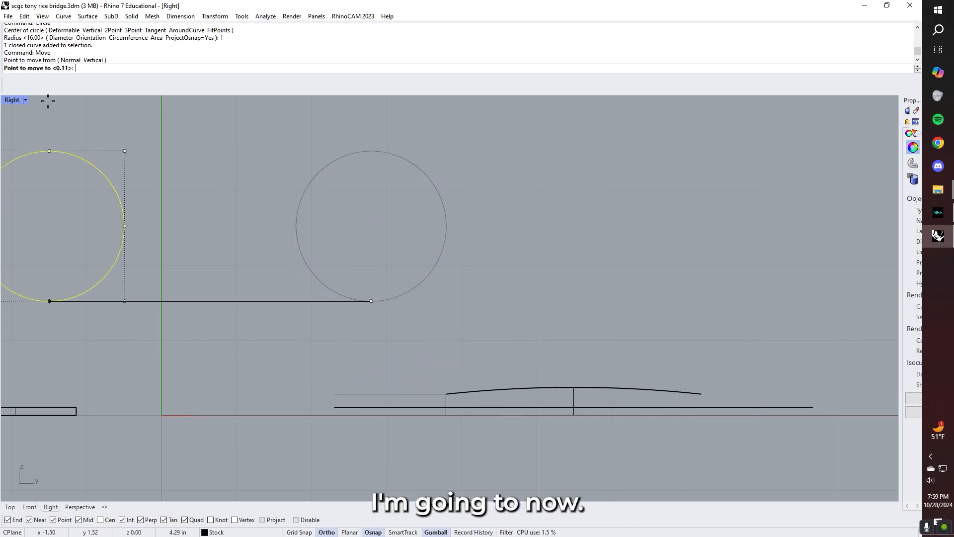
Move the radius 1 circle so its bottom point rests on the lower wing profile line of the bridge
double_click(15, 101)
double_click(465, 100)
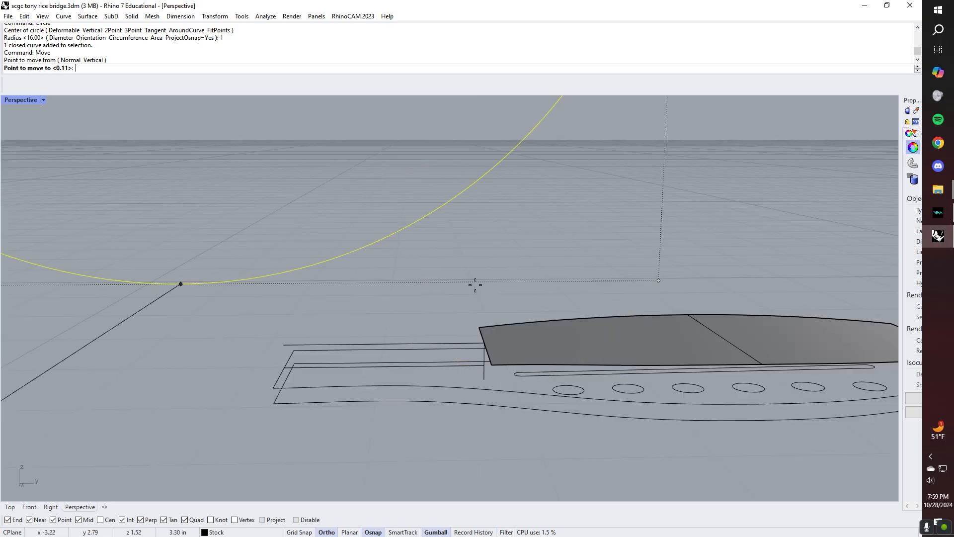
scroll(421, 333, "up", 2)
scroll(450, 343, "up", 5)
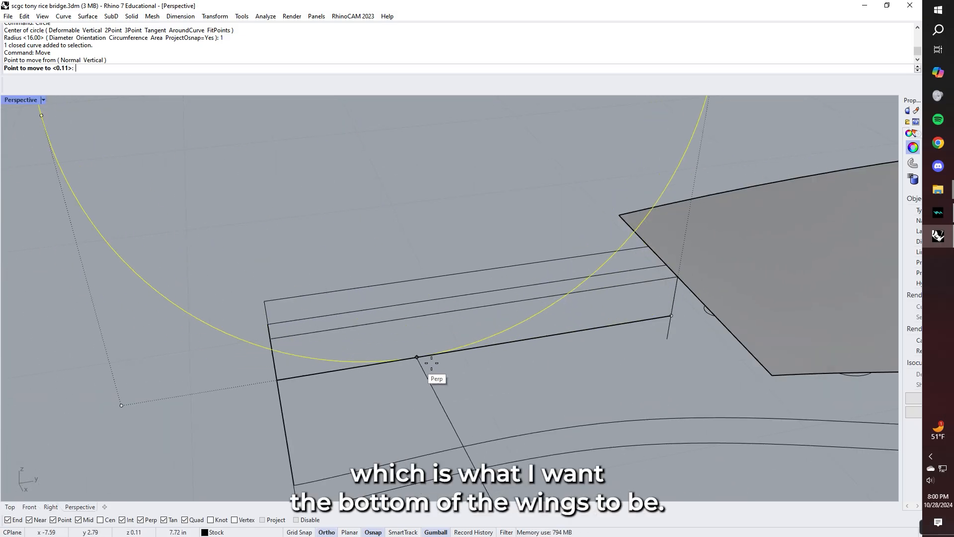
left_click(404, 359)
Move the circle from its intersection with the upper wing line to that line's end at the bridge's raised centre section
right_click_drag(405, 360, 438, 323)
right_click(440, 327)
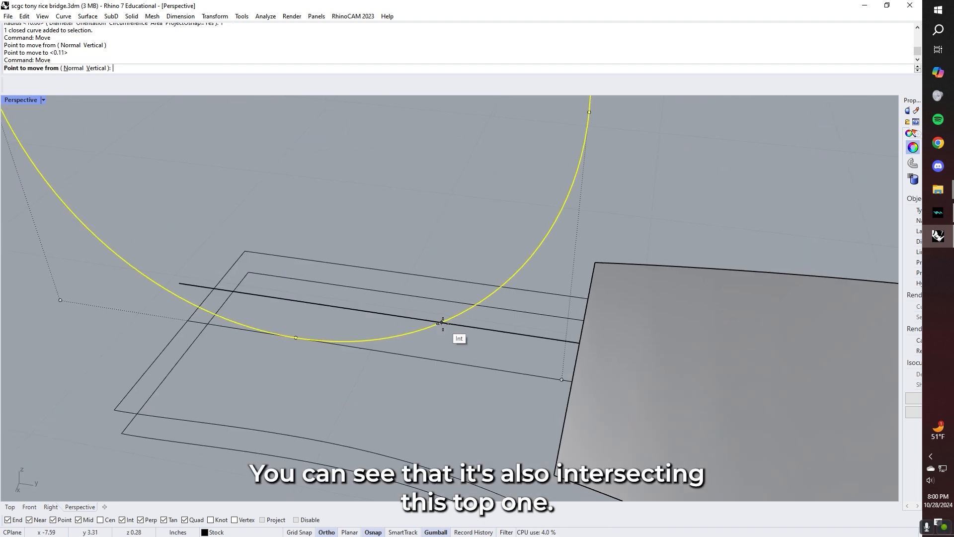
left_click(442, 322)
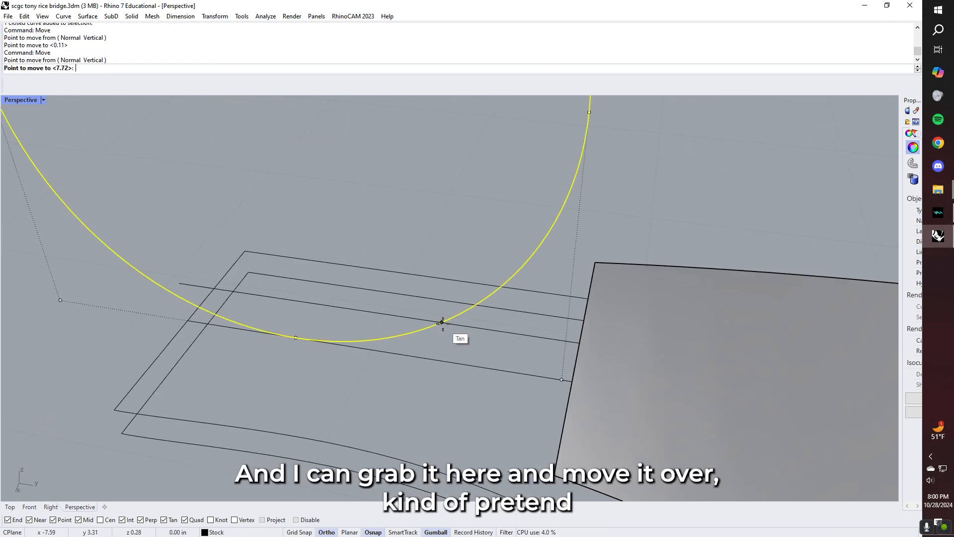
left_click(582, 348)
right_click_drag(580, 345, 458, 281)
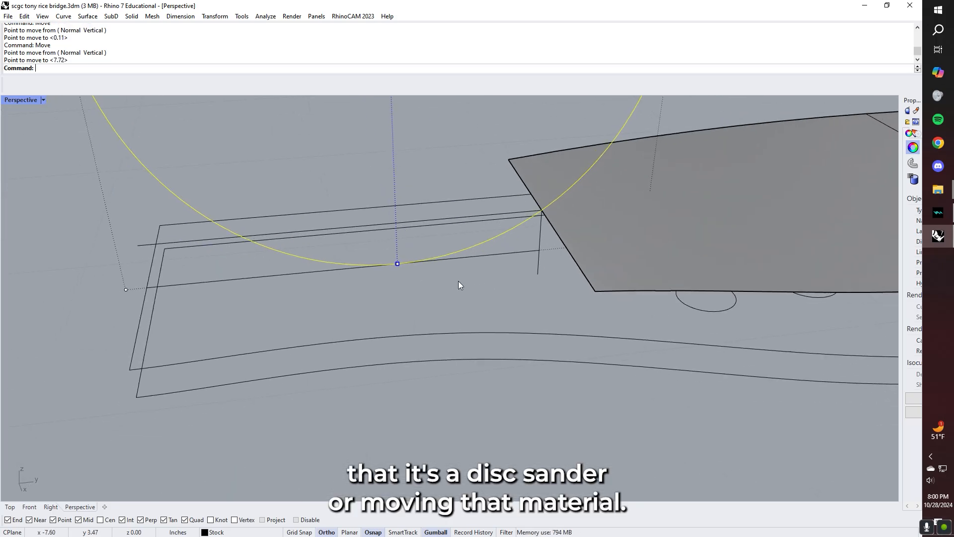
Delete the upper wing construction line that ends at the raised centre section
scroll(459, 281, "down", 5)
left_click(465, 294)
left_click(473, 262)
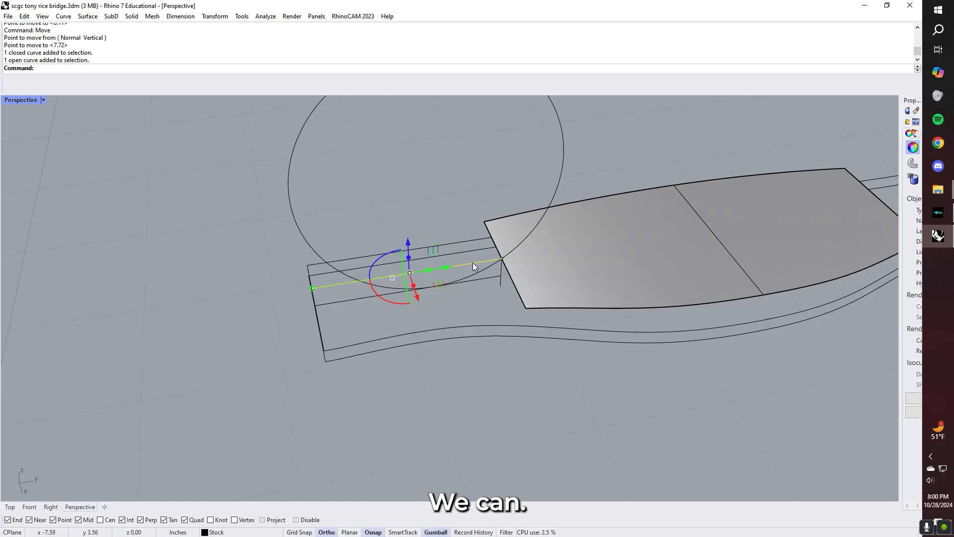
key("Delete")
Trim the circle with the short vertical line and the lower wing line, keeping only the transition arc
left_click(500, 281)
left_click(448, 284, "shift")
type("Trim")
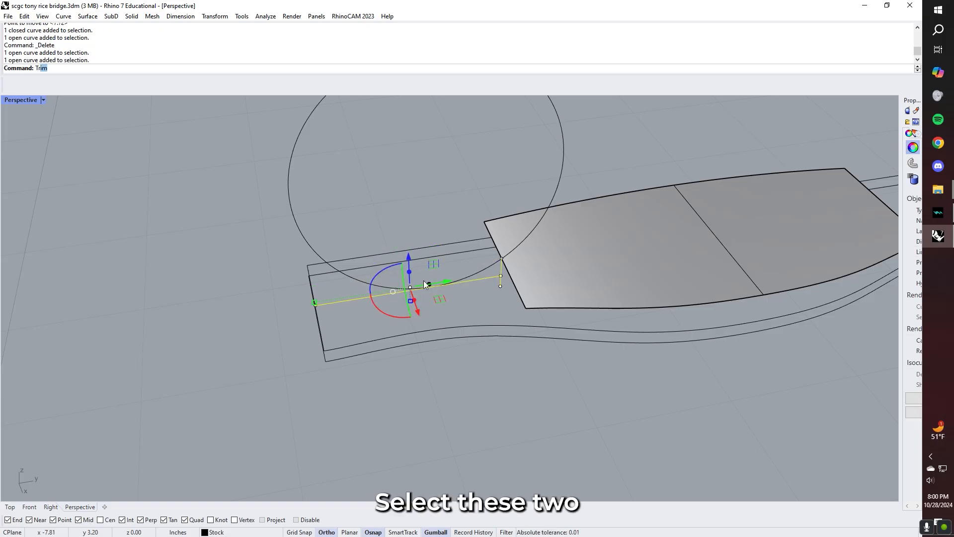
key("Return")
left_click(395, 288)
key("Return")
Trim the lower wing line back to the arc and delete the short vertical construction line
right_click_drag(484, 287, 466, 268)
left_click(466, 270)
key("Return")
left_click(478, 278)
key("Return")
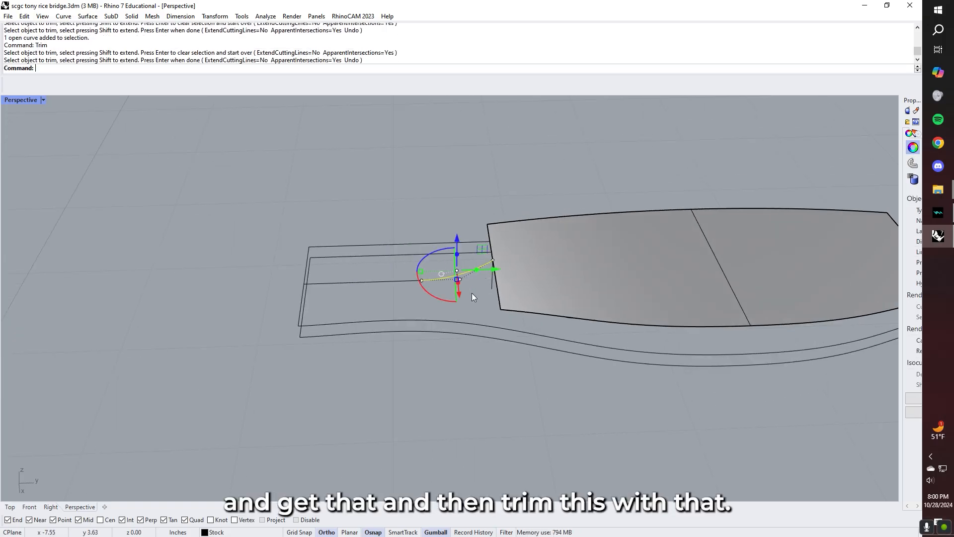
left_click(472, 293)
left_click(492, 283)
key("Delete")
Join the transition arc and the remaining wing line into one profile curve
right_click_drag(491, 283, 581, 290)
right_click_drag(581, 289, 599, 278)
left_click_drag(528, 278, 478, 234)
type("join")
key("Return")
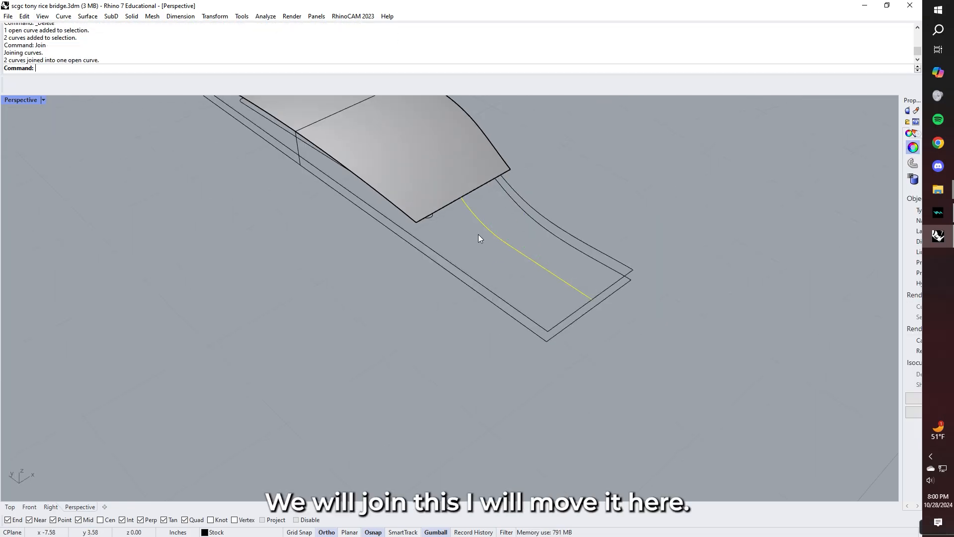
Move the joined wing profile from its upper end to the straight-side corner of the top surface's end edge
left_click(588, 190)
left_click(493, 229)
type("move")
key("Return")
left_click(462, 197)
left_click(416, 221)
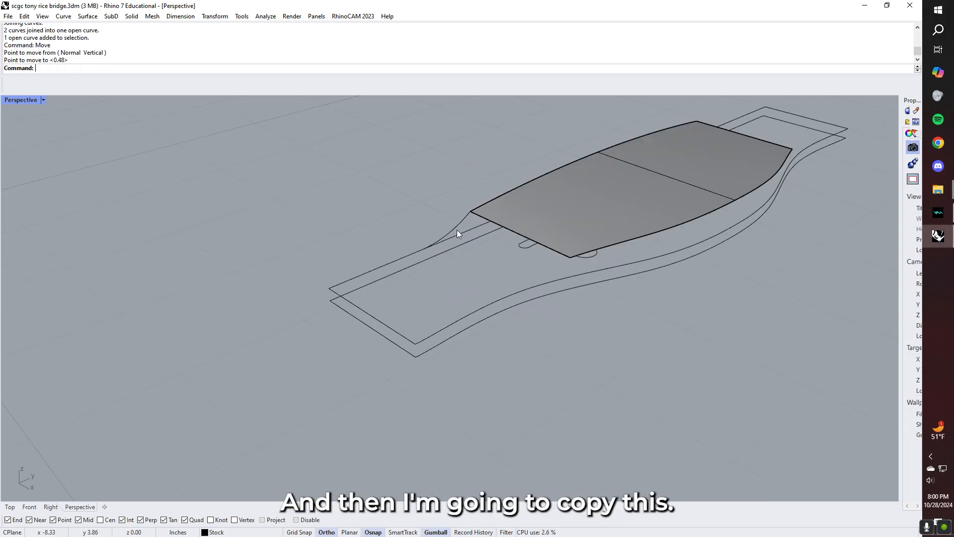
Draw a line from the top surface's end edge well past the curved side and copy the wing profile to its outer end
left_click(459, 225)
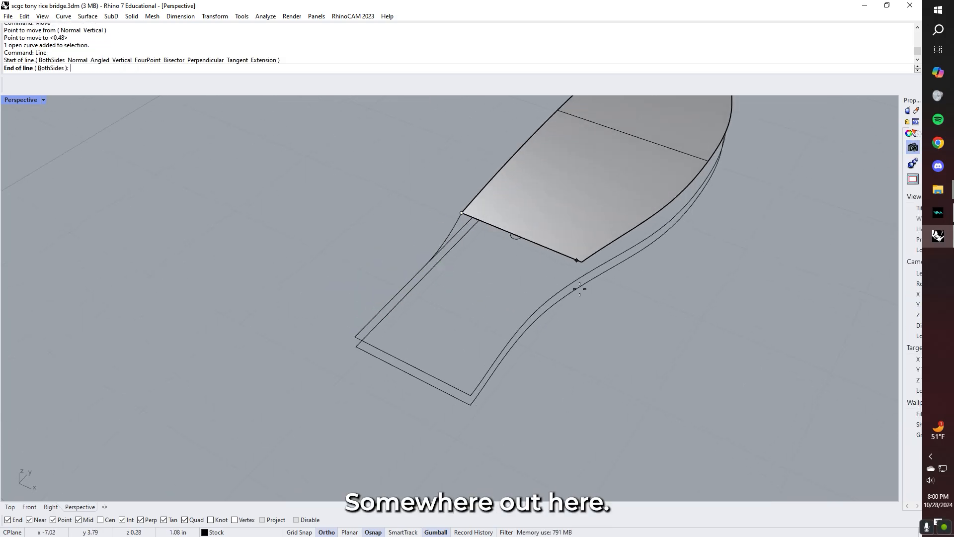
left_click(582, 262)
left_click(675, 300)
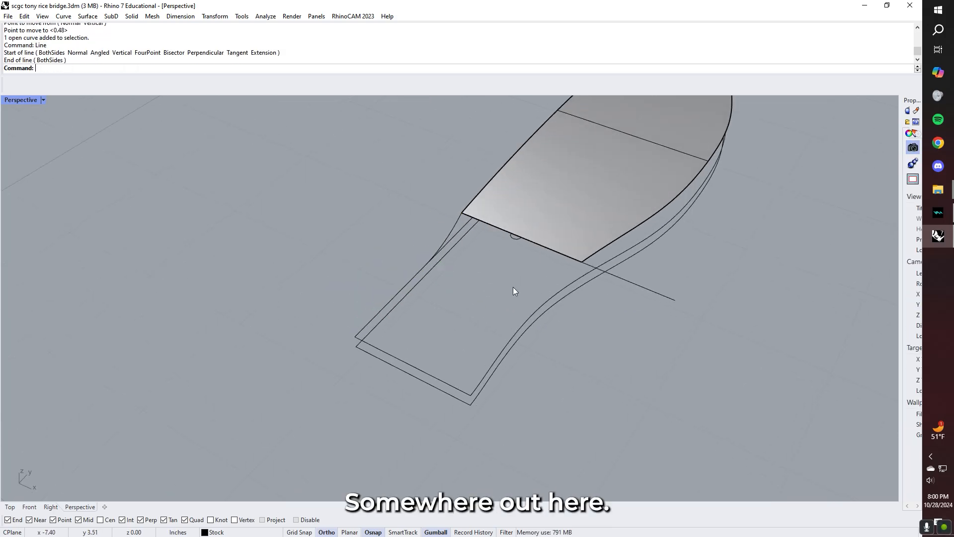
left_click(378, 283)
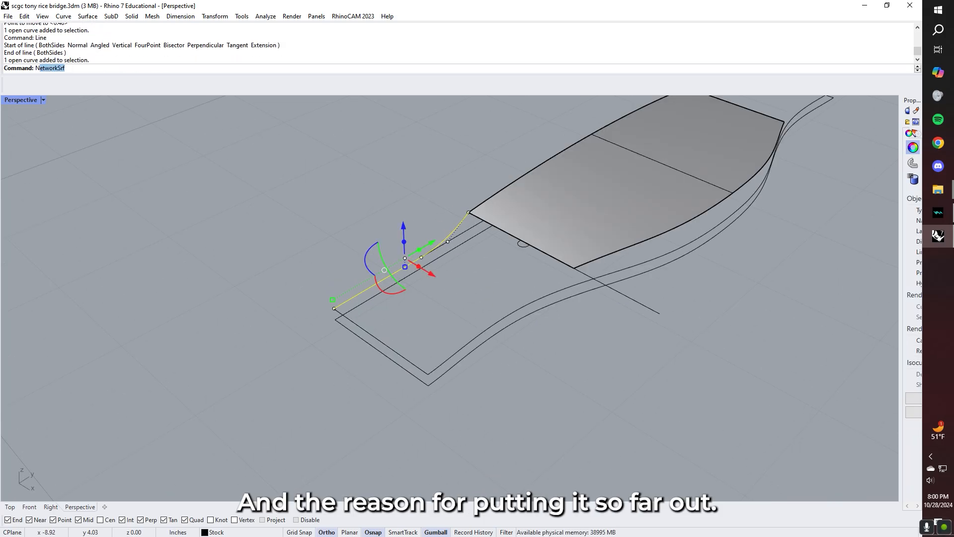
key("Escape")
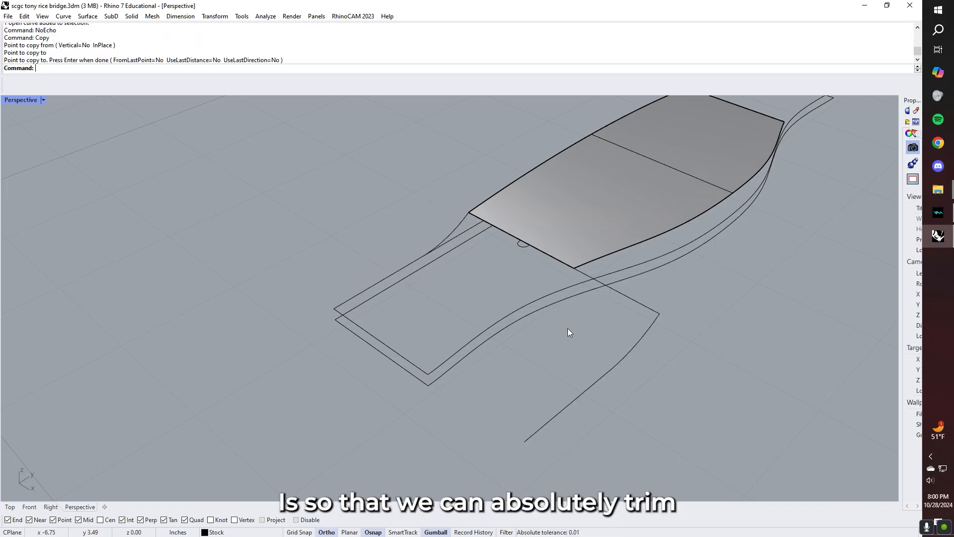
Draw a straight line from the copied profile's lower end across to the bridge's straight side
right_click_drag(570, 330, 433, 324)
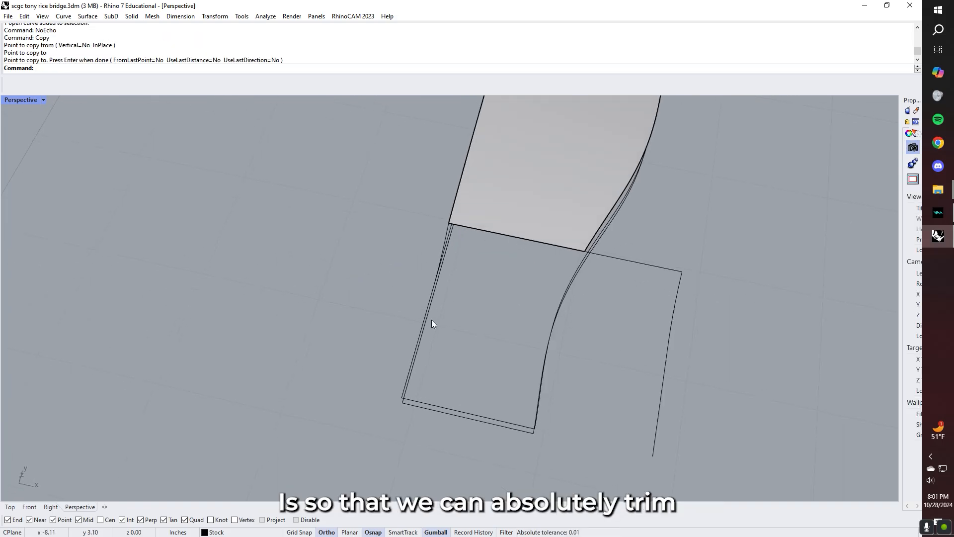
right_click_drag(550, 347, 425, 347)
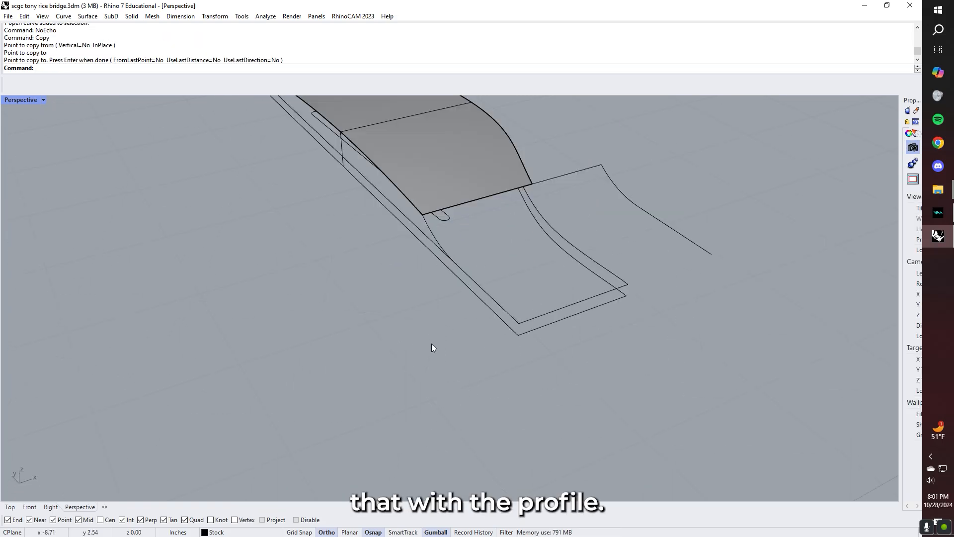
type("line")
key("Return")
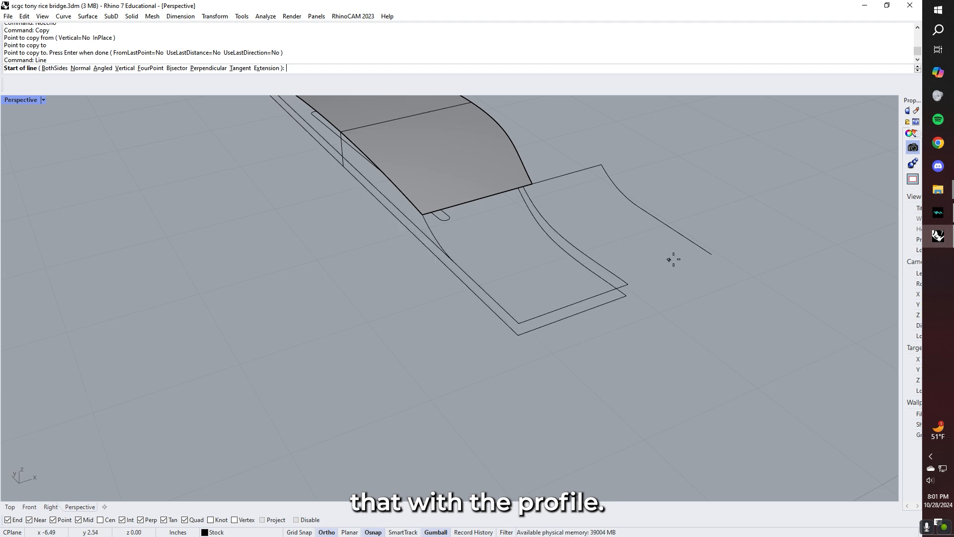
left_click(711, 255)
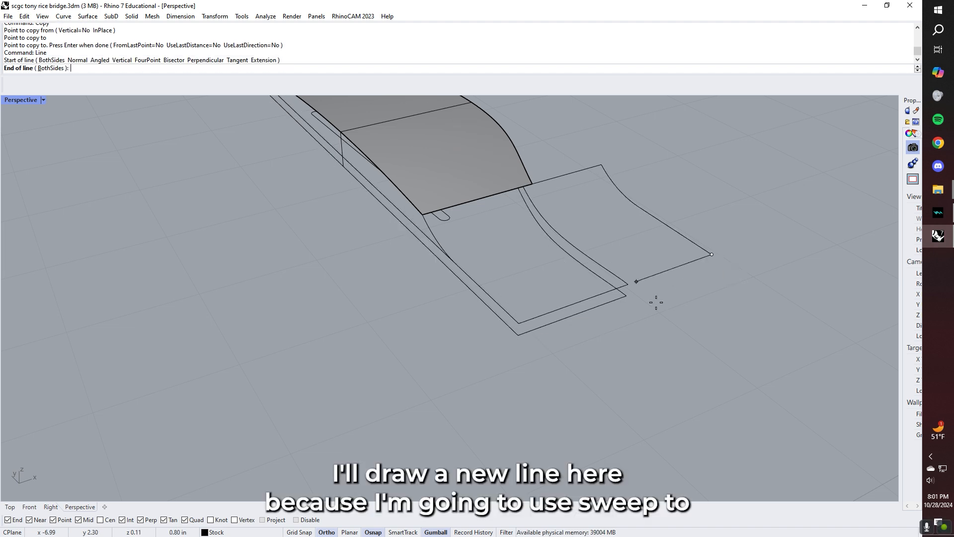
left_click(519, 334)
Create a two-rail sweep using the two crosswise lines as rails and both wing profiles as cross sections, leaving the cross sections unchanged
type("Sw")
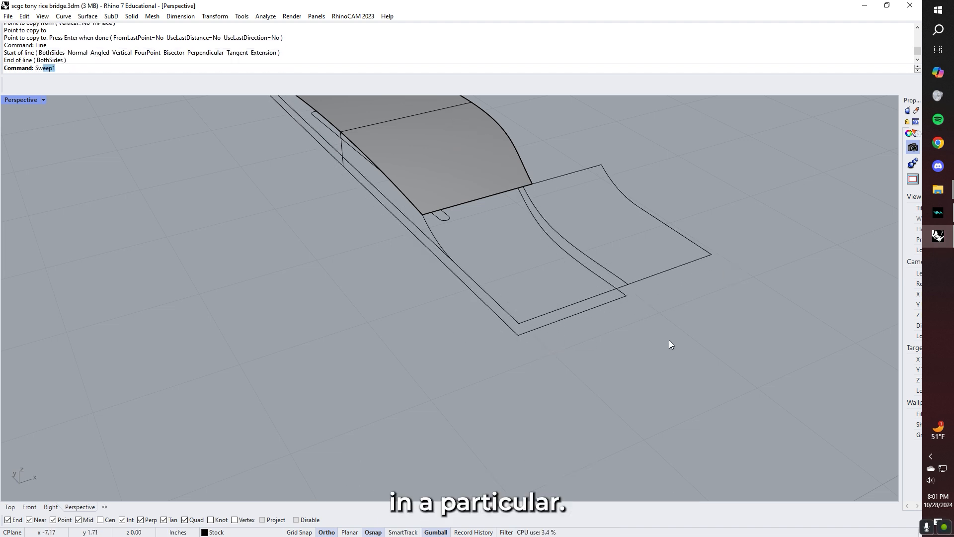
type("eep2")
key("Return")
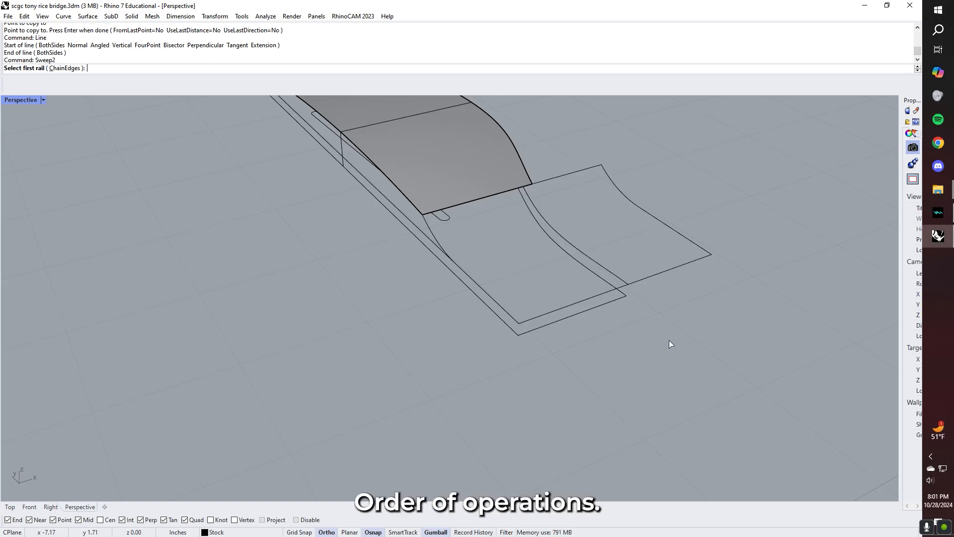
right_click_drag(568, 242, 466, 156)
left_click(462, 148)
left_click(603, 188)
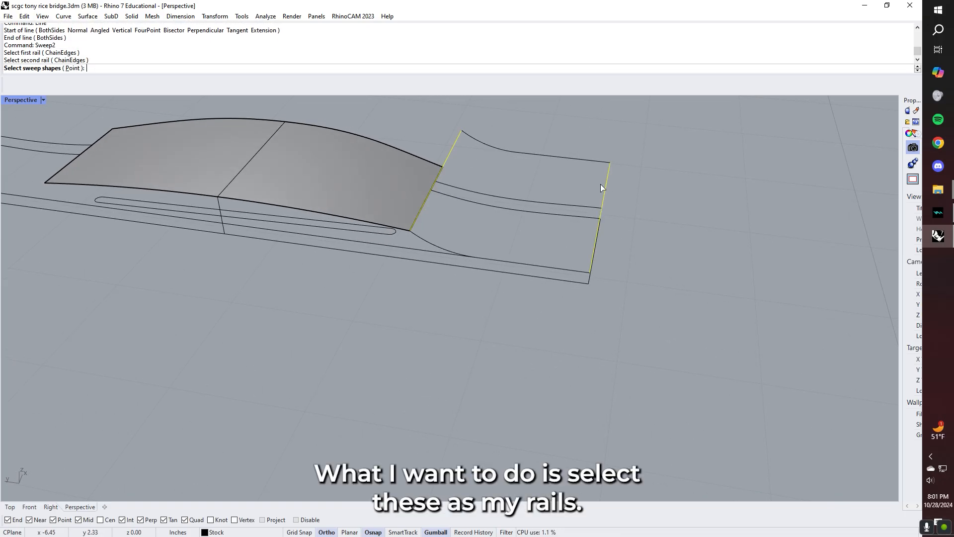
left_click(505, 150)
left_click(430, 240)
key("Return")
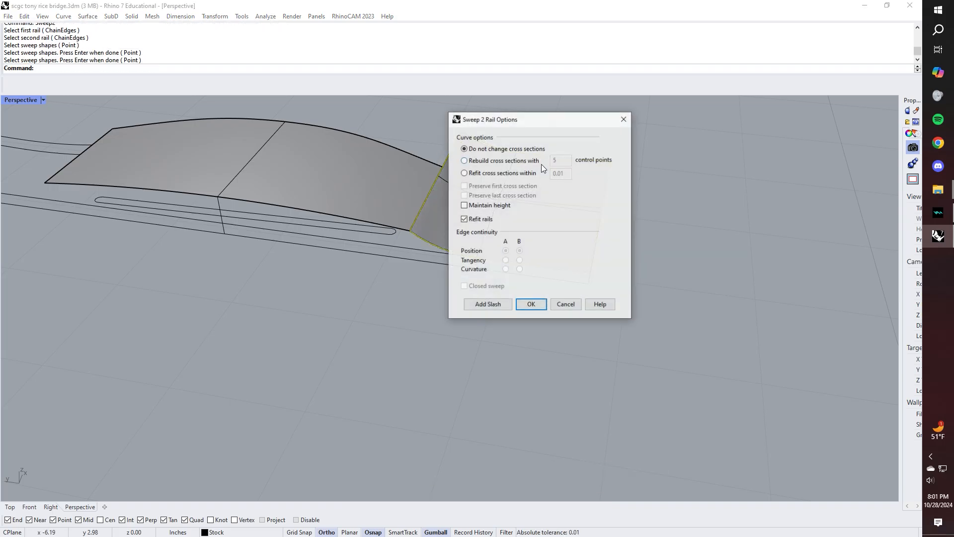
left_click(530, 305)
Try to explode the swept wing surface
right_click_drag(645, 230, 491, 263)
left_click(491, 272)
right_click_drag(706, 234, 506, 235)
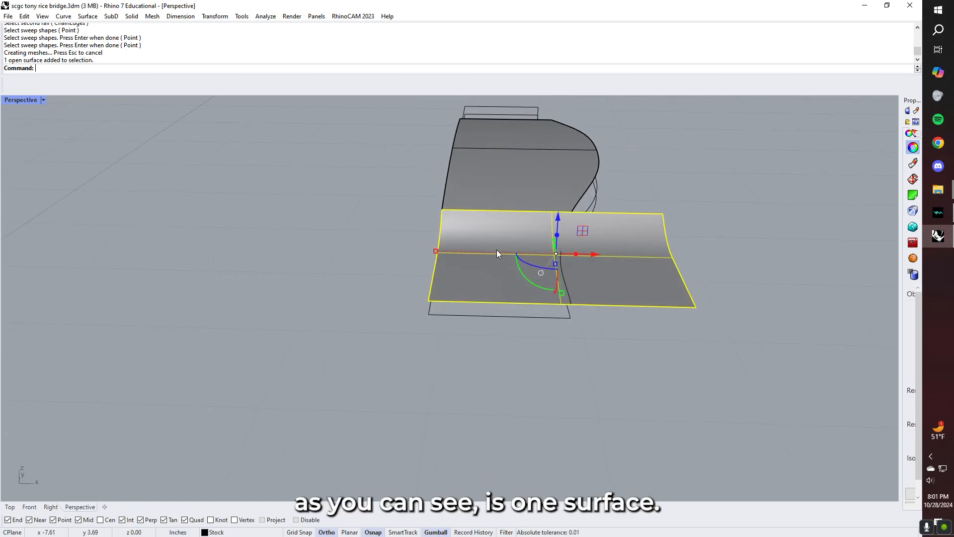
type("Explode")
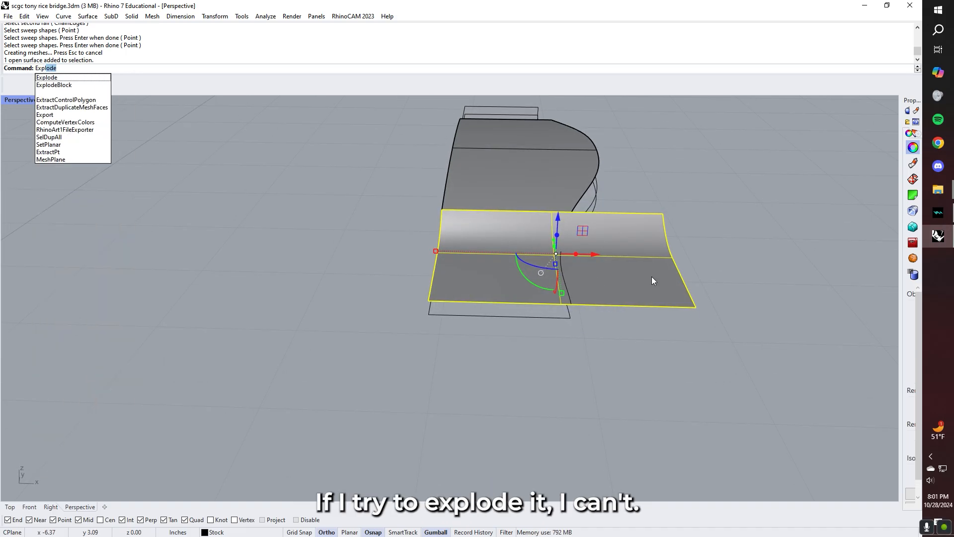
key("Return")
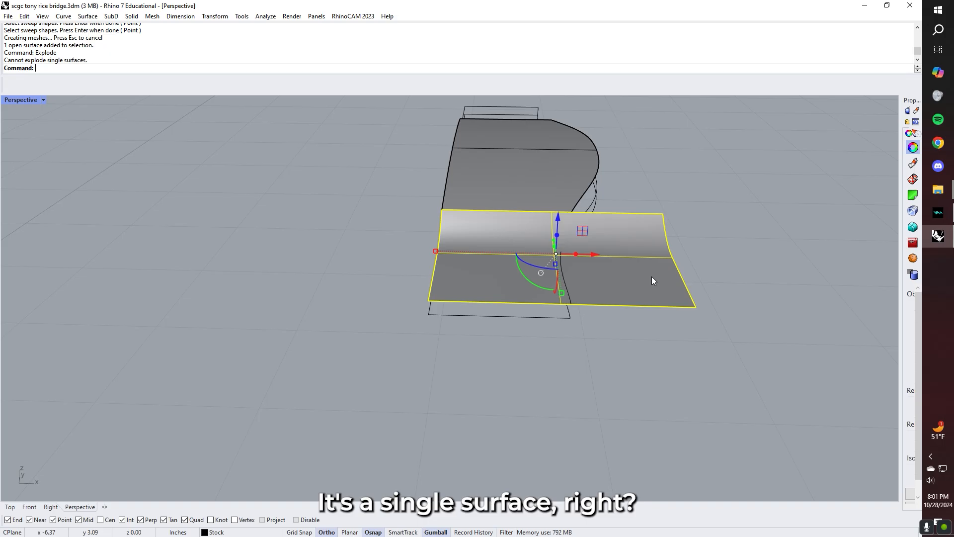
Extrude the closed bridge outline upward into a solid and trim the overhanging swept wing surface with it
left_click(745, 254)
left_click(670, 268)
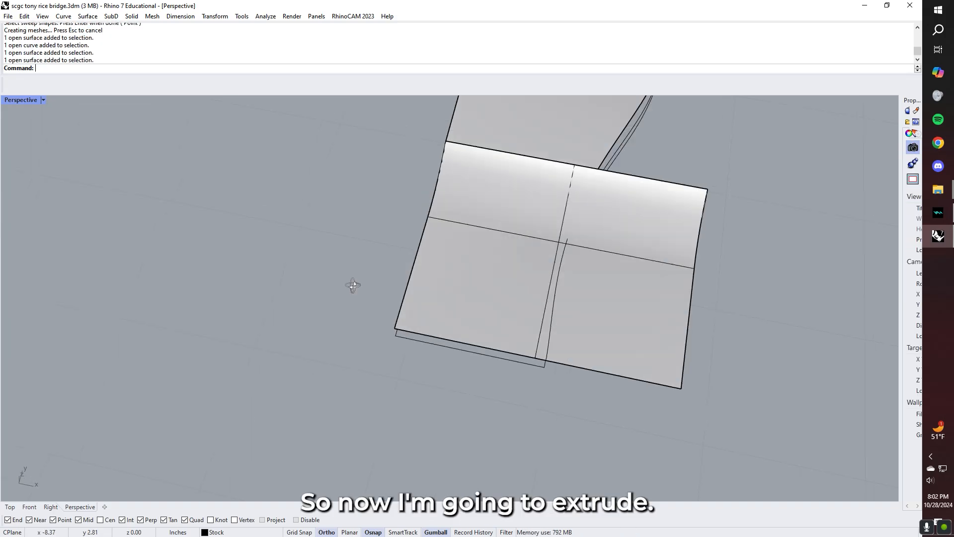
right_click_drag(353, 285, 476, 312)
left_click(473, 318)
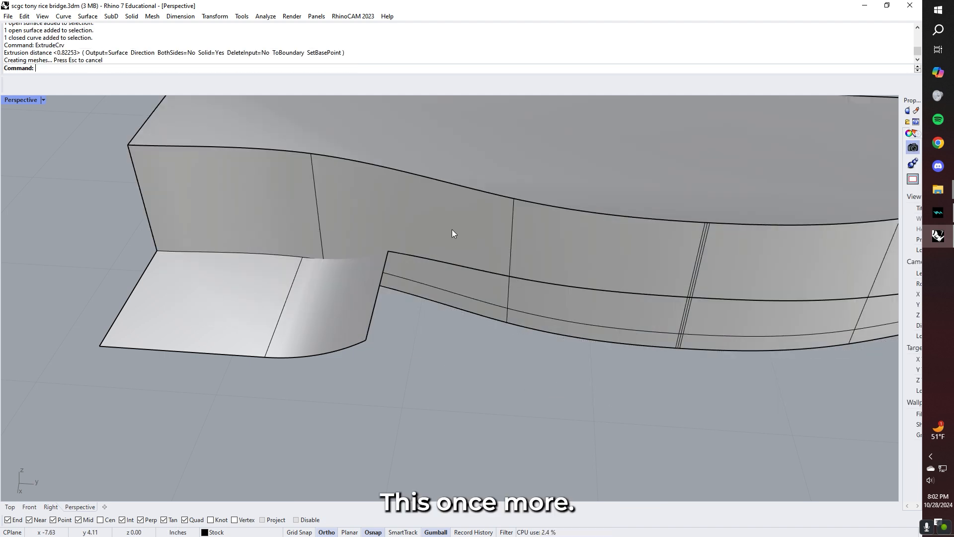
right_click_drag(452, 228, 401, 243)
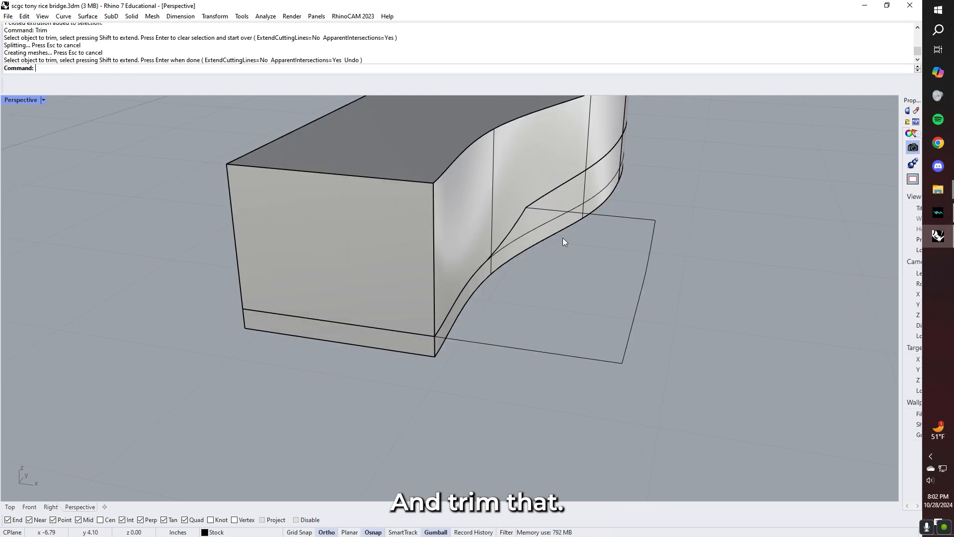
right_click_drag(563, 238, 514, 231)
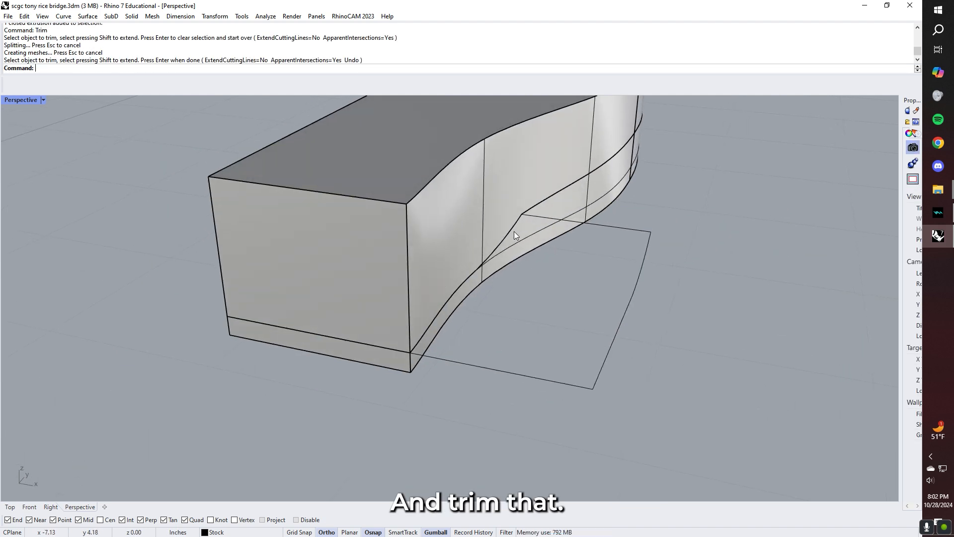
Mirror the trimmed wing surface across the middle of the bridge to create the opposite wing
left_click(513, 232)
type("l")
key("Return")
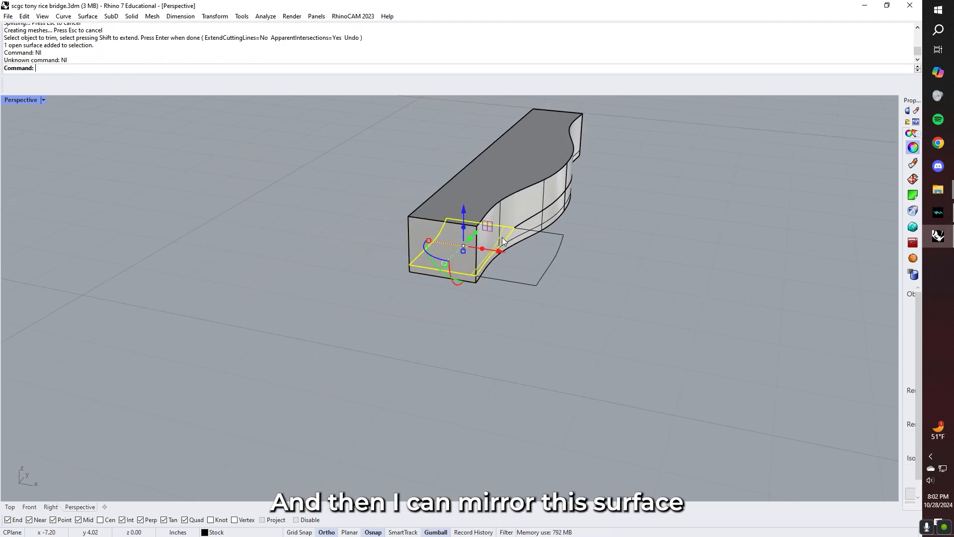
right_click_drag(447, 229, 350, 198)
type("Mirror")
key("Return")
left_click(350, 198)
left_click(298, 267)
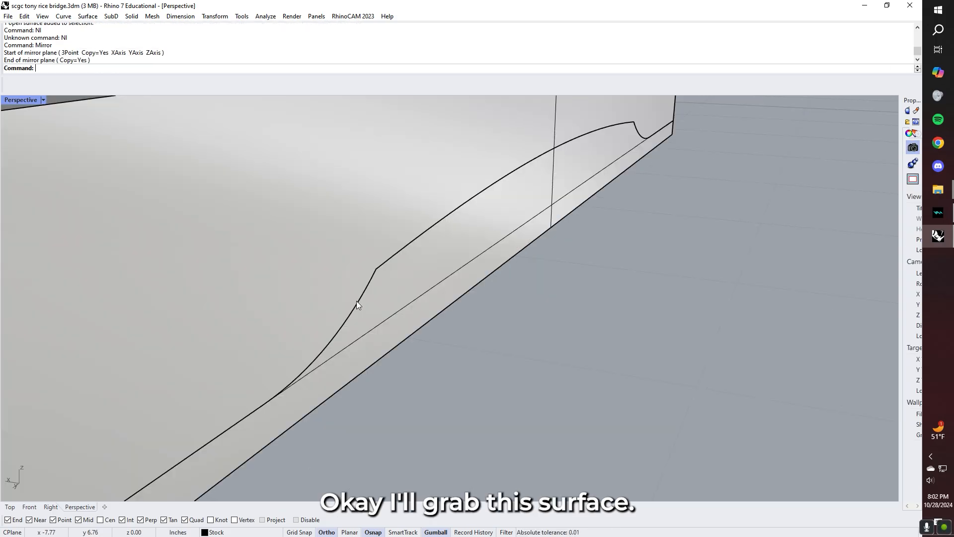
Trim away the upper part of the extruded bridge solid using the centre top surface and both wing surfaces
left_click(358, 300)
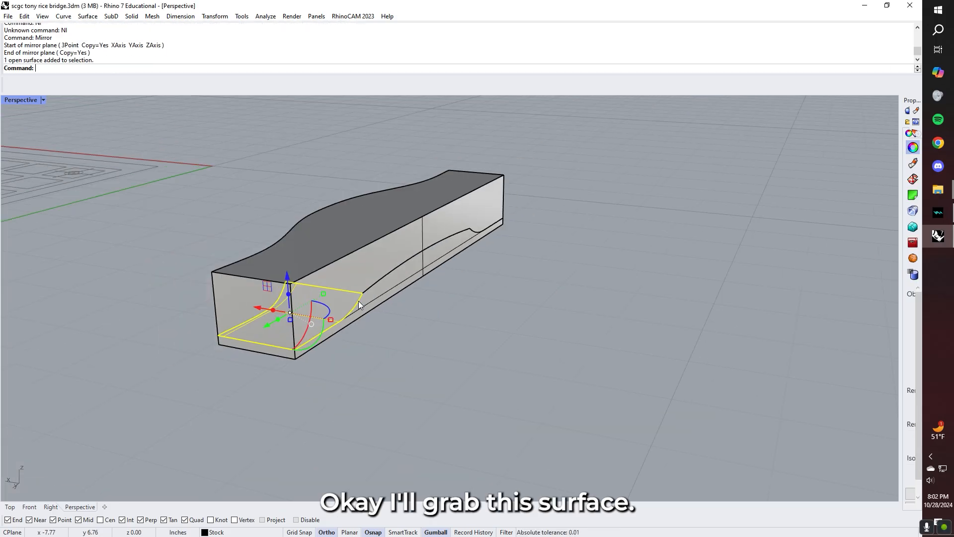
left_click(329, 246)
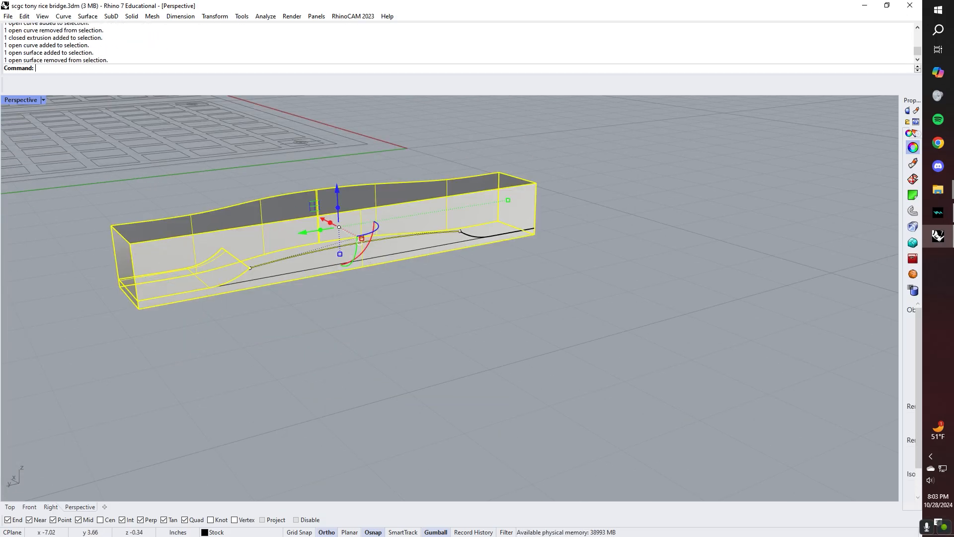
left_click(438, 231, "ctrl")
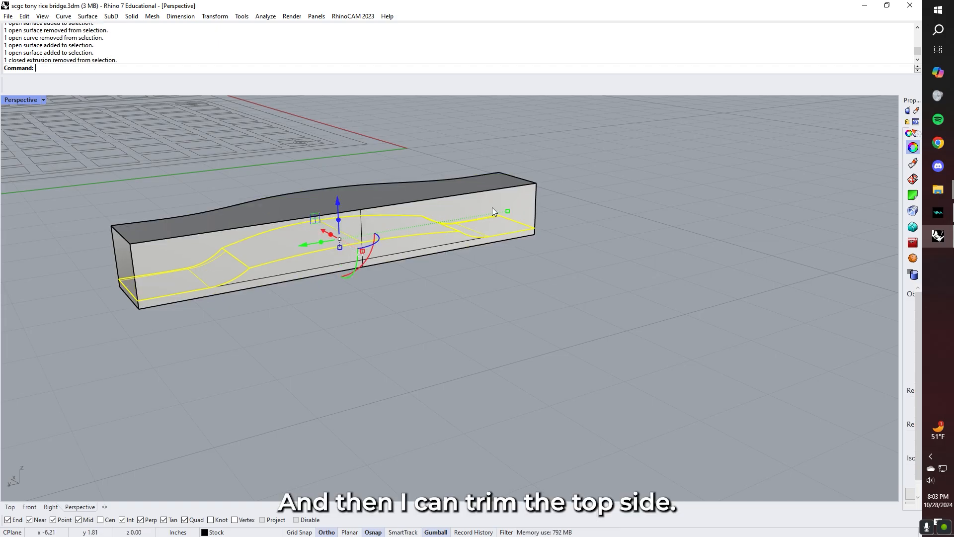
type("trim")
key("Return")
left_click(470, 203)
key("Return")
right_click_drag(377, 188, 383, 363)
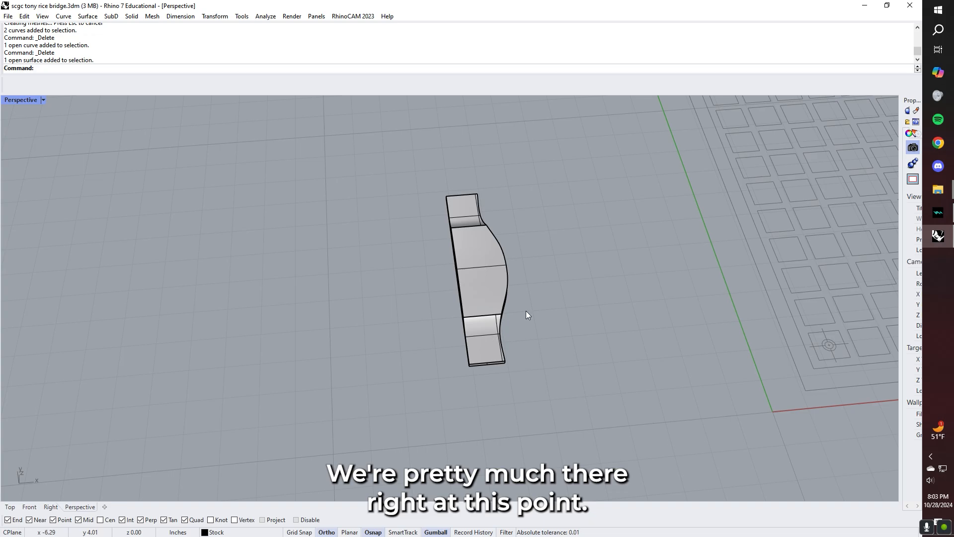
Join the bridge body, centre top and both wing surfaces into one closed polysurface
right_click_drag(526, 311, 469, 304)
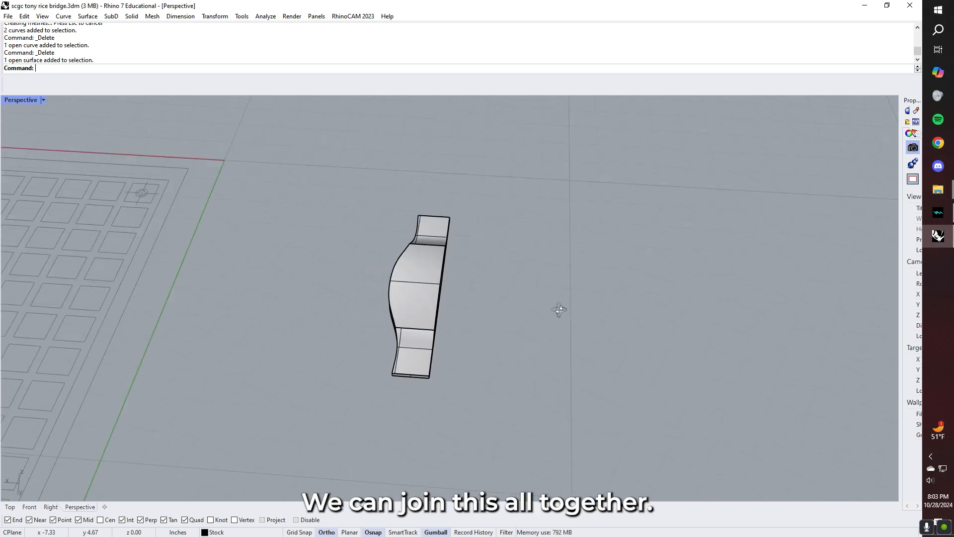
right_click_drag(558, 309, 579, 277)
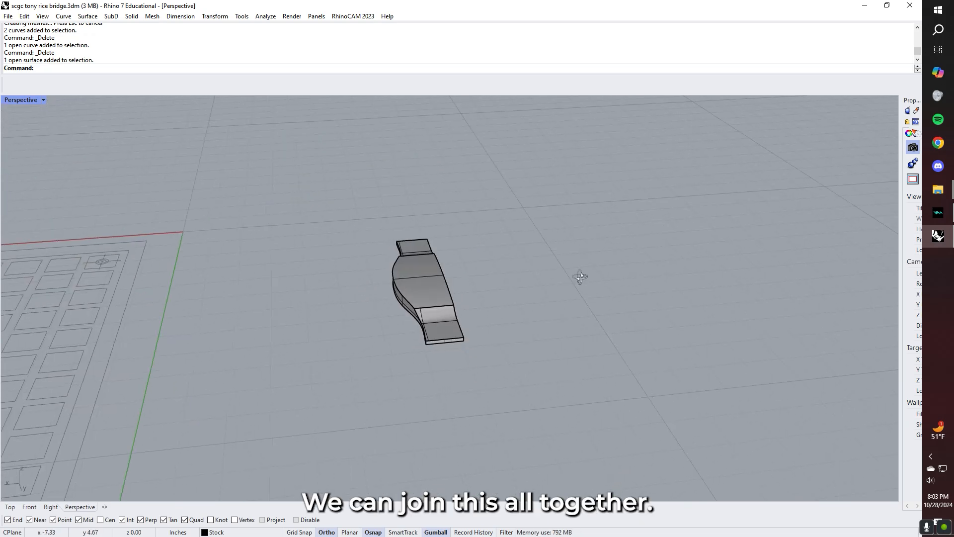
scroll(469, 320, "up", 5)
left_click(469, 318)
scroll(515, 324, "up", 3)
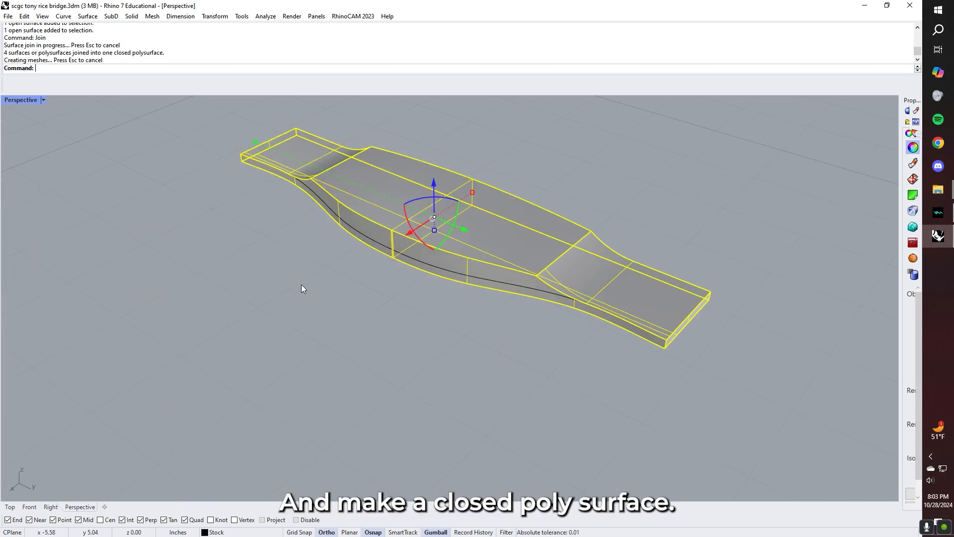
right_click_drag(302, 286, 401, 256)
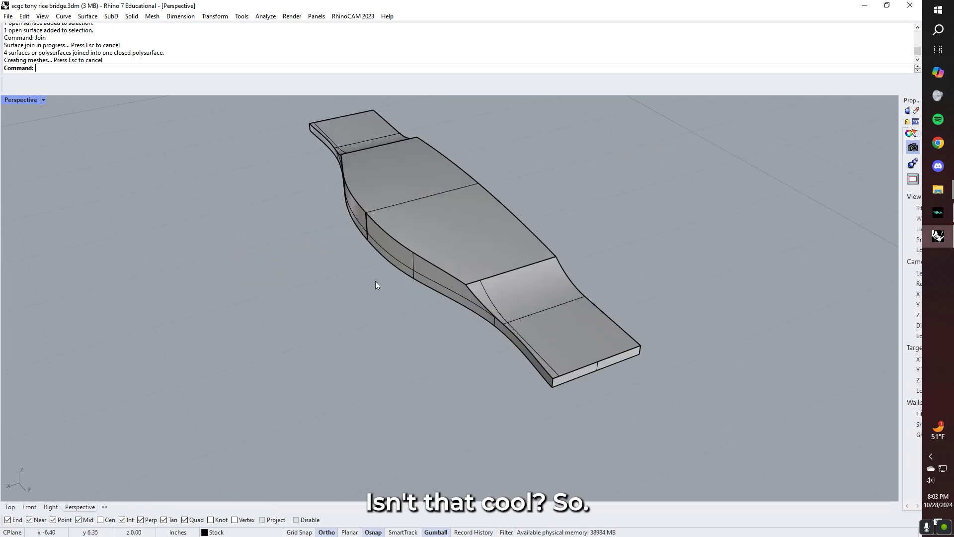
right_click_drag(376, 285, 473, 234)
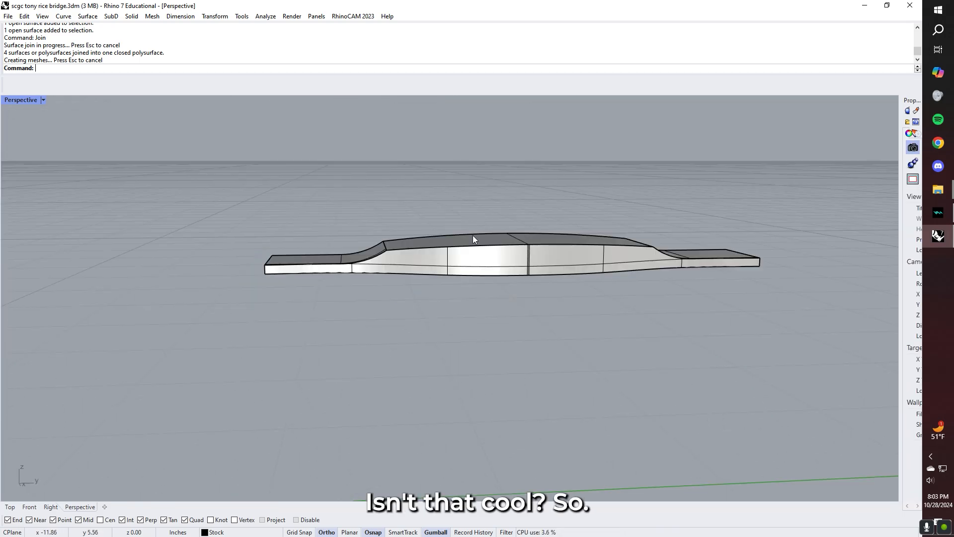
Project the flat saddle slot outline onto the bridge's curved top surface
right_click_drag(566, 246, 407, 422)
left_click(444, 220)
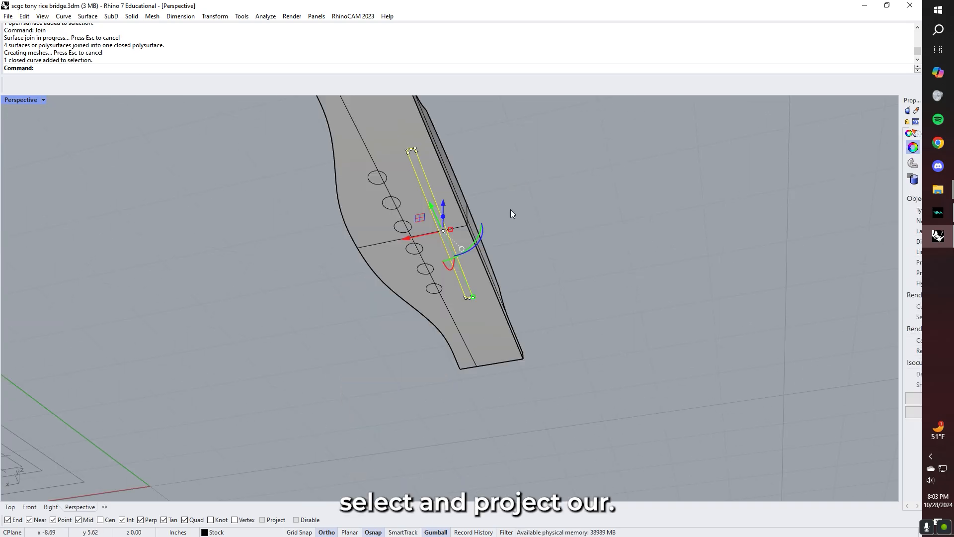
type("oject")
key("Return")
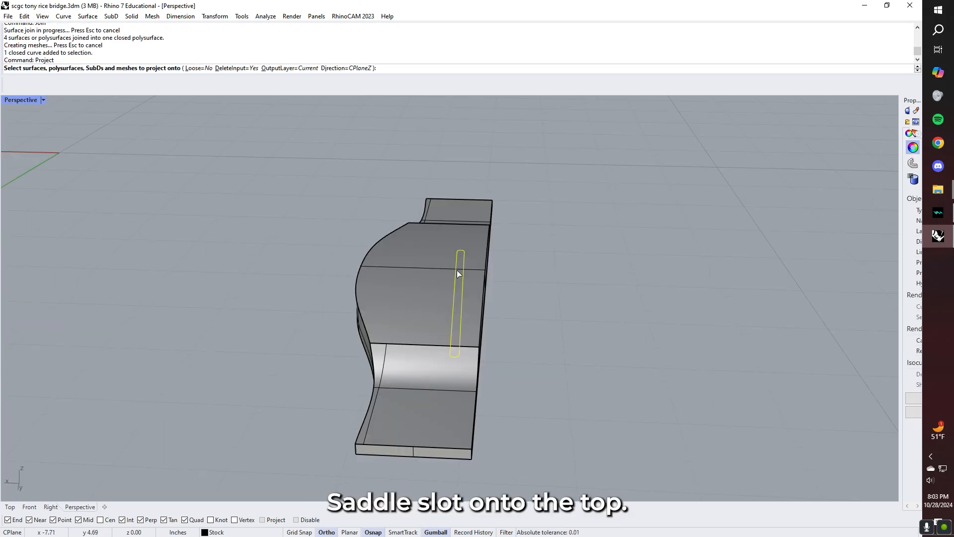
left_click(471, 276)
key("Return")
right_click_drag(587, 269, 425, 236)
left_click(426, 233)
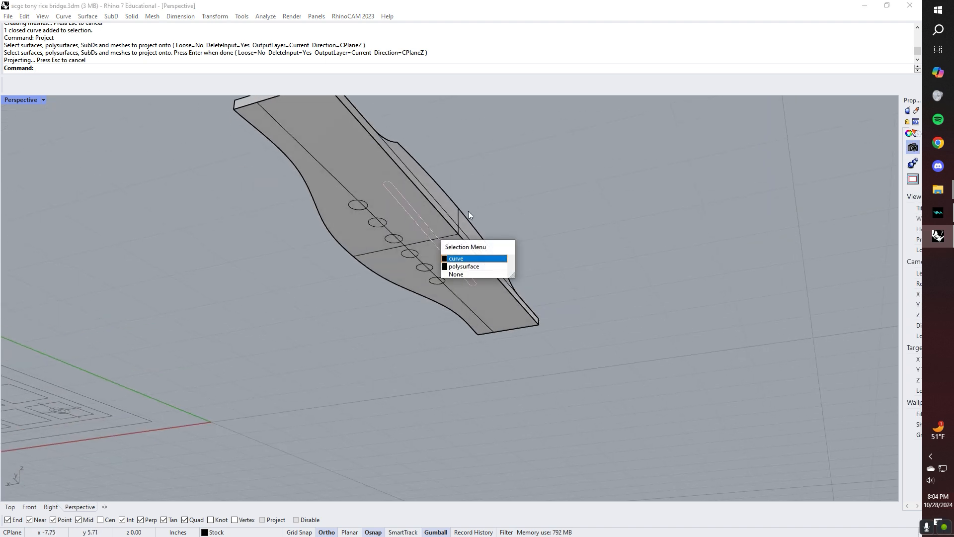
left_click(545, 177)
scroll(545, 177, "down", 5)
right_click_drag(501, 164, 414, 308)
scroll(404, 336, "up", 5)
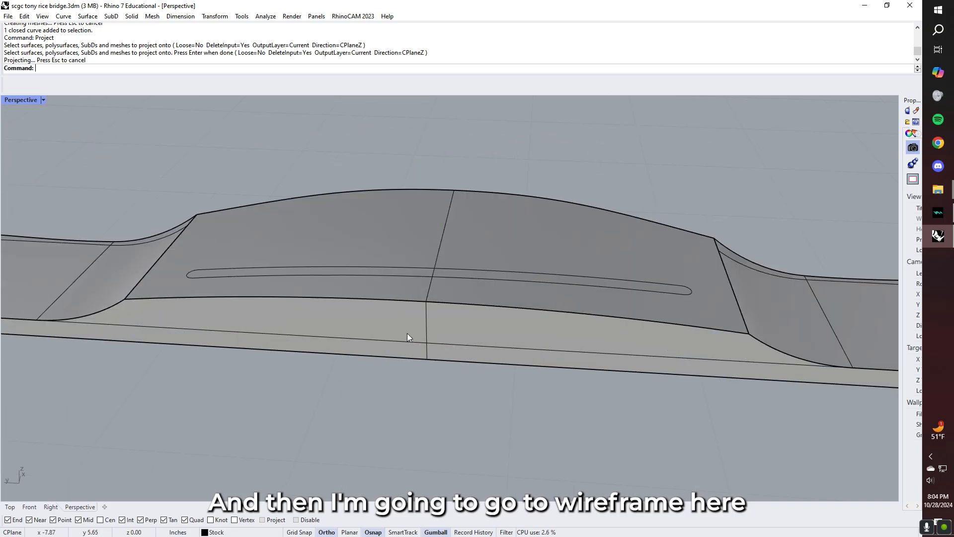
In wireframe display, draw a 0.250 in line straight down from the midpoint of the projected saddle slot's long edge
left_click(43, 100)
left_click(23, 112)
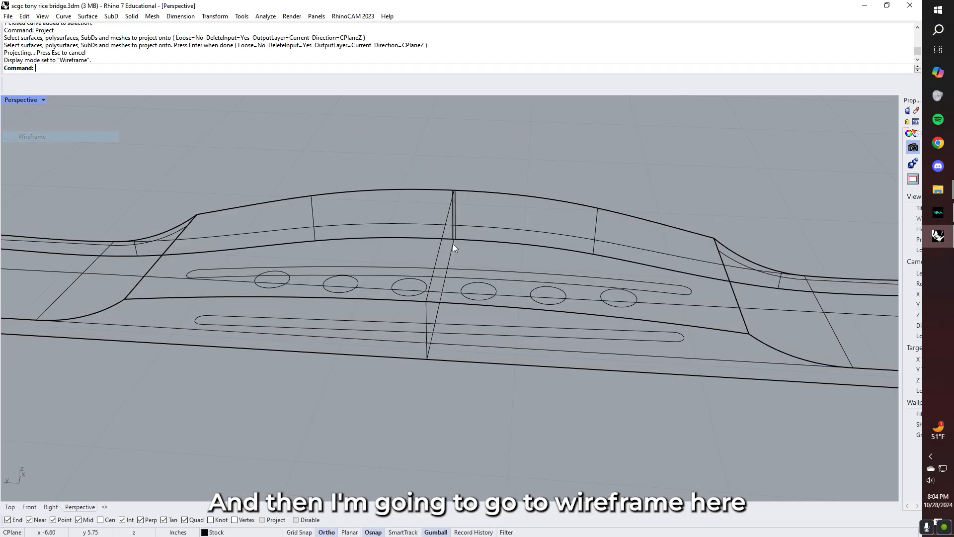
right_click_drag(512, 264, 303, 277)
type("Line")
key("Return")
right_click_drag(303, 277, 448, 252, "shift")
scroll(448, 252, "up", 3)
left_click(422, 278)
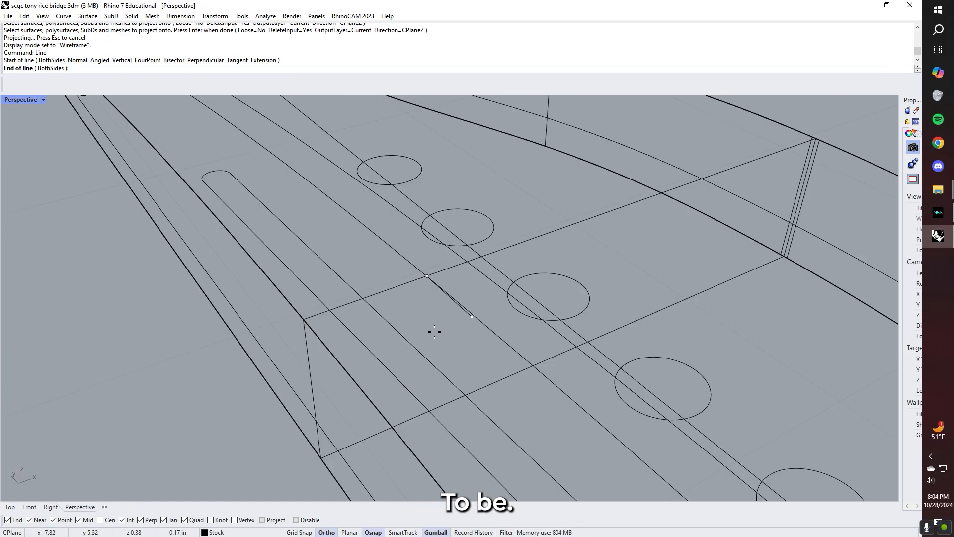
double_click(17, 100)
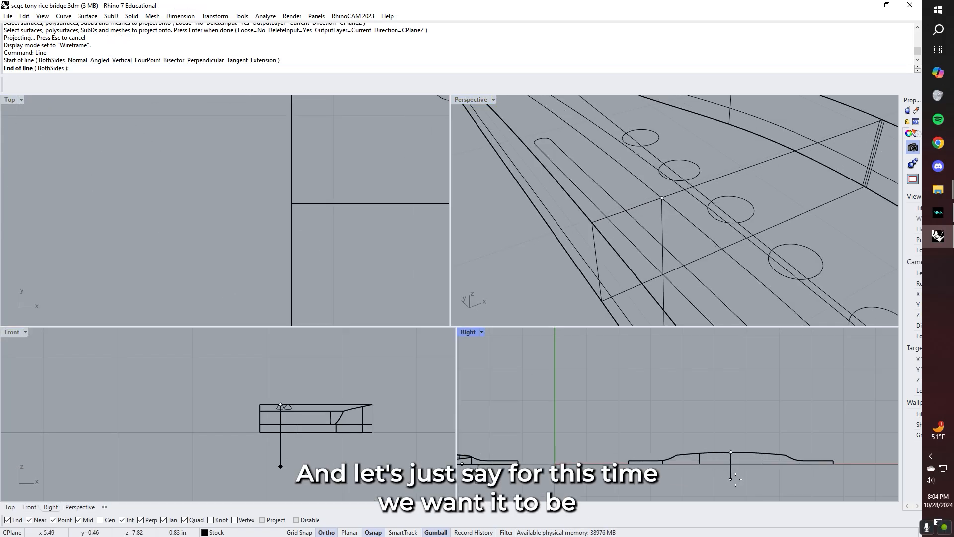
type(".25")
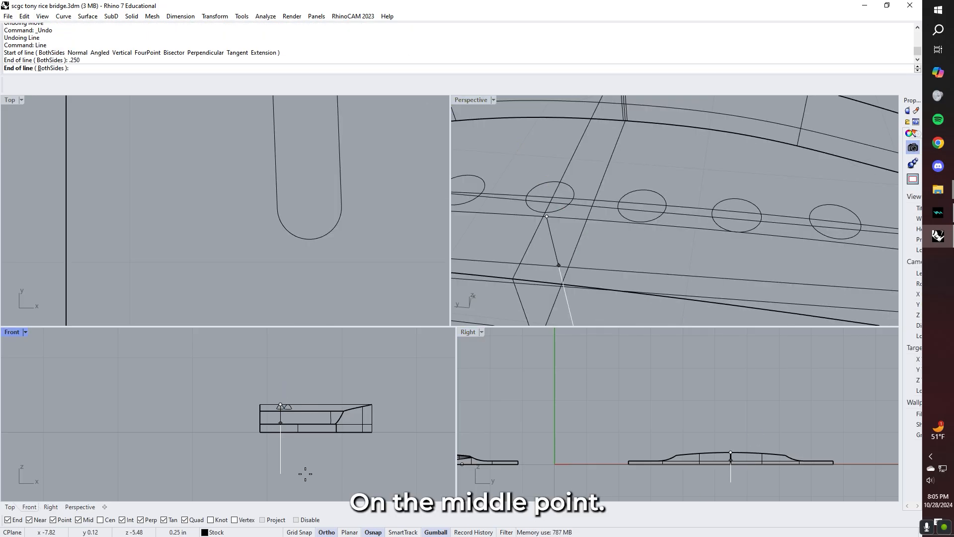
key("Escape")
Move the flat saddle slot outline vertically up to the lower end of the 0.250 in depth line
right_click_drag(527, 320, 595, 257)
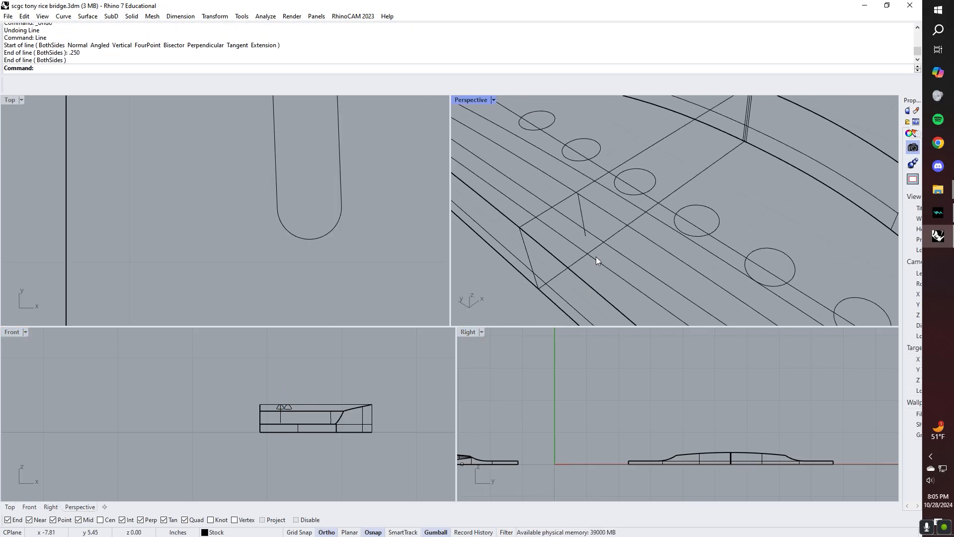
left_click(596, 257)
type("m")
key("Return")
left_click(588, 254)
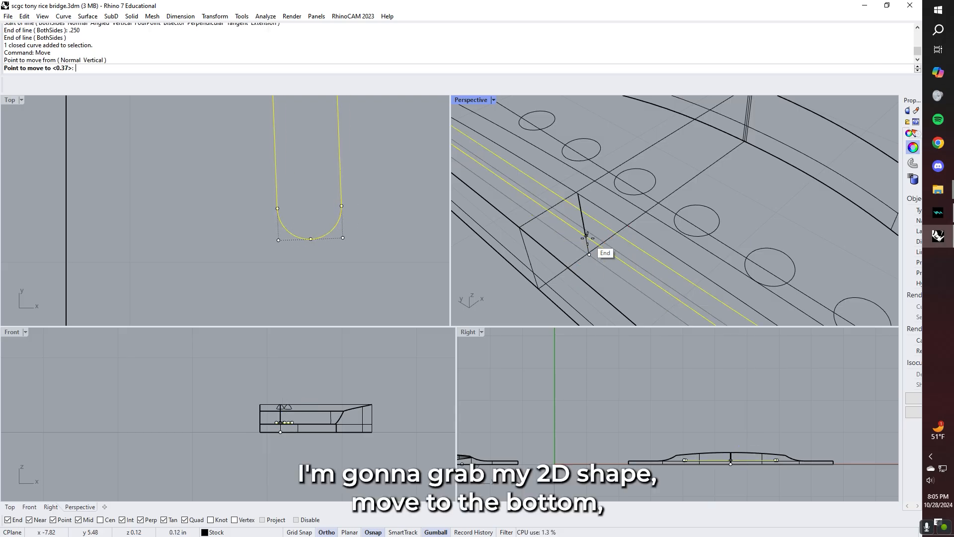
left_click(586, 237)
key("Escape")
Sweep the depth line along the projected and the flat saddle slot outlines as two rails to build the slot wall
right_click_drag(578, 252, 541, 247)
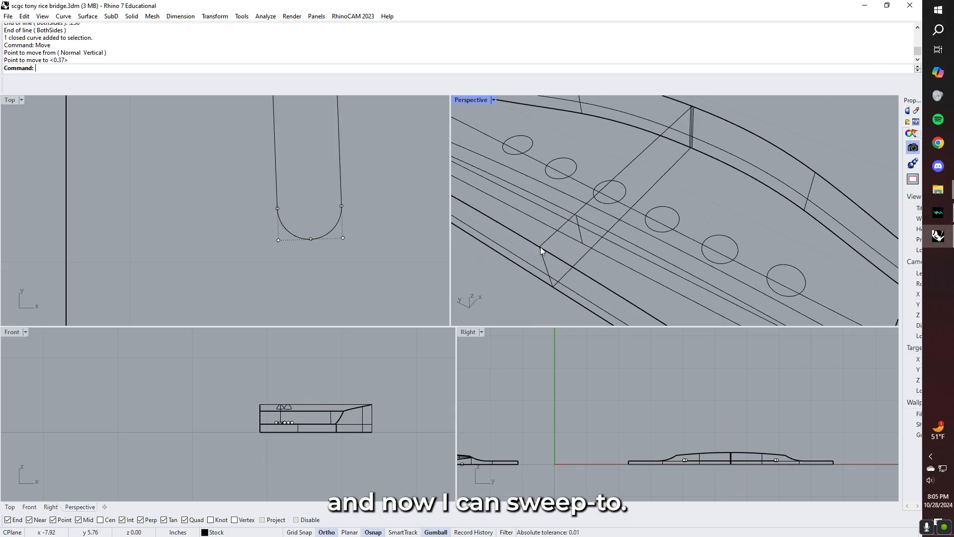
type("Sw")
key("Return")
left_click(619, 232)
left_click(619, 261)
left_click(580, 233)
mouse_move(580, 233)
right_mouse_down()
mouse_move(547, 228)
mouse_move(581, 220)
right_mouse_up()
scroll(548, 228, "down", 4)
scroll(580, 220, "up", 4)
scroll(631, 238, "down", 2)
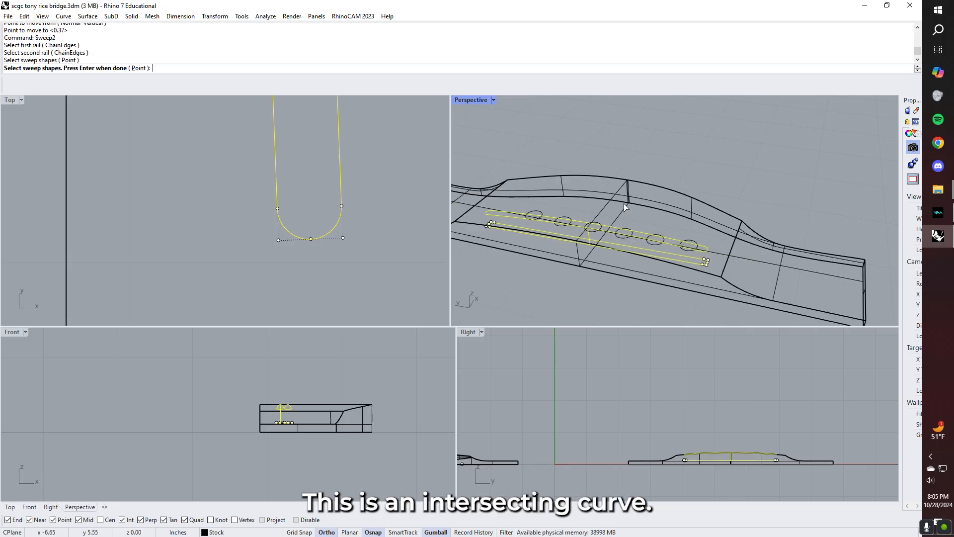
key("Return")
left_click(532, 307)
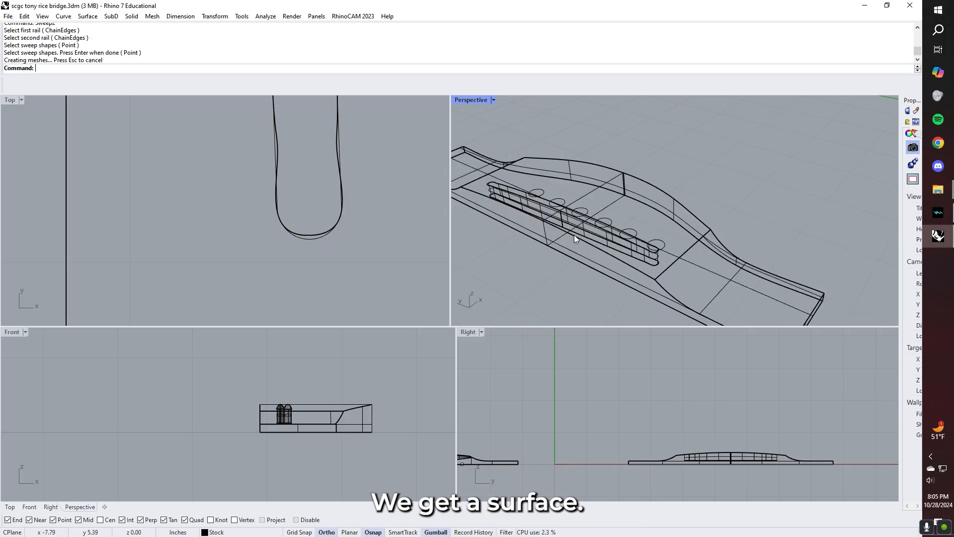
In a maximized shaded perspective view, trim the bridge top inside the saddle slot using the swept slot wall
right_click_drag(574, 235, 544, 245)
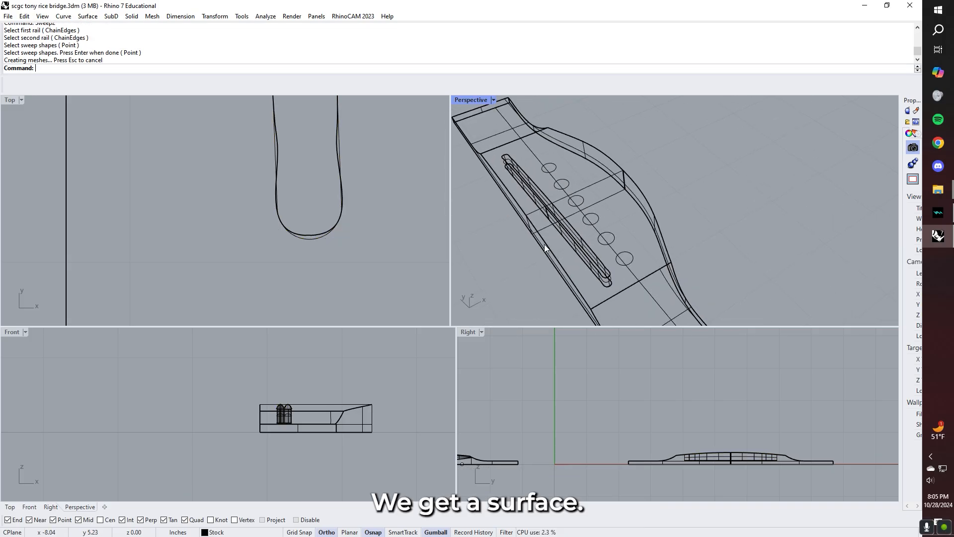
left_click(493, 98)
left_click(491, 143)
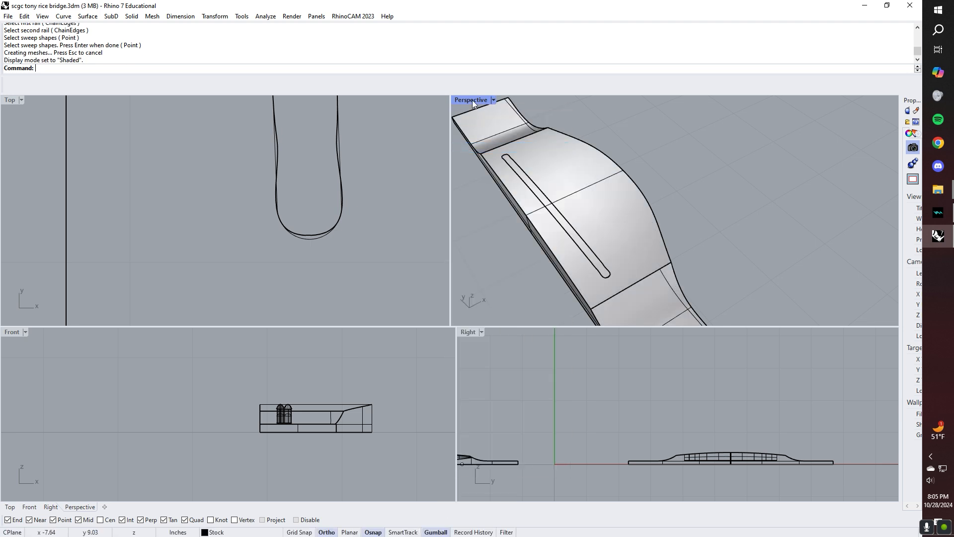
double_click(472, 100)
left_click(292, 316)
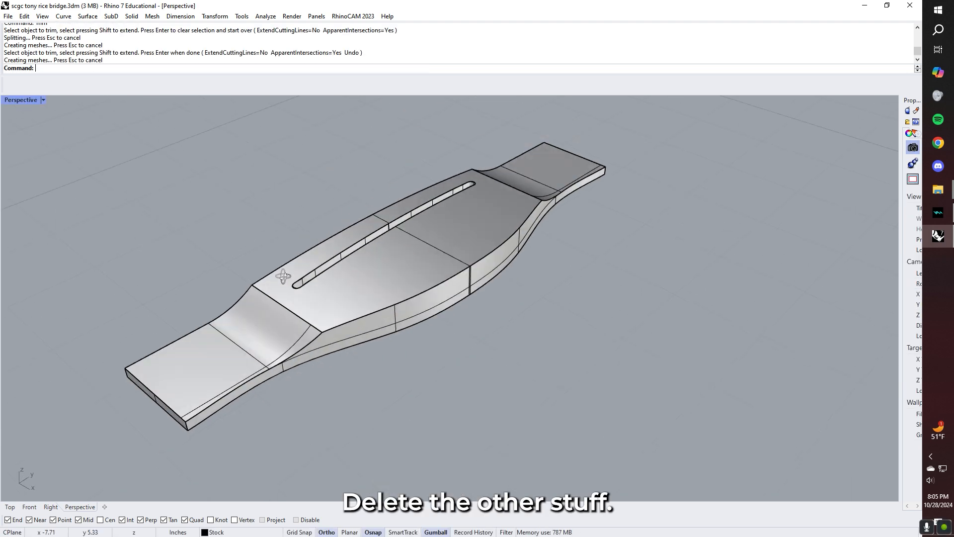
mouse_move(348, 298)
right_mouse_down()
mouse_move(380, 308)
mouse_move(355, 316)
mouse_move(363, 264)
mouse_move(401, 254)
mouse_move(352, 246)
mouse_move(360, 256)
mouse_move(336, 283)
right_mouse_up()
scroll(396, 312, "up", 5)
scroll(366, 344, "up", 3)
right_click_drag(365, 344, 310, 298)
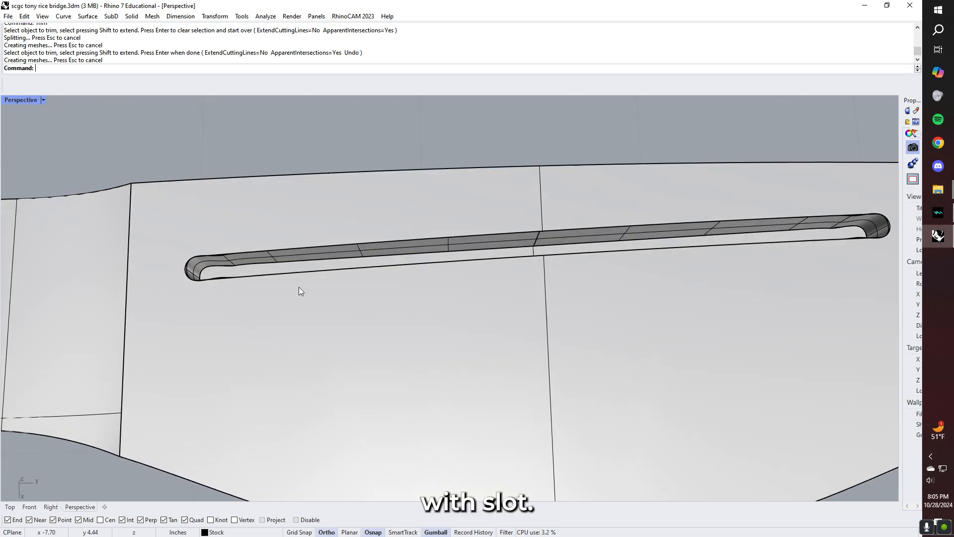
scroll(220, 261, "up", 4)
Delete the distorted swept wall surface of the saddle slot
left_click(241, 263)
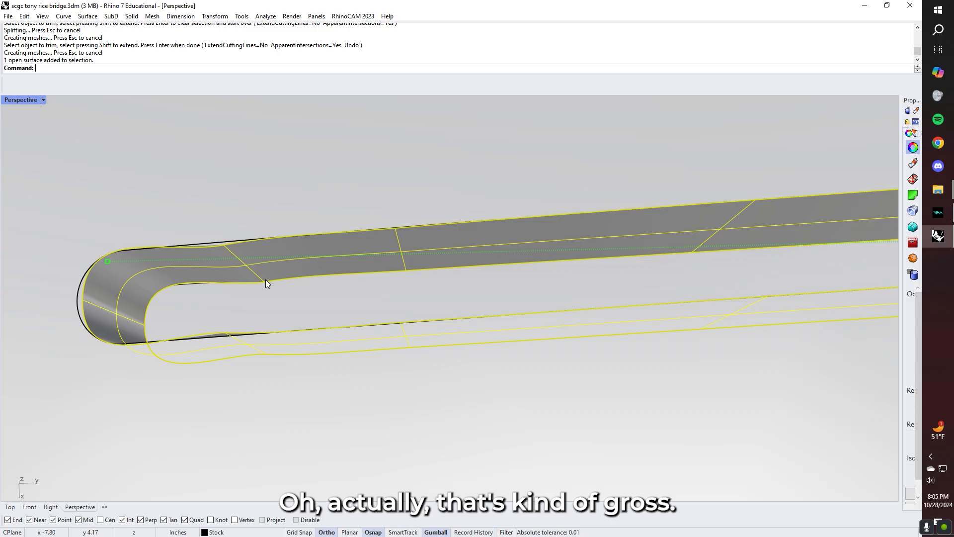
key("Delete")
scroll(259, 279, "down", 3)
Extrude the lower saddle slot outline upward as a solid and trim off the part above the bridge top
left_click(278, 273)
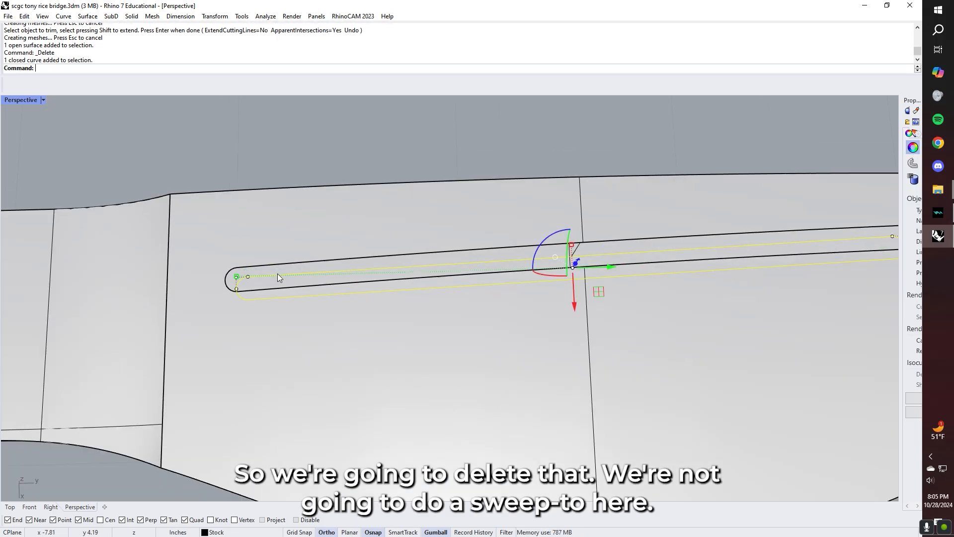
type("ExtrudeCrv")
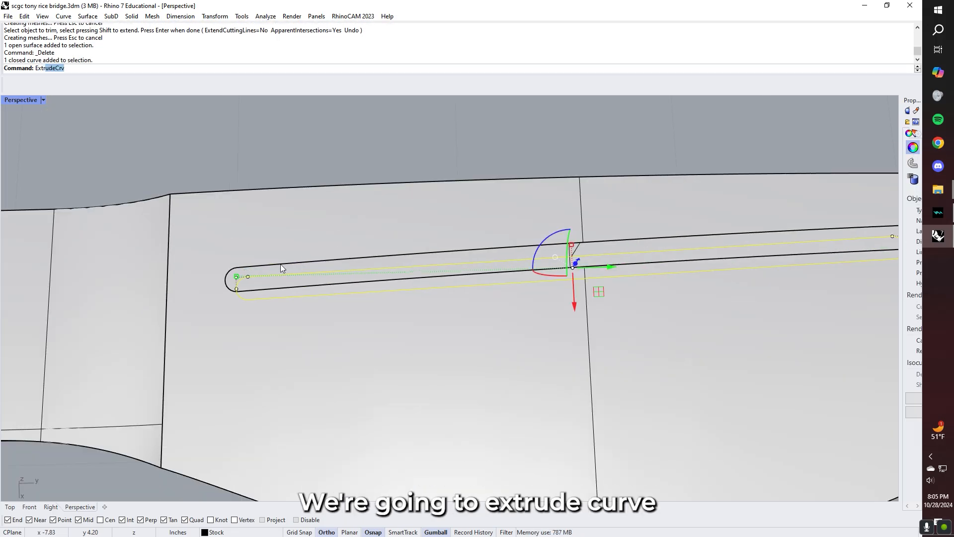
key("Return")
left_click(416, 244)
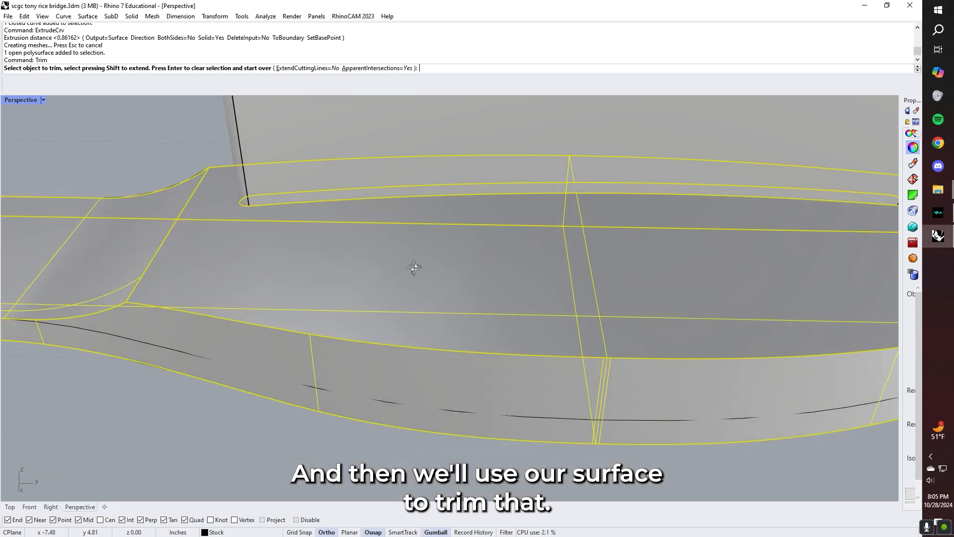
left_click(422, 132)
key("Return")
Undo the trim and the extrusion of the saddle slot
right_click_drag(418, 176, 444, 178)
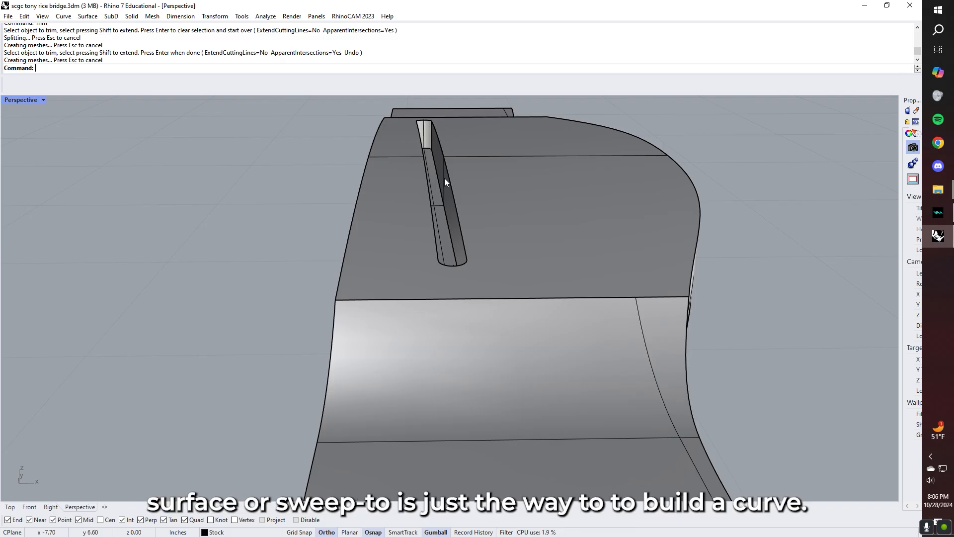
right_click_drag(464, 166, 411, 288)
key("ctrl+z")
key("ctrl+z")
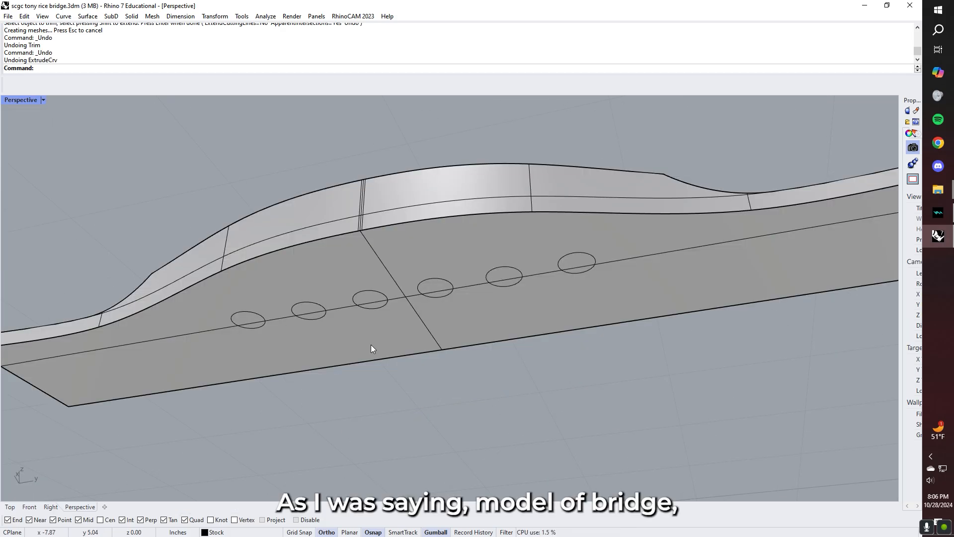
Extrude the saddle slot and six pin hole outlines upward and trim off the parts above the bridge top
type("xtrudeCrv")
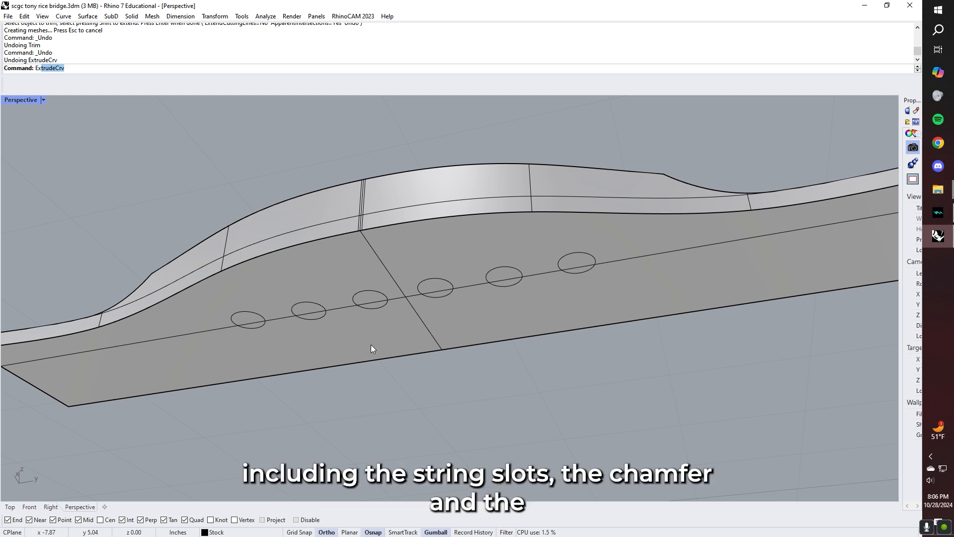
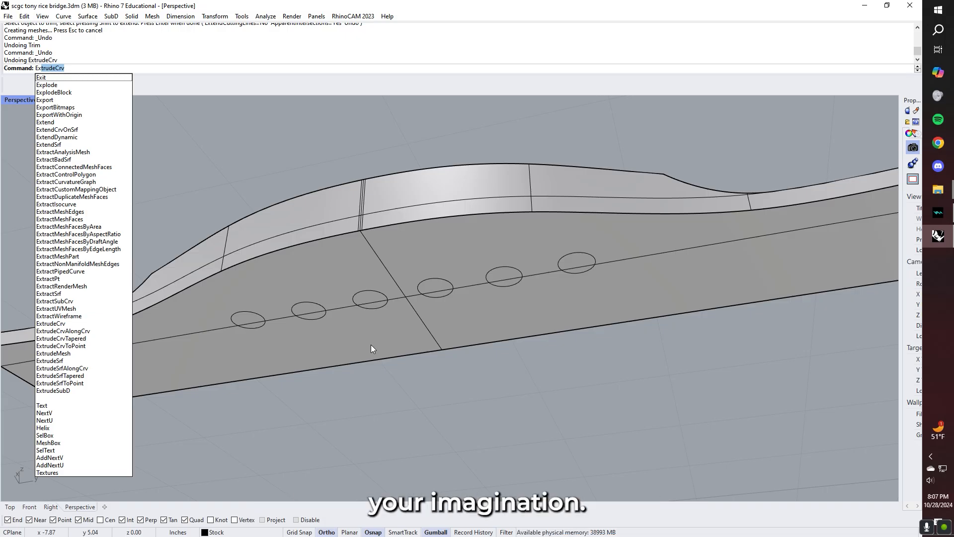
key("Return")
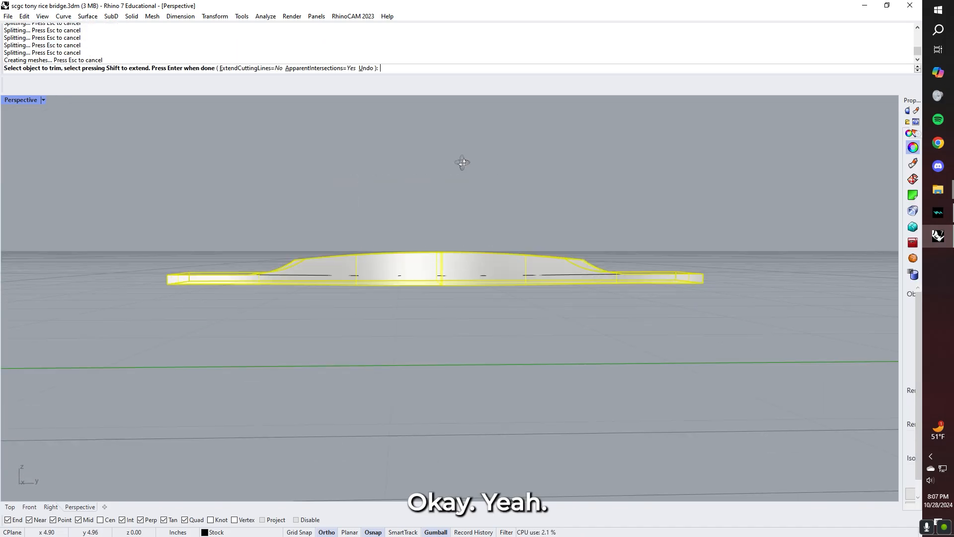
right_click_drag(432, 151, 433, 255)
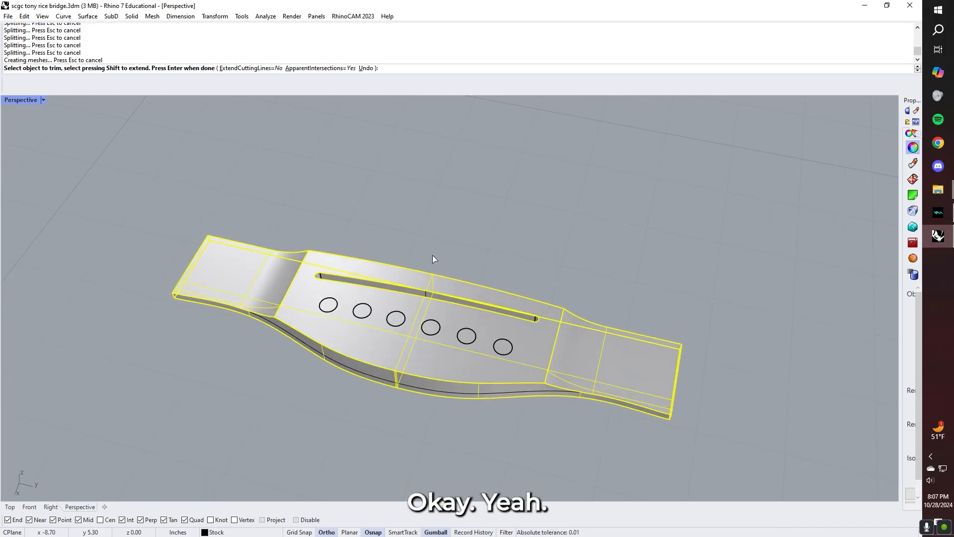
Trim the bridge surface inside the end pin hole, using the six extruded pin hole cylinders as cutting objects
left_click(339, 314)
left_click(530, 334, "ctrl")
right_click_drag(530, 335, 512, 380)
scroll(500, 394, "up", 8)
right_click(500, 390)
left_click(494, 379)
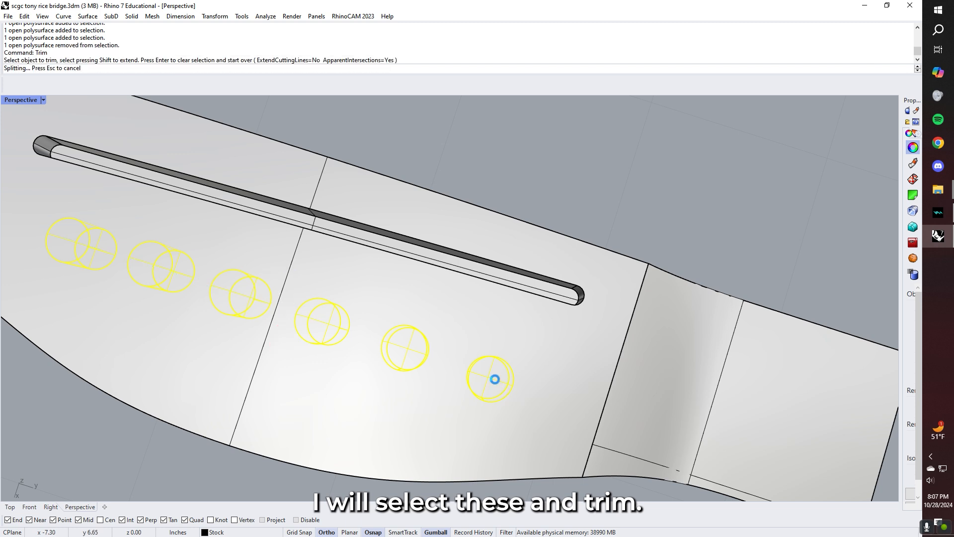
left_click(494, 380)
left_click(479, 378)
left_click(491, 381)
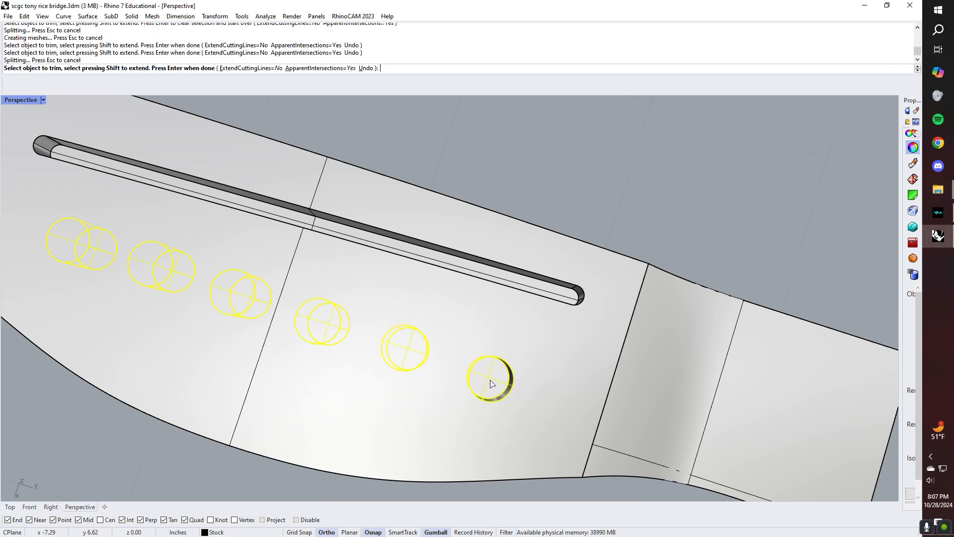
right_click_drag(490, 384, 460, 370)
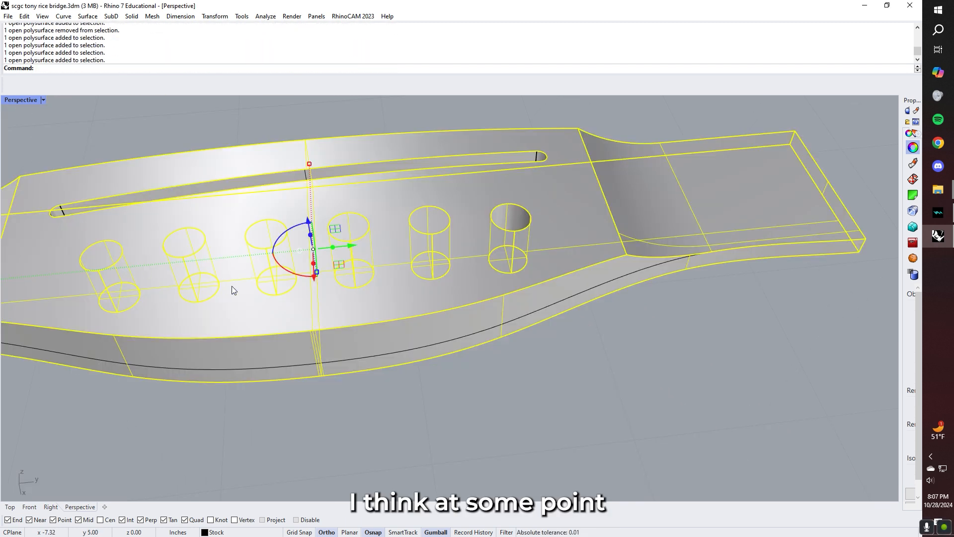
Explode the six pin hole cylinders into separate surfaces, leaving the bridge body out of the selection
left_click(234, 287, "ctrl")
right_click_drag(226, 267, 392, 224)
scroll(423, 234, "up", 3)
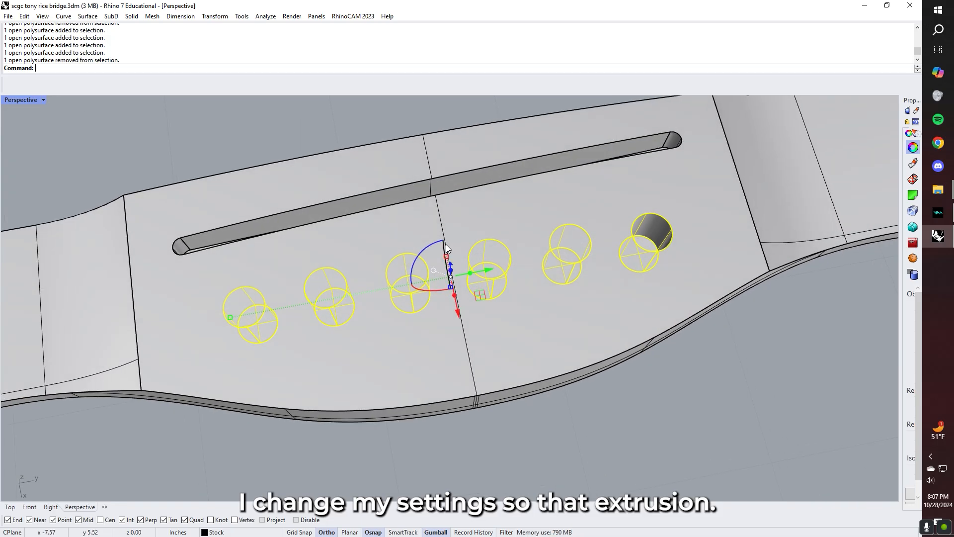
type("explode")
key("Return")
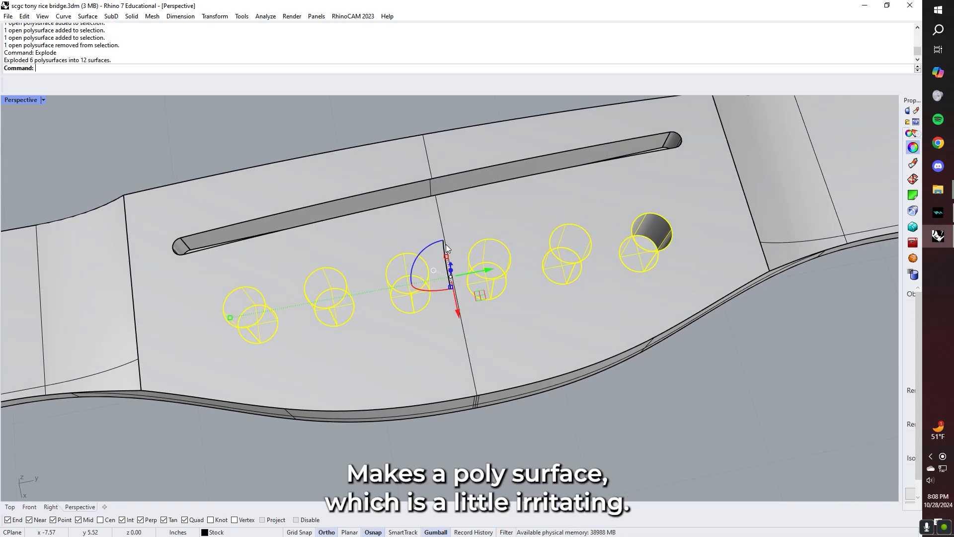
key("Escape")
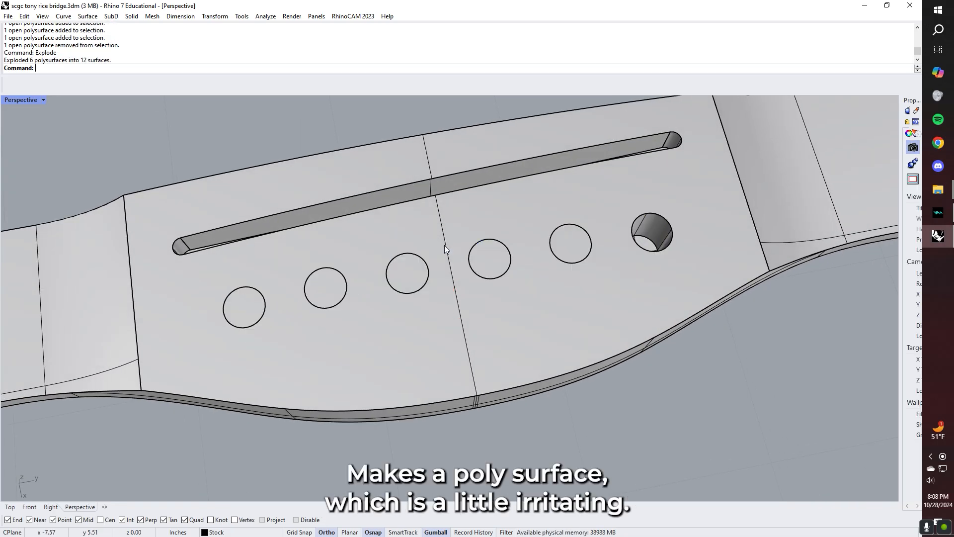
Open the remaining pin holes in the bridge top and delete the bottom caps of the exploded hole cylinders
left_click(428, 272)
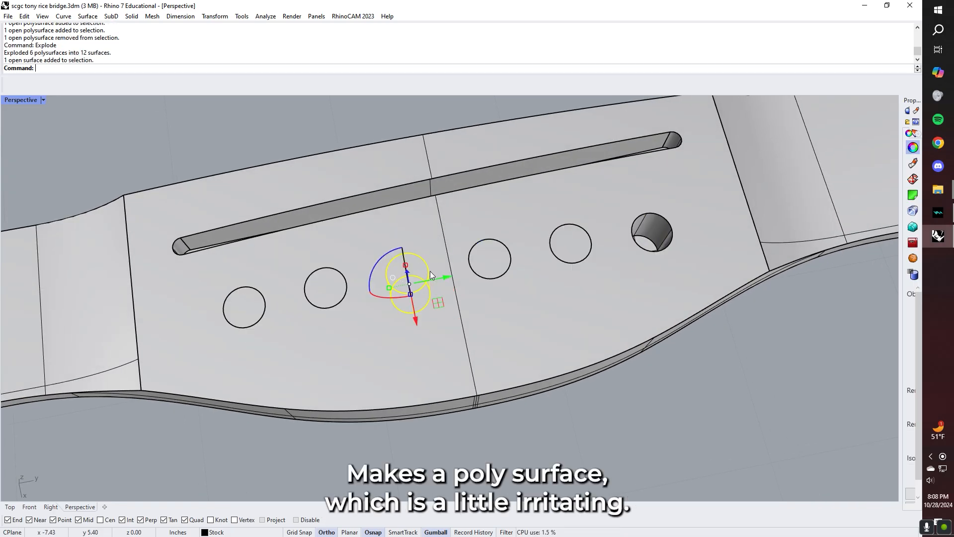
left_click(348, 284, "shift")
key("Escape")
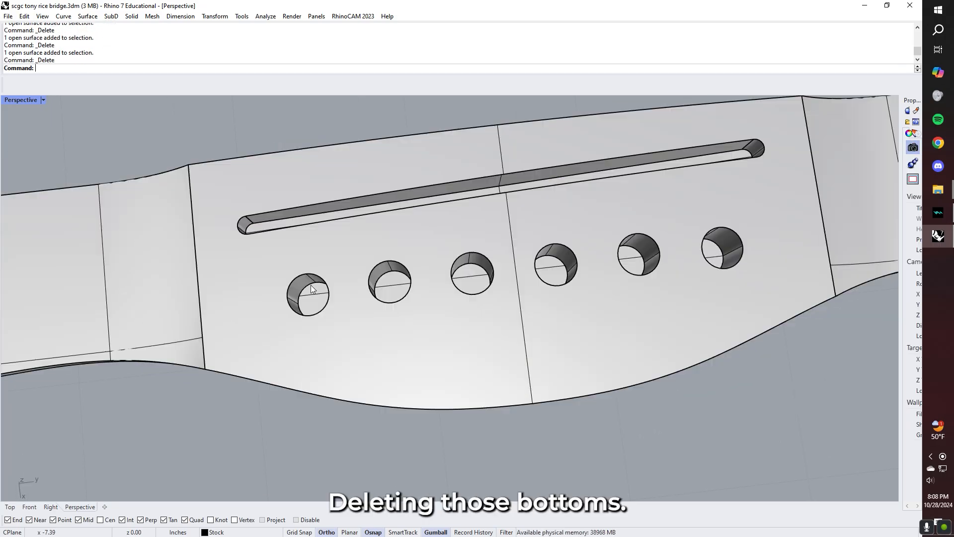
Trim the bridge's underside inside the pin holes, using the six cylindrical hole walls as cutting objects
left_click(304, 293)
left_click(388, 271, "shift")
left_click(464, 259, "shift")
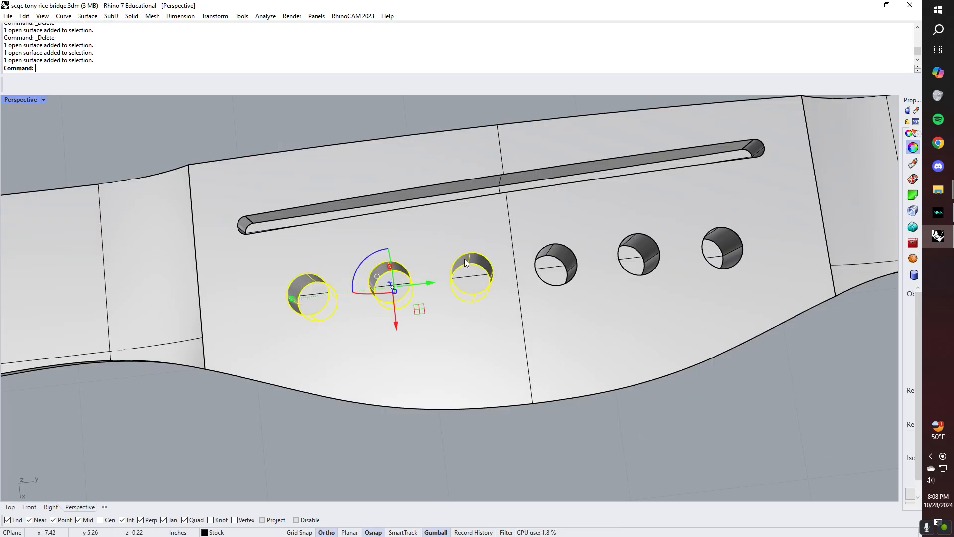
left_click(637, 254, "shift")
left_click(708, 259, "shift")
type("trim")
key("Return")
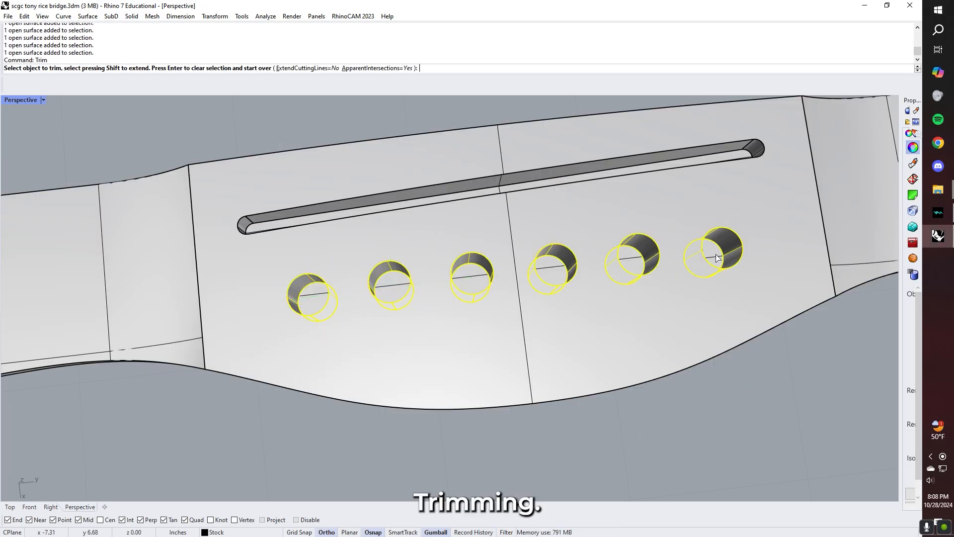
left_click(717, 258)
right_click_drag(718, 258, 591, 302)
left_click(635, 305)
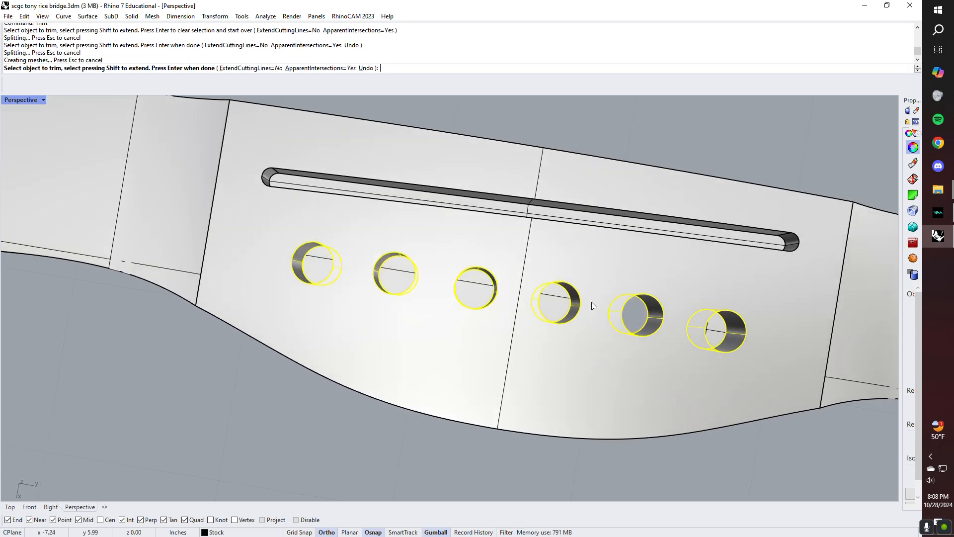
left_click(550, 305)
left_click(470, 289)
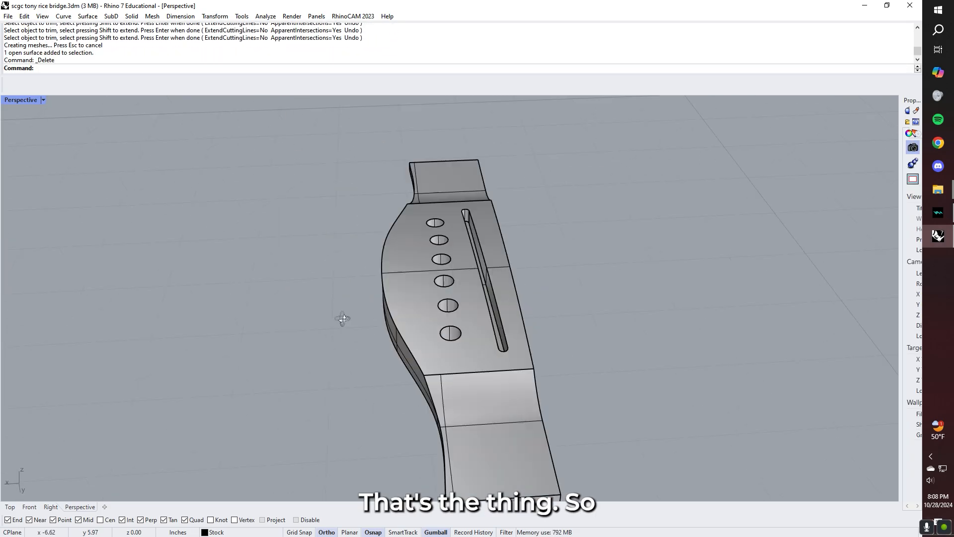
Examine the bridge's back edge and compare it with the round-over on the separate reference bridge model
right_click_drag(343, 319, 464, 310)
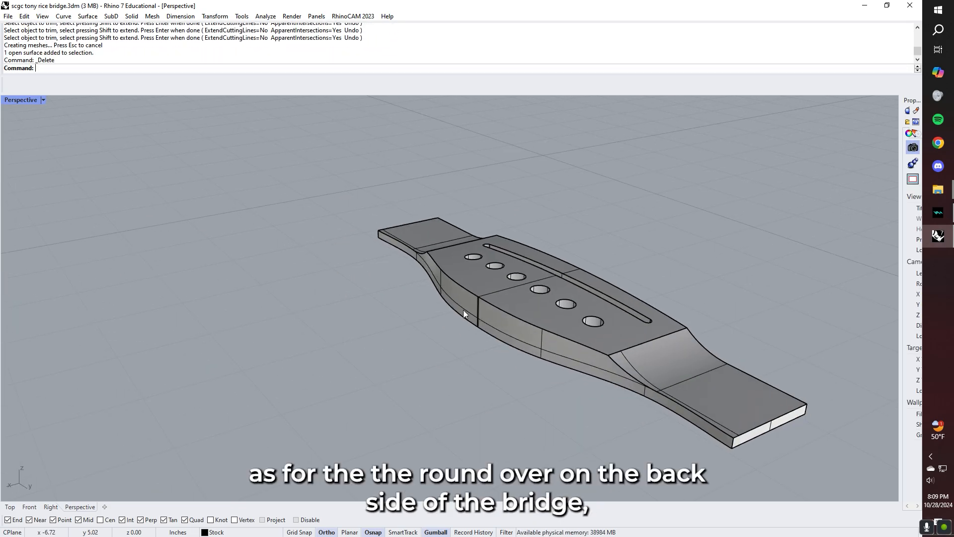
right_click_drag(542, 272, 519, 276)
right_click_drag(498, 328, 493, 296)
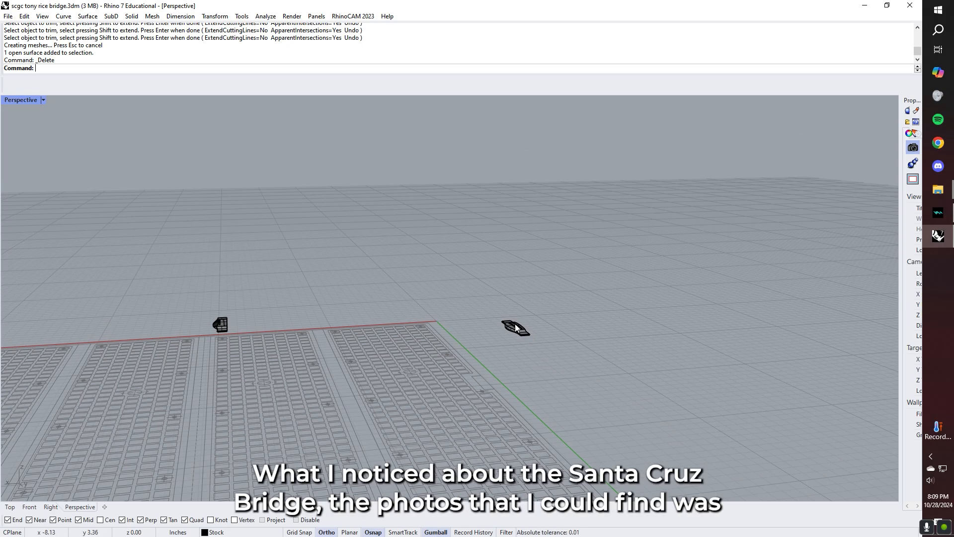
right_click_drag(518, 324, 410, 324)
scroll(437, 330, "up", 20)
scroll(446, 358, "down", 3)
right_click_drag(447, 359, 471, 341)
scroll(471, 341, "up", 5)
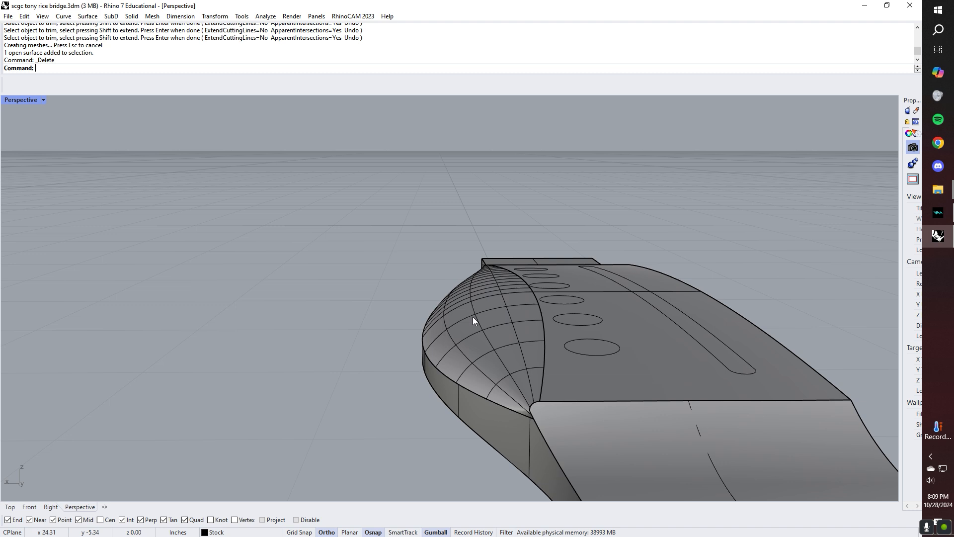
right_click_drag(557, 322, 525, 390)
scroll(485, 364, "down", 8)
right_click_drag(485, 363, 557, 344)
scroll(492, 350, "up", 15)
right_click_drag(496, 313, 464, 309)
scroll(498, 308, "down", 10)
scroll(498, 309, "down", 5)
scroll(463, 308, "down", 5)
scroll(520, 261, "up", 5)
scroll(527, 259, "up", 10)
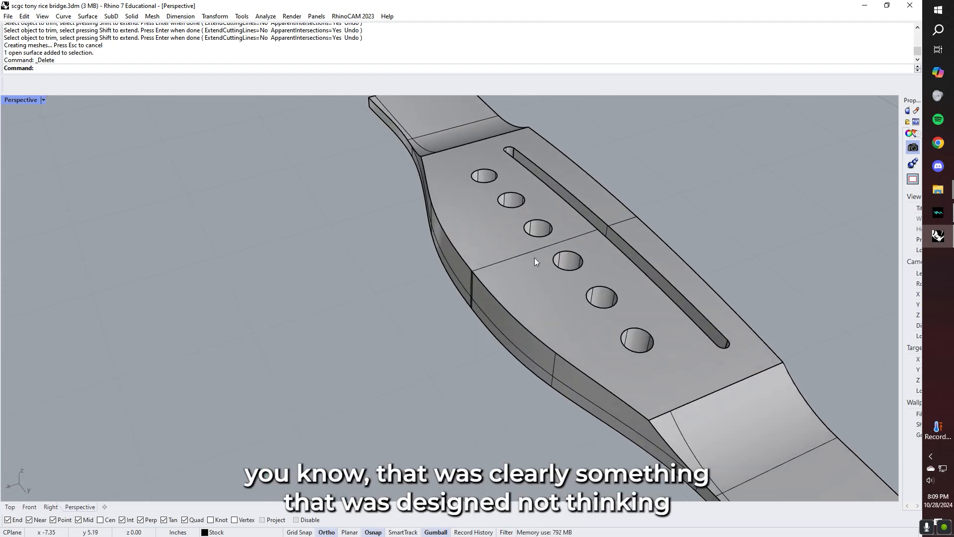
scroll(524, 272, "down", 10)
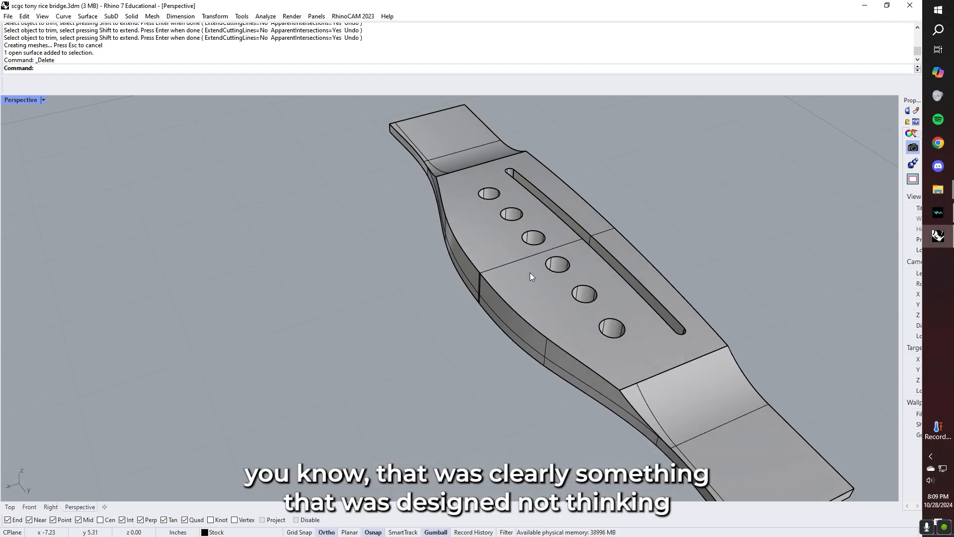
right_click_drag(548, 278, 518, 335)
scroll(527, 323, "up", 5)
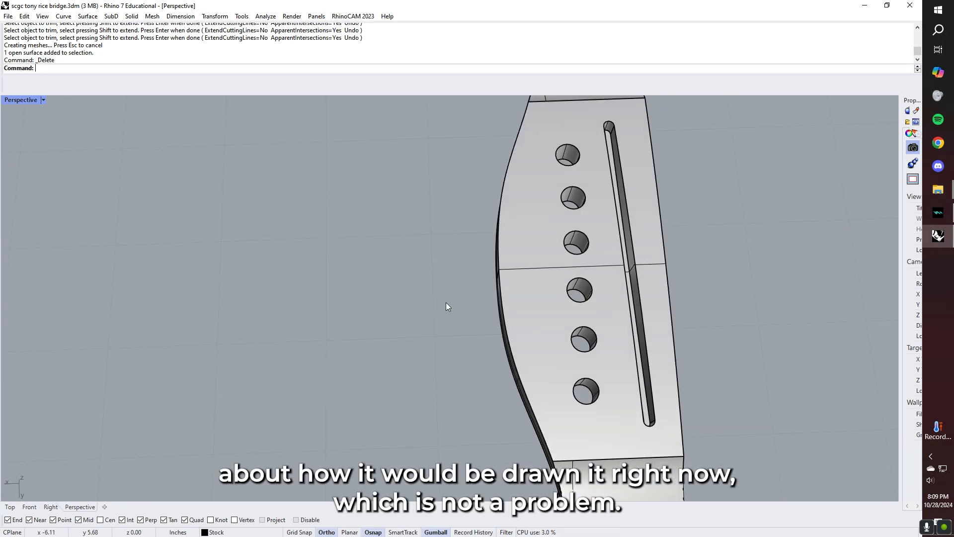
Draw a straight lengthwise line between the wing edges, between the pin holes and the curved back edge, and project it onto the bridge
mouse_move(464, 305)
right_mouse_down()
mouse_move(490, 311)
mouse_move(474, 316)
right_mouse_up()
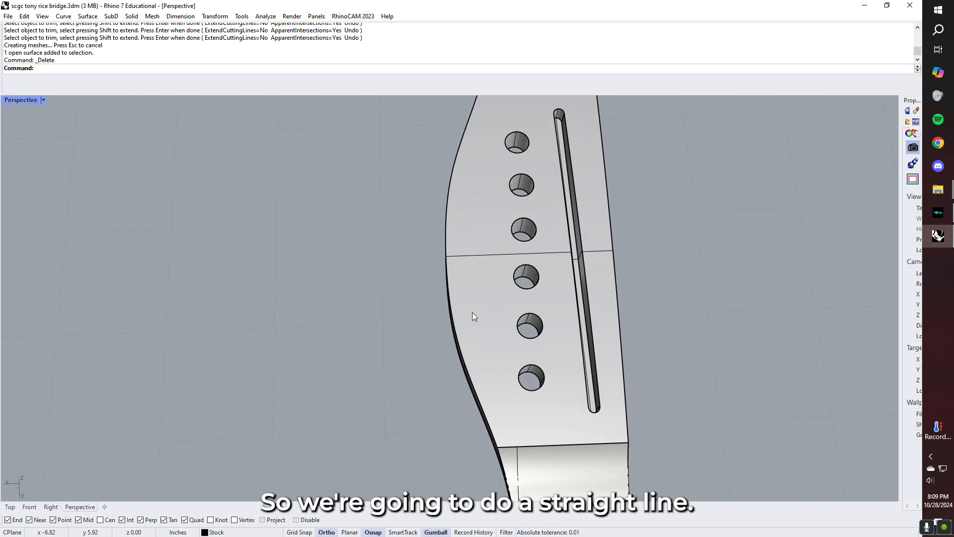
type("line")
key("Return")
left_click(517, 446)
right_click_drag(497, 215, 508, 305, "shift")
left_click(507, 208)
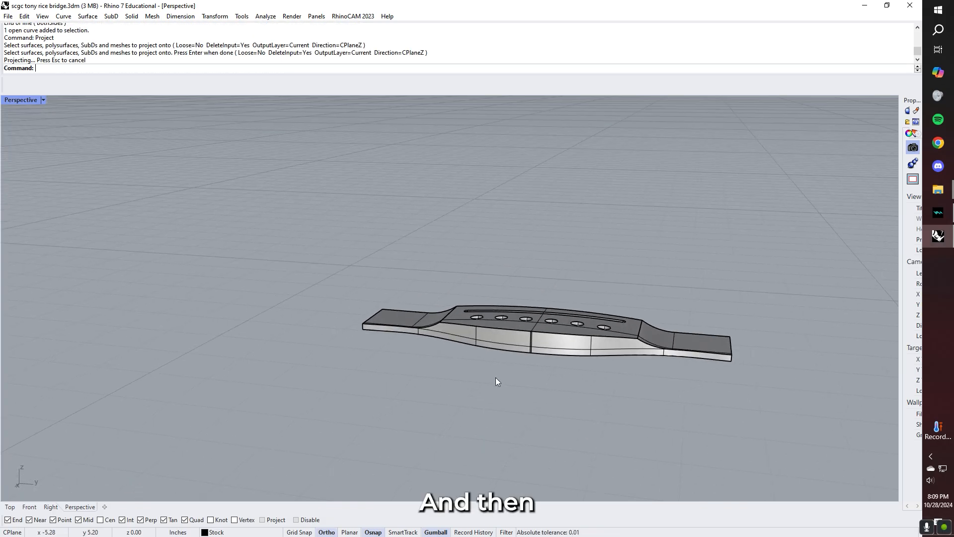
Draw a degree 3 curve at the bridge's centre from the back side's lower line, via the top edge, to the lengthwise line on top
scroll(496, 378, "up", 5)
left_click(525, 284)
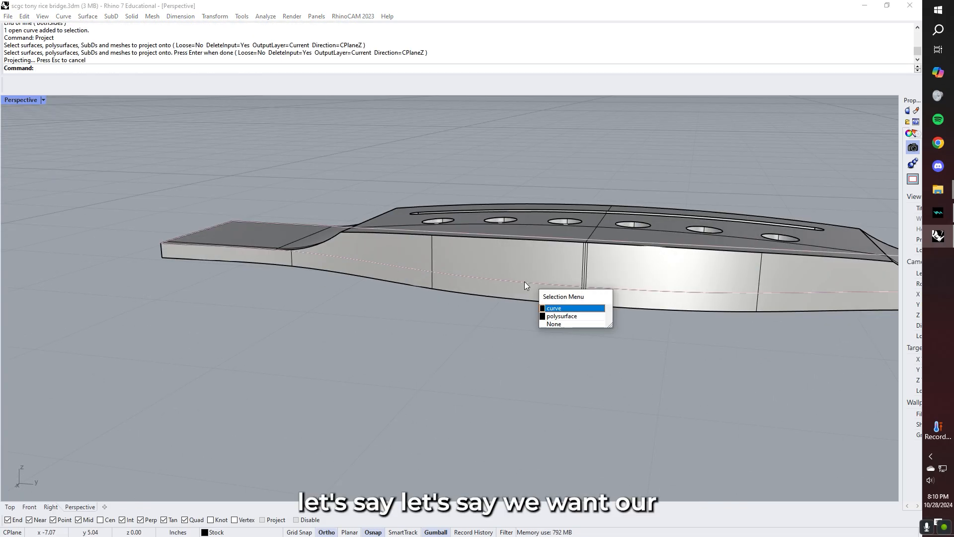
left_click(573, 324)
right_click_drag(647, 331, 681, 311, "shift")
right_click_drag(681, 311, 482, 310, "shift")
right_click_drag(396, 311, 536, 312, "shift")
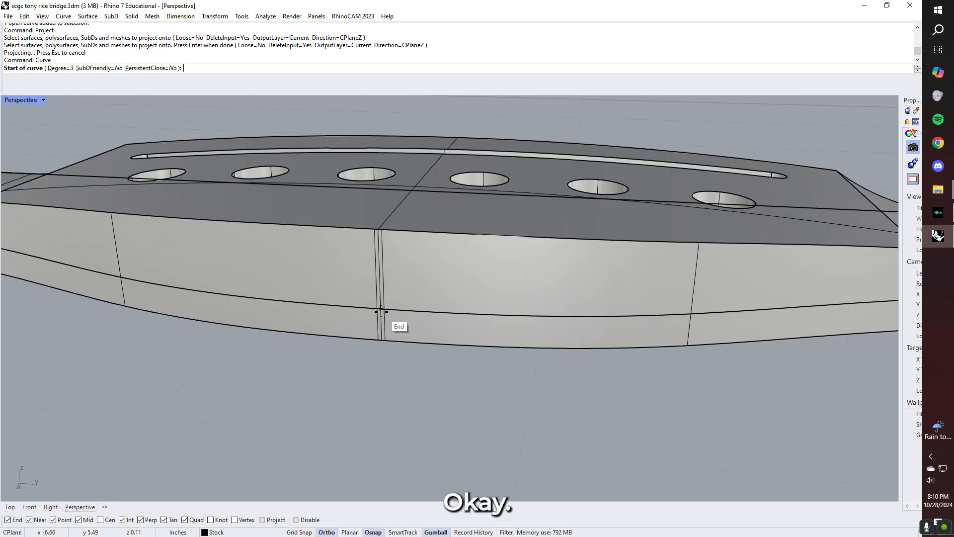
left_click(382, 311)
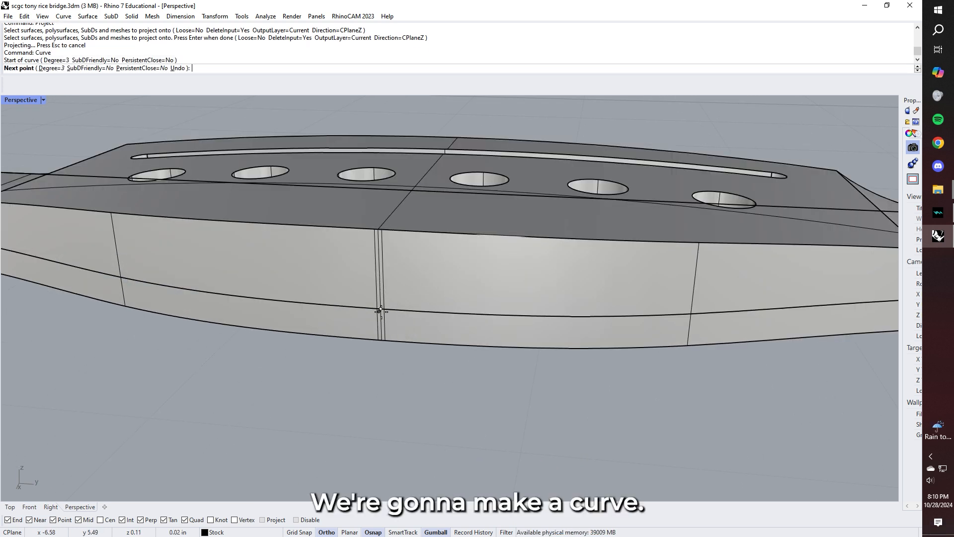
left_click(378, 229)
left_click(420, 184)
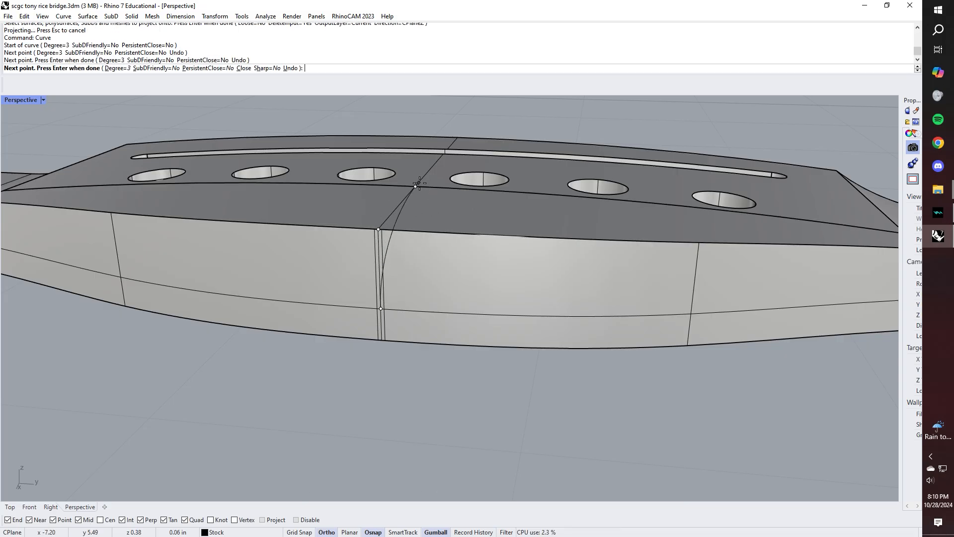
key("Return")
Check the shape of the round-over profile curve in the front view
left_click(465, 207)
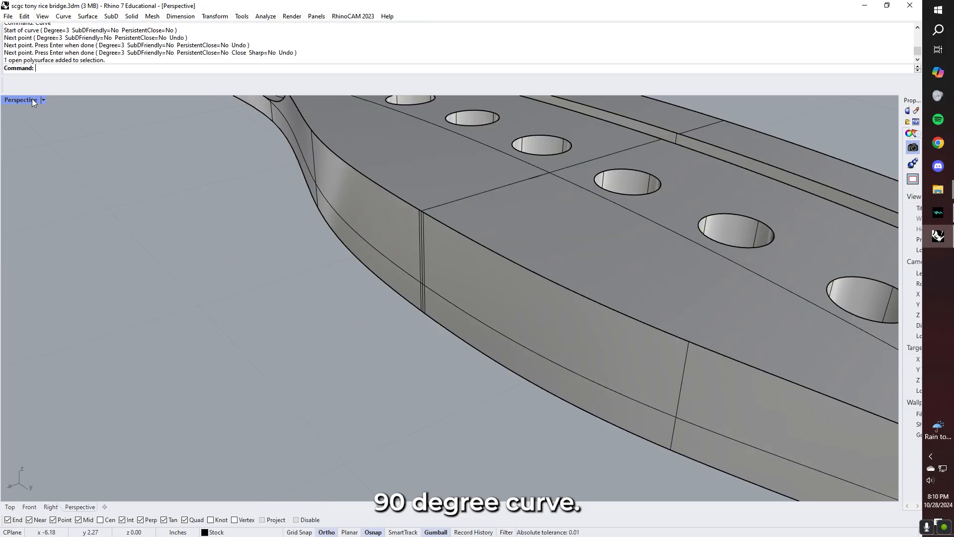
double_click(32, 100)
scroll(366, 414, "up", 12)
left_click(345, 393)
right_click_drag(396, 395, 339, 387)
double_click(12, 333)
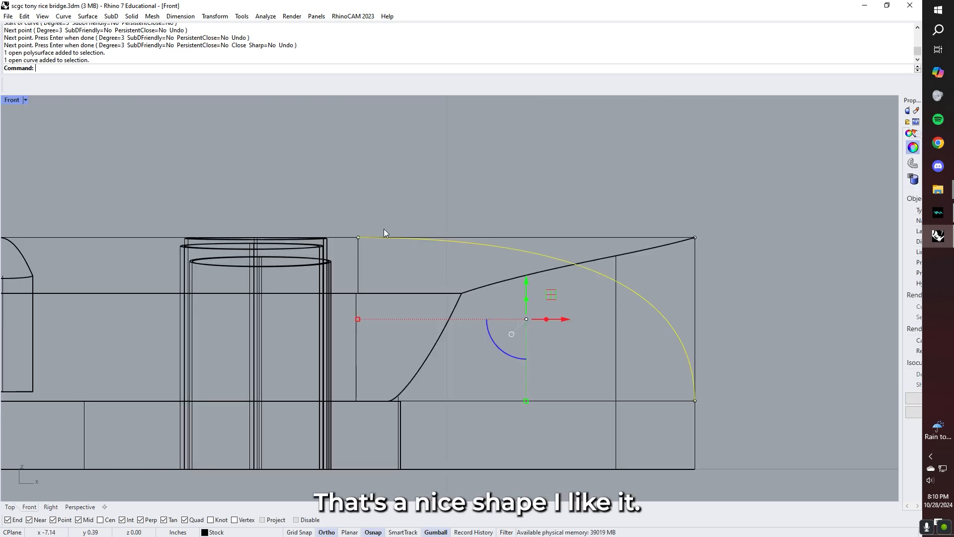
left_click(773, 362)
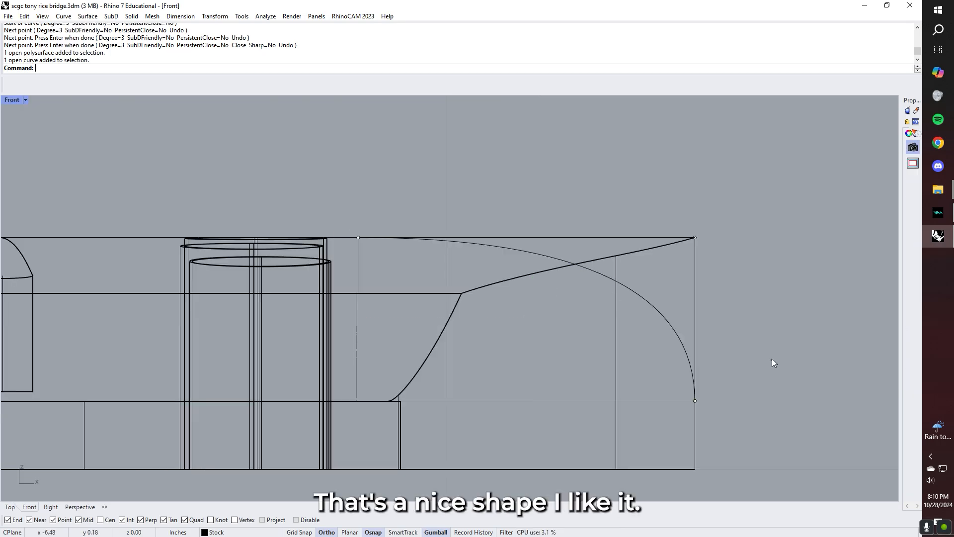
double_click(17, 98)
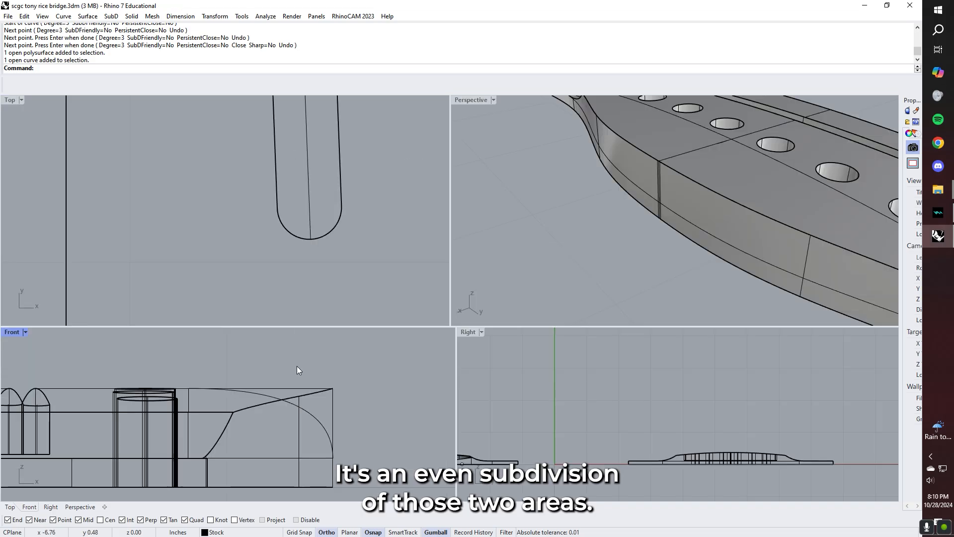
Copy the round-over profile curve to both ends of the lengthwise line, where it meets the wings
mouse_move(431, 269)
right_mouse_down()
mouse_move(473, 296)
mouse_move(483, 324)
mouse_move(428, 264)
right_mouse_up()
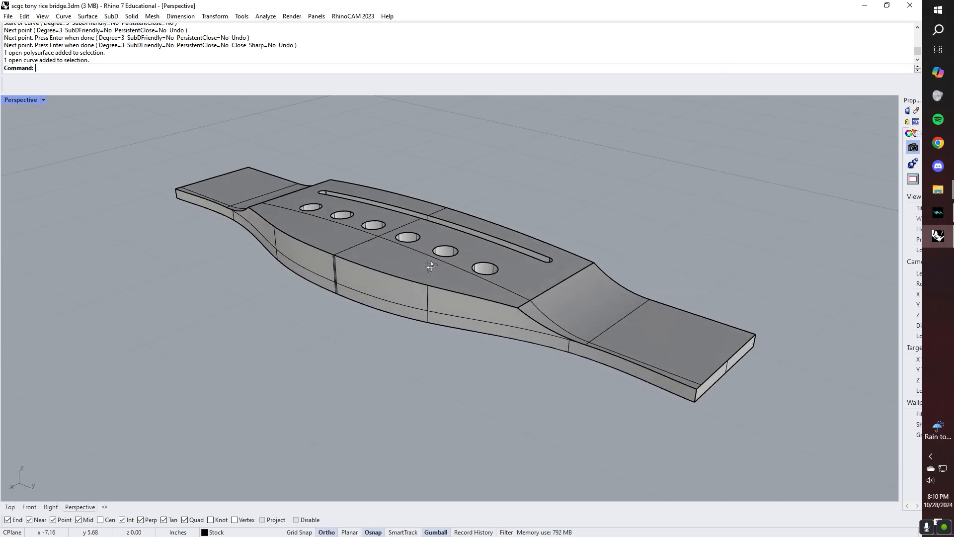
scroll(368, 232, "up", 3)
left_click(395, 222)
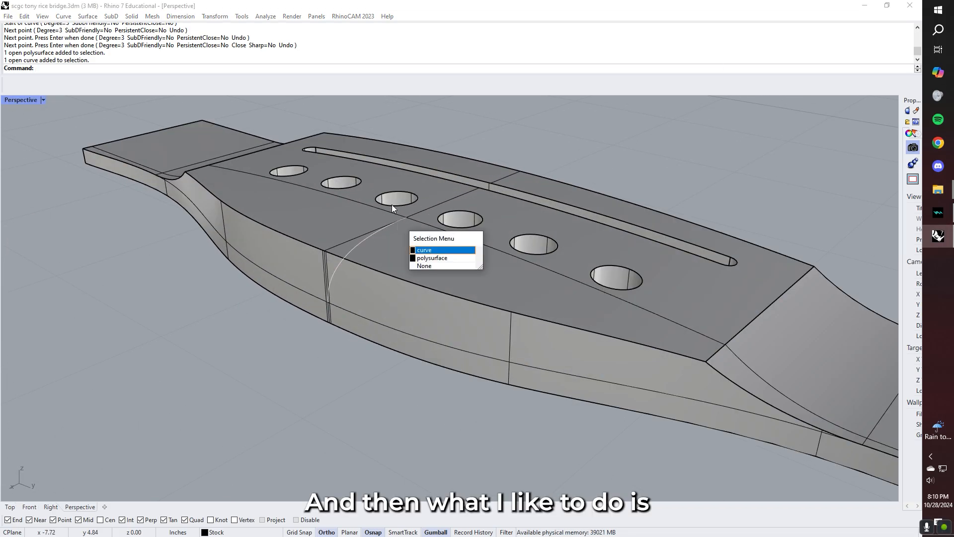
key("Return")
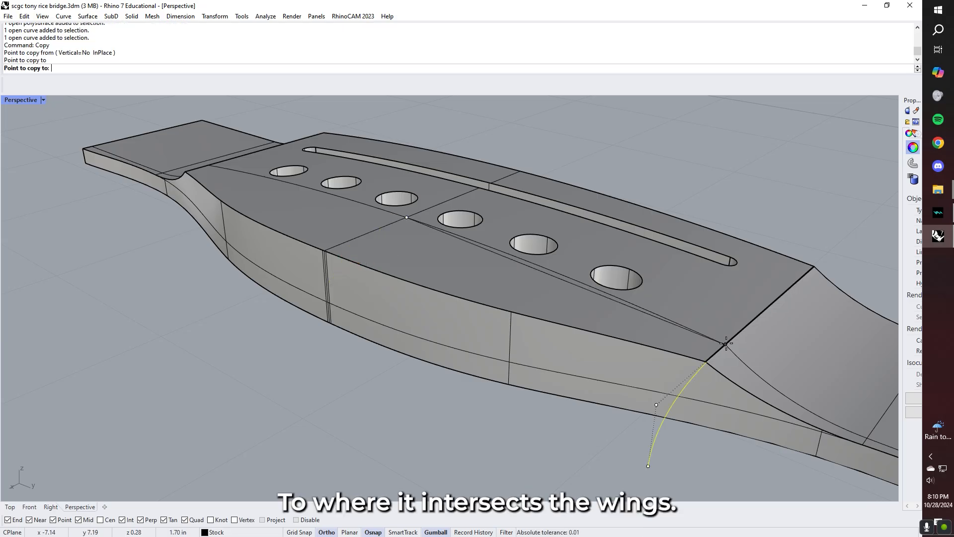
left_click(706, 362)
right_click_drag(411, 285, 664, 245)
left_click(343, 274)
key("Return")
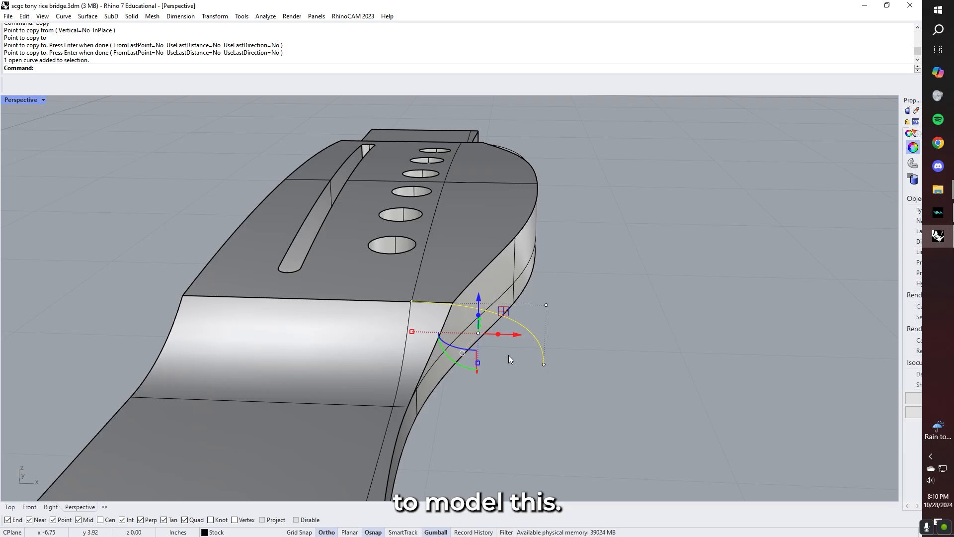
Try to fit one wing-end profile copy to the bridge side by moving its lower control points onto the side line in wireframe display
right_click_drag(508, 355, 508, 388)
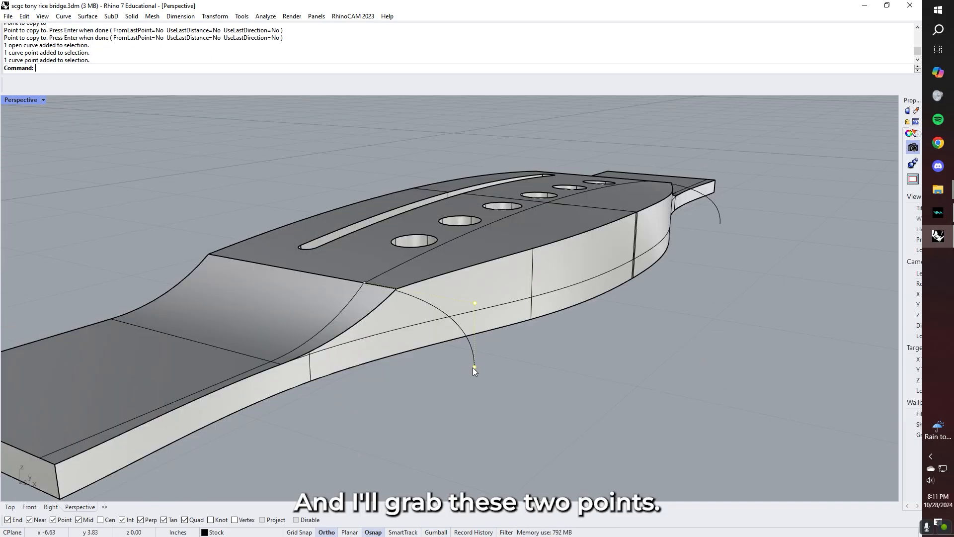
left_click_drag(474, 367, 352, 323)
scroll(380, 326, "up", 10)
right_click_drag(353, 324, 331, 298)
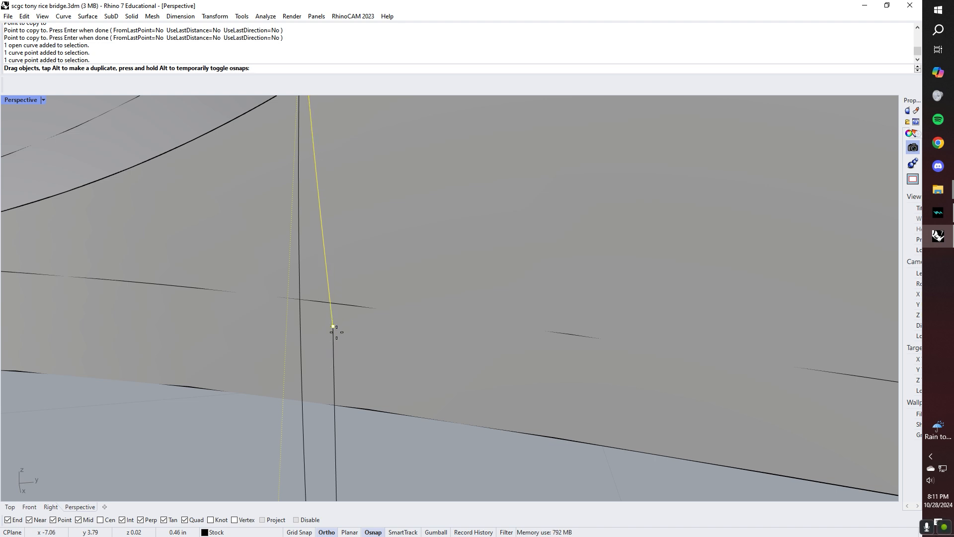
left_click_drag(327, 471, 326, 472)
scroll(326, 472, "down", 5)
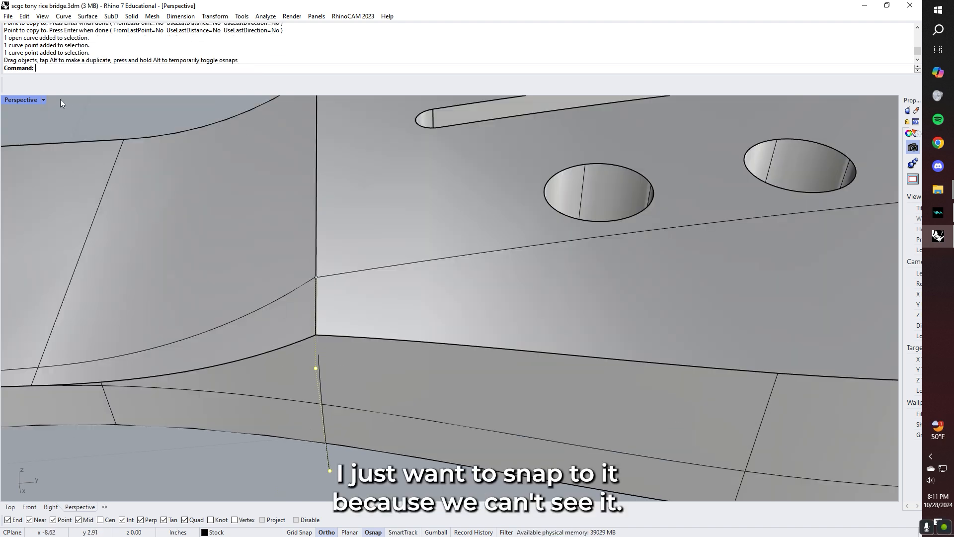
left_click(33, 100)
left_click(48, 137)
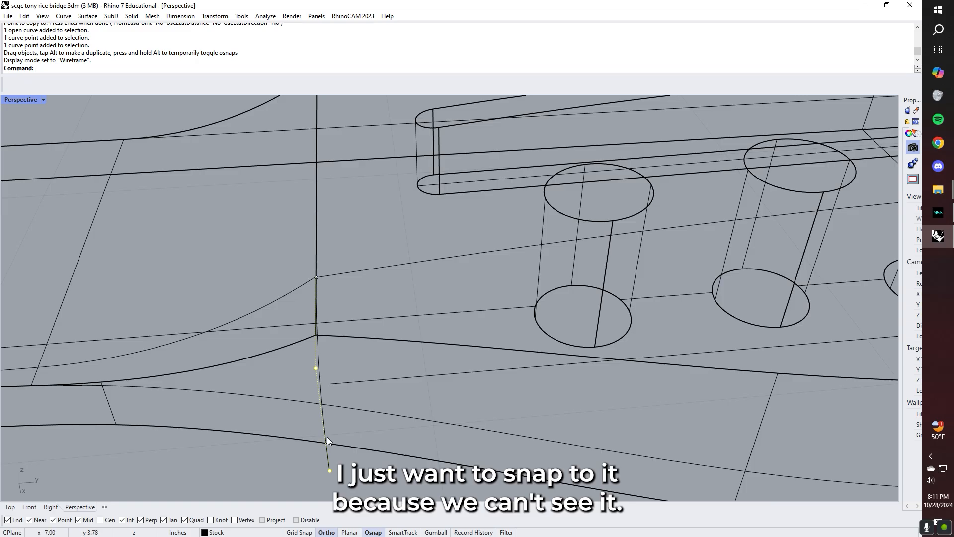
right_click_drag(322, 437, 314, 428)
left_click_drag(308, 394, 307, 386)
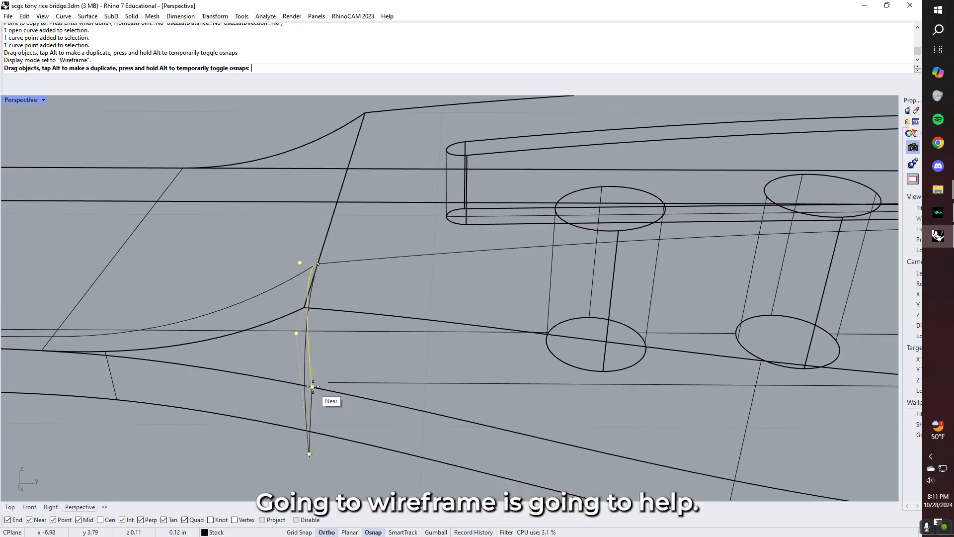
Delete the reshaped profile curve copy at the wing edge
right_click_drag(307, 386, 386, 368)
left_click(366, 361)
key("Delete")
Draw a line along the wing's crosswise edge, extending past the bridge's back edge to serve as a trimming boundary
left_click(386, 351)
left_click(394, 351)
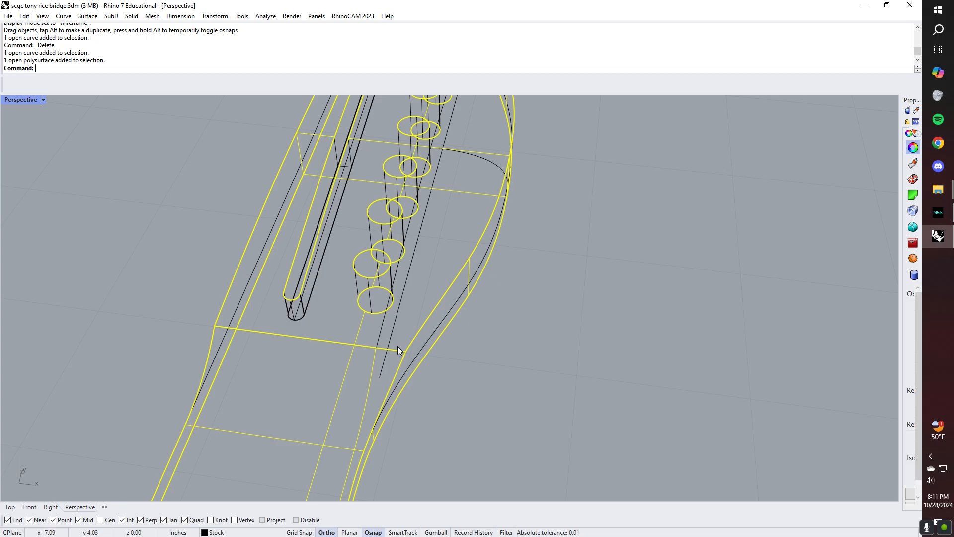
left_click(483, 383)
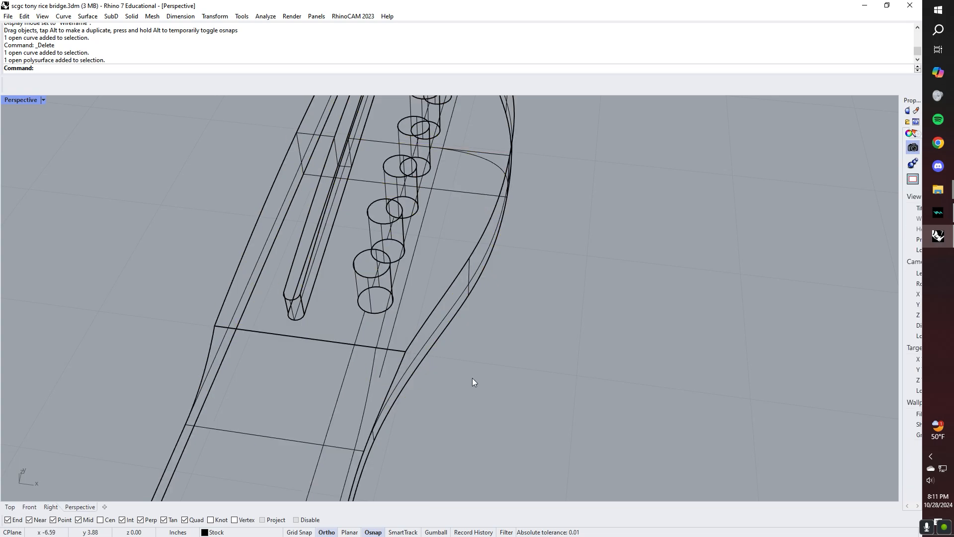
type("line")
key("Return")
left_click(215, 326)
left_click(501, 364)
scroll(502, 363, "down", 4)
right_click_drag(506, 362, 463, 317)
Try to trim the lengthwise side curve at the two crosswise lines and delete those lines
left_click(329, 347)
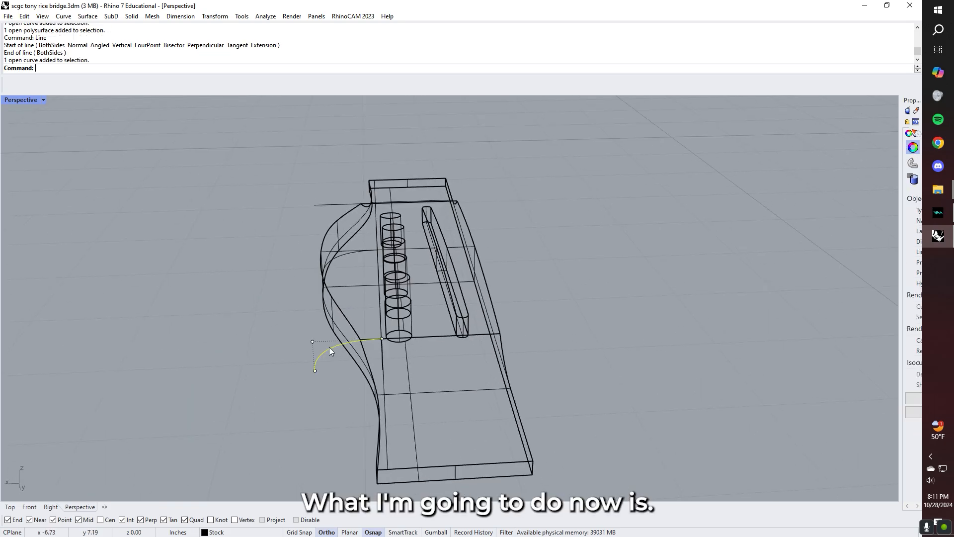
left_click(324, 206, "shift")
right_click_drag(325, 208, 377, 267)
type("Tr")
key("Return")
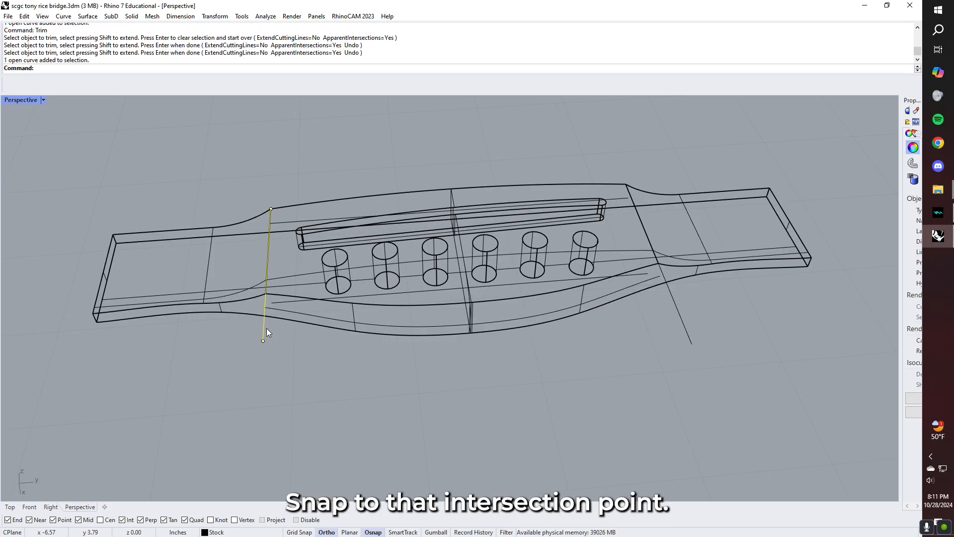
key("Delete")
key("Delete")
key("Delete")
left_click(677, 313)
key("Delete")
Trim the side curve's ends at the two crosswise wing lines and delete both cutting lines
right_click_drag(676, 313, 652, 326)
right_click_drag(688, 259, 667, 293)
scroll(682, 305, "up", 5)
scroll(682, 305, "up", 3)
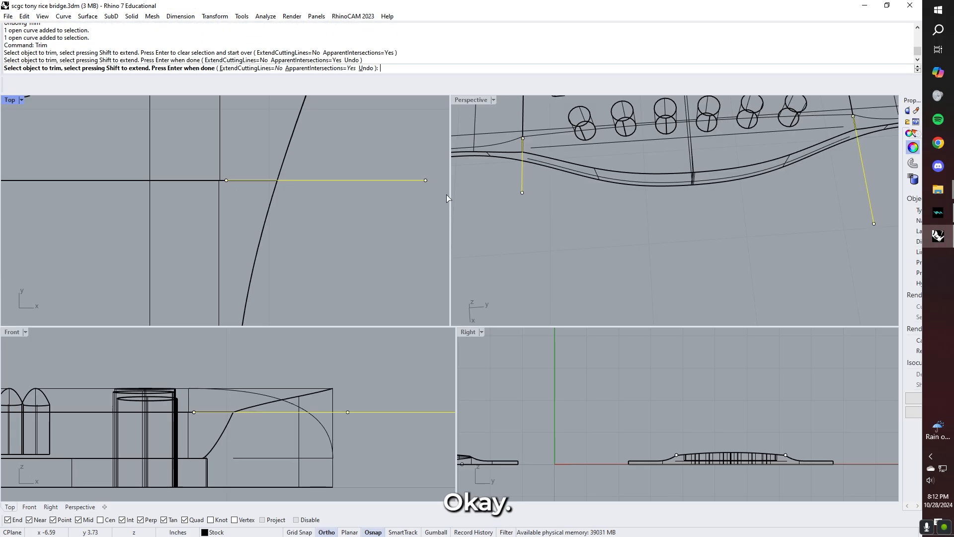
right_click(551, 228)
left_click(521, 182)
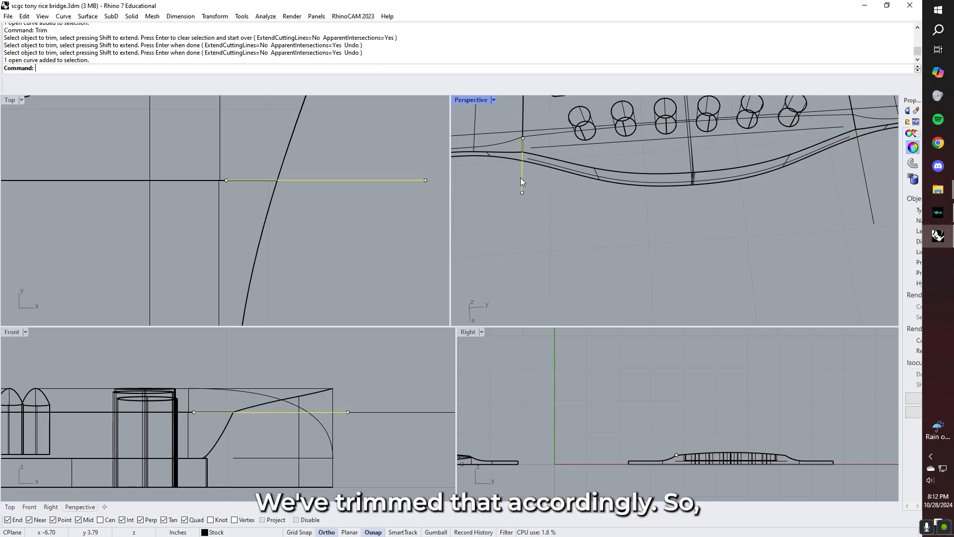
key("Delete")
left_click(863, 185)
key("Delete")
key("ctrl+m")
Copy the central round-over profile curve from its lower end to the trimmed end of the side curve
right_click_drag(493, 267, 449, 166)
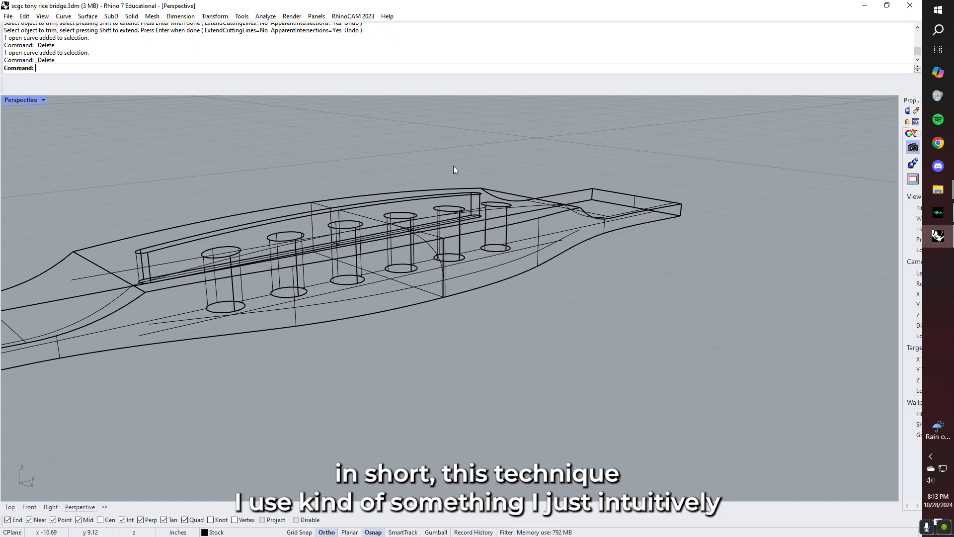
right_click_drag(453, 168, 204, 227)
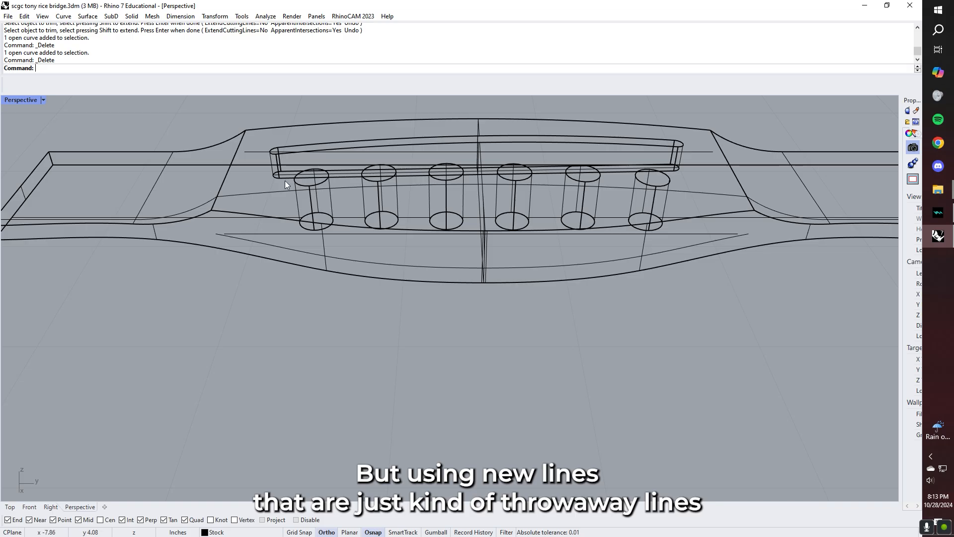
right_click_drag(334, 192, 405, 223)
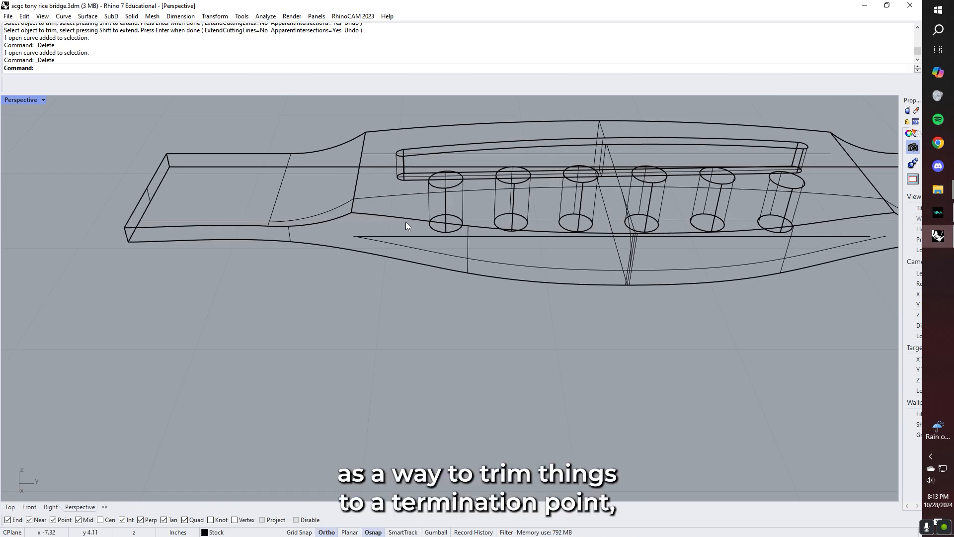
right_click_drag(652, 272, 512, 205)
left_click(518, 217)
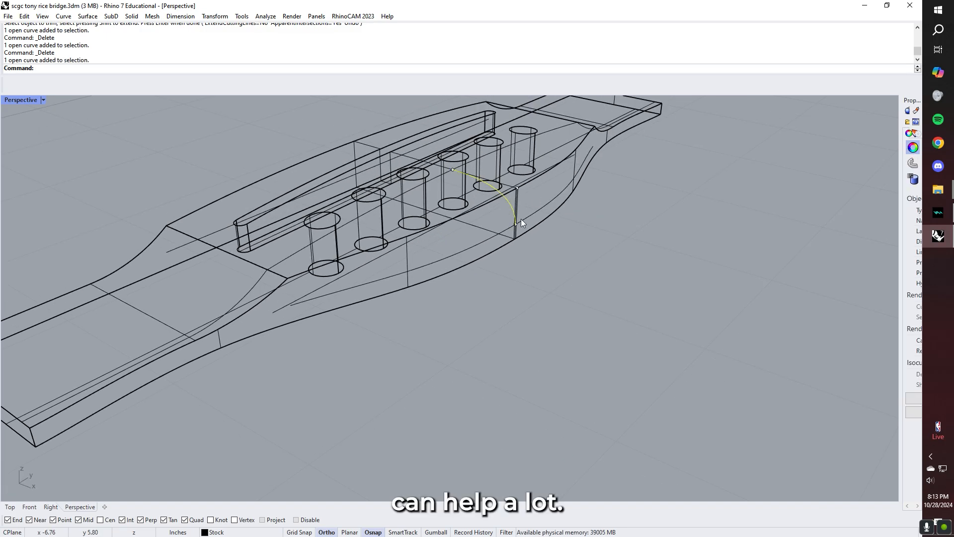
type("copy")
key("Return")
left_click(516, 225)
left_click(290, 305)
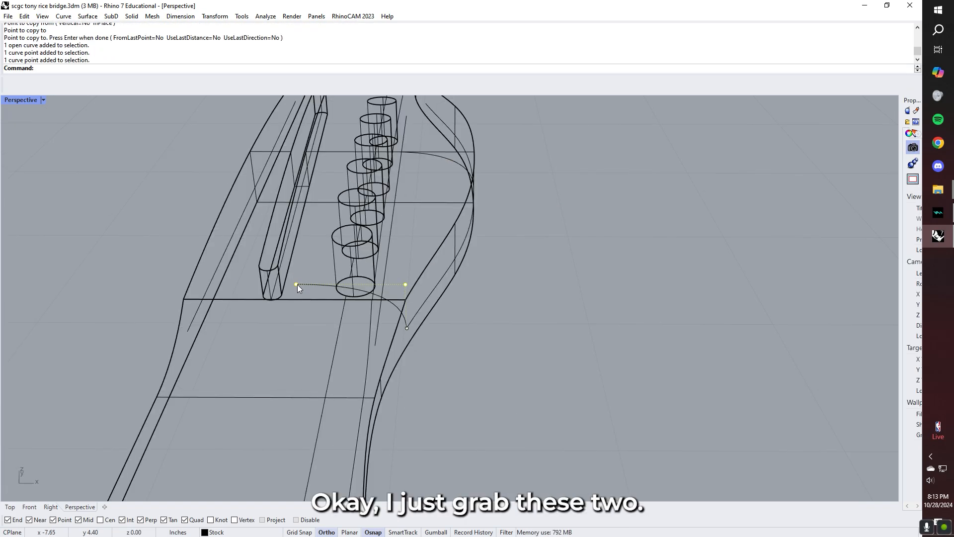
Reshape the copied profile by snapping its middle control point to the wing corner and its upper end onto the wing's crosswise edge
left_click_drag(297, 284, 389, 312)
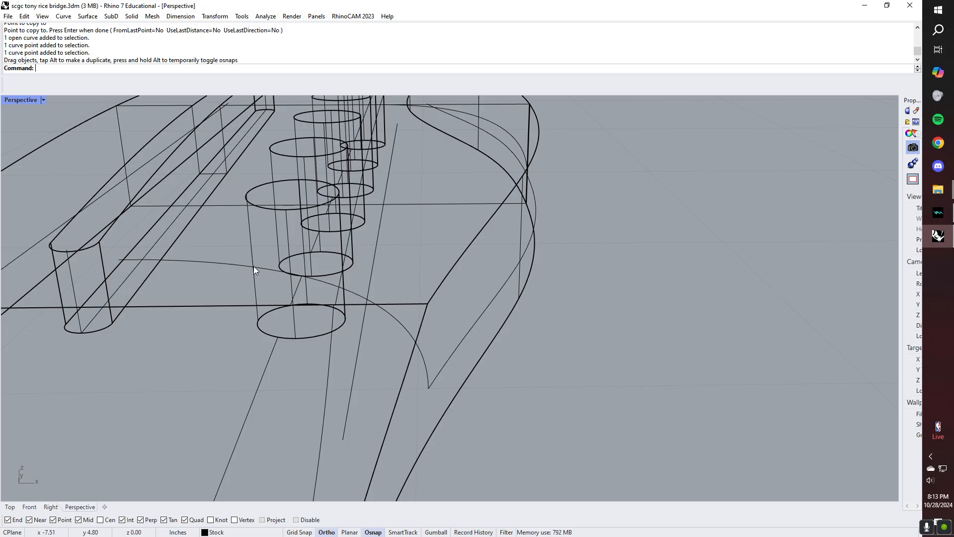
left_click(255, 267)
key("Escape")
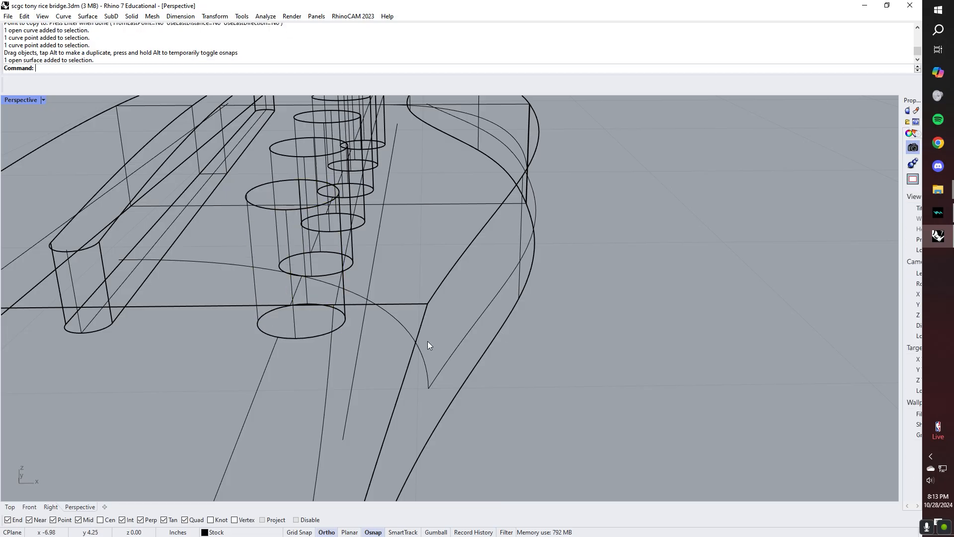
left_click(397, 318)
left_click_drag(427, 259, 428, 304)
left_click_drag(119, 259, 337, 304)
Mirror the reshaped wing-end profile across the bridge's centre line to the opposite wing
right_click_drag(581, 347, 548, 324)
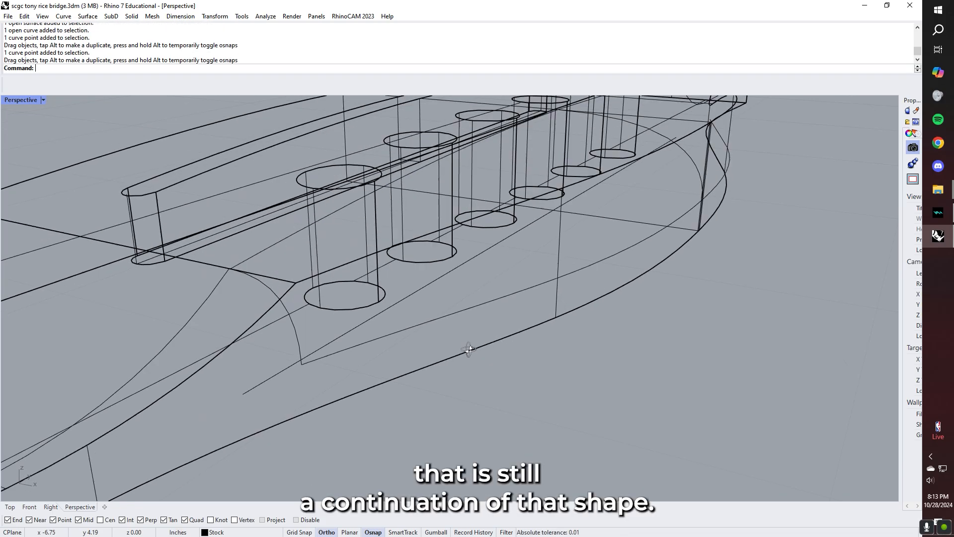
scroll(358, 380, "up", 3)
scroll(358, 379, "down", 5)
right_click_drag(503, 339, 365, 324)
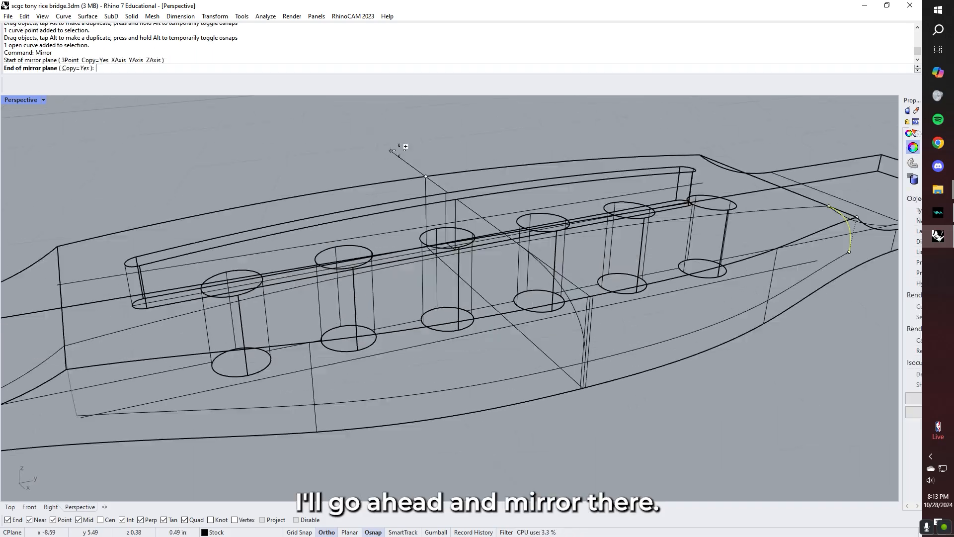
left_click(404, 149)
scroll(472, 306, "down", 5)
Create a network surface from the upper line, the side curve and the three round-over profiles
right_click_drag(446, 298, 521, 274)
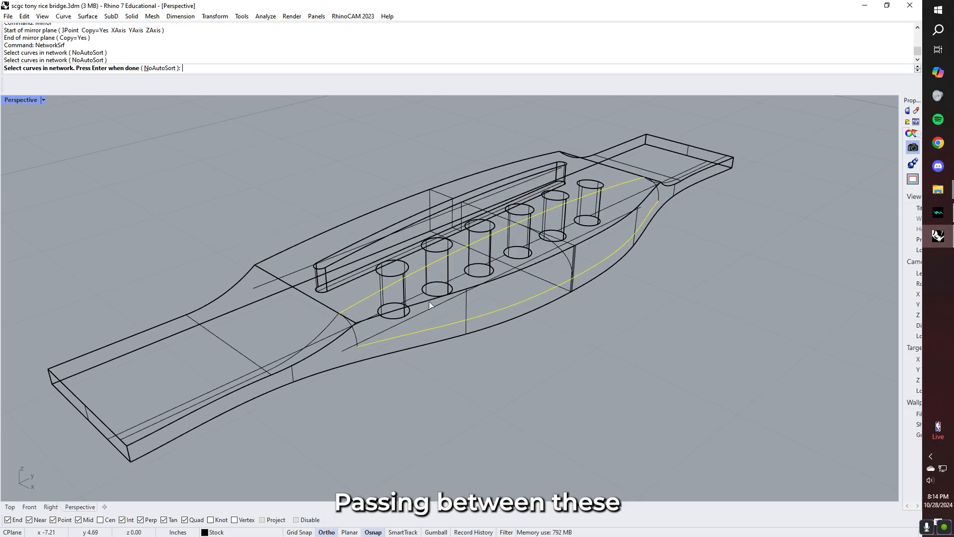
left_click(567, 259)
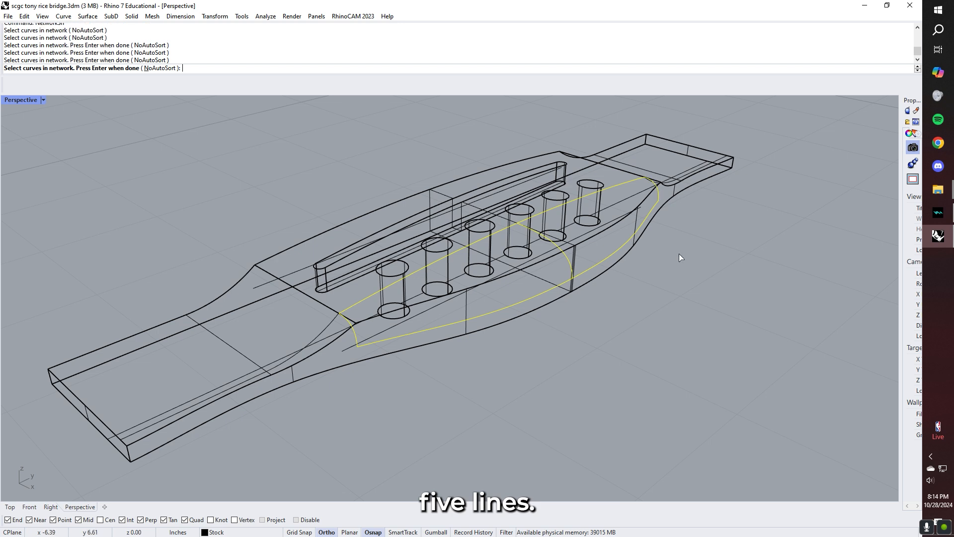
key("Return")
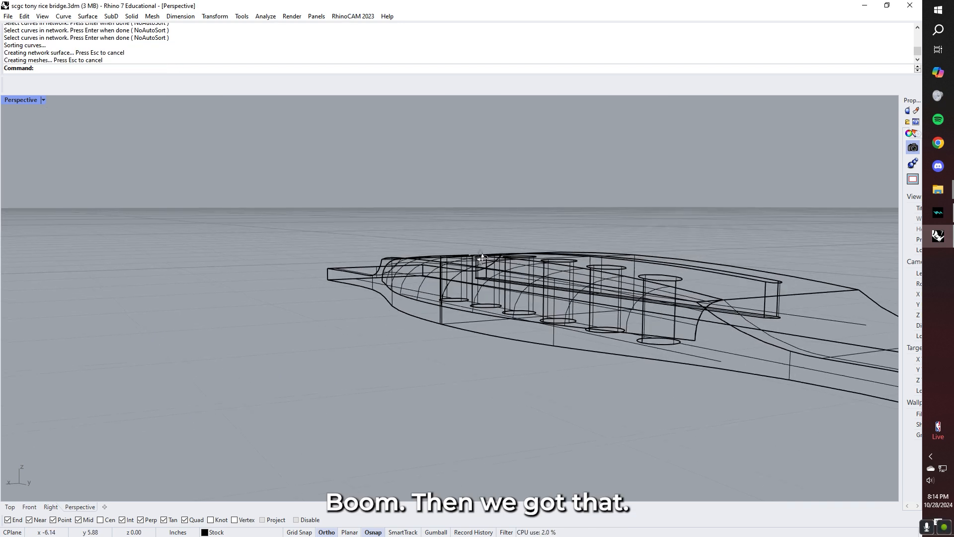
Extend the round-over surface a short distance past the wing edge with ExtendSrf
right_click_drag(647, 278, 397, 312)
scroll(396, 312, "up", 6)
right_click_drag(408, 293, 405, 264)
type("E")
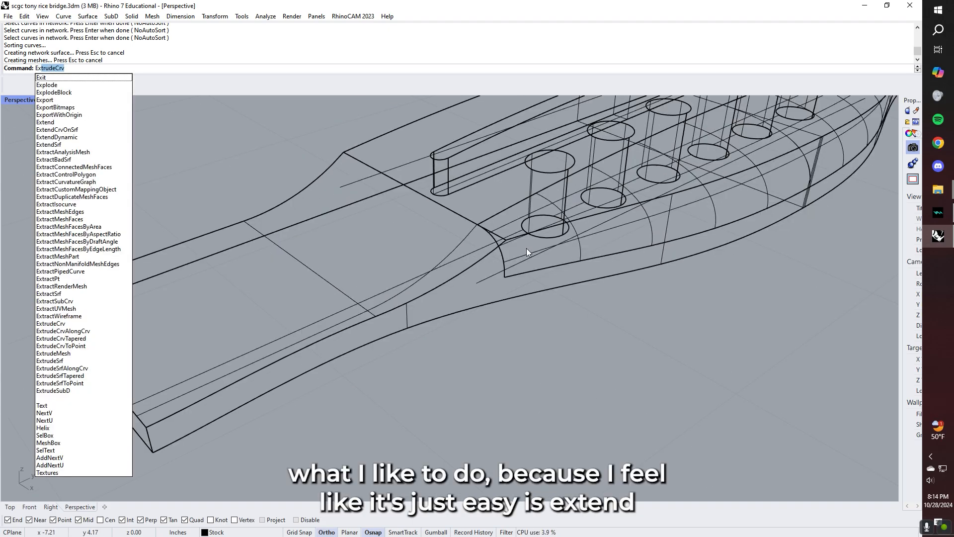
type("xte")
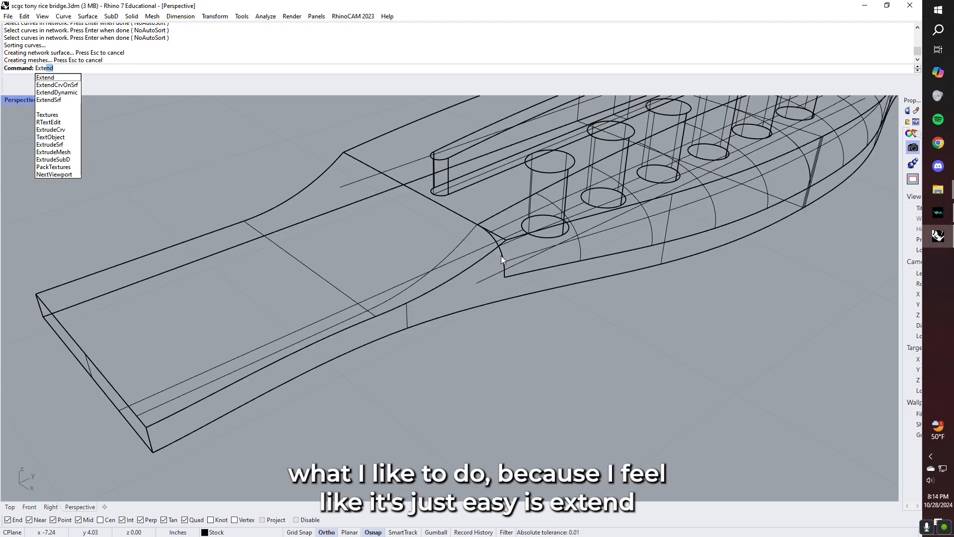
type("ndSrf")
key("Return")
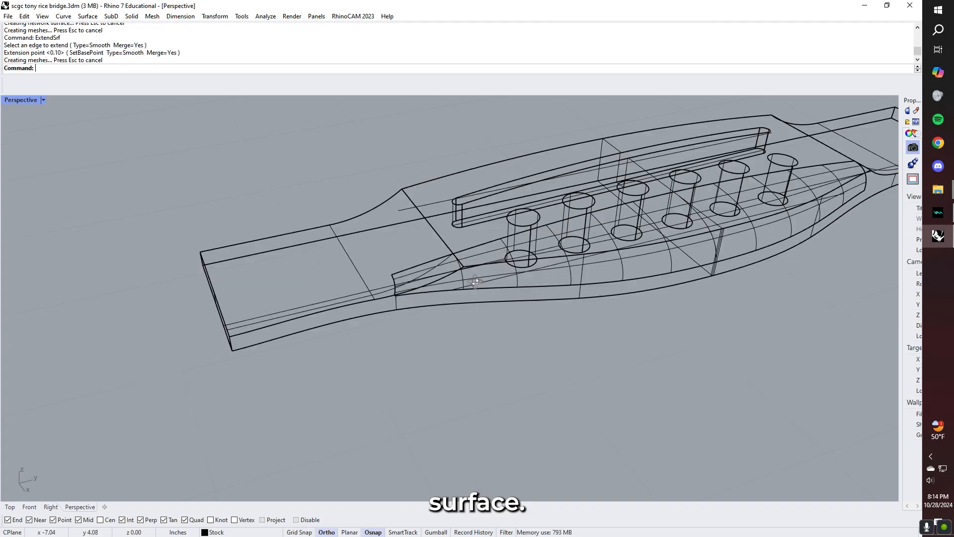
right_click_drag(546, 293, 315, 277, "shift")
left_click(408, 310)
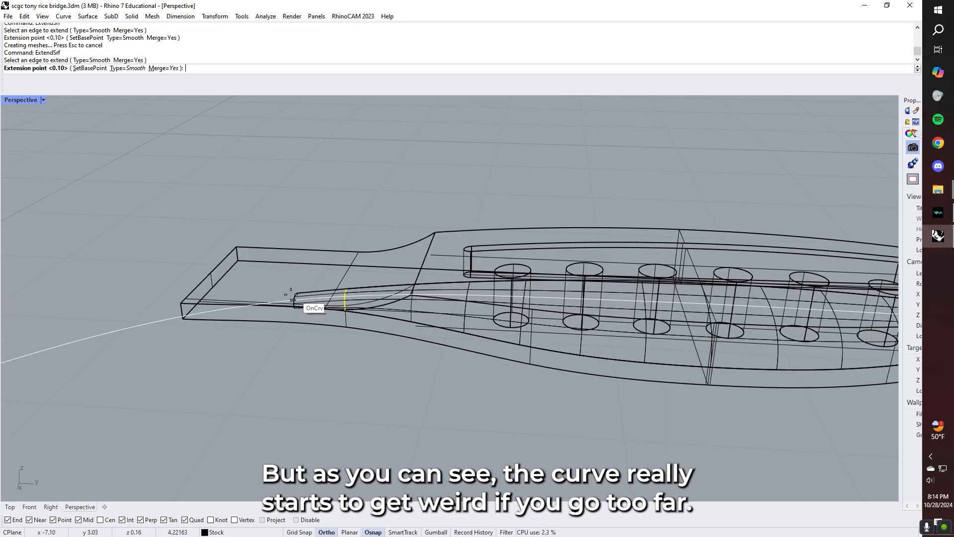
scroll(298, 318, "down", 4)
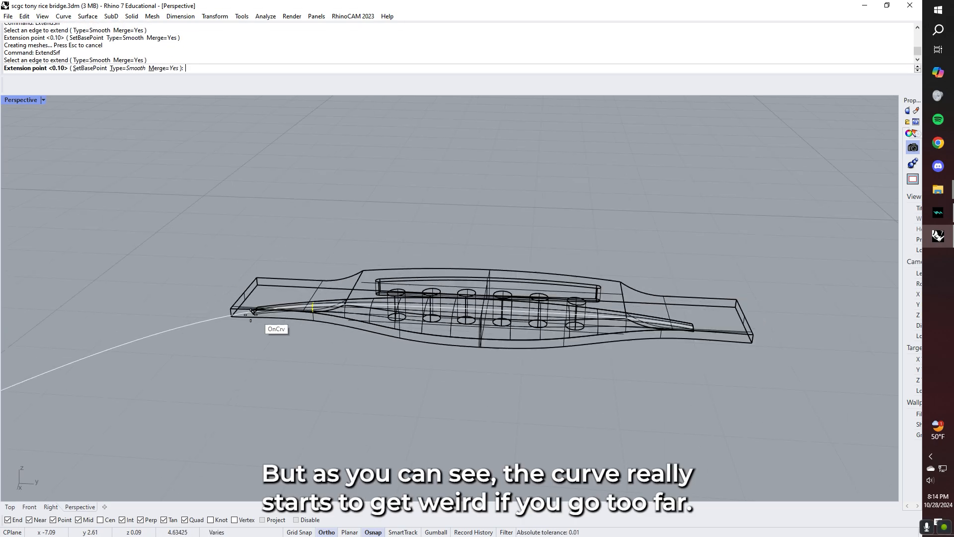
right_click_drag(203, 328, 352, 241, "shift")
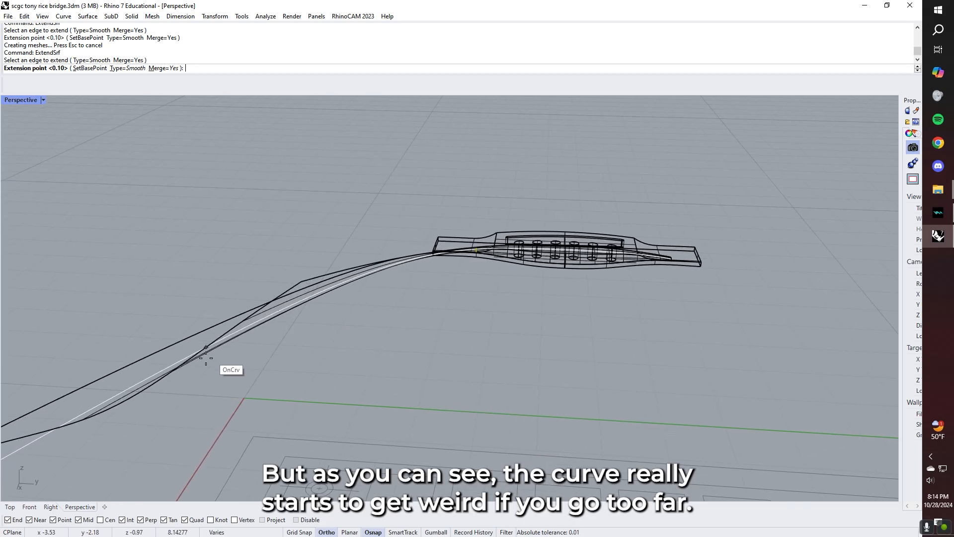
scroll(494, 260, "up", 5)
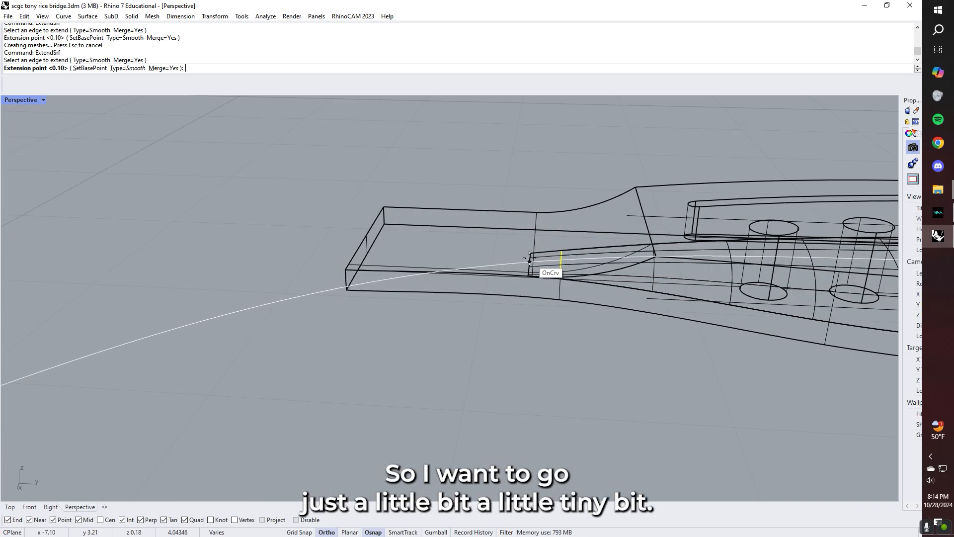
left_click(530, 259)
Rebuild the network surface, picking the three round-over profiles before the lengthwise curves
double_click(33, 100)
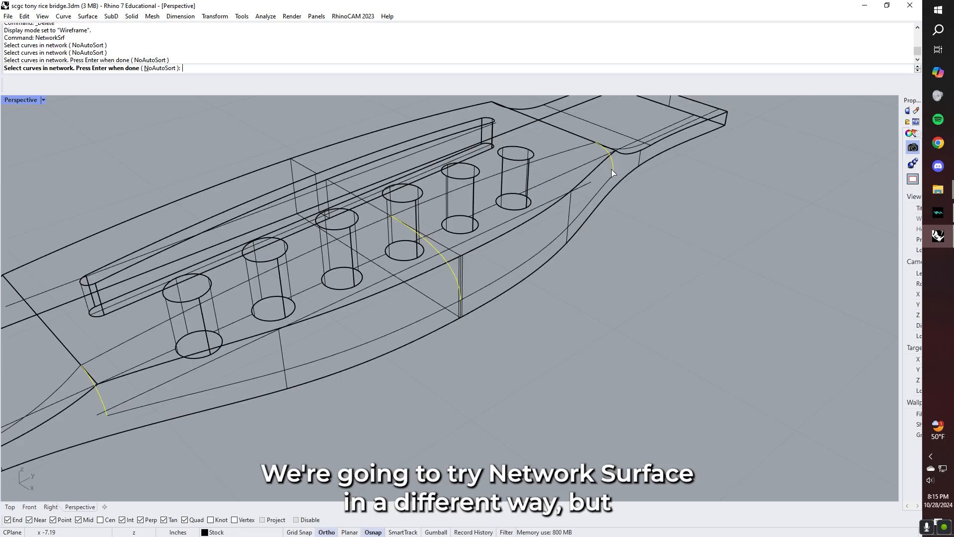
left_click(611, 170)
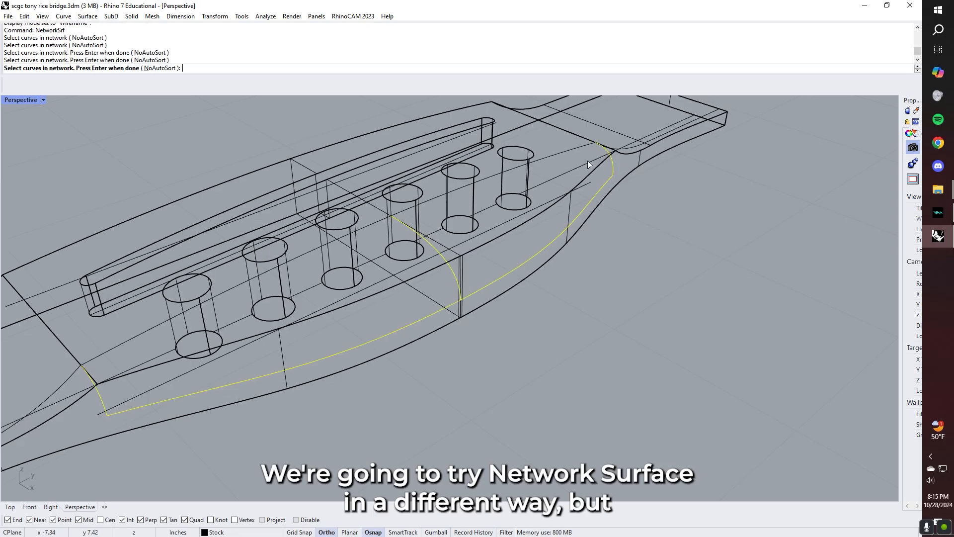
key("Return")
right_click_drag(611, 229, 513, 229)
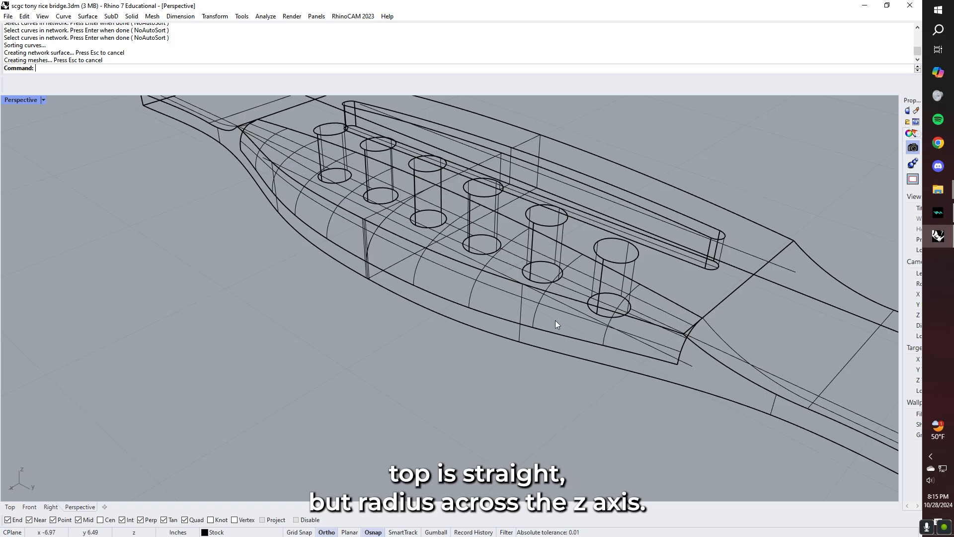
right_click_drag(556, 321, 285, 226)
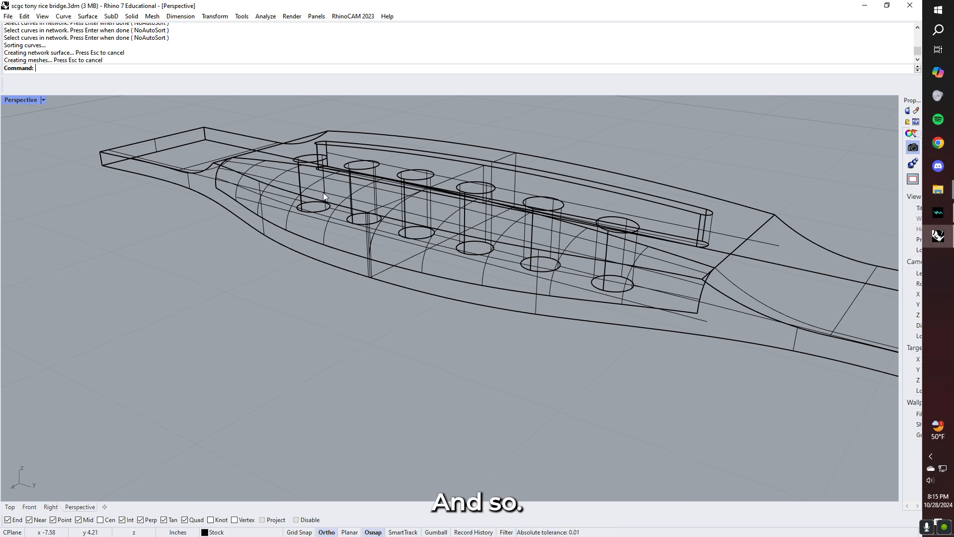
Extend the rebuilt surface past the wing edge and trim its excess using the bridge body as the cutting object
type("ExtendSrf")
key("Return")
left_click(705, 290)
right_click_drag(800, 312, 762, 237)
scroll(796, 249, "up", 6)
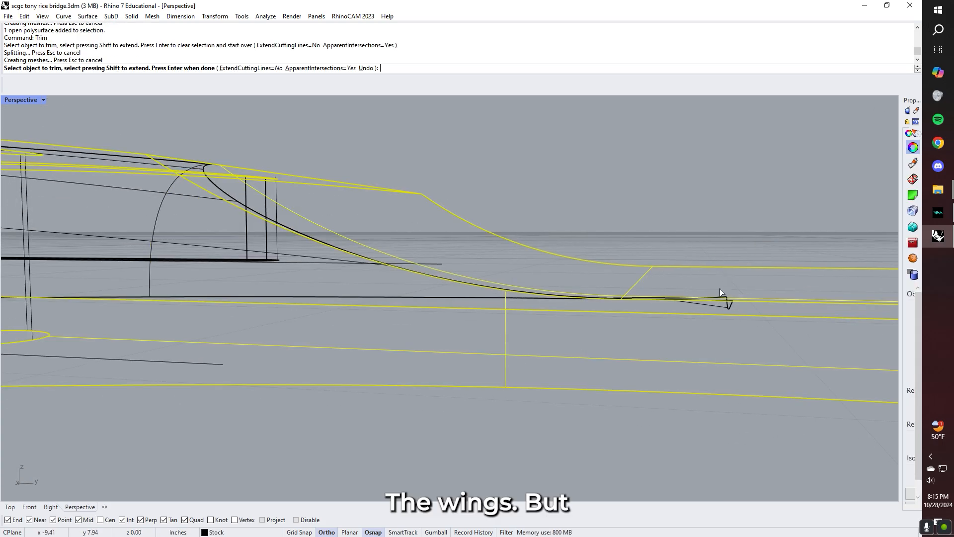
left_click(729, 307)
right_click_drag(729, 307, 528, 292)
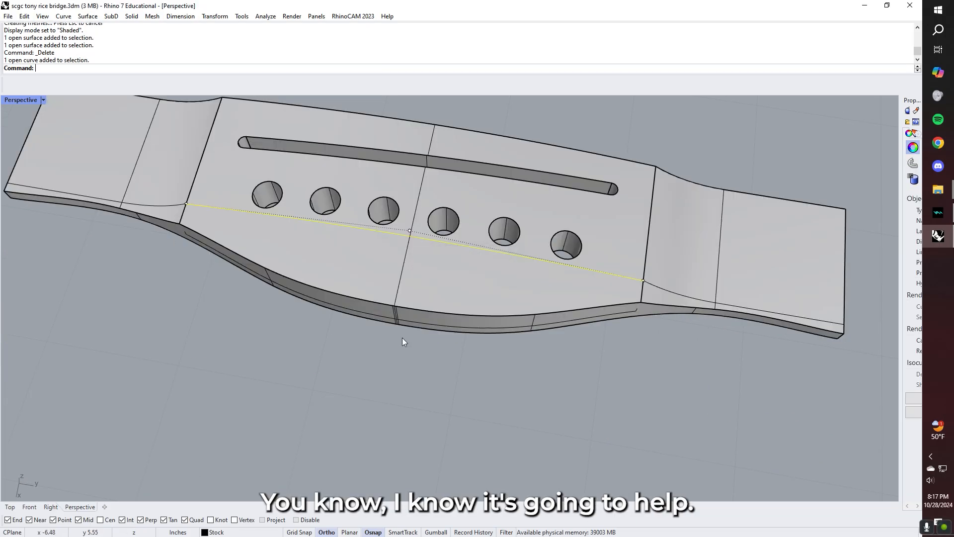
Bow the lengthwise upper line by moving its middle control point about 0.2 in toward the bridge's back edge
scroll(410, 262, "up", 3)
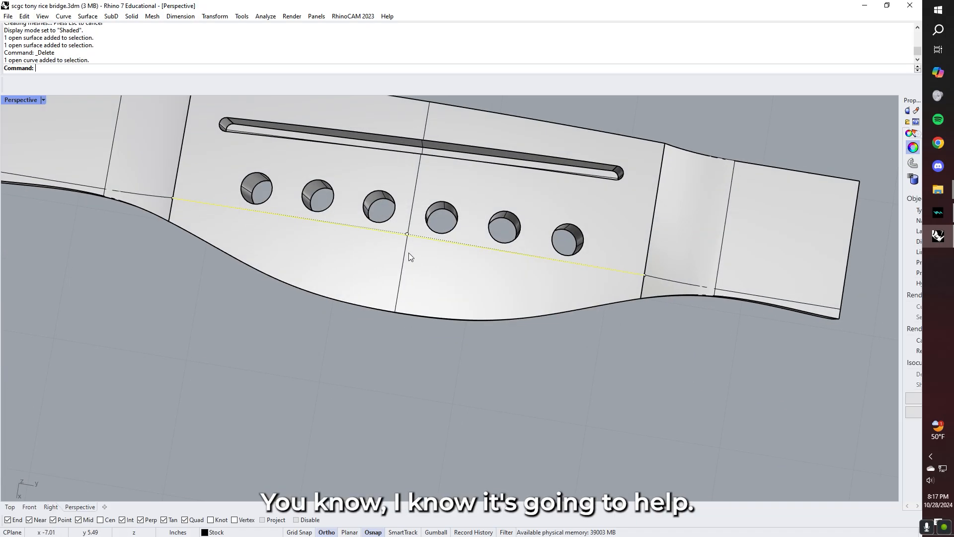
left_click(404, 241)
right_click_drag(423, 274, 481, 266)
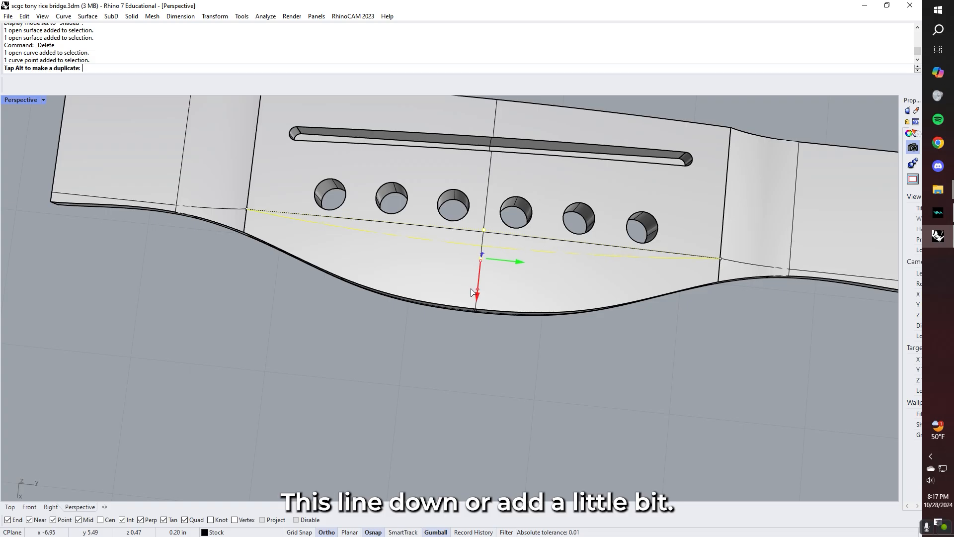
left_click_drag(471, 290, 471, 291)
left_click(481, 397)
right_click_drag(527, 383, 403, 319)
right_click_drag(470, 352, 465, 315)
right_click_drag(477, 278, 550, 318)
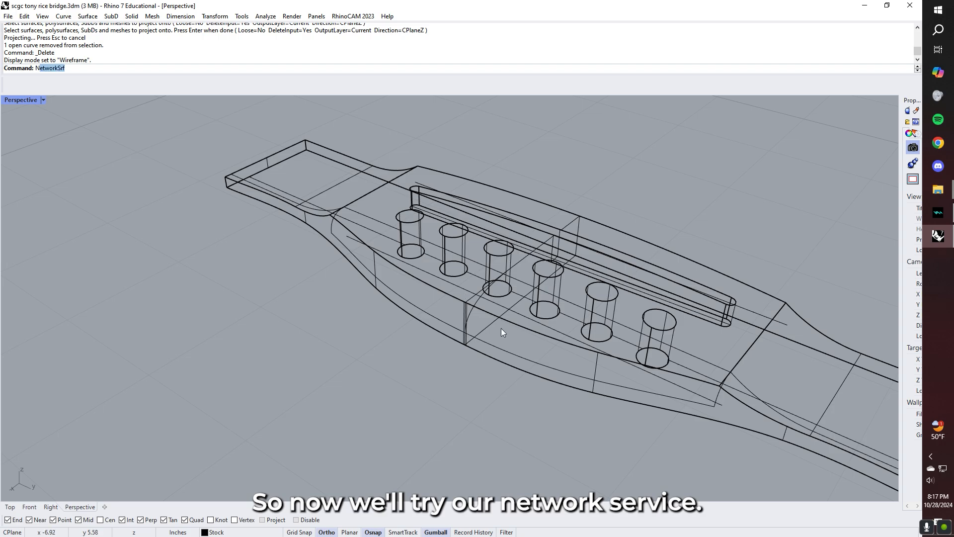
key("Return")
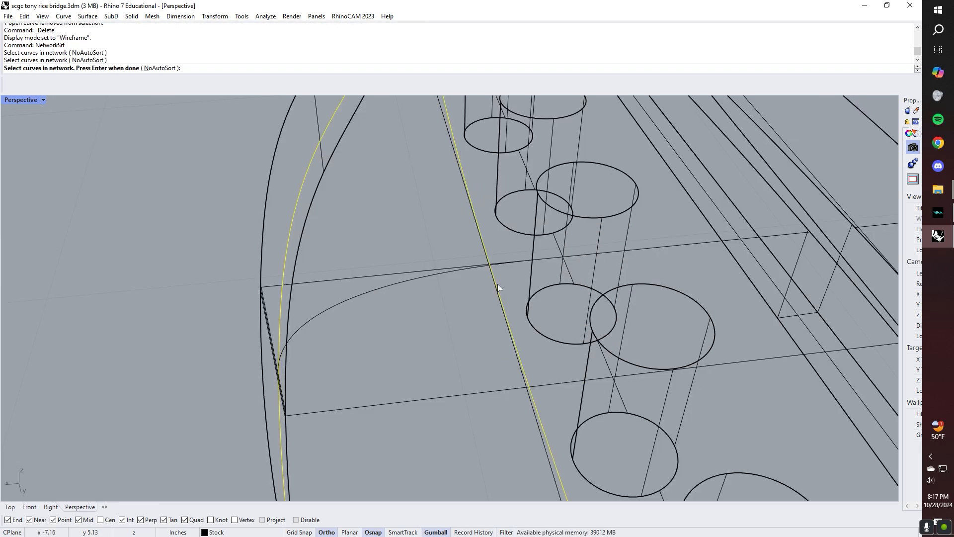
key("Escape")
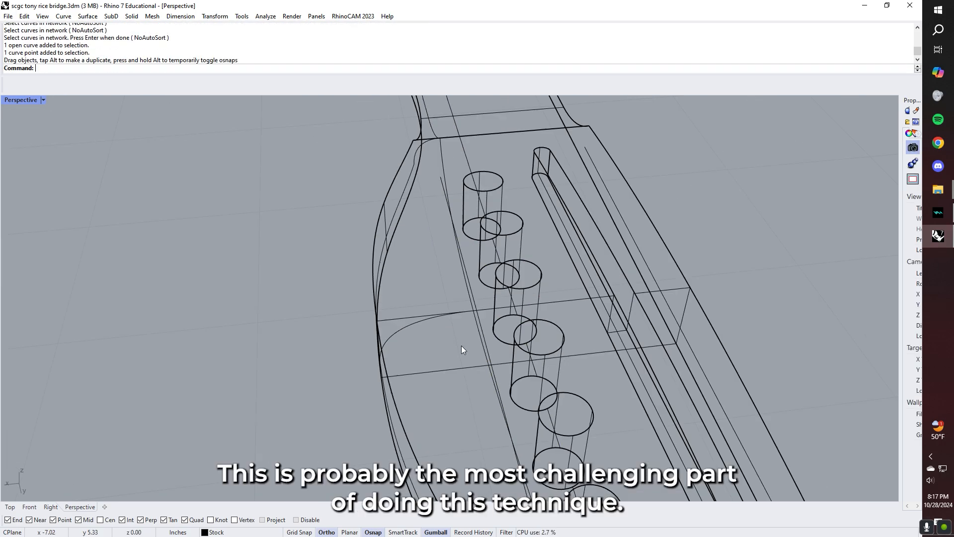
Build a network surface from the two lengthwise curves and the three round-over profiles
right_click_drag(461, 345, 504, 319)
key("Return")
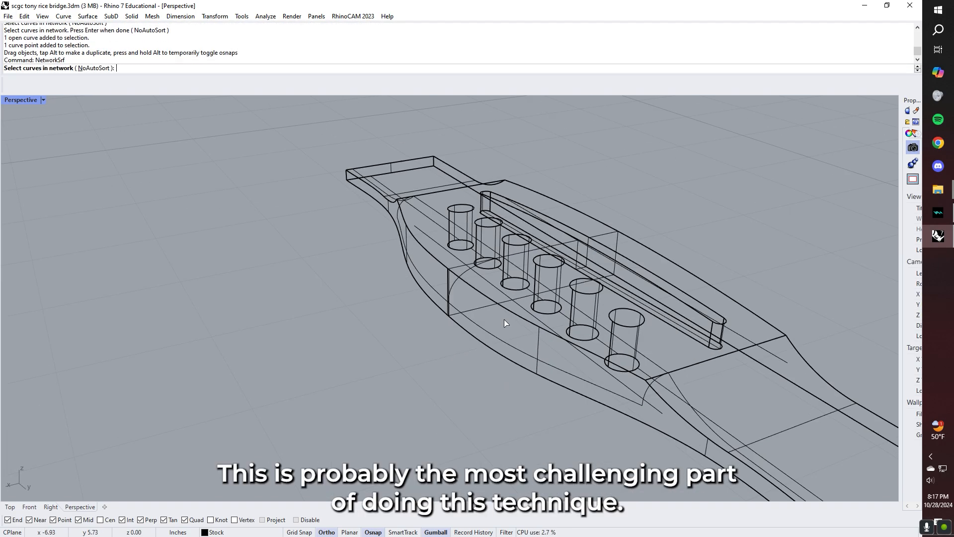
left_click(490, 335)
right_click_drag(490, 336, 532, 308)
left_click(559, 286)
left_click(658, 385)
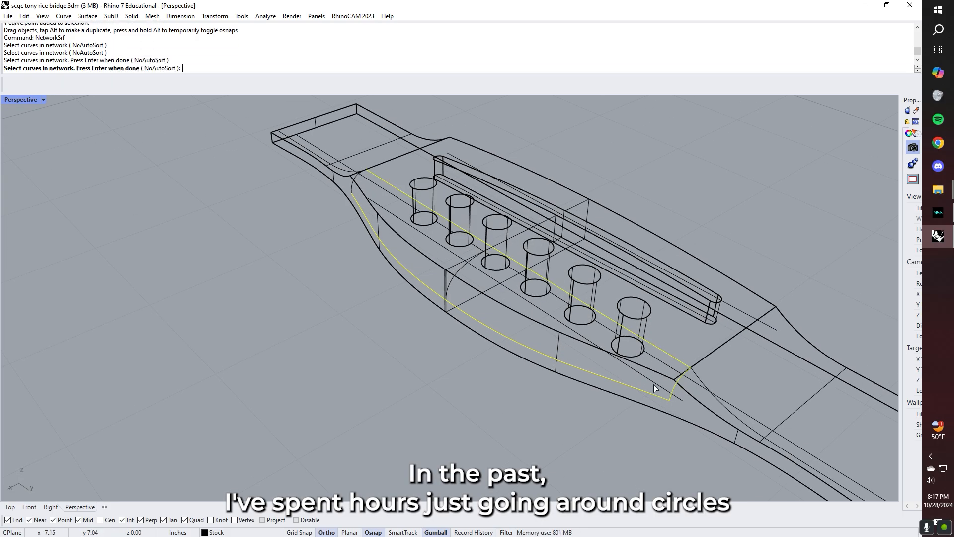
key("Return")
Extend the upper lengthwise curve past the body corner out over the wing's curved transition with the Extend command
type("Exte")
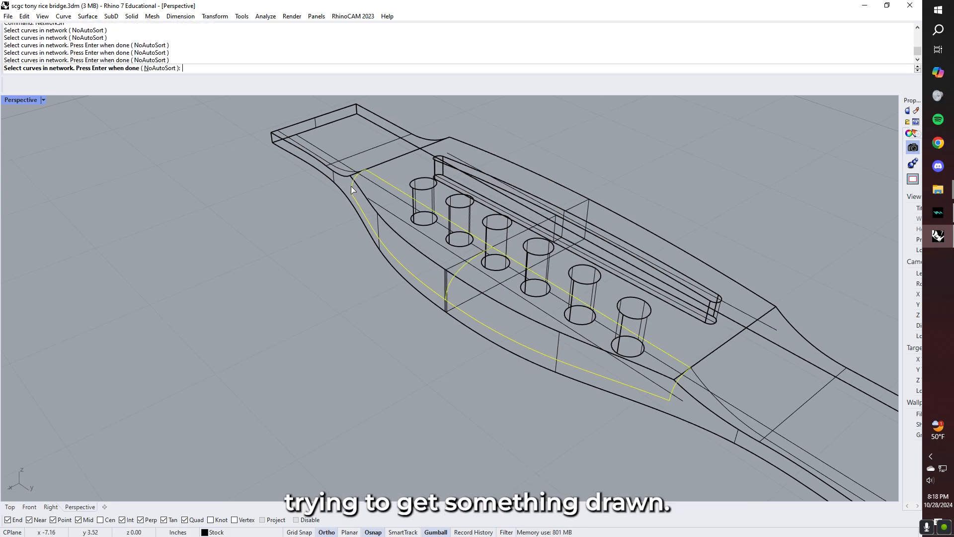
right_click_drag(351, 186, 345, 267)
key("Return")
scroll(569, 300, "up", 3)
left_click(592, 334)
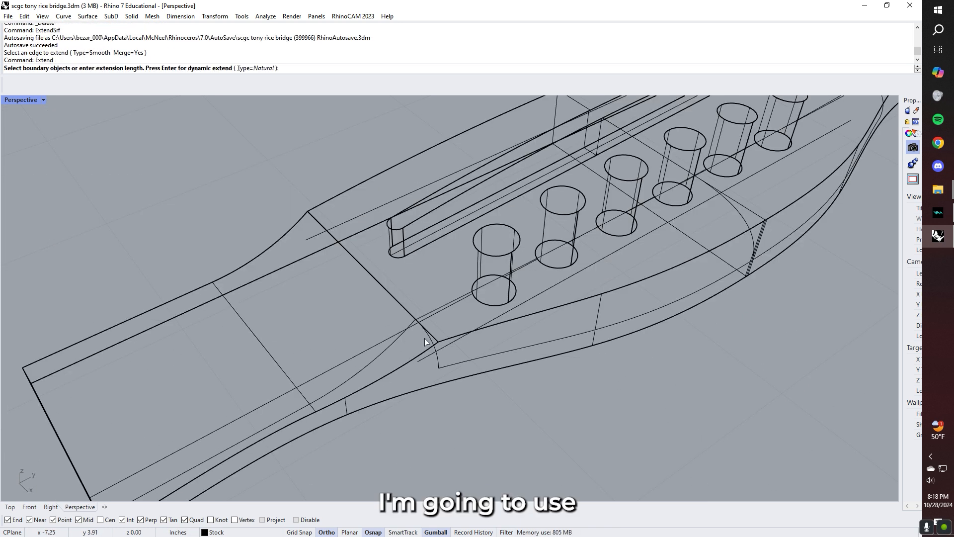
left_click(423, 315)
key("Return")
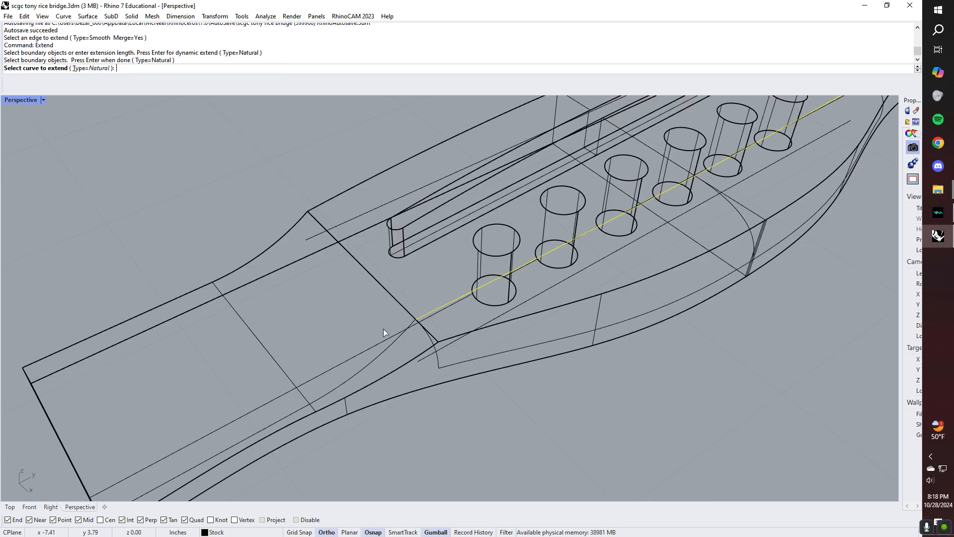
left_click(416, 320)
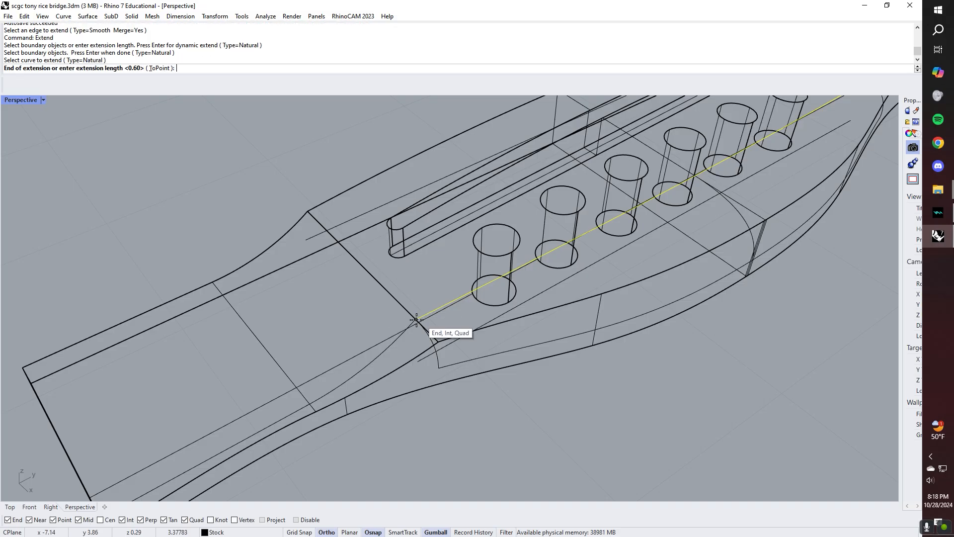
left_click(342, 352)
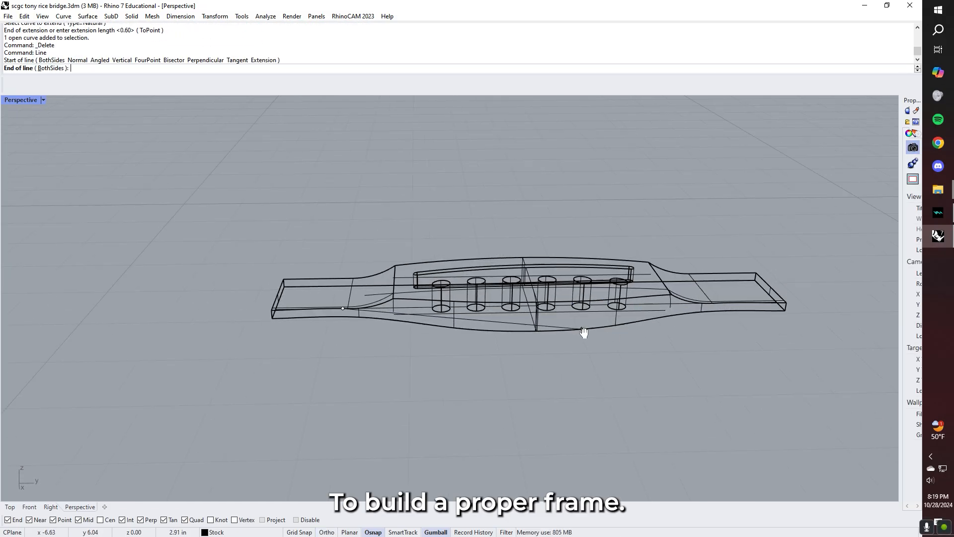
Draw a straight line about 5.06 in long along the bridge's back edge, ending on the opposite wing
scroll(544, 326, "up", 4)
scroll(547, 326, "up", 1)
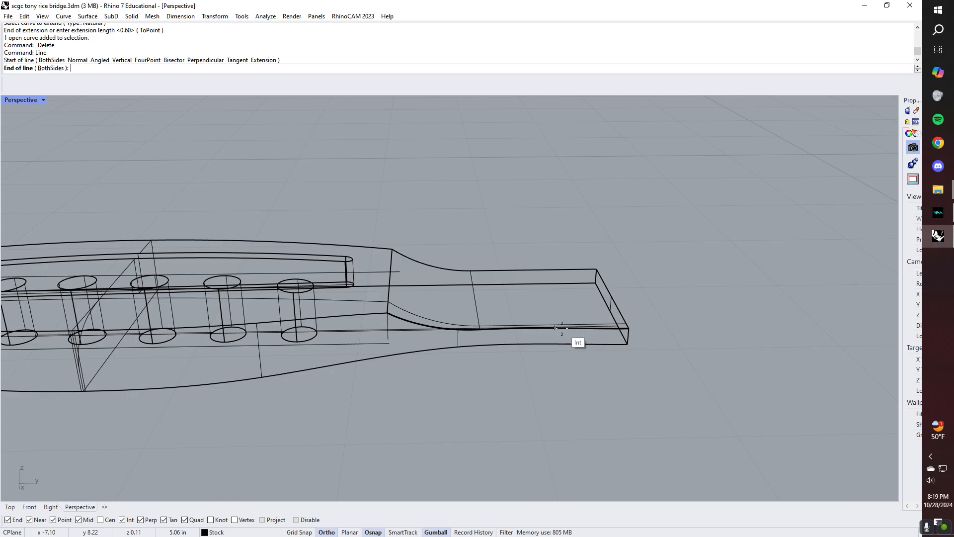
left_click(562, 327)
scroll(438, 328, "up", 2)
Project the new straight line onto the bridge's back side wall in the Right view, then return to the Perspective view
left_click(458, 312)
left_click(506, 338)
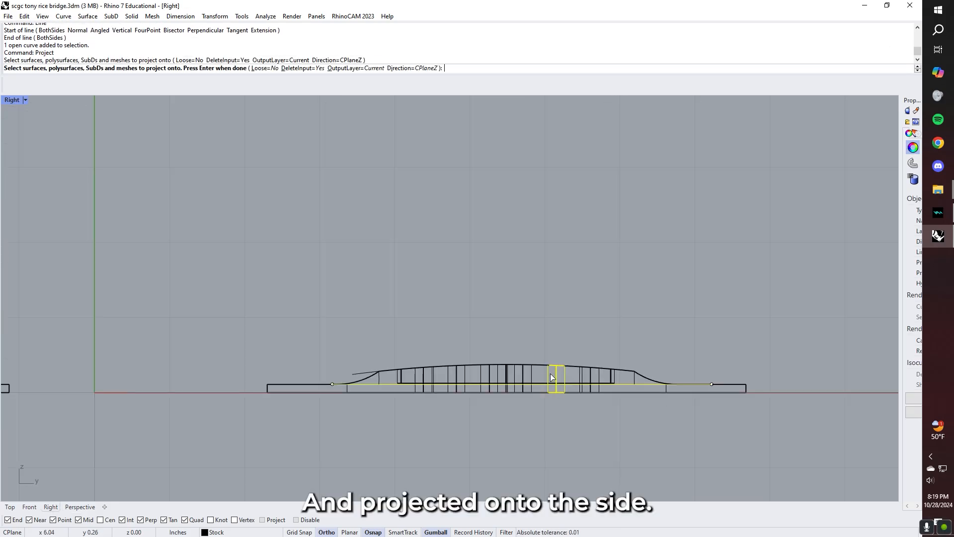
scroll(553, 377, "up", 3)
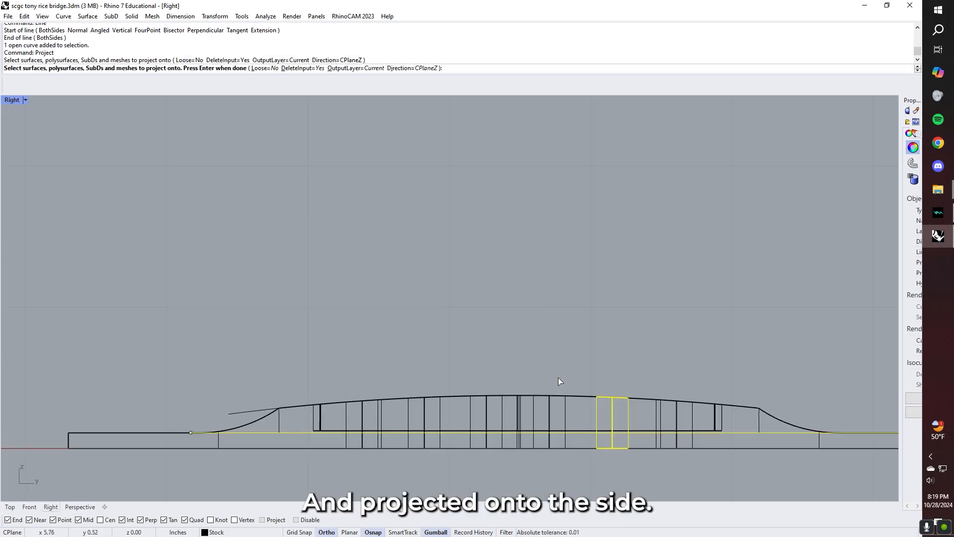
left_click(614, 410)
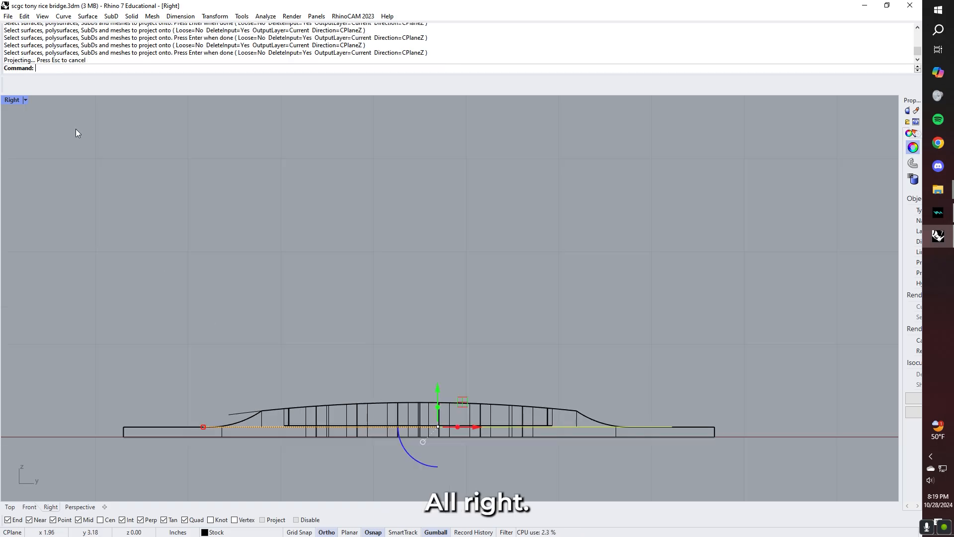
double_click(12, 100)
double_click(469, 101)
right_click_drag(498, 145, 508, 278)
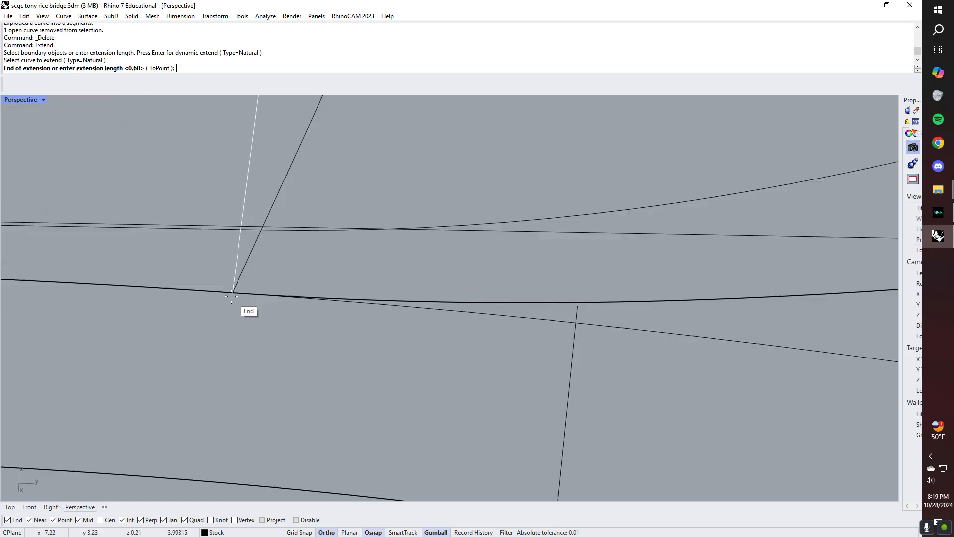
Extend the upper lengthwise curve to the outer ends of the curved wing transitions
left_click(231, 297)
scroll(234, 298, "down", 5)
scroll(235, 298, "down", 10)
scroll(489, 300, "up", 8)
left_click(480, 326)
scroll(502, 321, "up", 7)
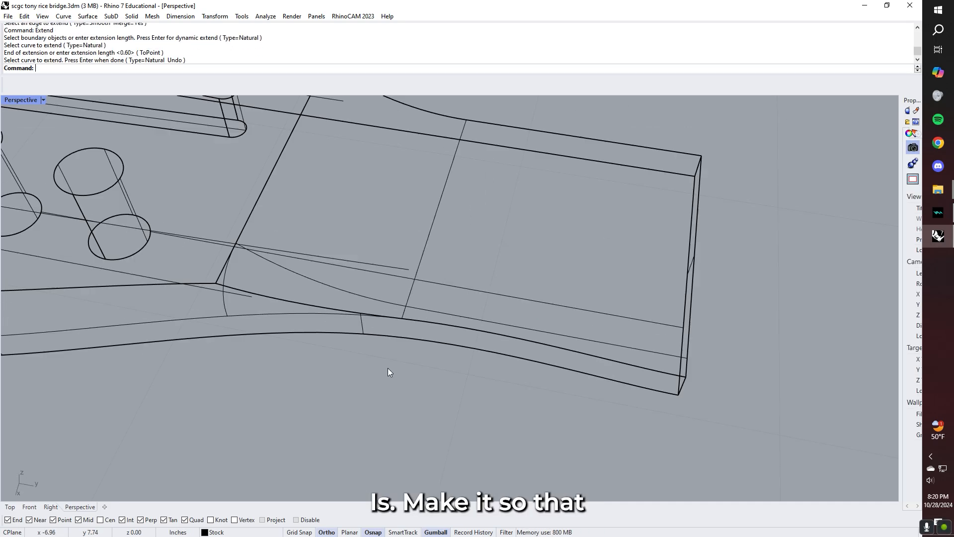
Fit the end profile on the wing at the upper curve's end, using a reference line and lowering its middle control point
right_click_drag(390, 371, 400, 309)
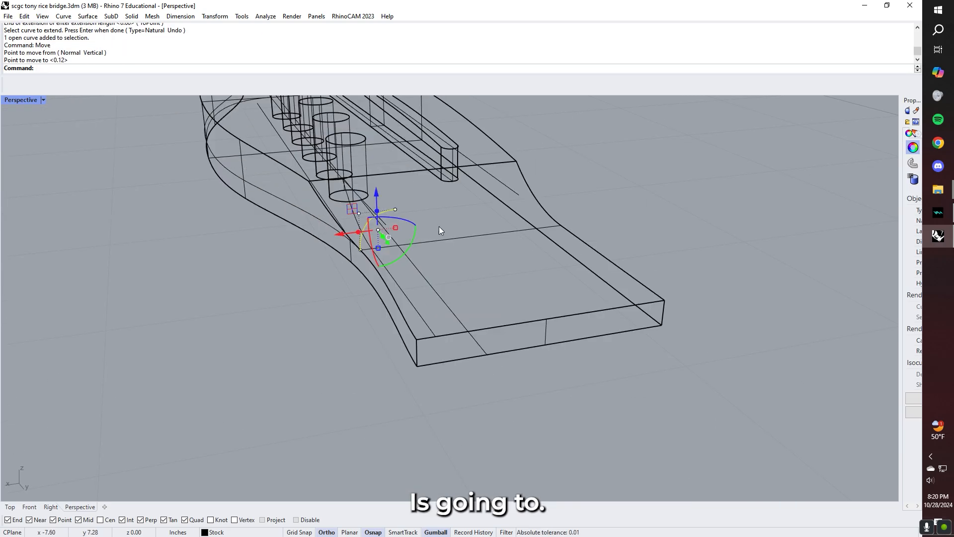
right_click_drag(439, 225, 282, 284)
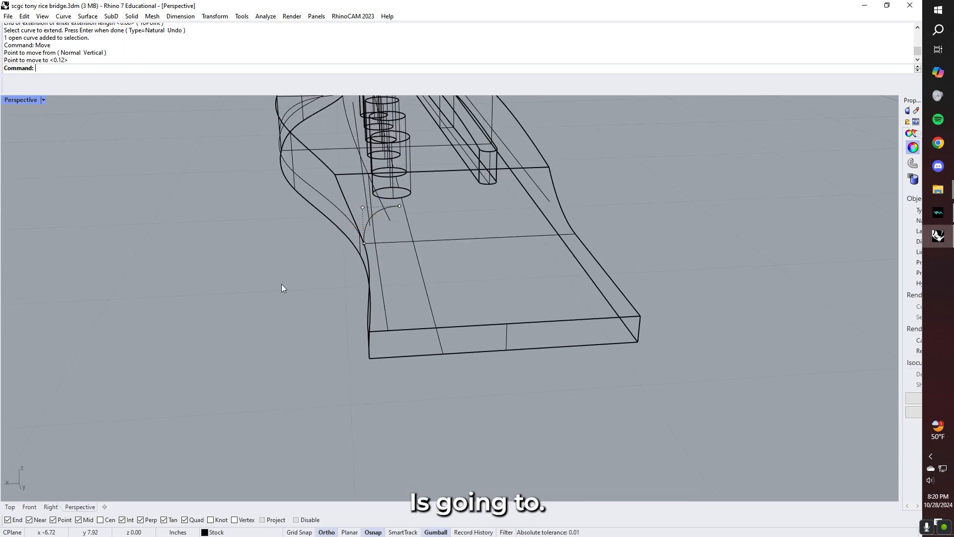
scroll(281, 285, "up", 5)
left_click(432, 230)
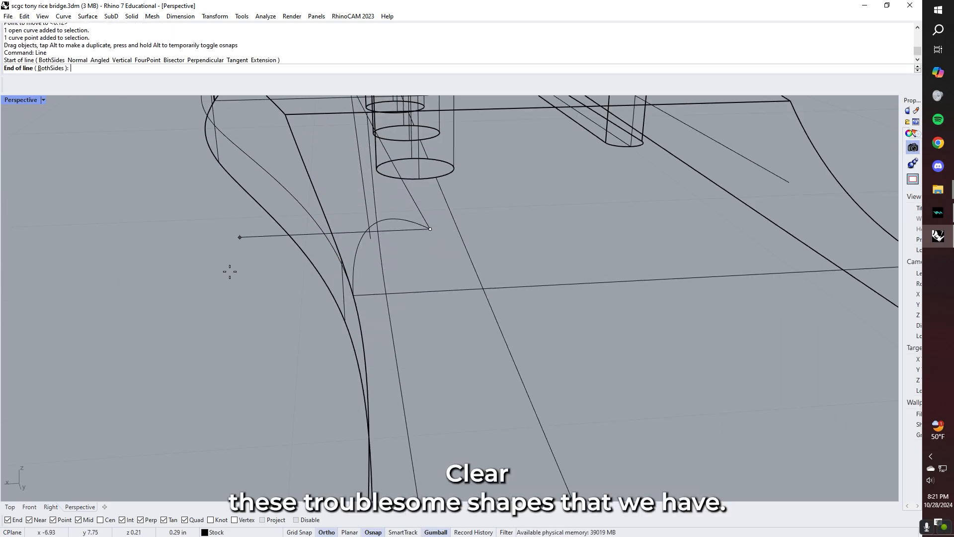
left_click(233, 265)
left_click(394, 218)
left_click_drag(350, 192, 337, 255)
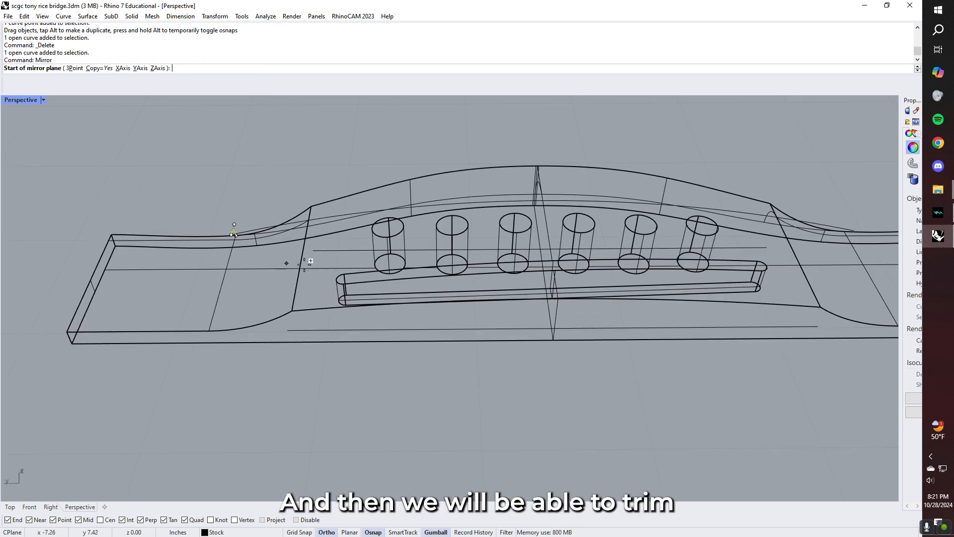
Mirror the wing-end profile to the opposite wing across the bridge's centre line, starting the mirror plane at the front edge's midpoint
right_click_drag(558, 309, 575, 276)
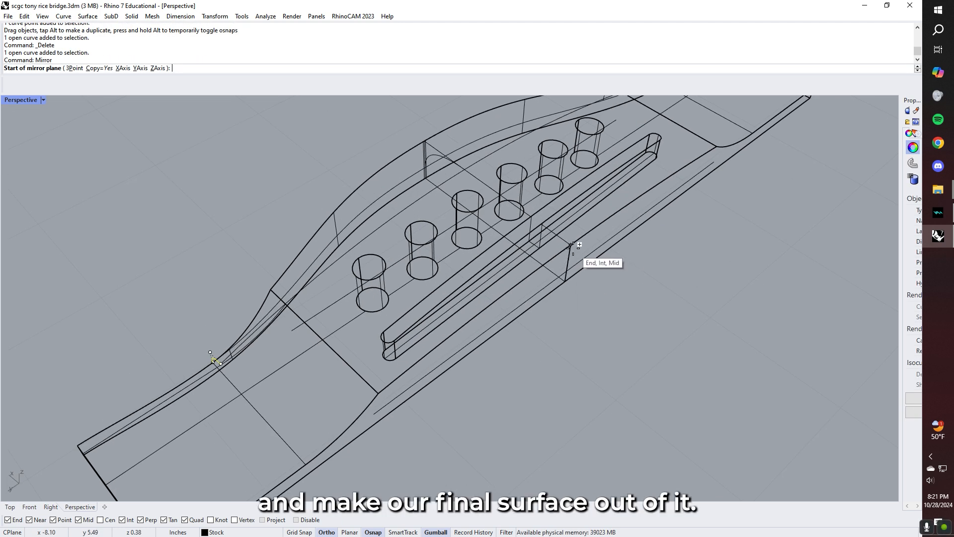
left_click(571, 245)
left_click(666, 304)
scroll(684, 316, "down", 8)
right_click_drag(422, 298, 396, 213)
key("Escape")
Create a network surface from the upper and lower lengthwise curves, both wing-end profiles and the middle profile
scroll(351, 270, "up", 10)
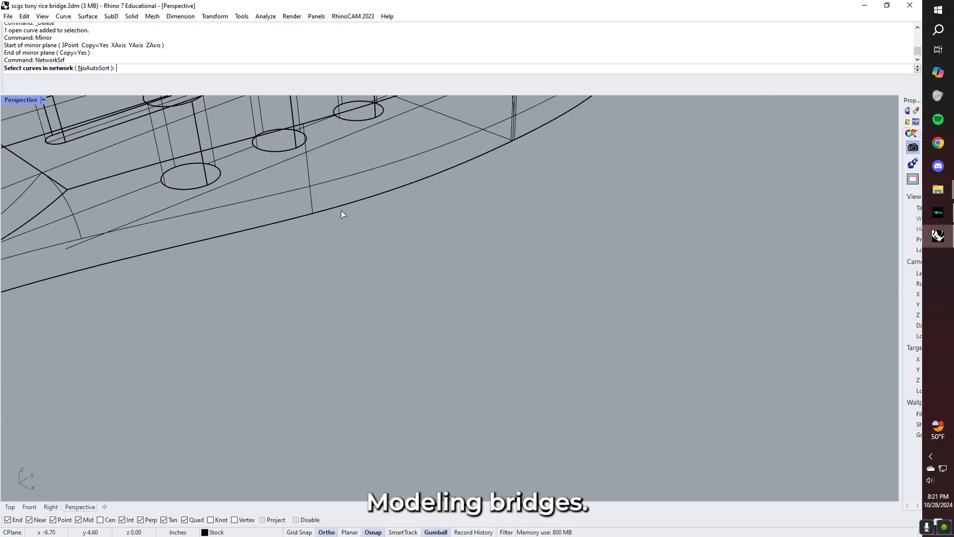
right_click_drag(346, 212, 359, 212)
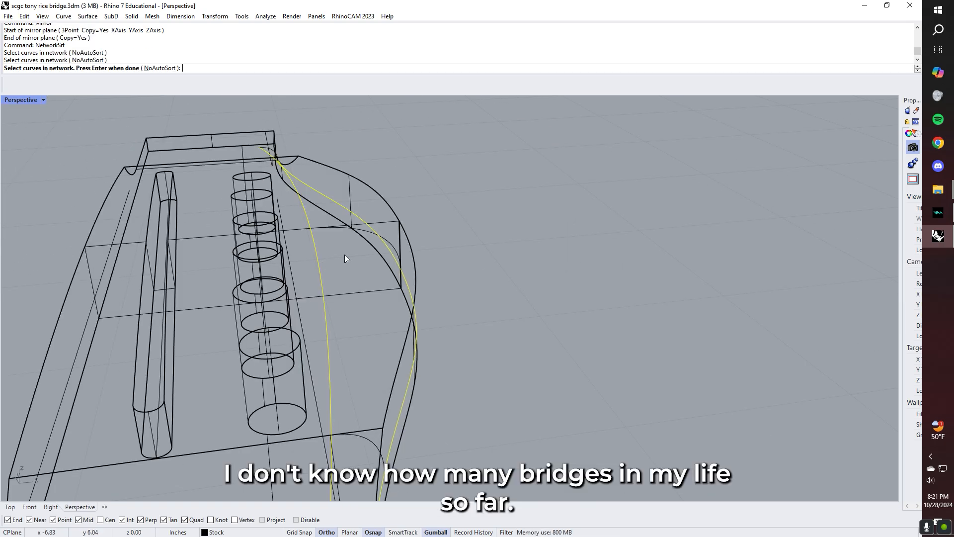
right_click_drag(359, 273, 345, 331)
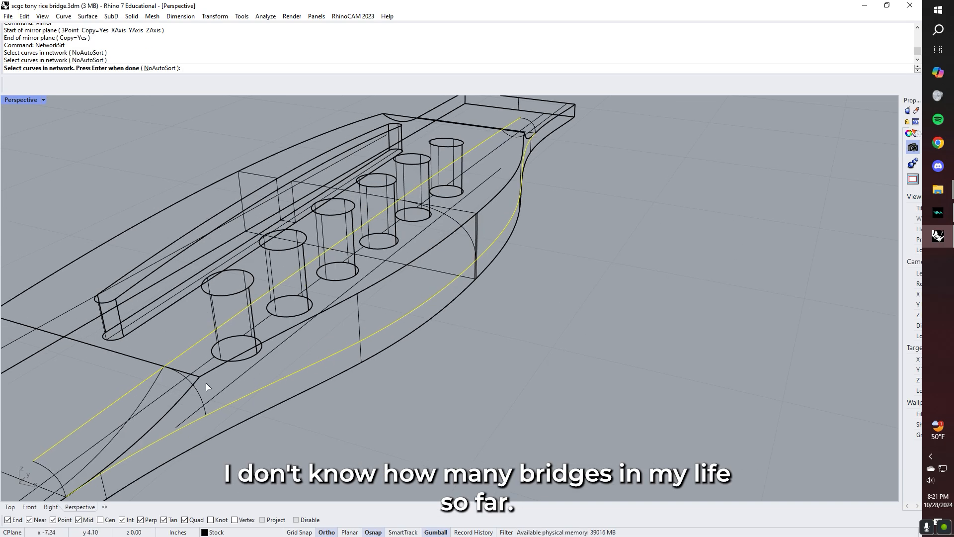
right_click_drag(207, 389, 137, 410)
left_click(123, 413)
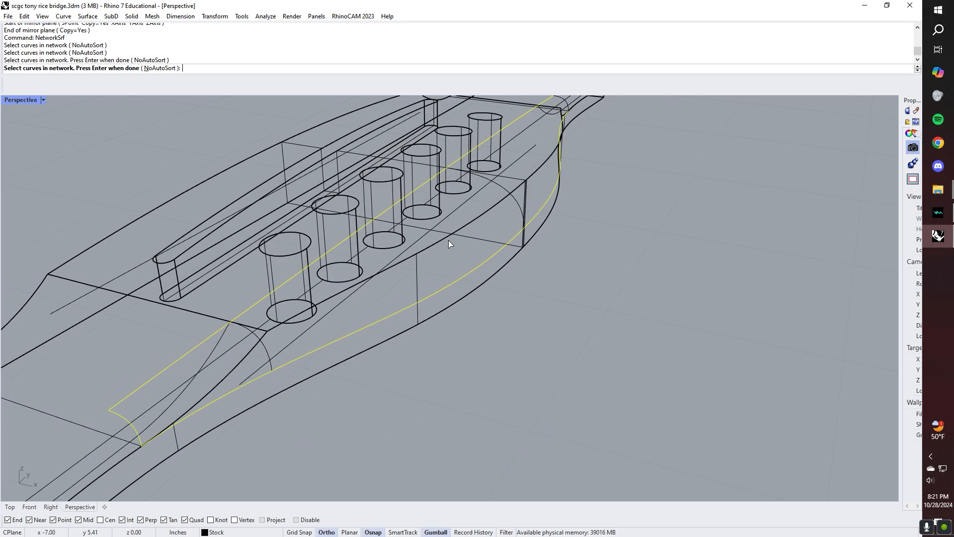
left_click(498, 188)
right_click_drag(498, 188, 494, 241)
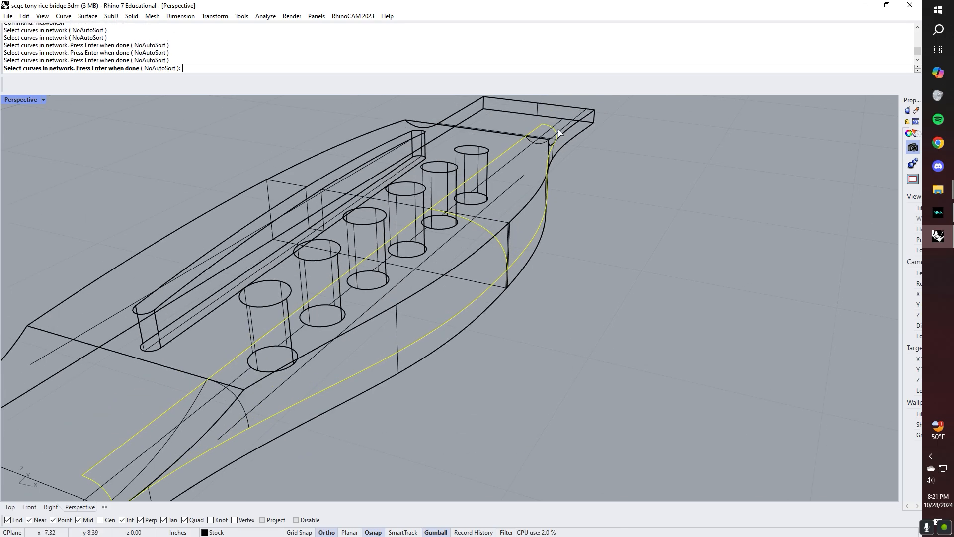
key("Return")
key("Return")
right_click_drag(607, 229, 321, 276)
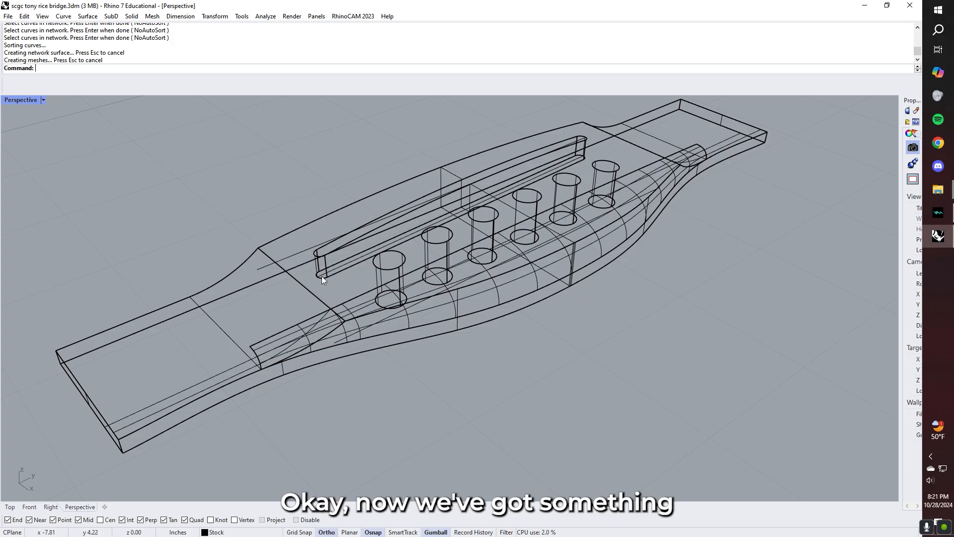
Switch the Perspective view to Shaded display and inspect the new round-over surface against the bridge body
left_click(44, 101)
left_click(60, 148)
right_click_drag(67, 159, 247, 244)
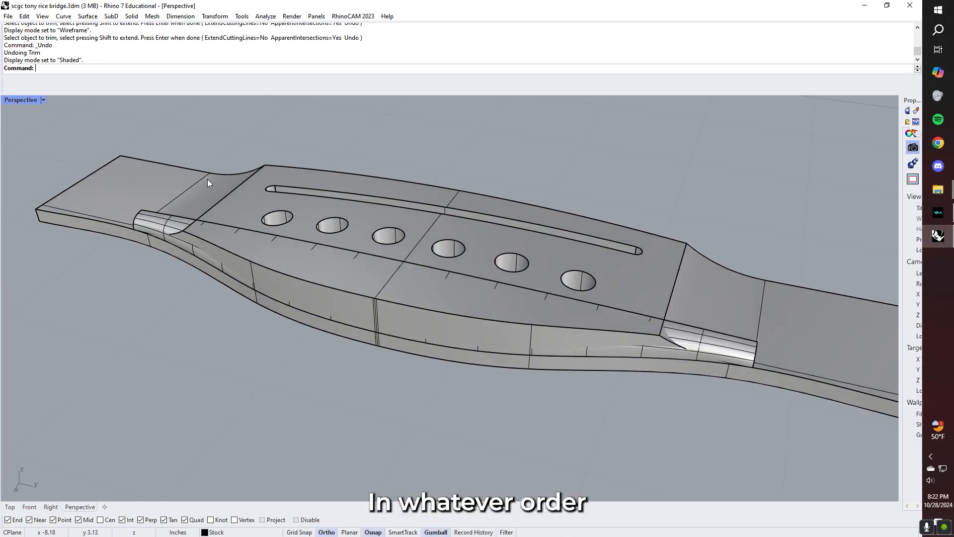
right_click_drag(189, 211, 299, 221)
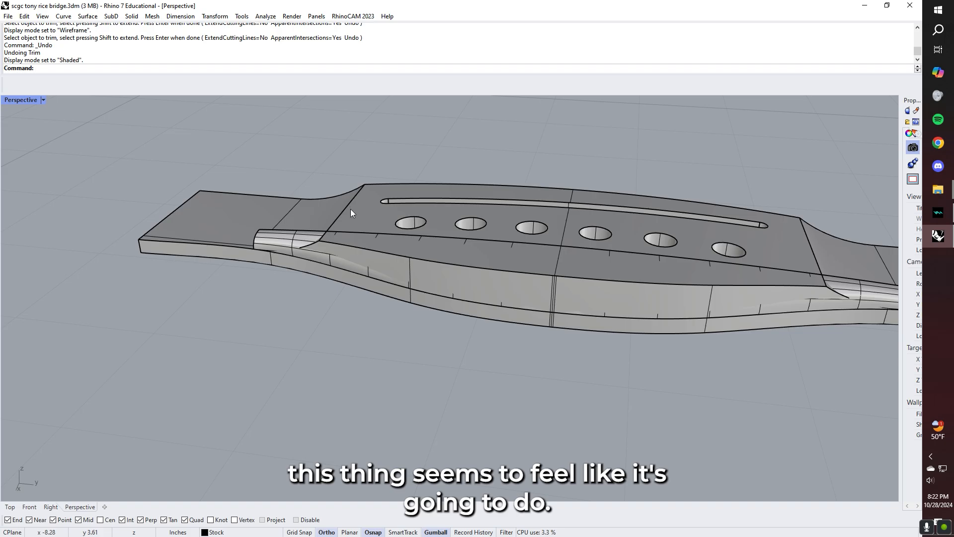
Explode the bridge body into separate surfaces
left_click(282, 279)
type("explode")
key("Return")
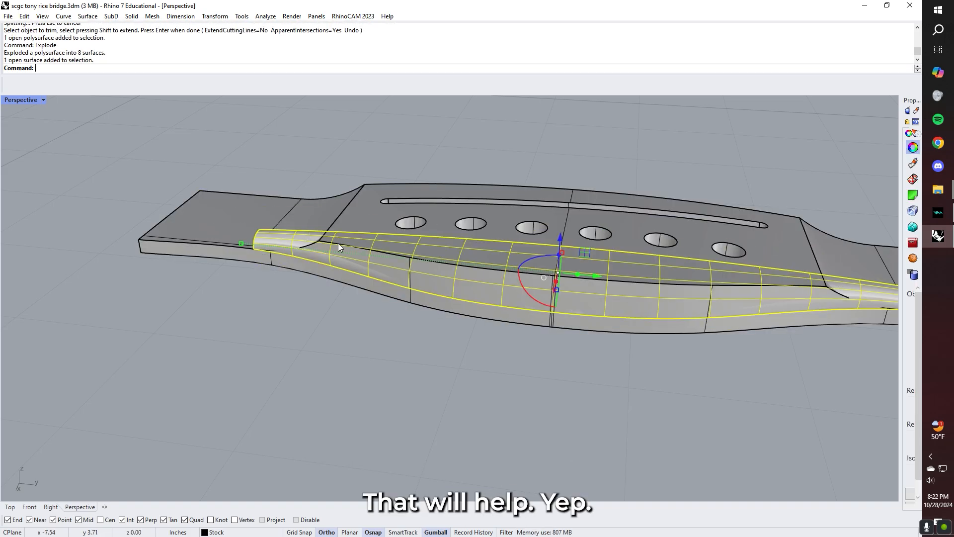
Trim away the upper part of the back side wall above the round-over, using the projected line as the cutting object
right_click_drag(338, 243, 474, 338)
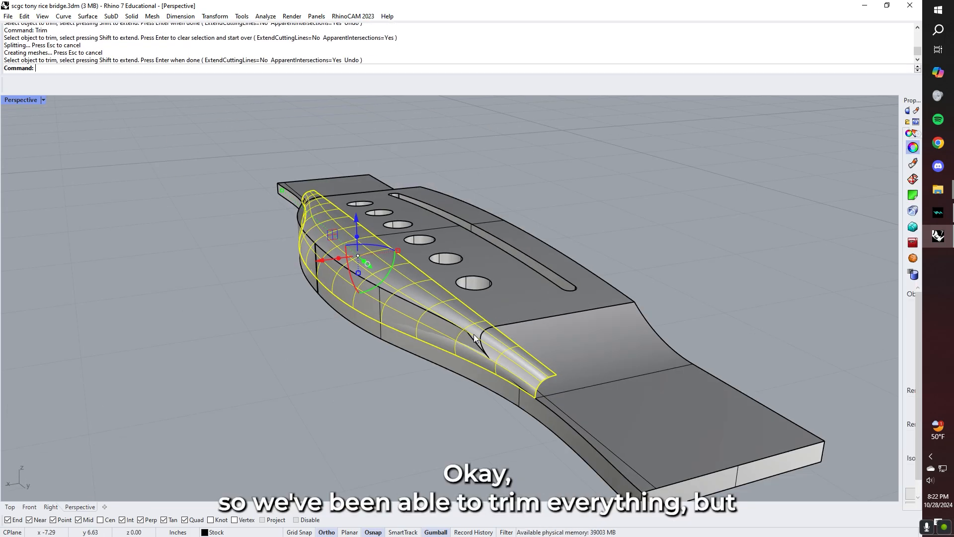
right_click_drag(473, 334, 349, 294)
key("Escape")
left_click(438, 326)
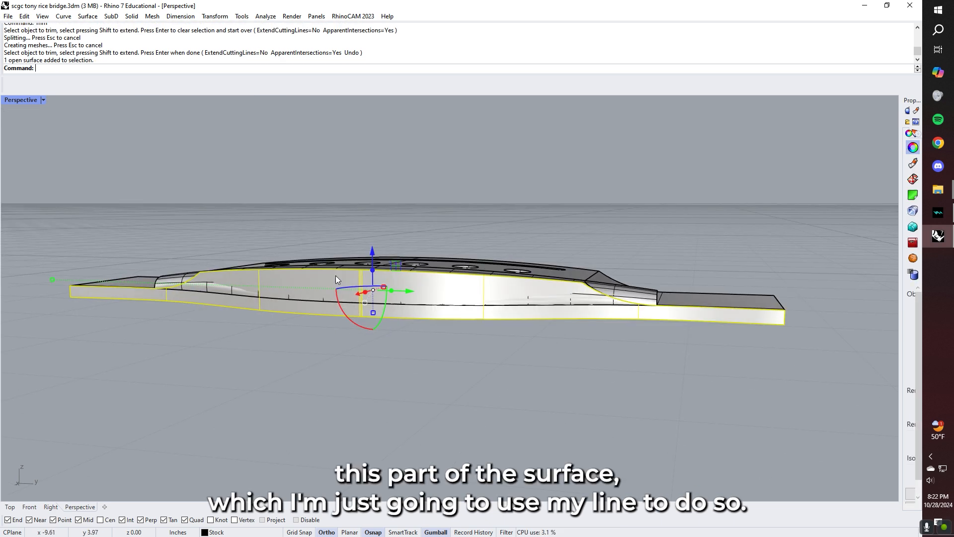
left_click(289, 299)
left_click(313, 327)
type("Trim")
key("Return")
left_click(338, 284)
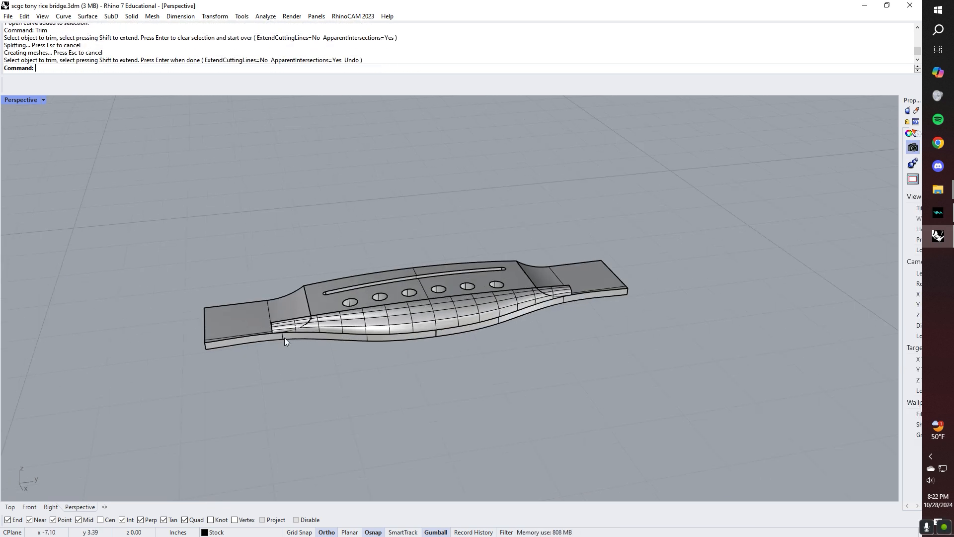
Trim the round-over surface's excess over the wings, using the bridge's top and wing surfaces as cutting objects
scroll(288, 339, "up", 10)
left_click(357, 290)
left_click(332, 257)
left_click(375, 244, "shift")
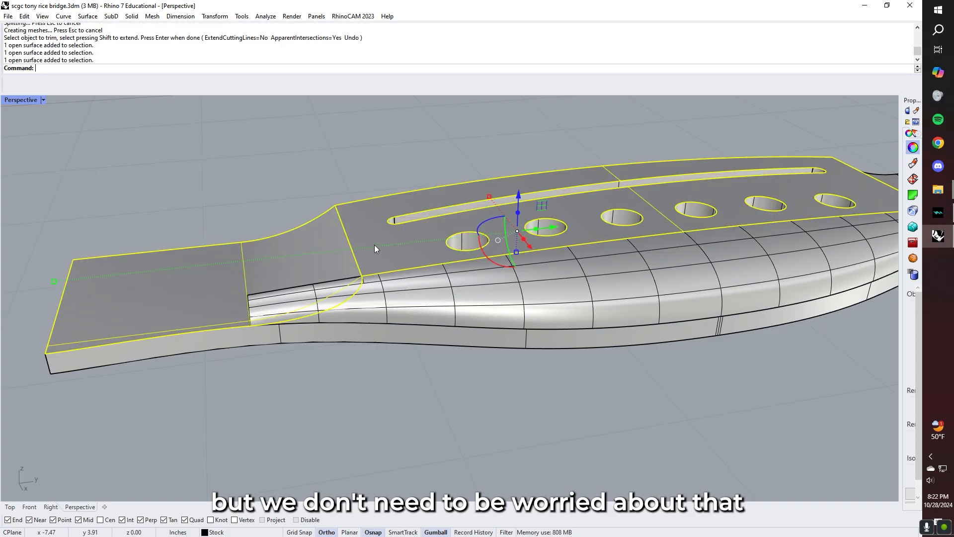
right_click_drag(374, 245, 532, 285)
key("Return")
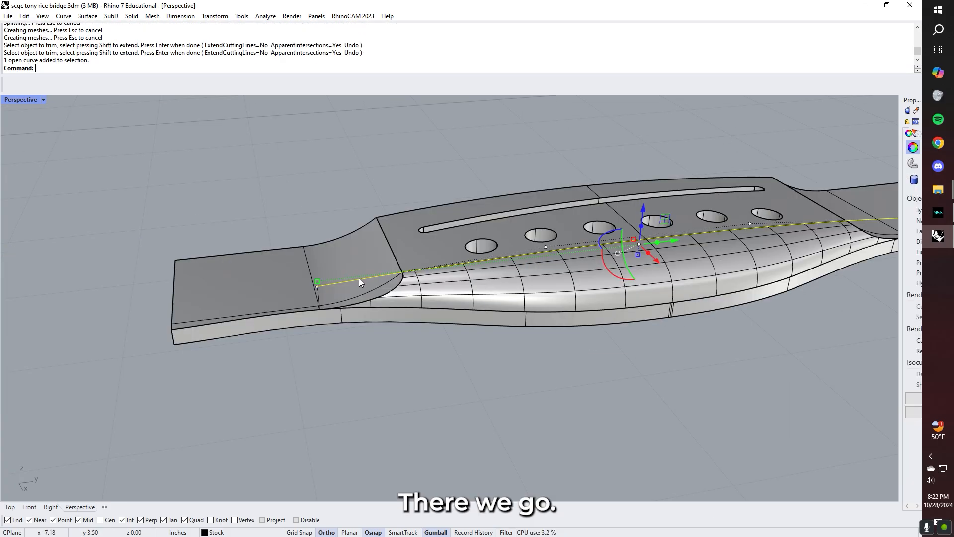
Delete the two leftover construction lines along the back edge of the bridge's top surface
key("Delete")
right_click_drag(580, 265, 440, 299, "shift")
left_click(575, 267)
key("Delete")
right_click_drag(362, 286, 615, 348, "shift")
Select the whole bridge and join its surfaces into one closed polysurface
scroll(421, 313, "down", 6)
left_click_drag(682, 424, 682, 424)
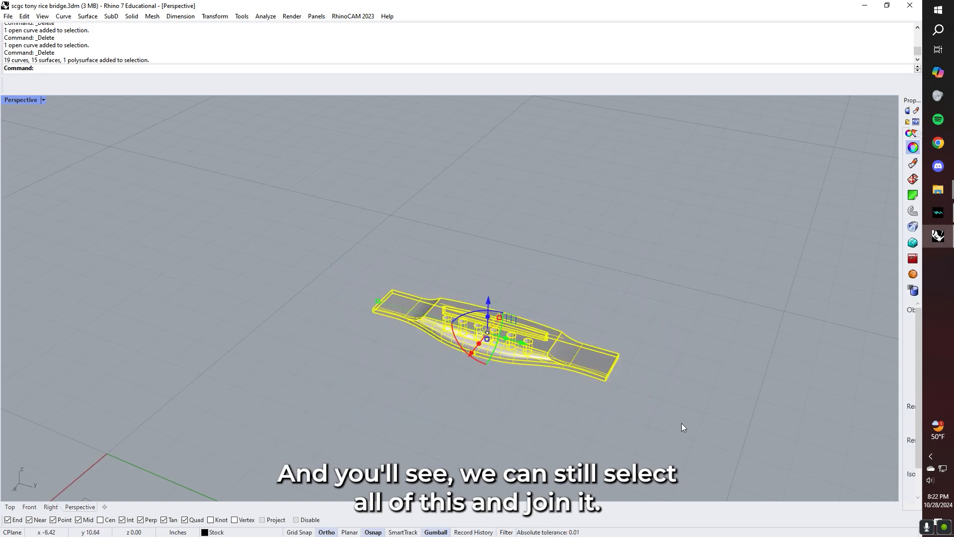
type("join")
key("Return")
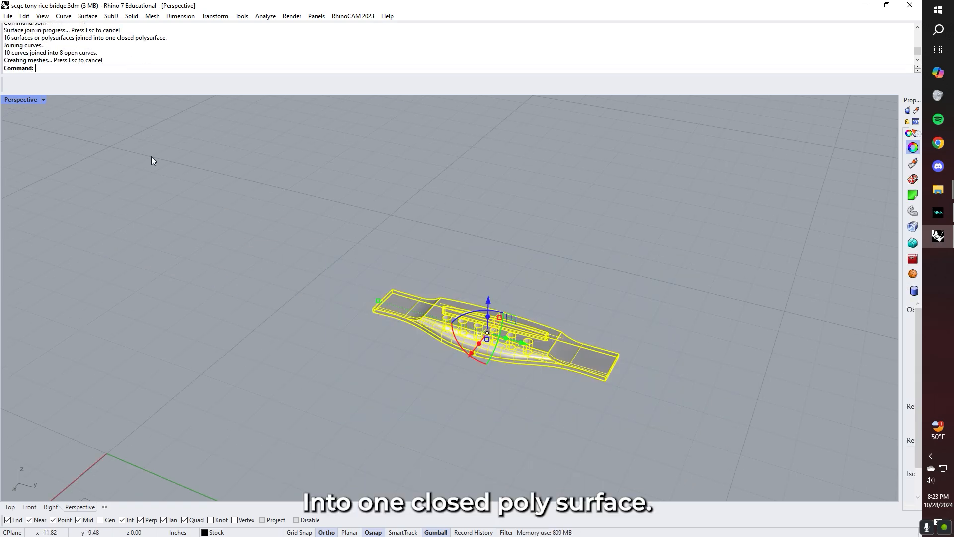
left_click(526, 228)
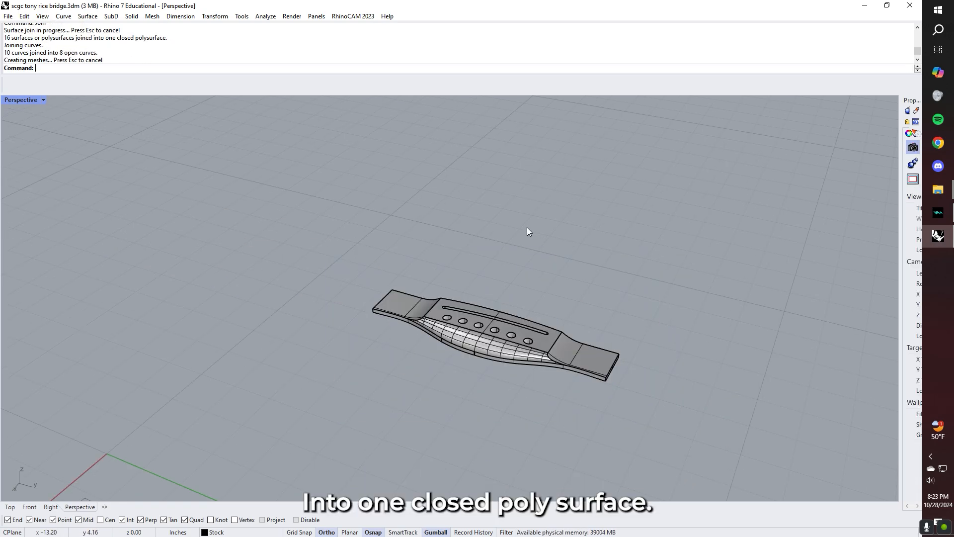
Delete the stray open curves left around the bridge body and return to the four-viewport layout
right_click_drag(557, 312, 410, 350)
scroll(370, 321, "up", 5)
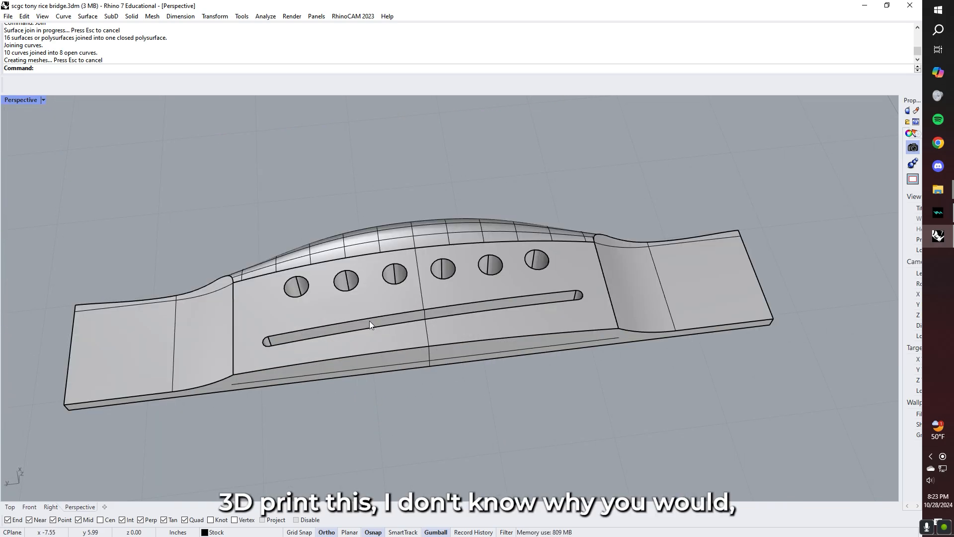
left_click(371, 368)
key("Delete")
right_click_drag(375, 402, 435, 389)
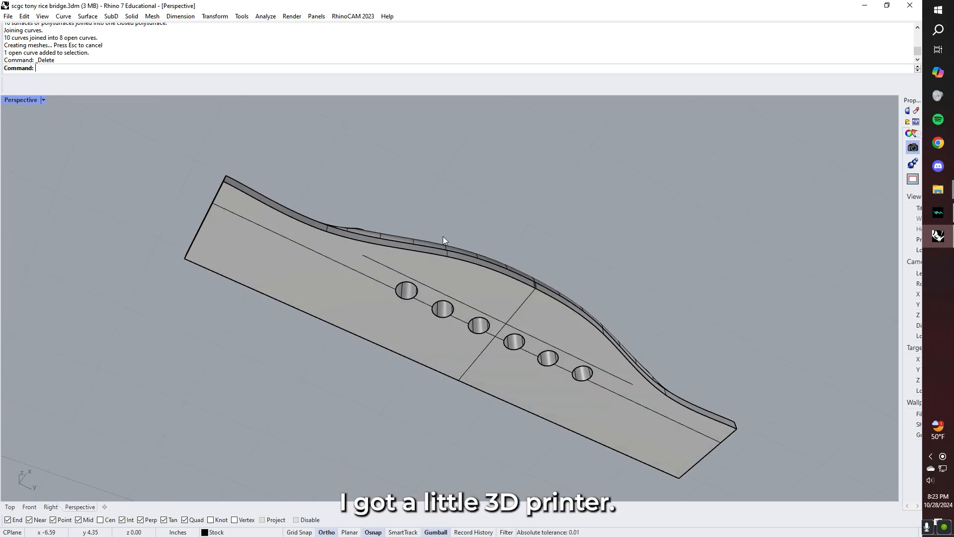
right_click_drag(443, 236, 508, 311)
scroll(449, 288, "down", 3)
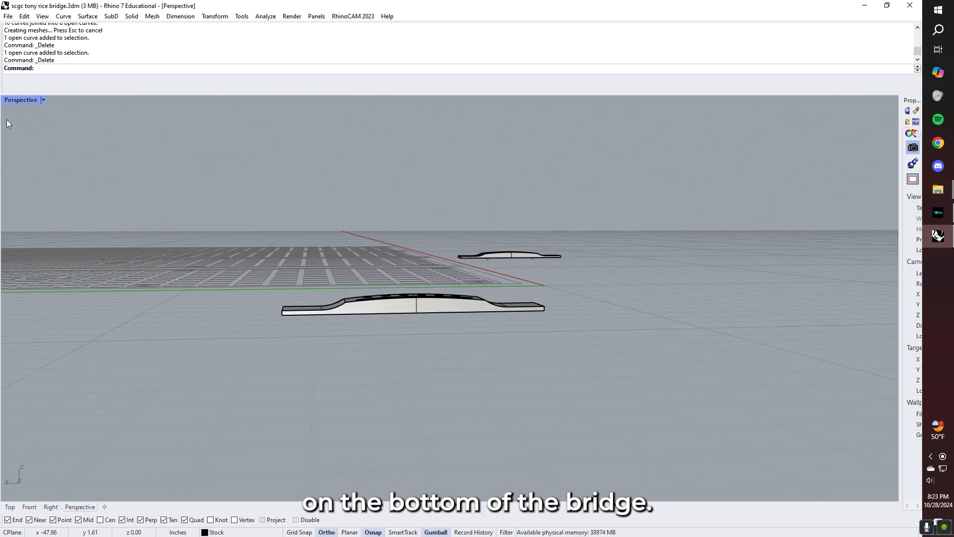
double_click(27, 101)
scroll(600, 433, "down", 4)
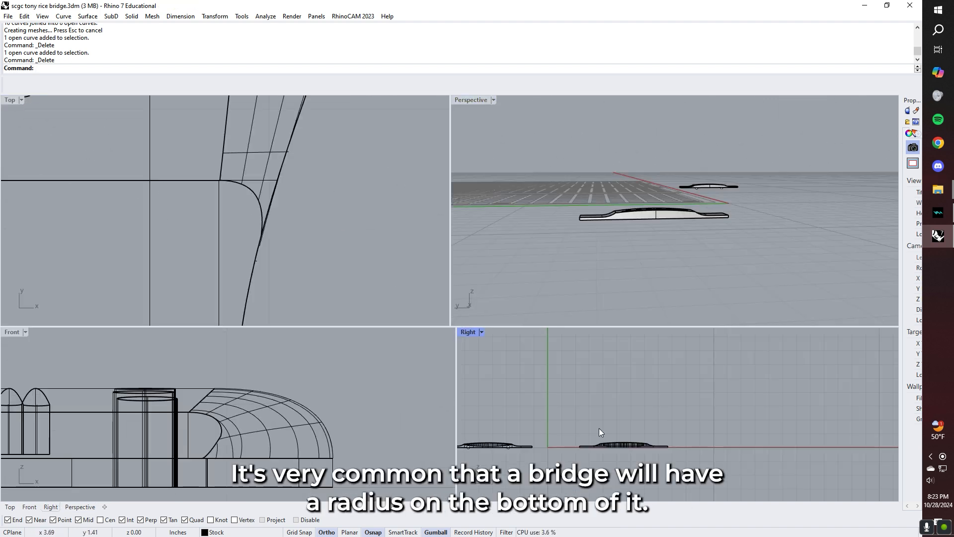
Draw a circle with a diameter of 63 inches centred above the bridge in the Right view
key("Return")
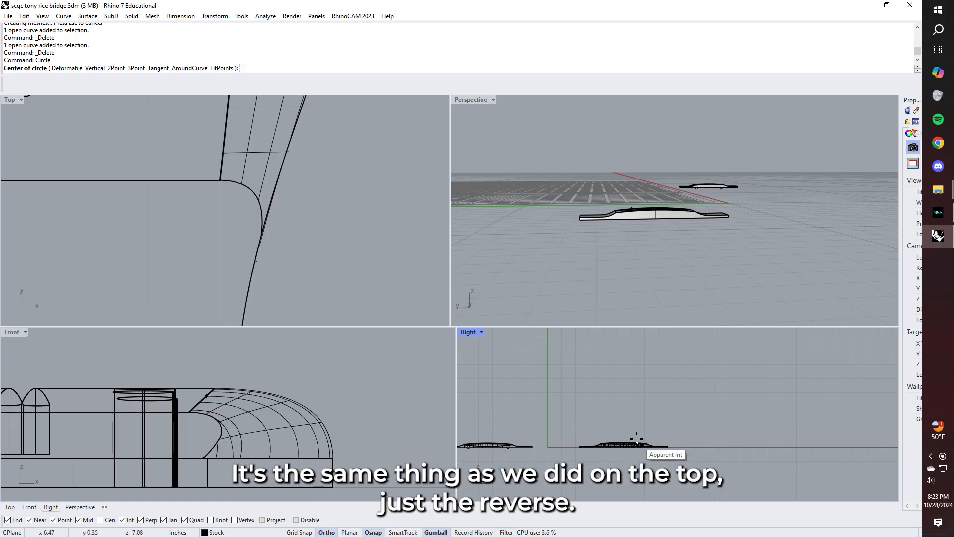
scroll(645, 439, "down", 3)
scroll(636, 440, "down", 2)
left_click(602, 417)
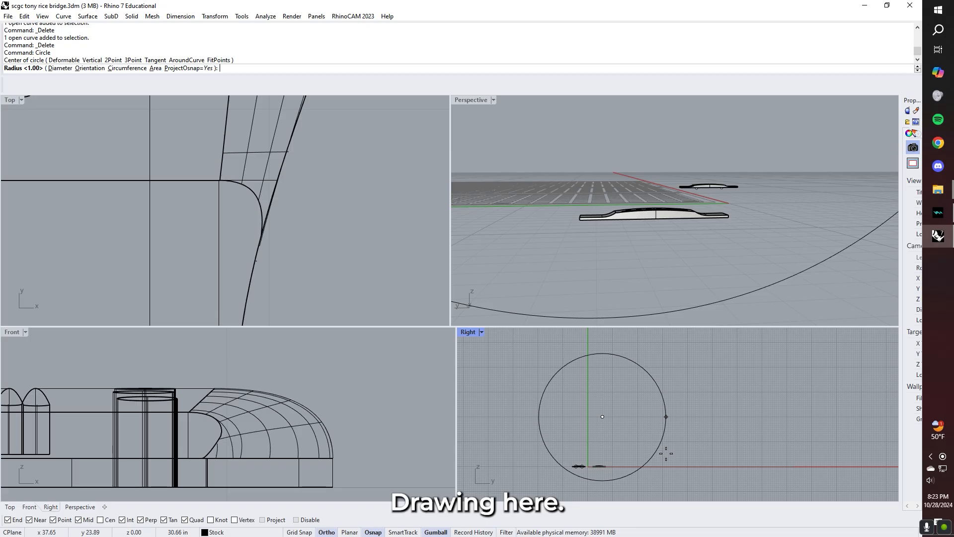
type("D")
key("Return")
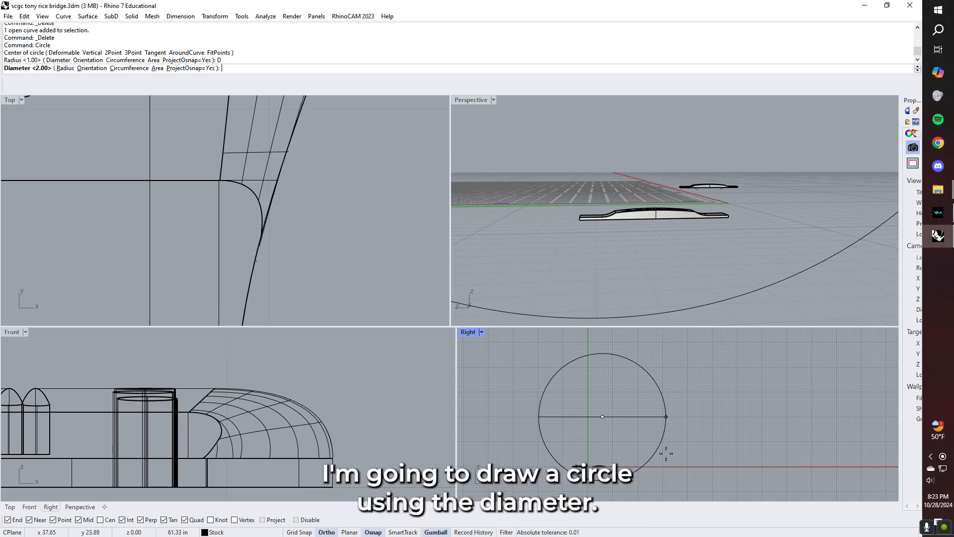
type("63")
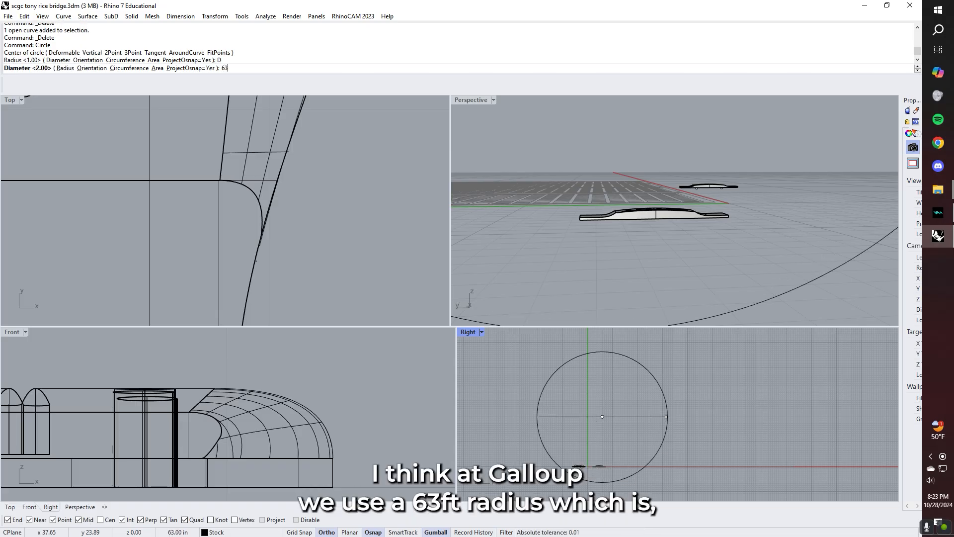
key("Return")
left_click(640, 365)
type("Move")
key("Return")
left_click(602, 352)
right_click_drag(662, 279, 673, 248)
key("Escape")
key("Escape")
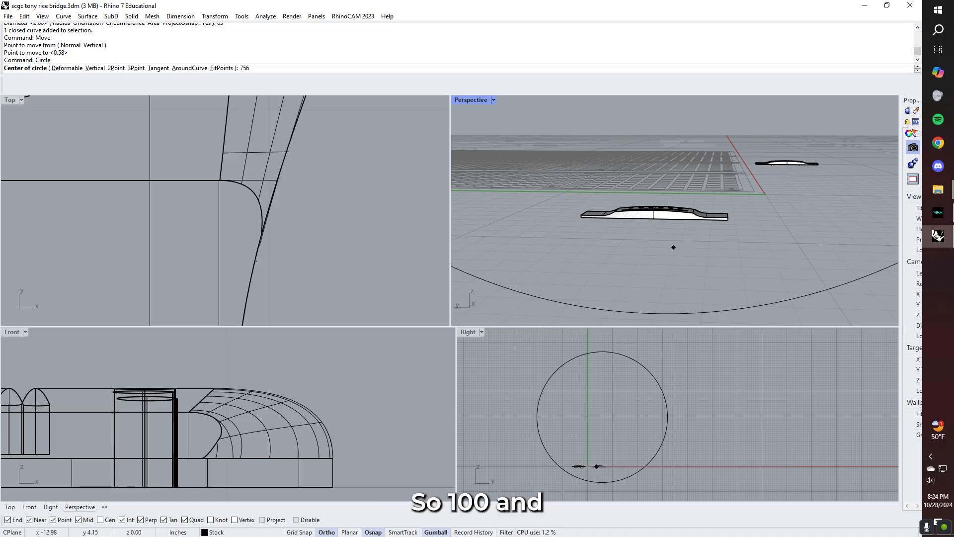
Draw a circle with a diameter of 756 inches in the Right view and delete the smaller circle
left_click(594, 398)
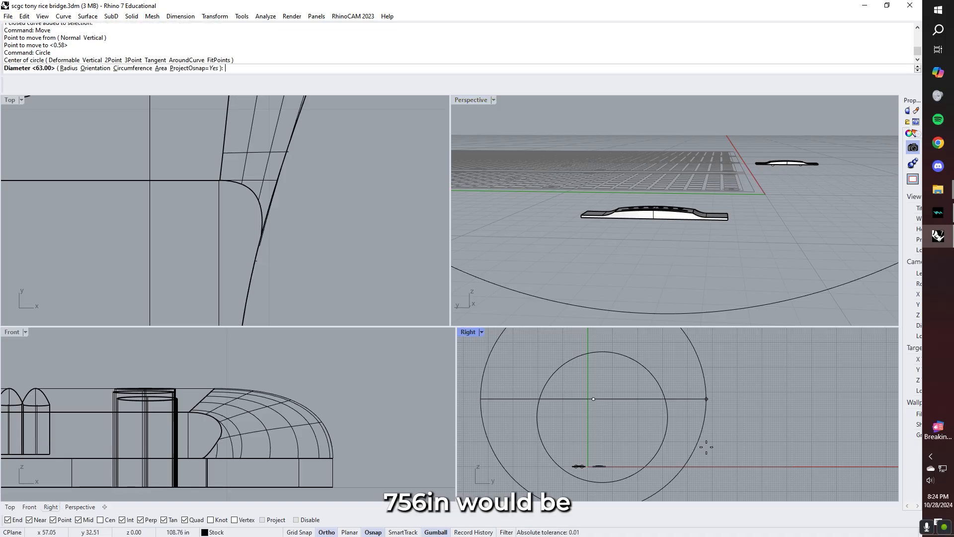
key("Return")
scroll(684, 399, "down", 12)
left_click(682, 399)
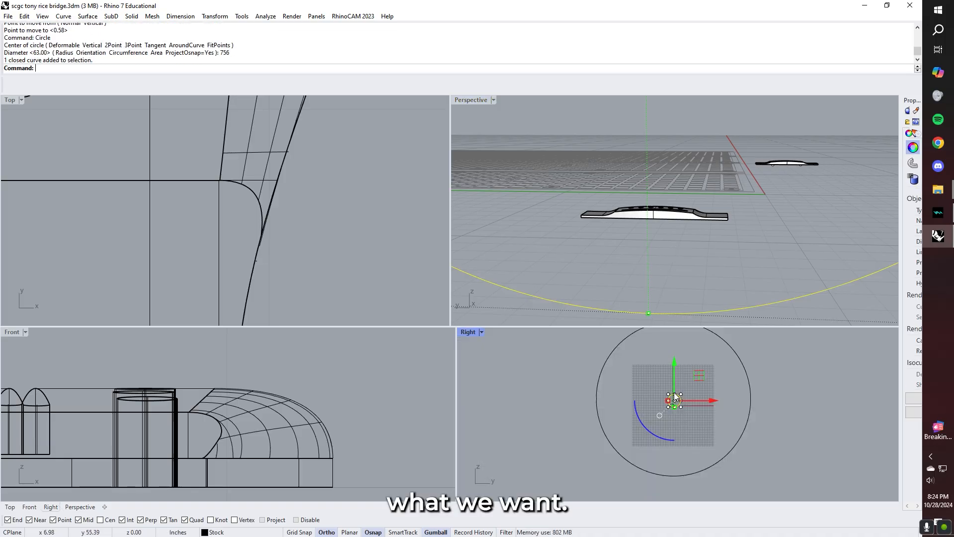
key("Delete")
Move the large circle by its top quadrant to the midpoint of the bridge's bottom front edge
right_click_drag(683, 335, 653, 354)
left_click(648, 344)
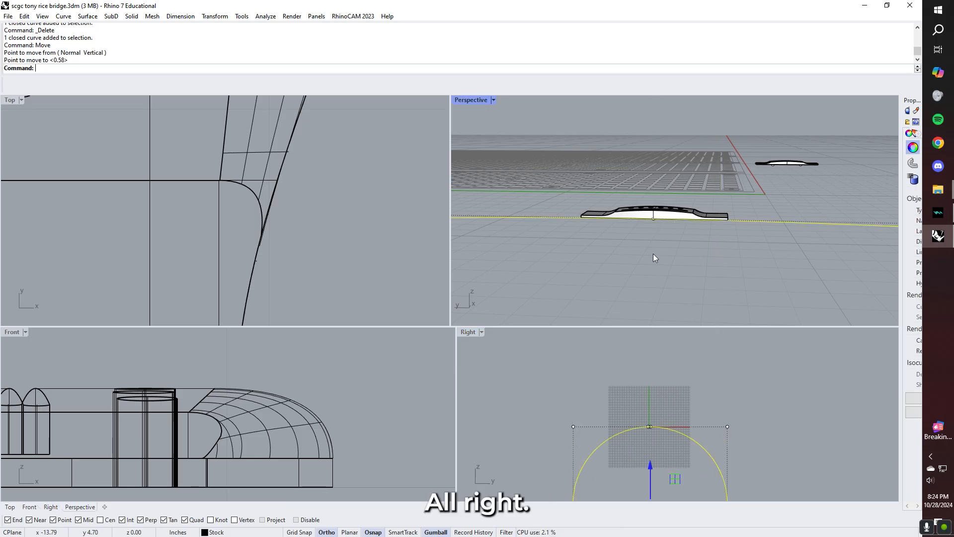
right_click_drag(653, 258, 566, 255)
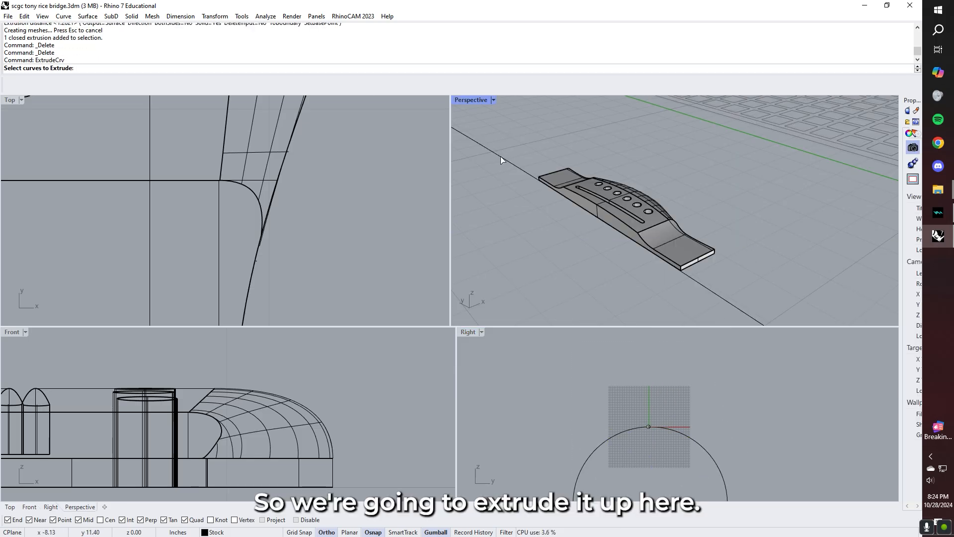
Extrude the large circle with Solid=No into an open surface reaching past the bridge's full width
left_click(500, 158)
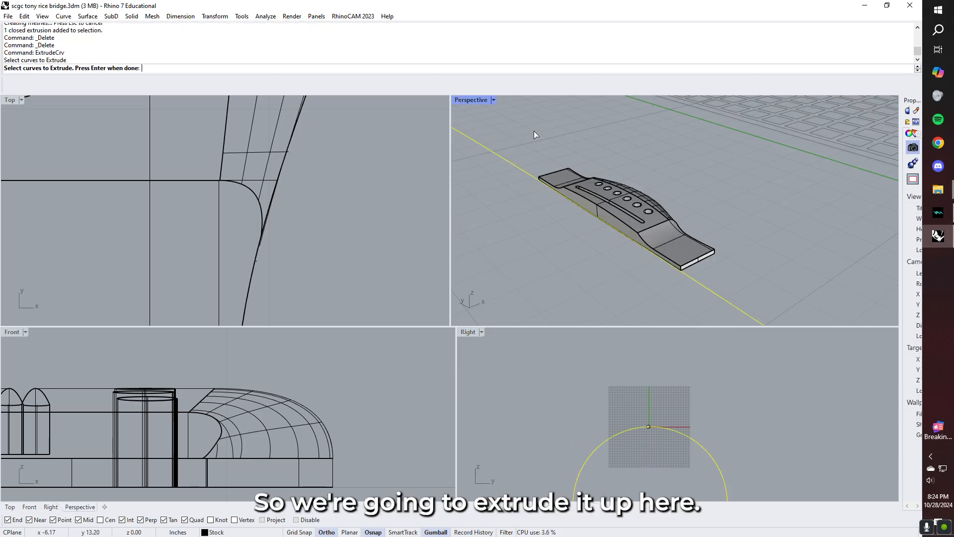
key("Return")
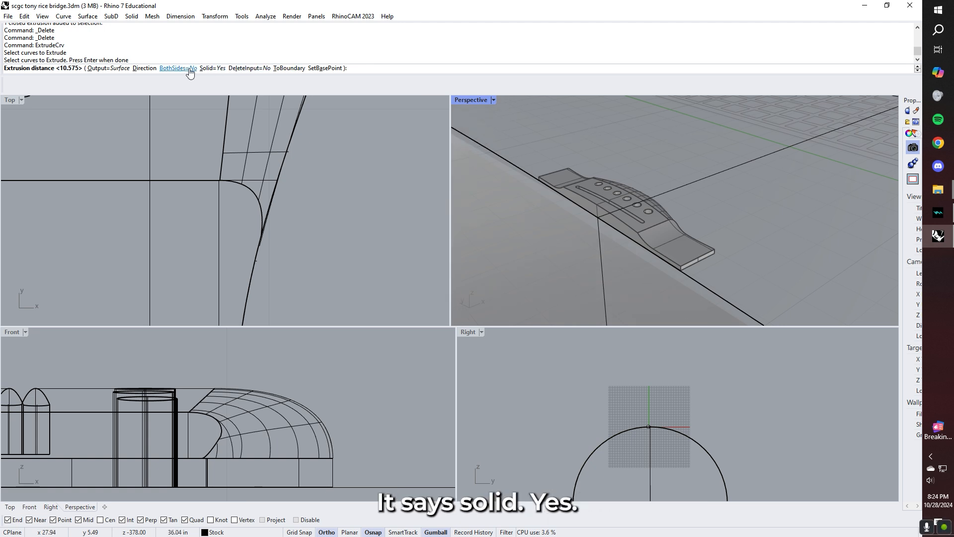
left_click(218, 69)
scroll(681, 200, "down", 4)
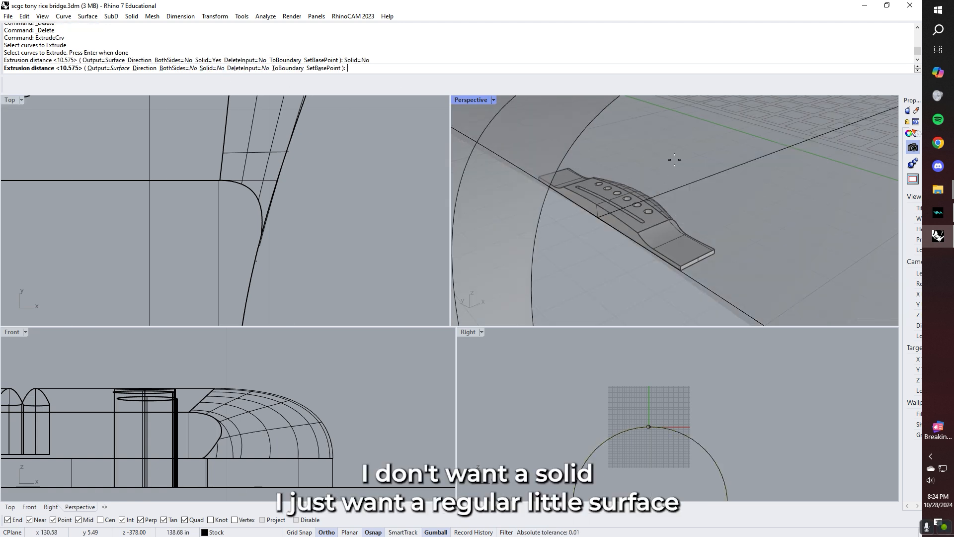
mouse_move(681, 199)
right_mouse_down()
mouse_move(681, 219)
mouse_move(682, 189)
right_mouse_up()
left_click(853, 206)
Explode the bridge polysurface into separate surfaces
scroll(622, 249, "up", 3)
left_click(621, 249)
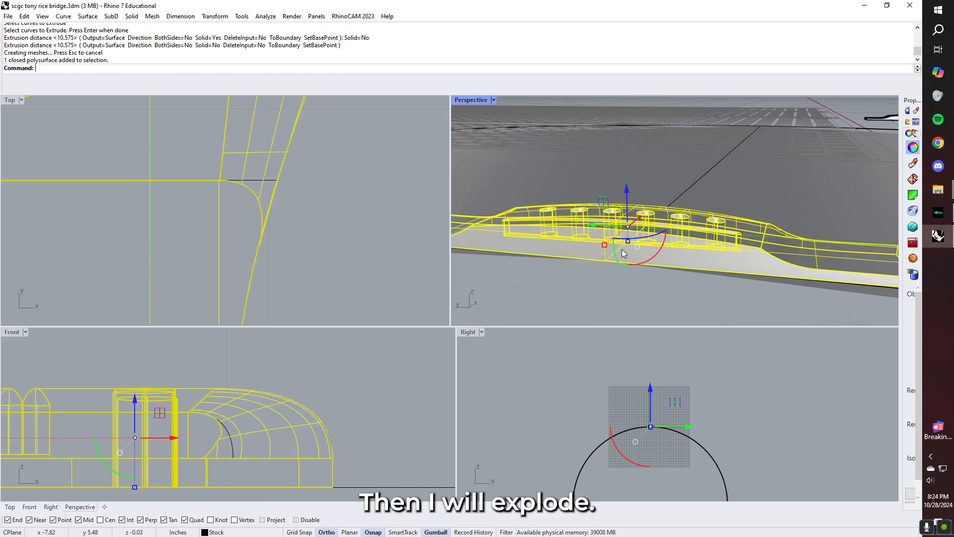
type("explode")
key("Return")
Delete the bridge's flat bottom and its old side and end wall surfaces
right_click_drag(621, 249, 664, 256)
left_click(658, 258)
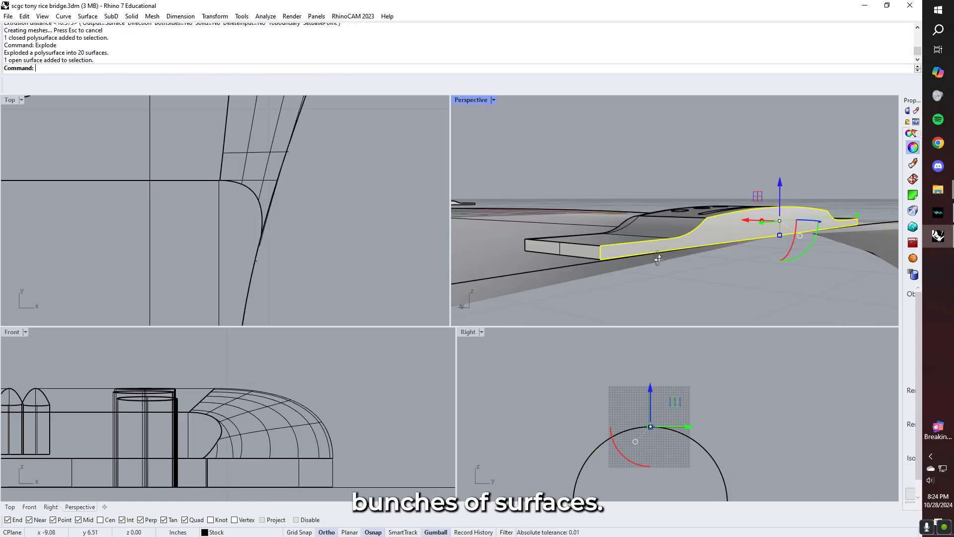
key("Delete")
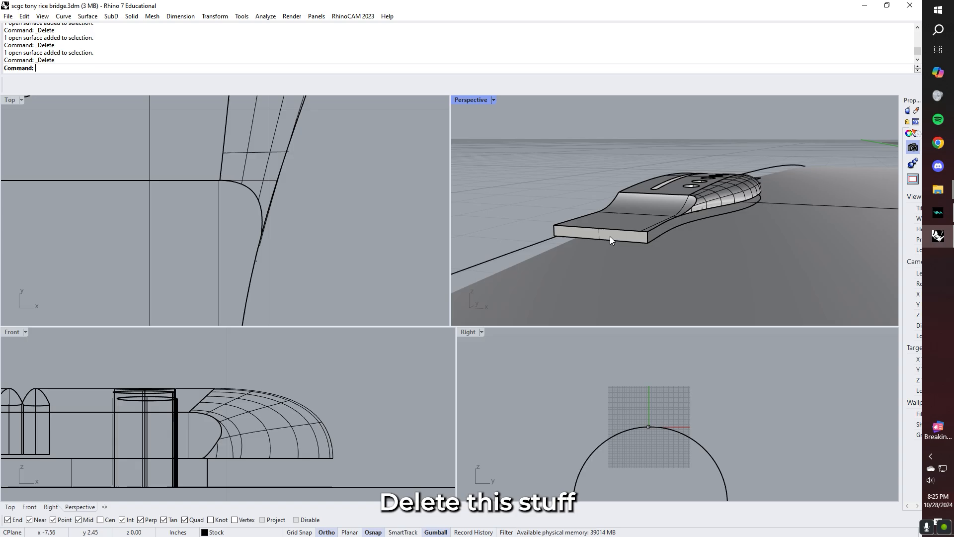
left_click(612, 235)
key("Delete")
right_click_drag(651, 246, 799, 282)
left_click(840, 218)
key("Delete")
Move the closed bridge outline curve down below the radiused surface and extrude it up through the bridge
left_click(796, 242)
left_click_drag(673, 160, 672, 209)
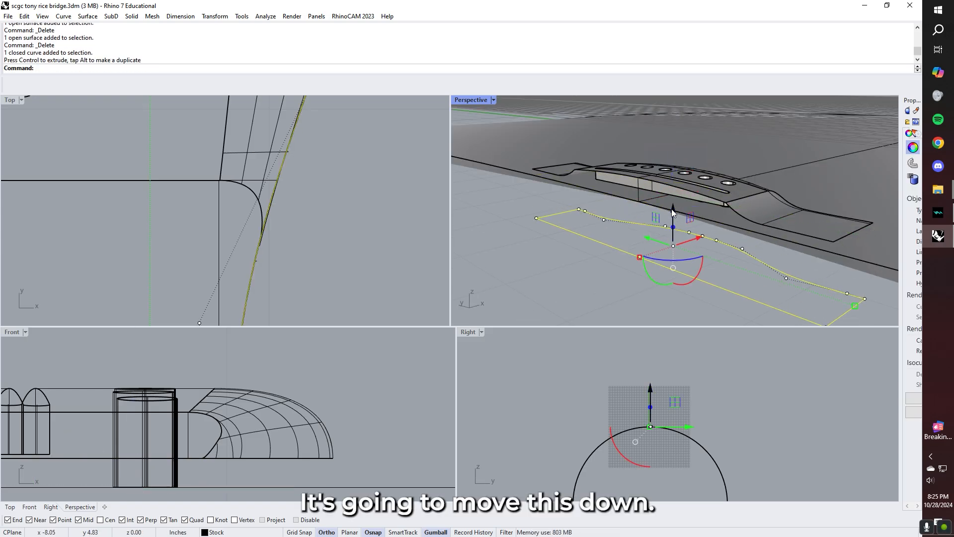
type("ExtrudeCrv")
key("Return")
left_click(674, 144)
Trim away the radiused surface outside the extruded outline, keeping the bridge-shaped bottom, and delete the extrusion
right_click_drag(667, 159, 648, 166)
left_click(648, 166)
right_click_drag(610, 248, 611, 232)
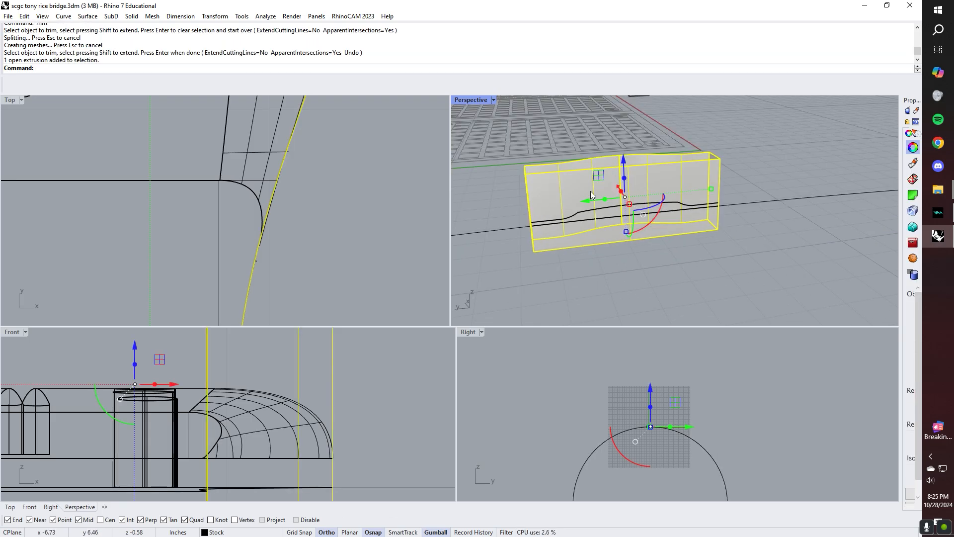
key("Delete")
Extrude the edges of the trimmed radiused bottom surface upward past the bridge to form new side walls
right_click_drag(543, 223, 730, 218)
left_click(750, 190)
left_click(733, 210)
scroll(733, 210, "down", 5)
left_click(658, 204)
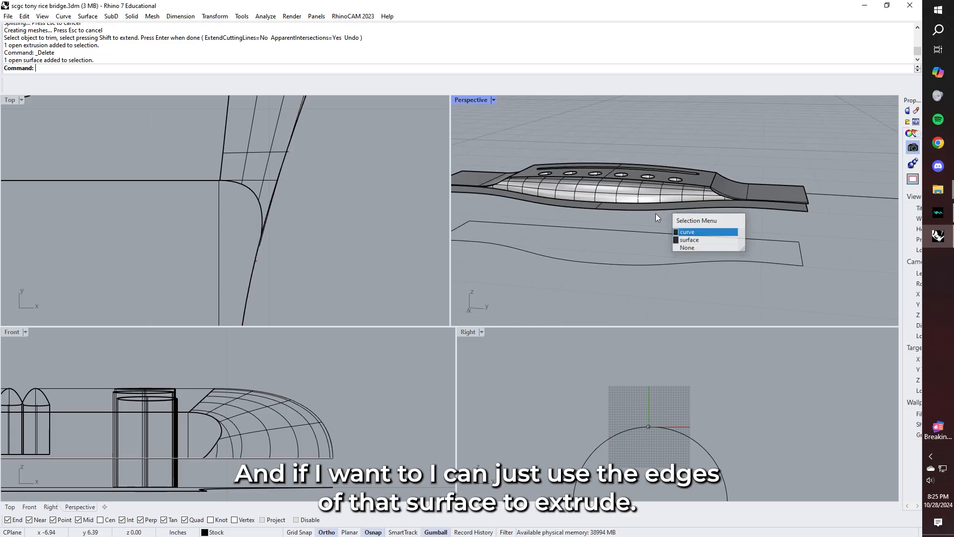
left_click(646, 228)
left_click(717, 228)
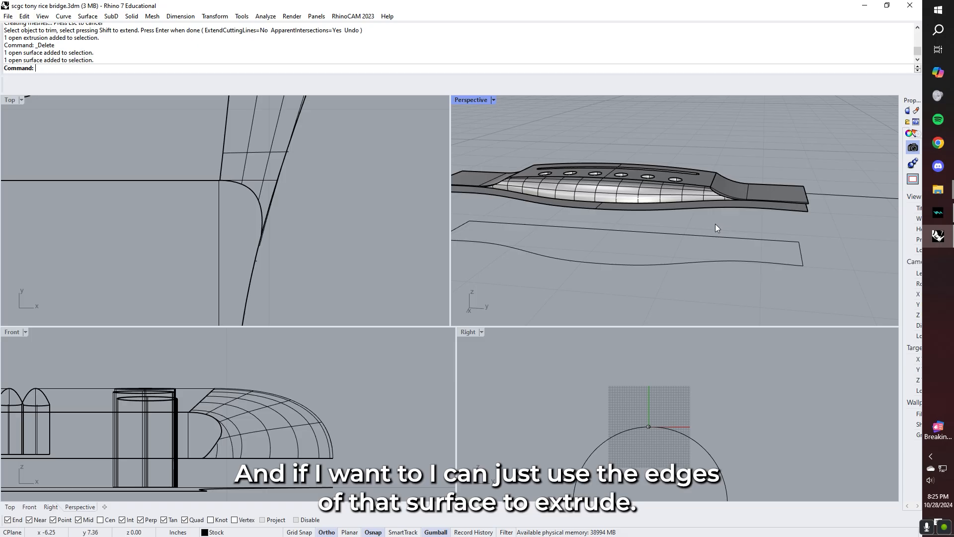
type("ExtrudeCrv")
key("Return")
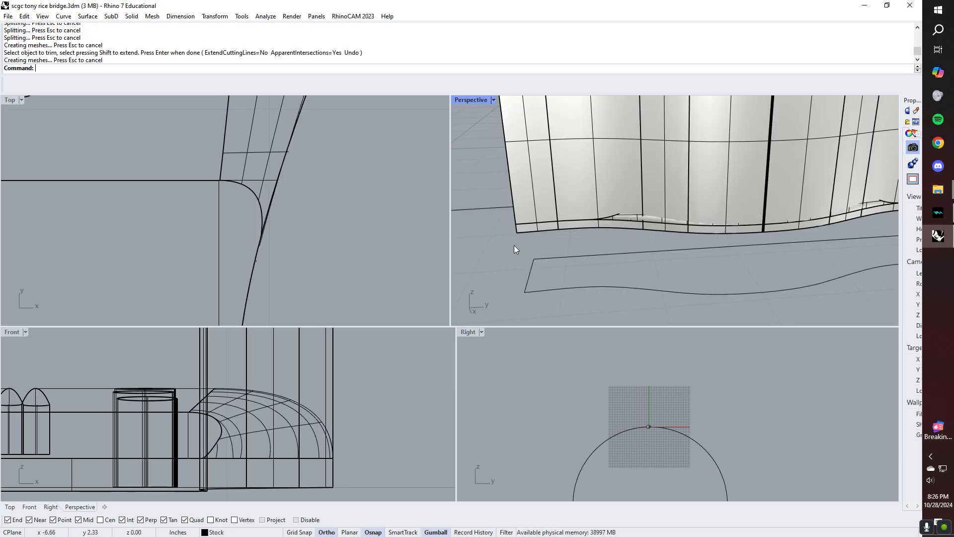
Duplicate the three lower edges of the wings and round-over along the bridge's back and join them into one curve
type("DupE")
key("Return")
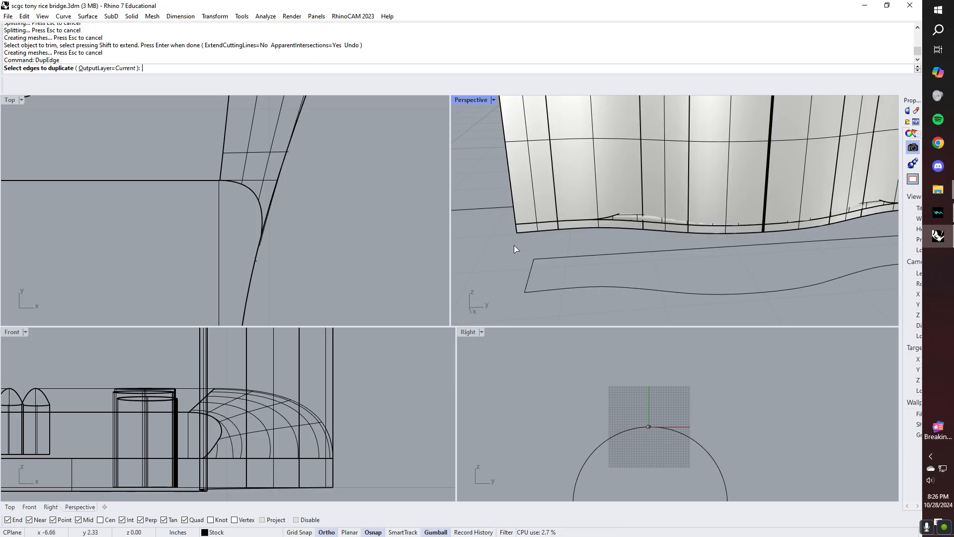
left_click(546, 225)
left_click(623, 222)
left_click(690, 207)
key("Return")
key("ctrl+j")
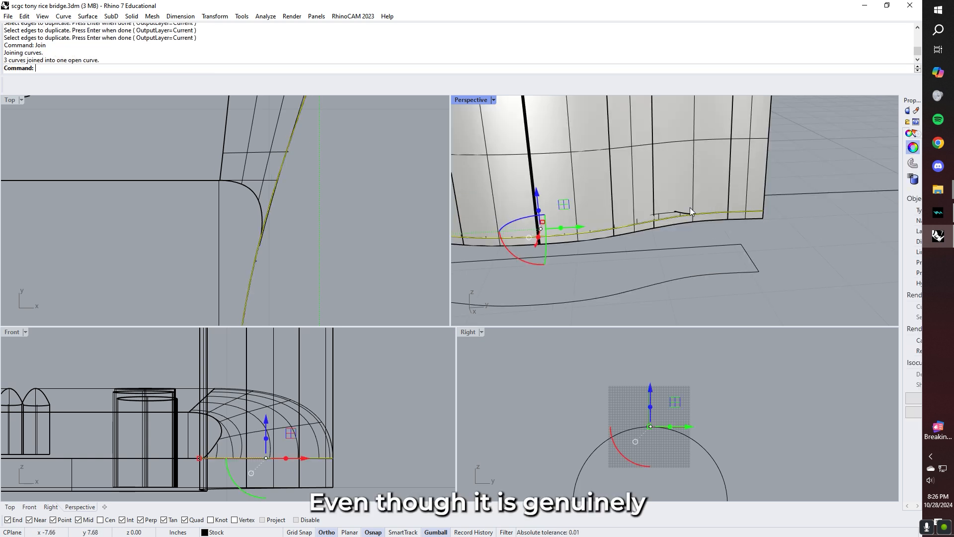
Trim away the extruded back wall above the joined edge curve
scroll(627, 219, "down", 7)
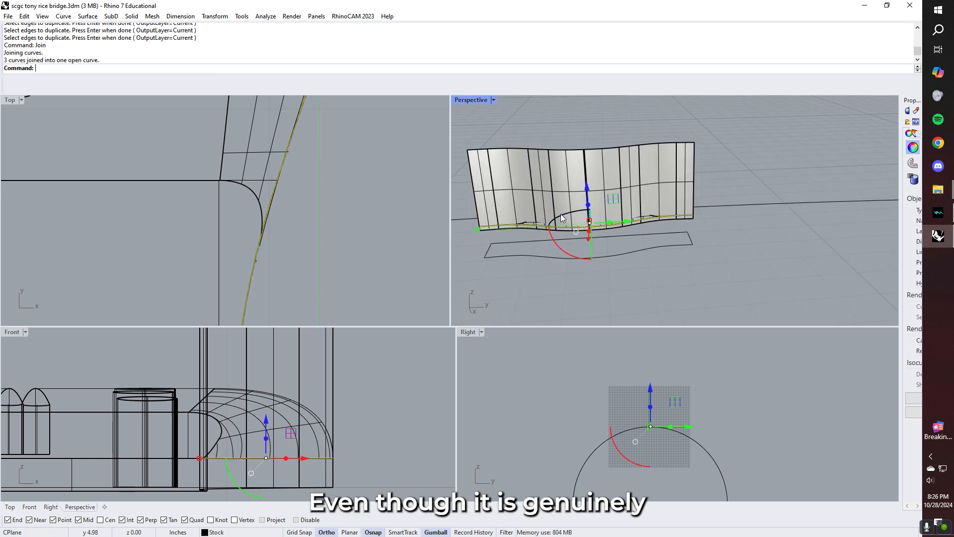
right_click_drag(526, 218, 651, 207)
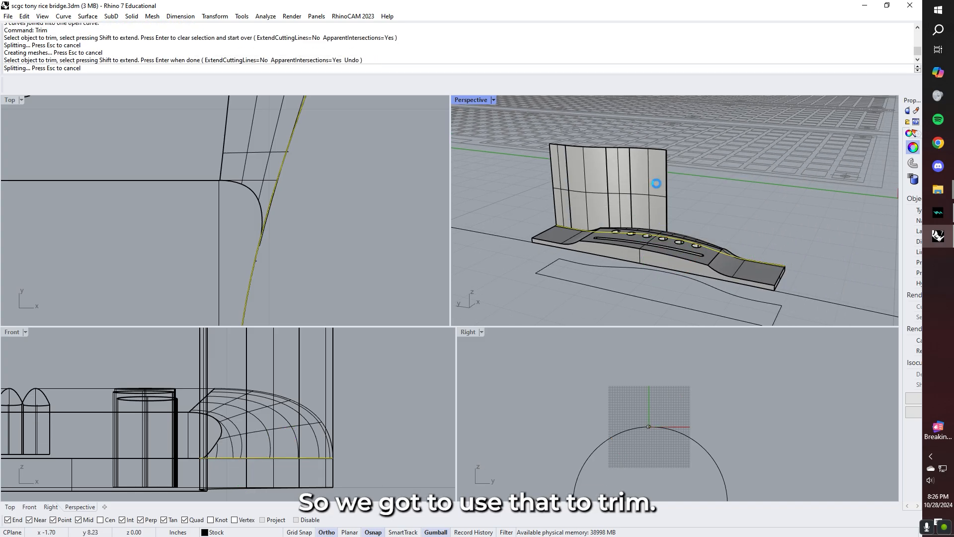
left_click(674, 193)
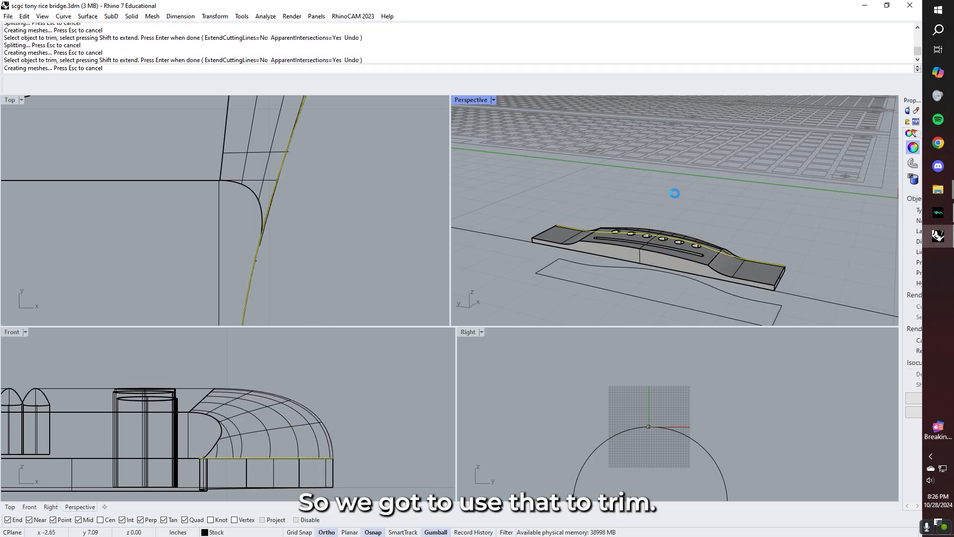
Delete the leftover edge curves along the back of the bridge
scroll(762, 198, "down", 3)
right_click_drag(762, 198, 595, 233)
left_click(637, 187)
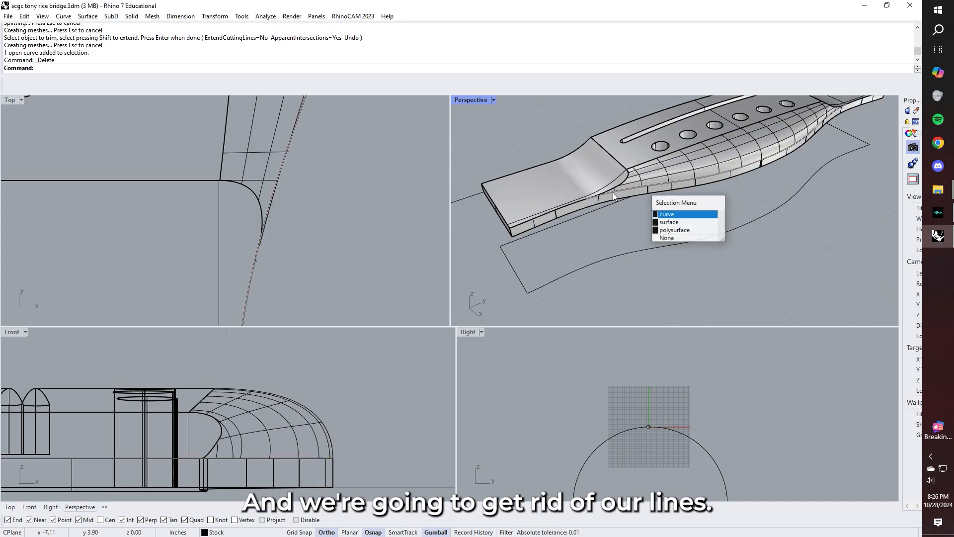
key("Delete")
left_click(580, 201)
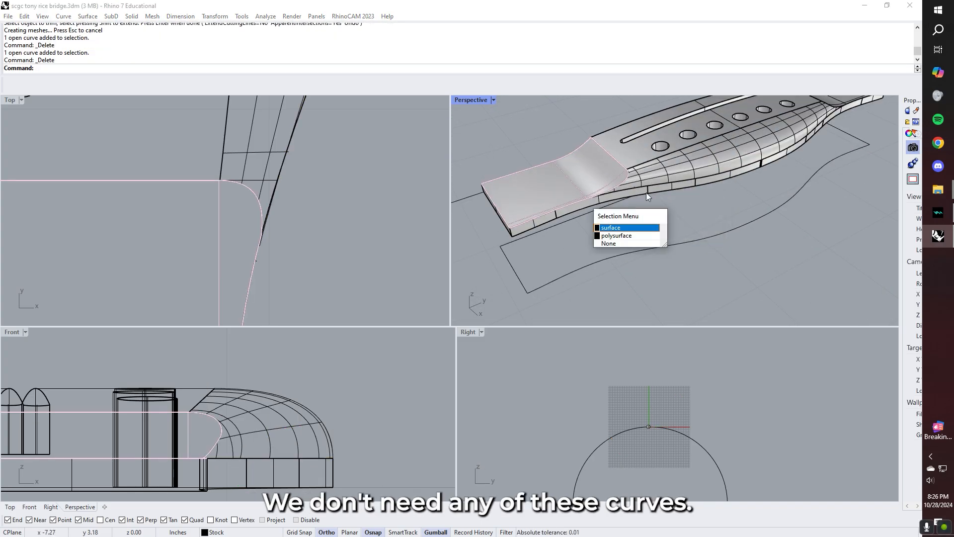
left_click(615, 243)
right_click_drag(711, 216, 616, 213)
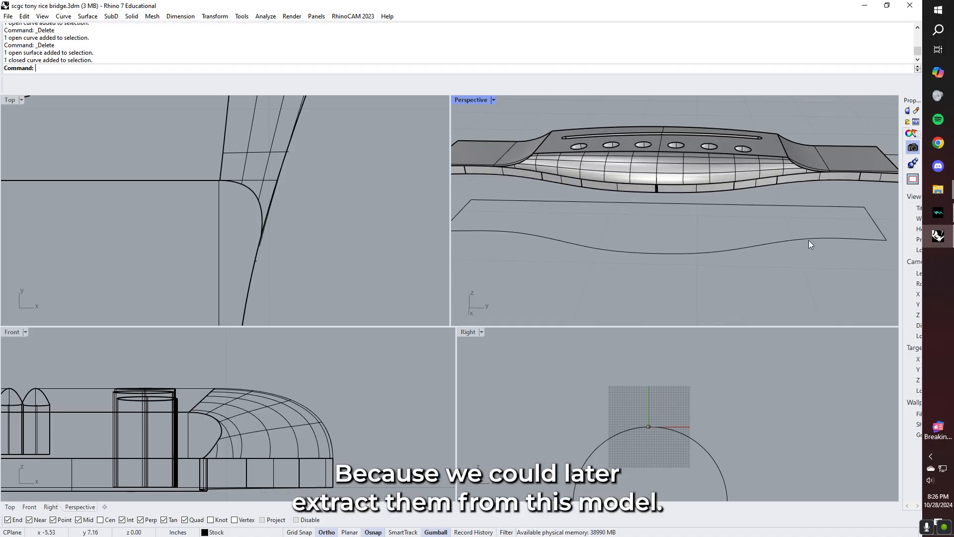
Delete the leftover bridge outline curve and join all the bridge surfaces into one polysurface
key("Delete")
right_click_drag(595, 247, 632, 234)
scroll(630, 230, "down", 4)
left_click_drag(568, 170, 808, 274)
type("join")
key("Return")
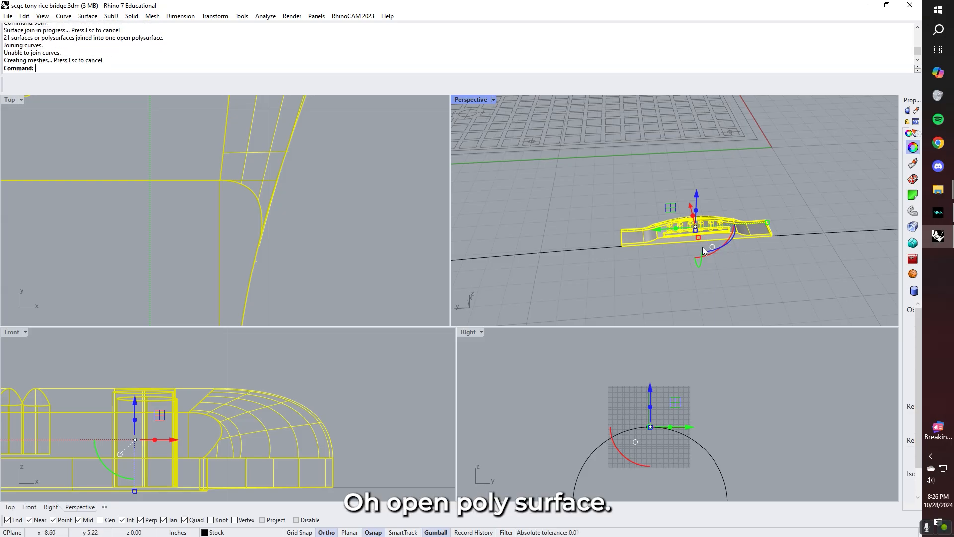
right_click_drag(699, 246, 580, 216)
right_click_drag(579, 216, 587, 199)
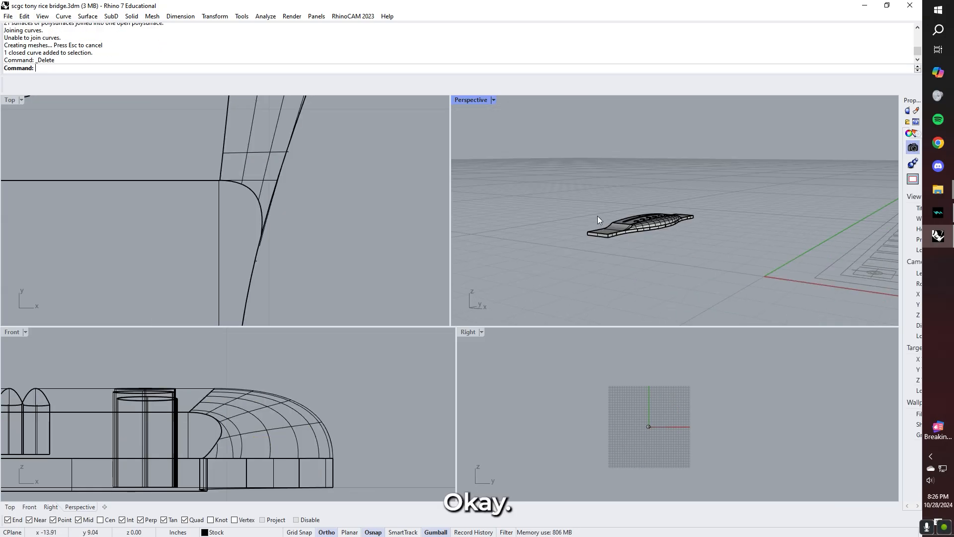
Try capping the remaining openings of the joined bridge polysurface
scroll(622, 245, "up", 10)
scroll(643, 237, "down", 7)
right_click_drag(642, 237, 605, 246)
left_click(604, 246)
right_click_drag(660, 259, 688, 238)
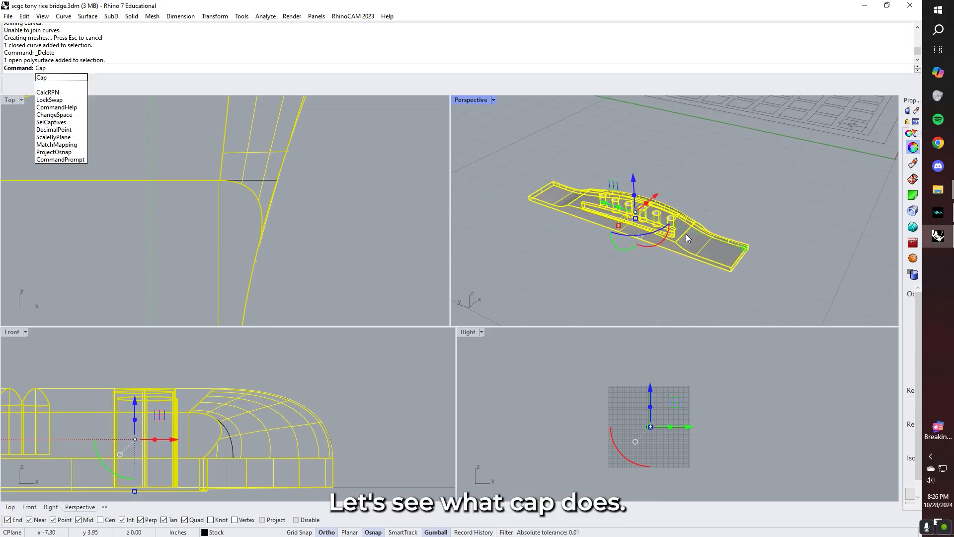
type("p")
key("Return")
left_click(767, 209)
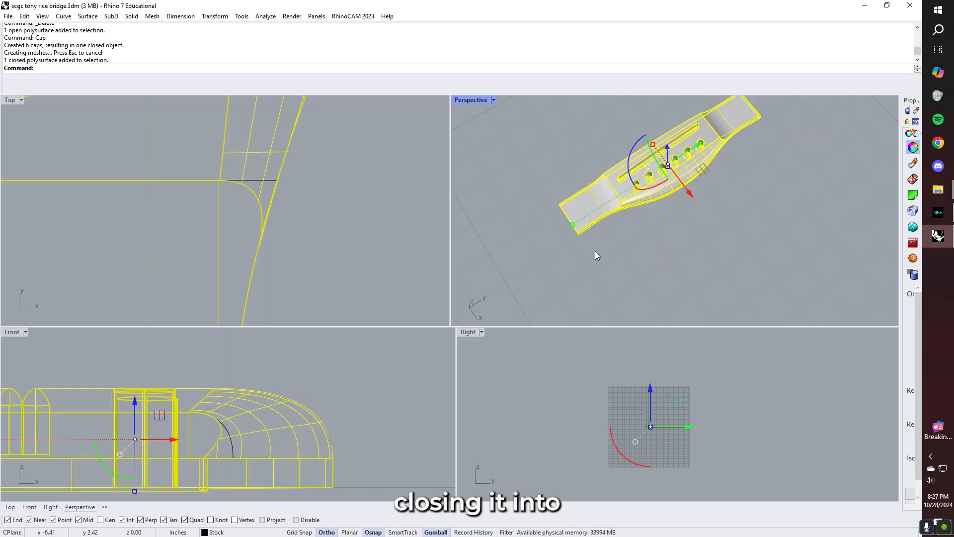
Examine the capped bridge closely along the seam between the round-over and the back wall
scroll(623, 188, "up", 10)
right_click_drag(623, 188, 619, 200)
scroll(619, 200, "up", 6)
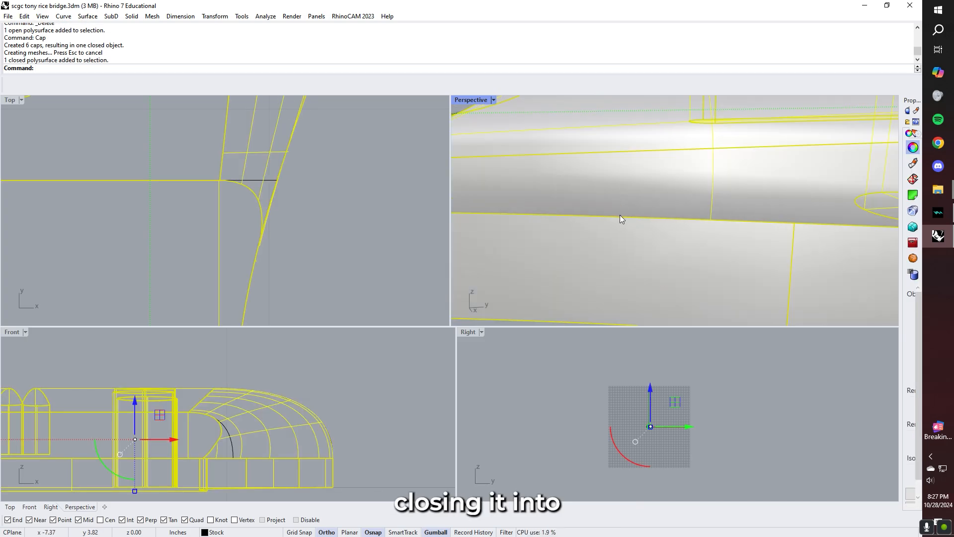
scroll(619, 210, "down", 12)
left_click(599, 231)
right_click_drag(599, 232, 627, 248)
scroll(663, 199, "up", 3)
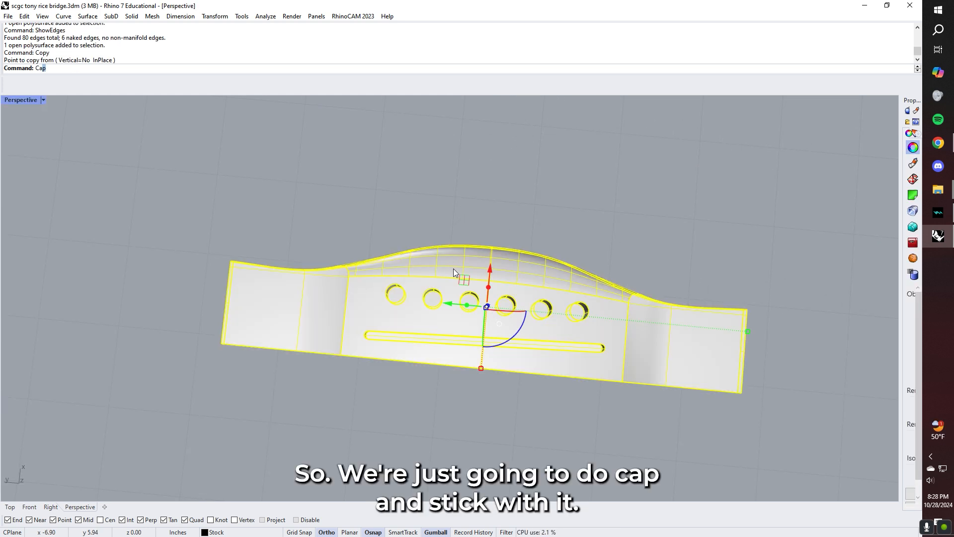
Cap the open bridge polysurface to make it a closed solid
key("Return")
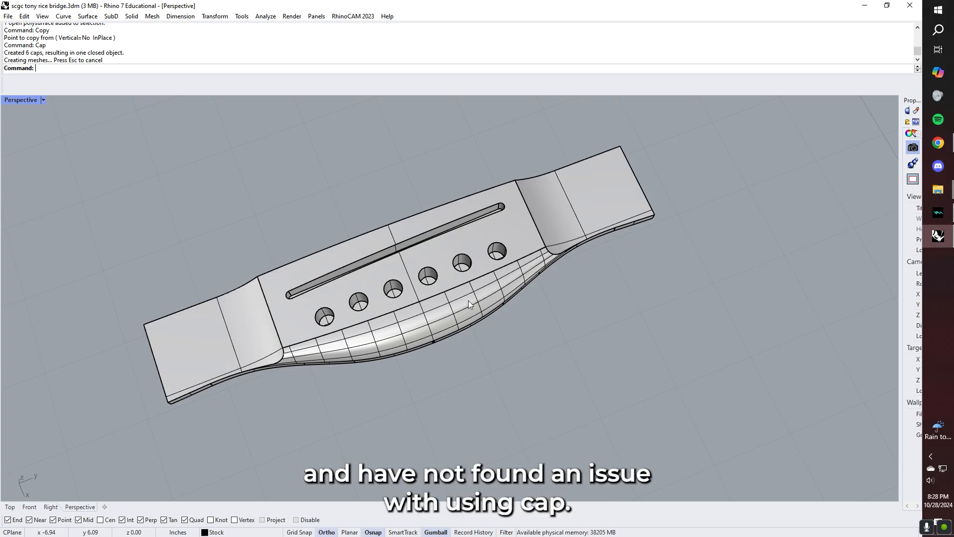
right_click_drag(468, 300, 500, 263)
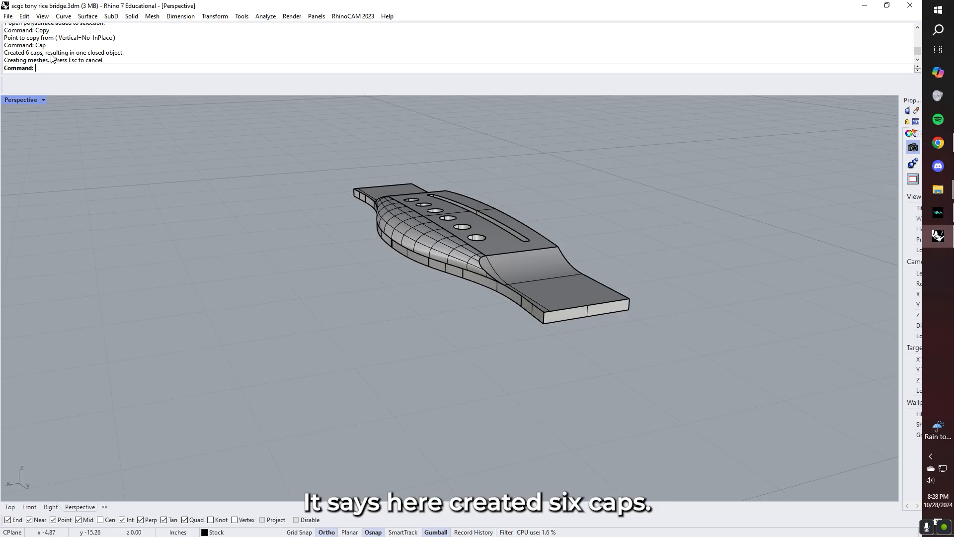
Examine the narrow ends of the round-over where they meet the wings and the back wall
scroll(476, 282, "up", 10)
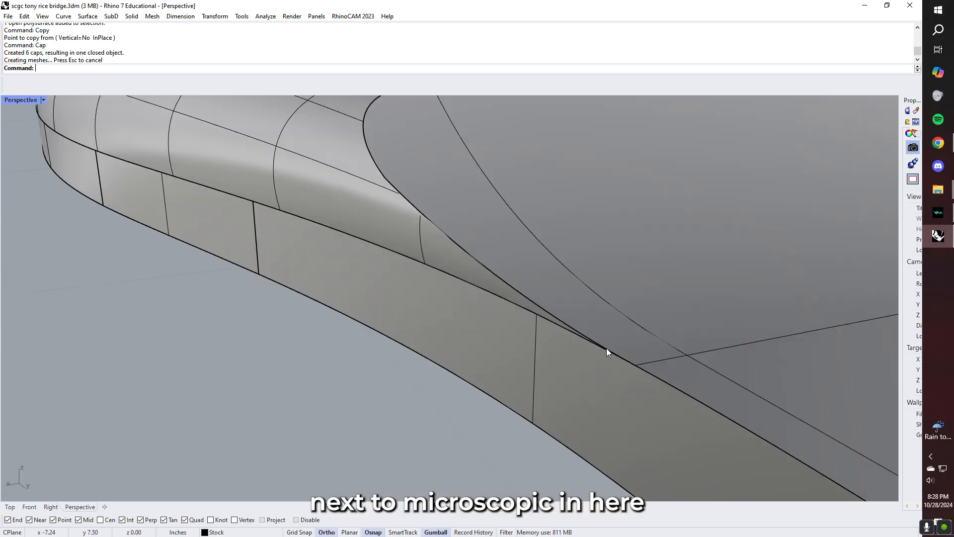
scroll(606, 348, "down", 8)
scroll(537, 273, "up", 10)
scroll(546, 282, "down", 8)
right_click_drag(397, 261, 671, 236)
scroll(254, 318, "up", 6)
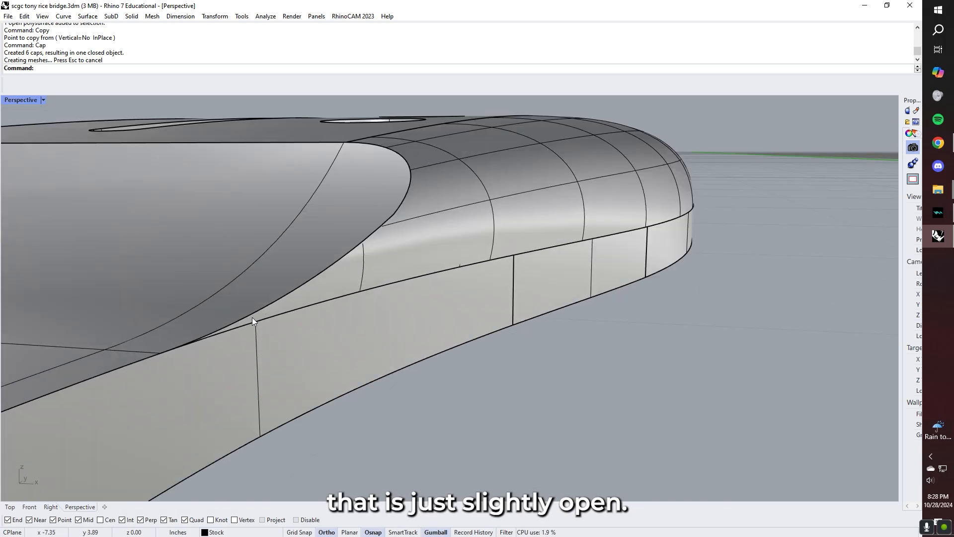
scroll(253, 317, "down", 7)
right_click_drag(286, 324, 379, 192)
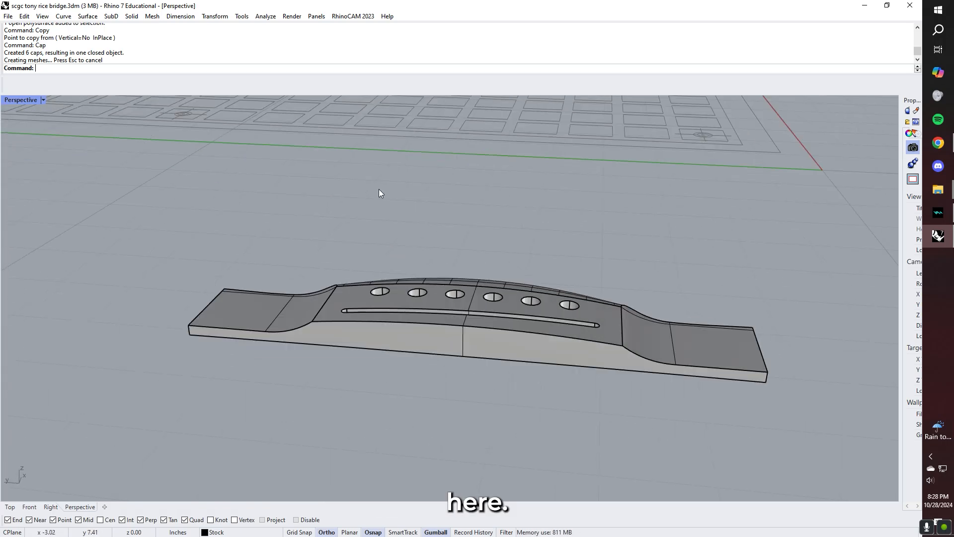
Set the perspective view to Rendered display and delete the leftover curves along the bridge's front face
left_click(41, 100)
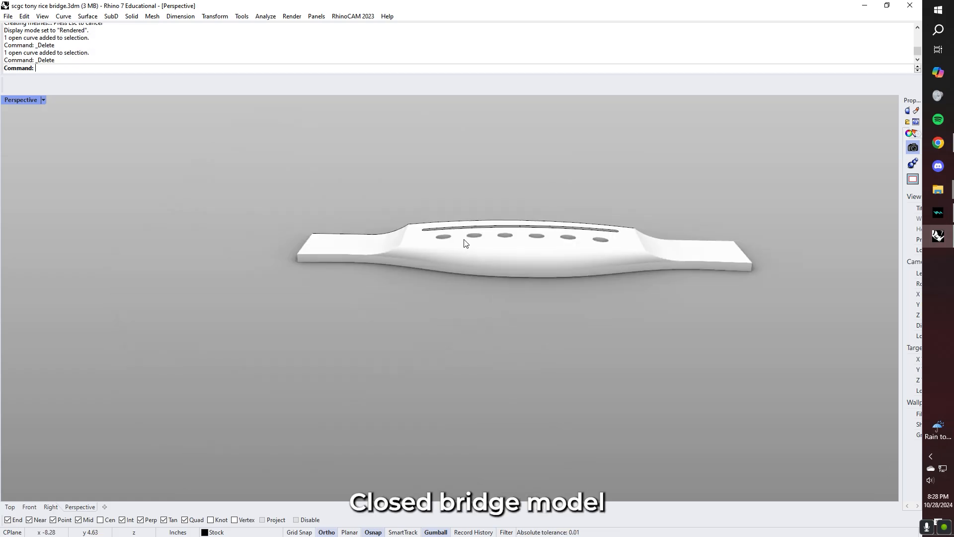
right_click_drag(463, 239, 496, 263)
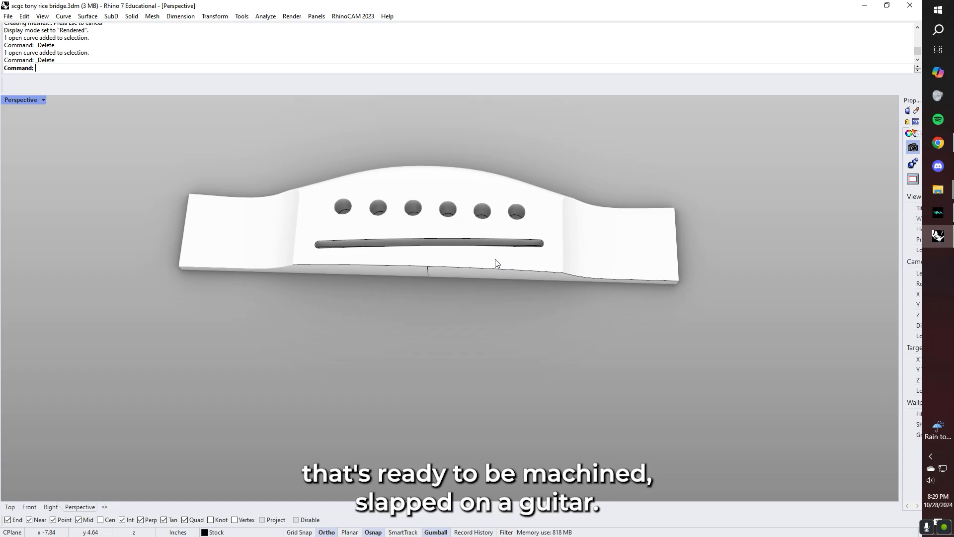
left_click(428, 272)
key("Delete")
Inspect the rendered bridge from above, the back, the front and the wing ends
scroll(462, 296, "down", 3)
right_click_drag(562, 333, 463, 358)
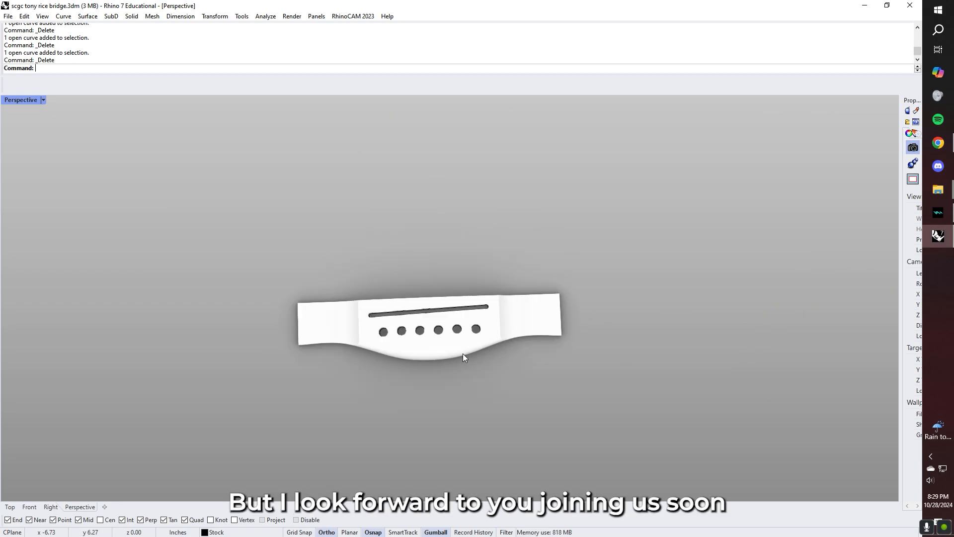
right_click_drag(568, 309, 452, 256)
scroll(465, 274, "up", 6)
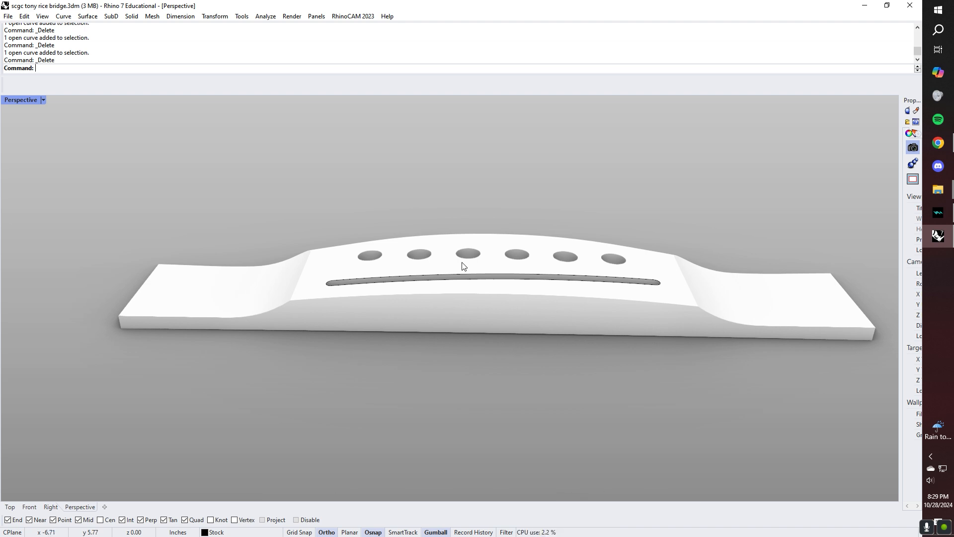
right_click_drag(226, 288, 279, 269)
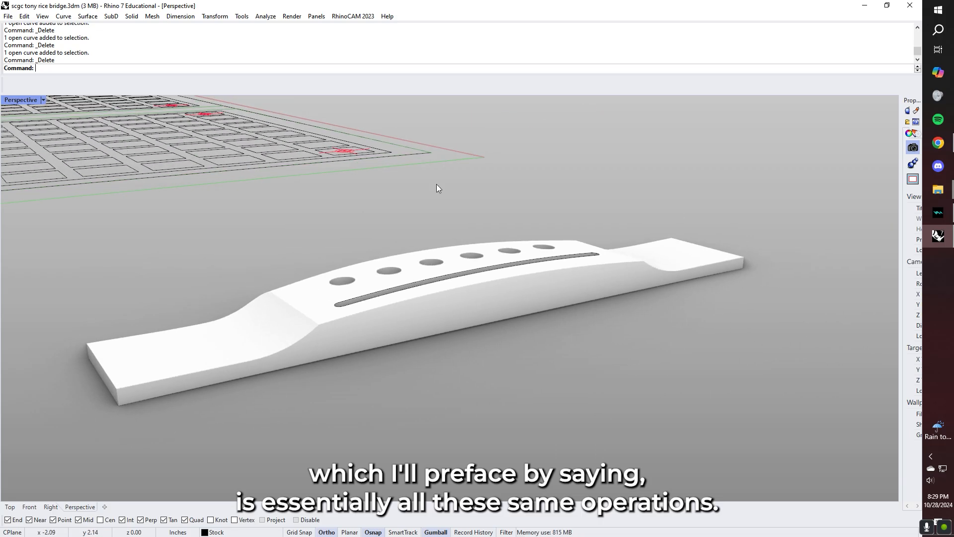
right_click_drag(585, 310, 555, 310)
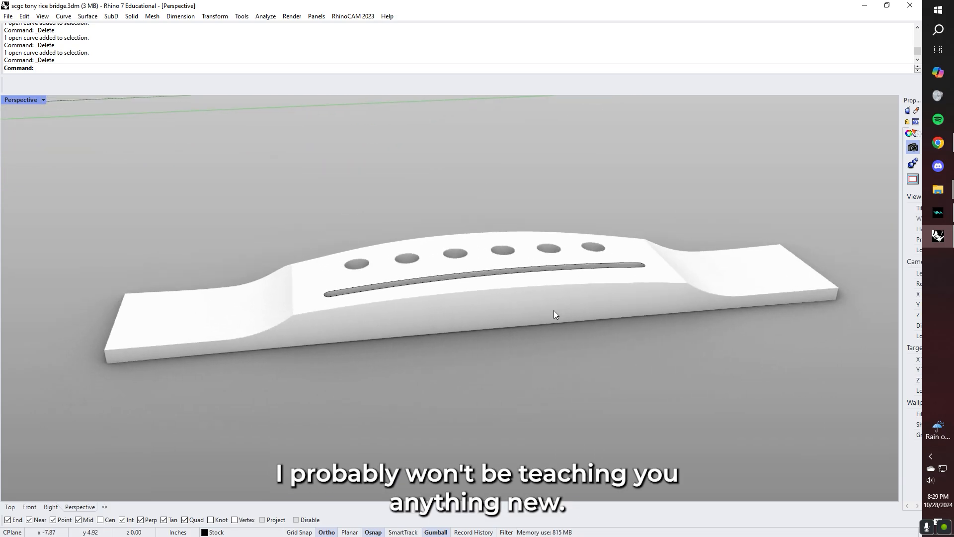